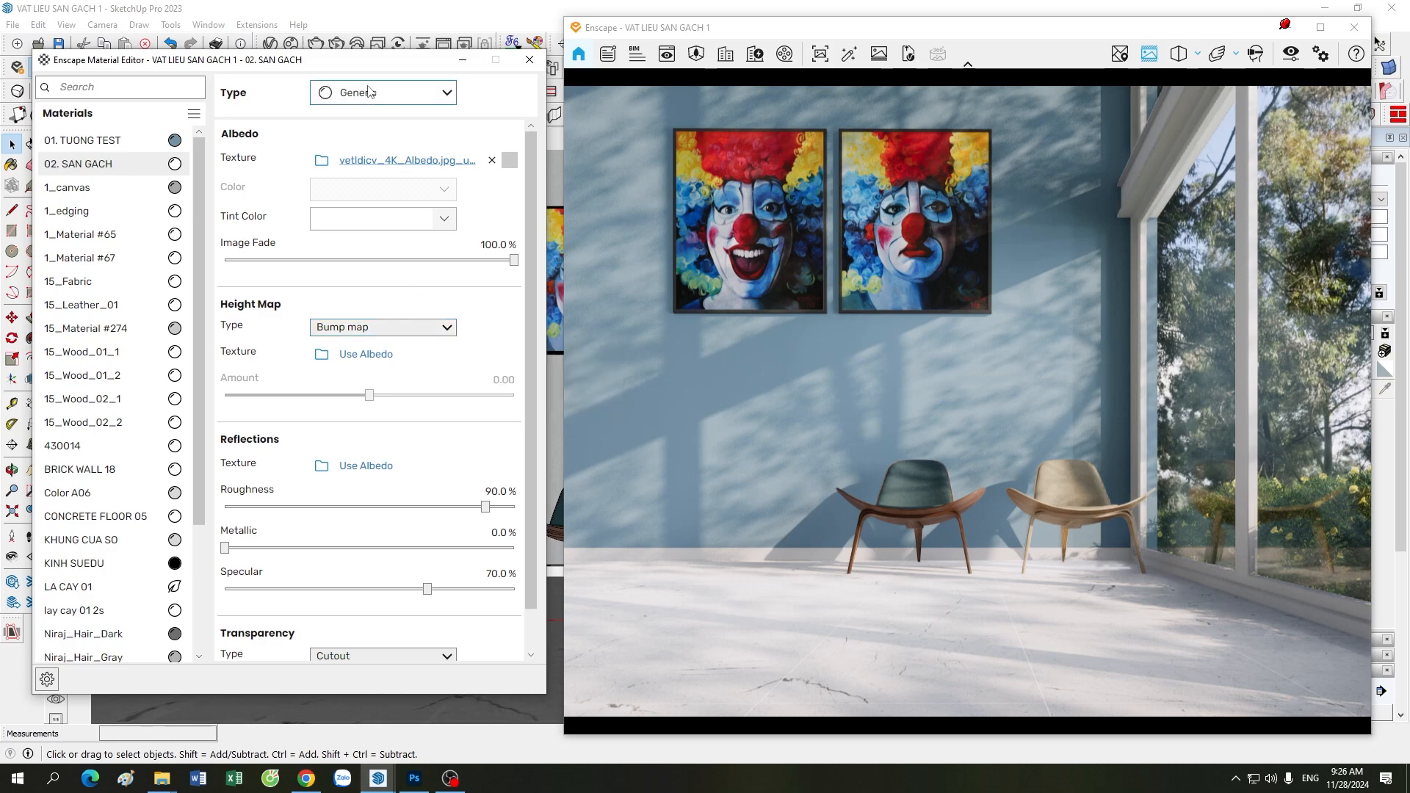
Hide the material editor and examine the marble tile floor up close in the Enscape render
drag(363, 70, 369, 74)
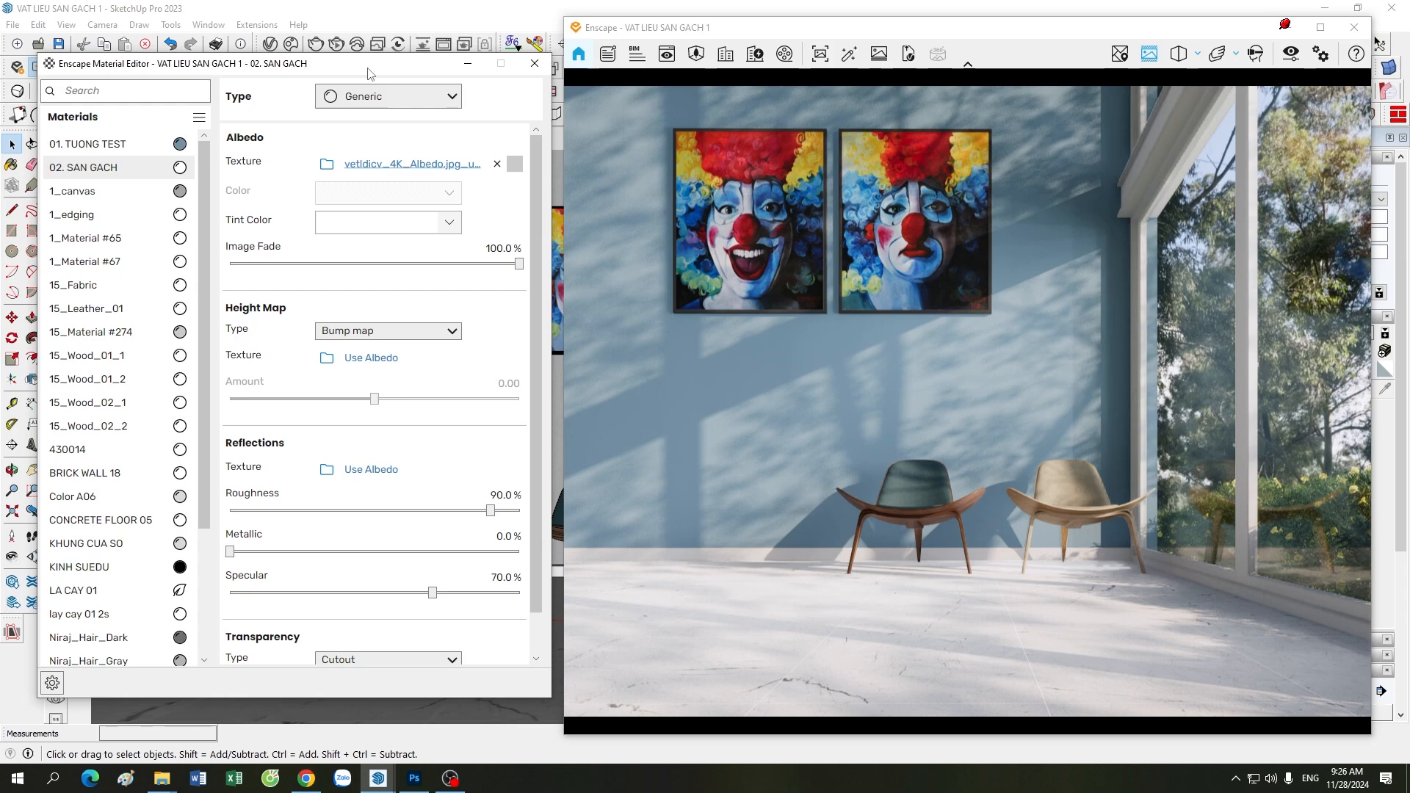
click(468, 63)
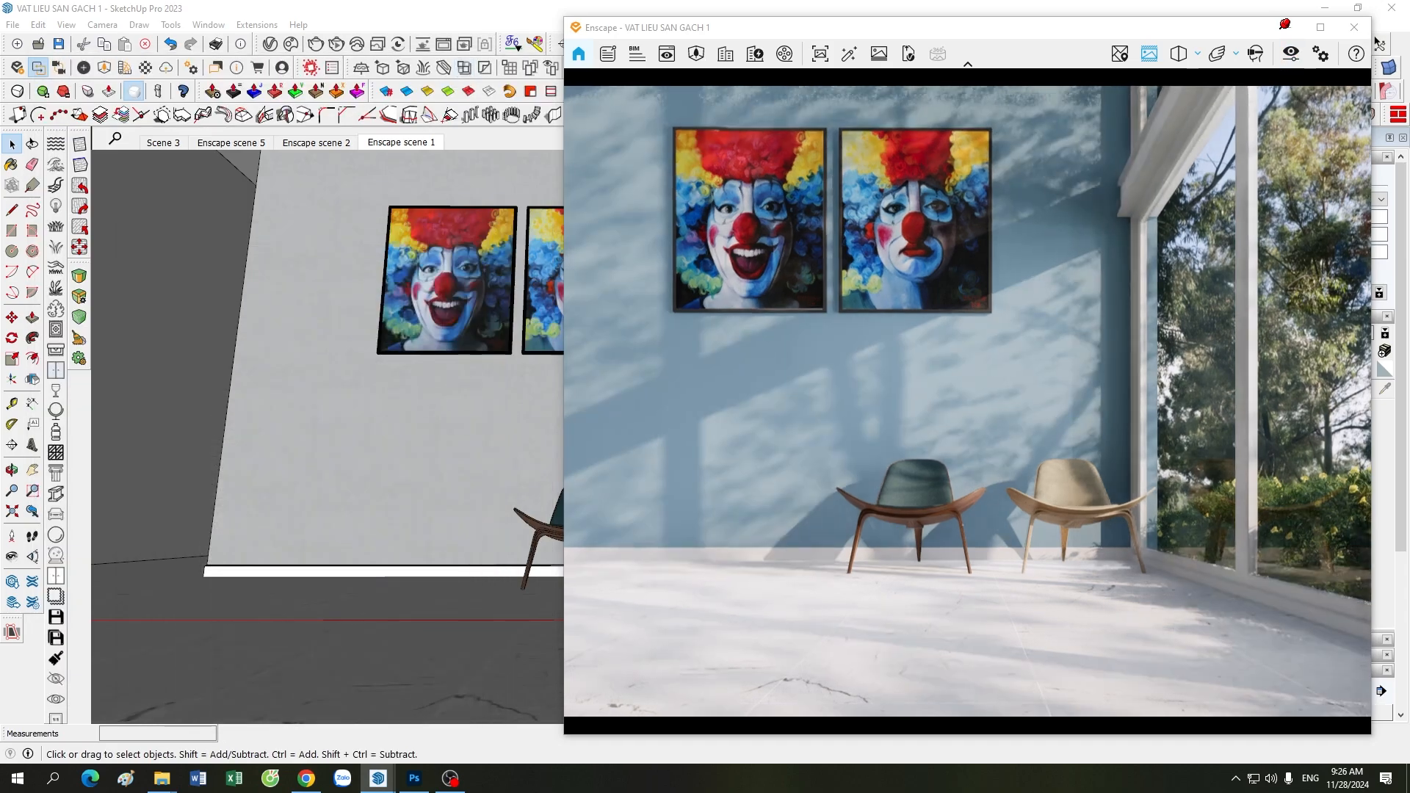
drag(1124, 587, 900, 526)
key(a)
key(d)
key(d)
key(s)
key(w)
key(s)
key(d)
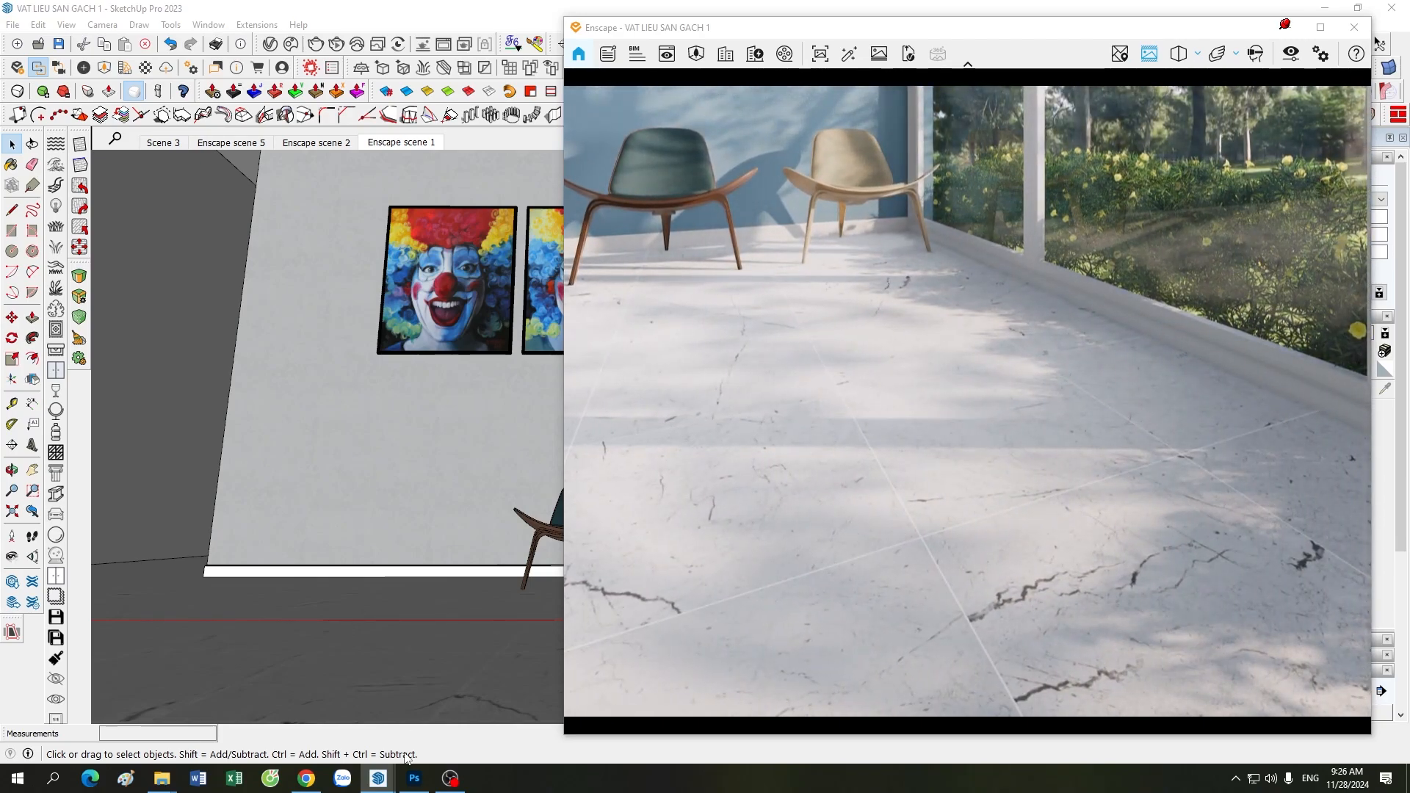
Bring the 02. SAN GACH material settings back on screen and view the floor beside them
mouse_move(378, 778)
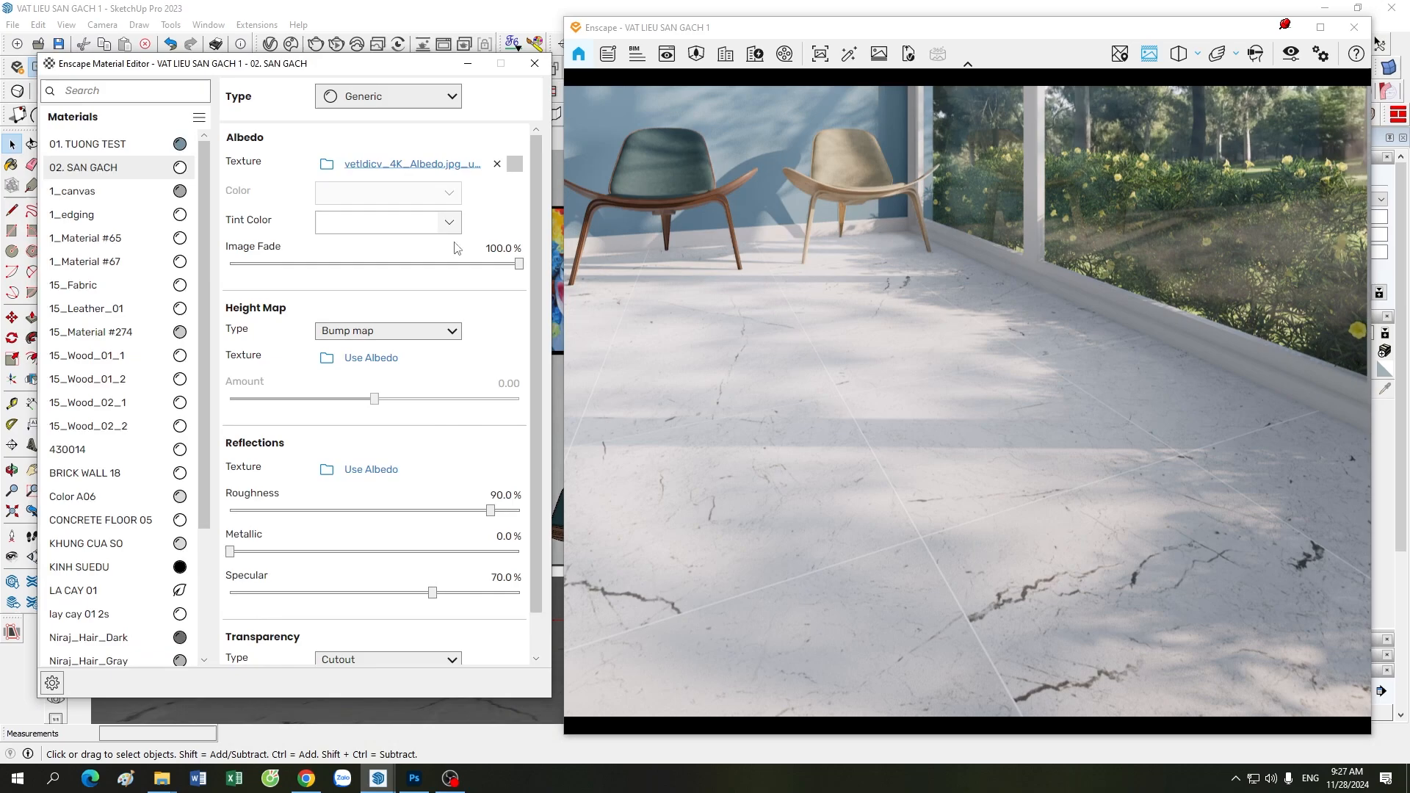
click(513, 726)
mouse_move(520, 174)
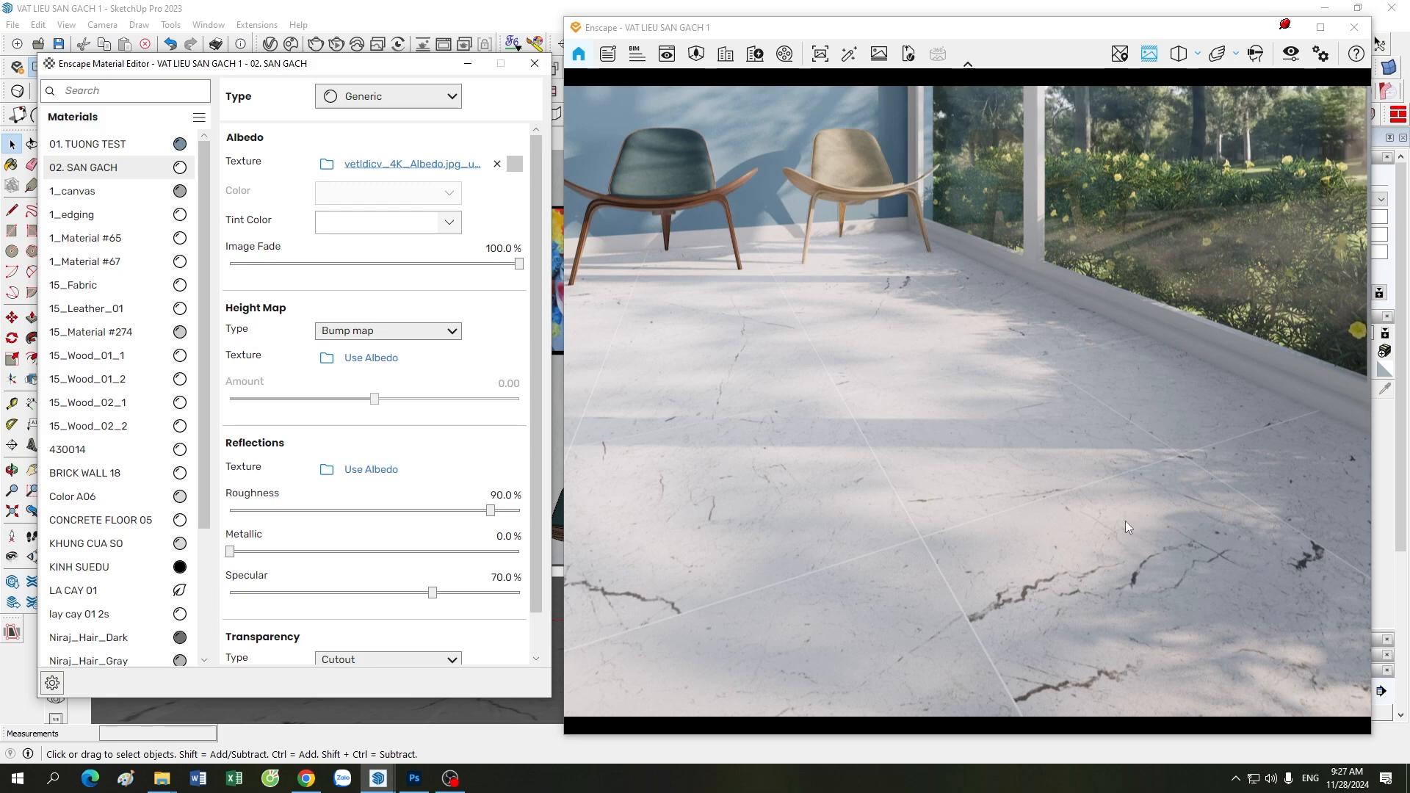
drag(1125, 521, 1124, 521)
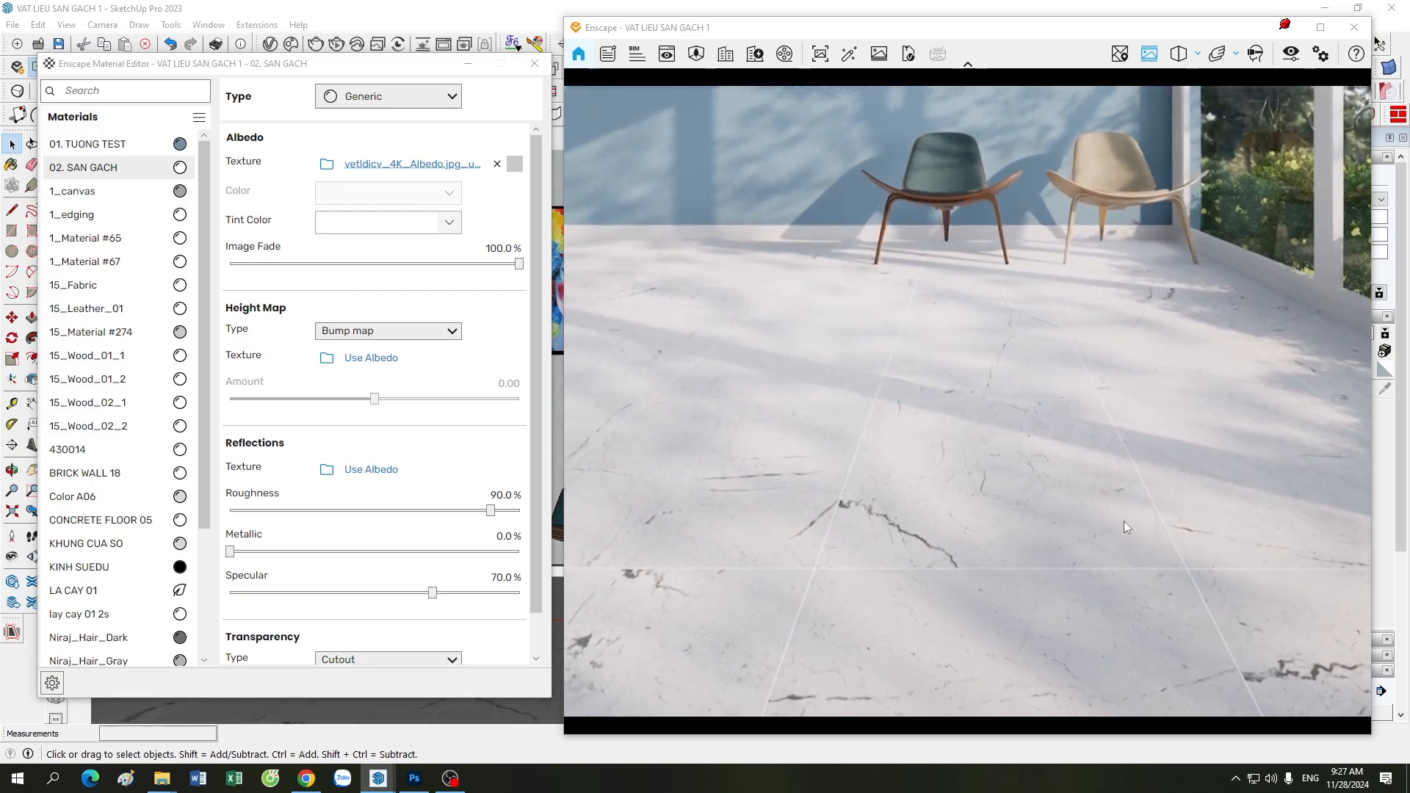
key(d)
key(a)
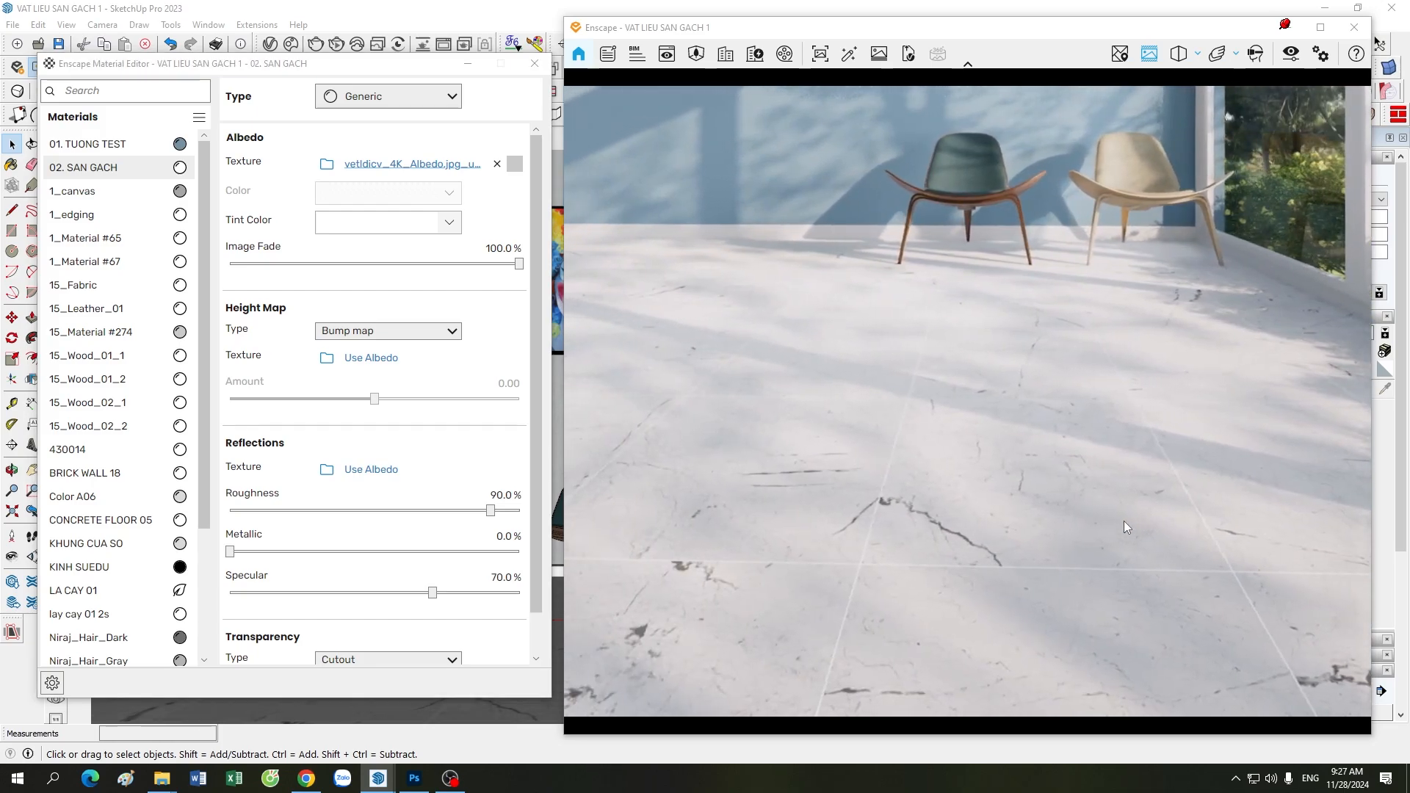
Reset the render view to Enscape scene 1 and examine the floor tiles and joints close up
mouse_move(321, 71)
mouse_down()
mouse_move(316, 191)
mouse_move(324, 76)
mouse_up()
click(386, 144)
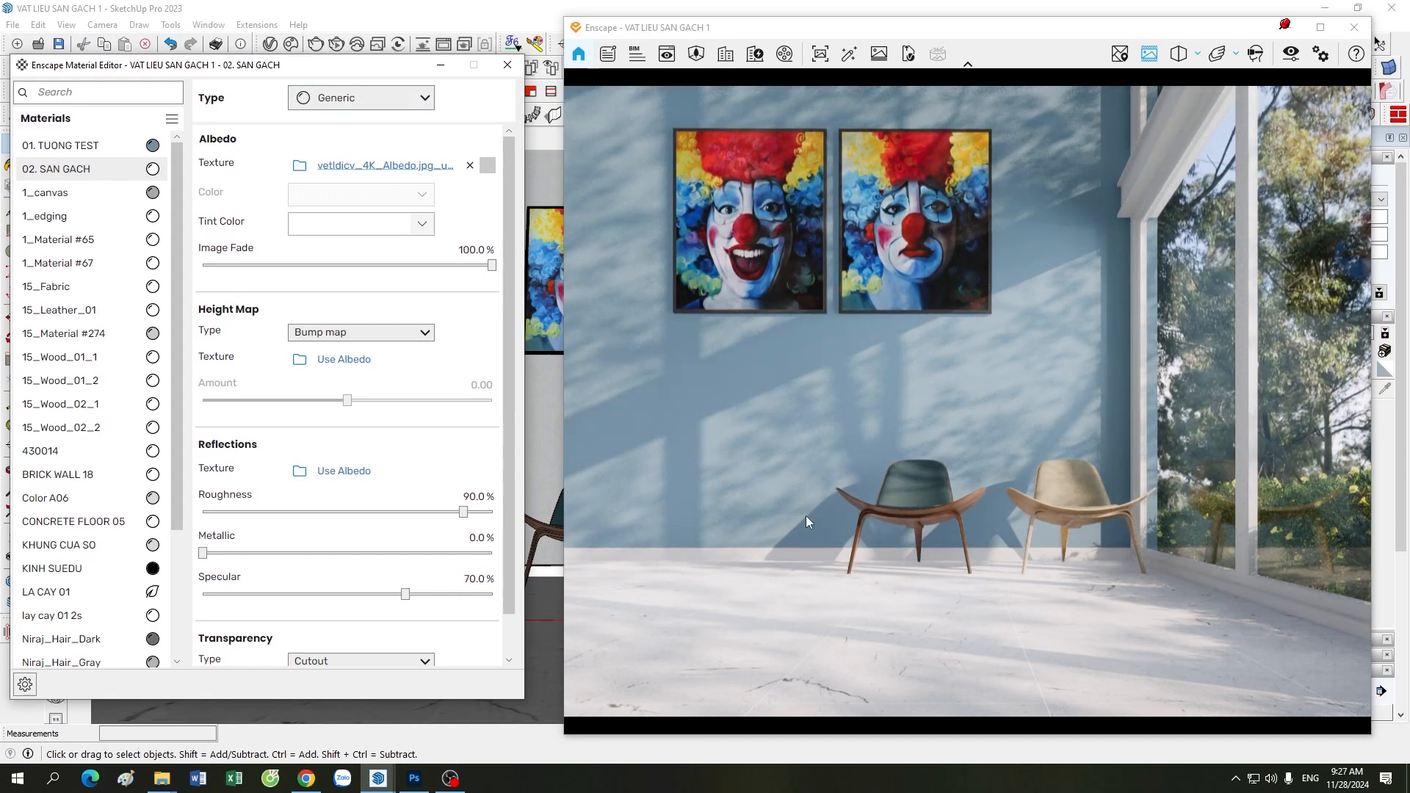
scroll(805, 522, up, 5)
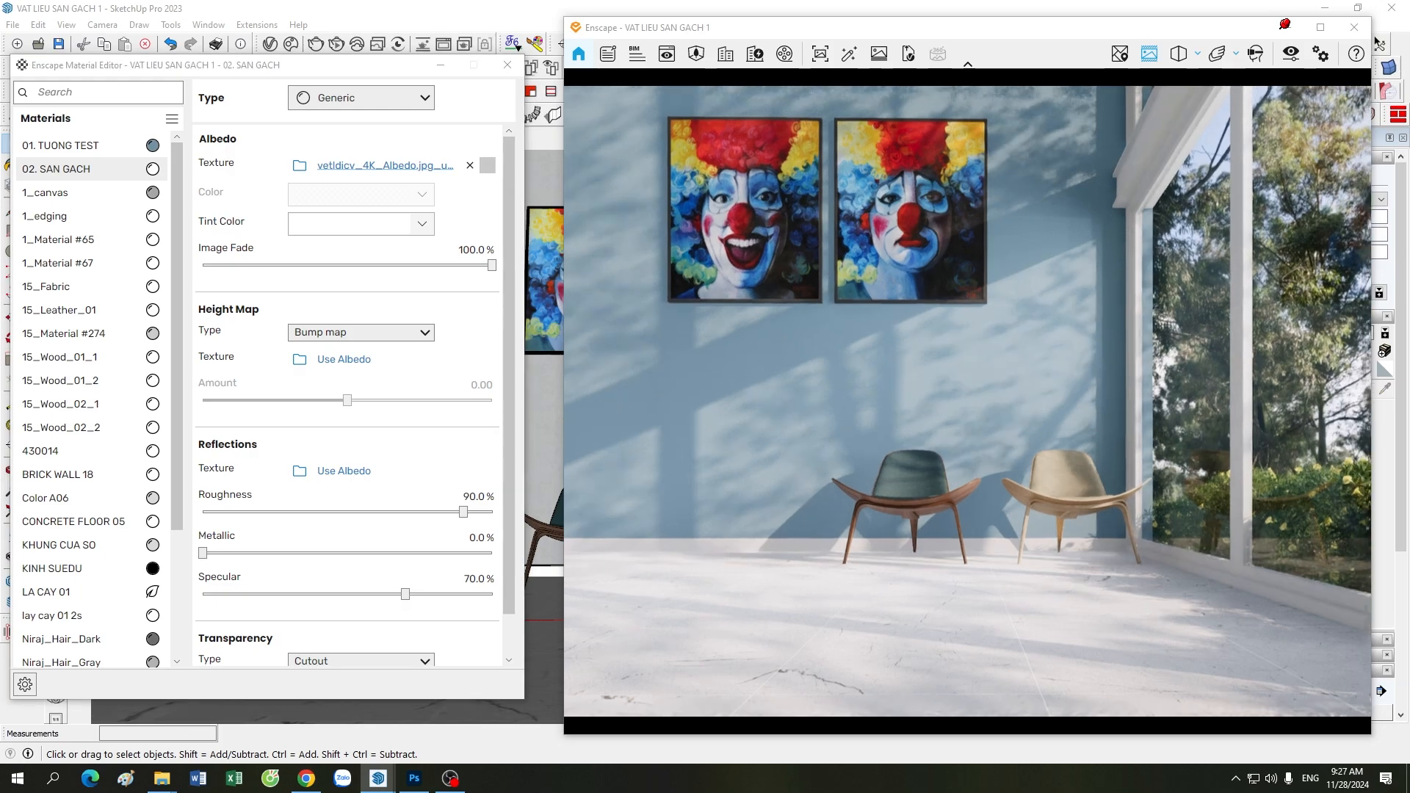
scroll(809, 501, up, 5)
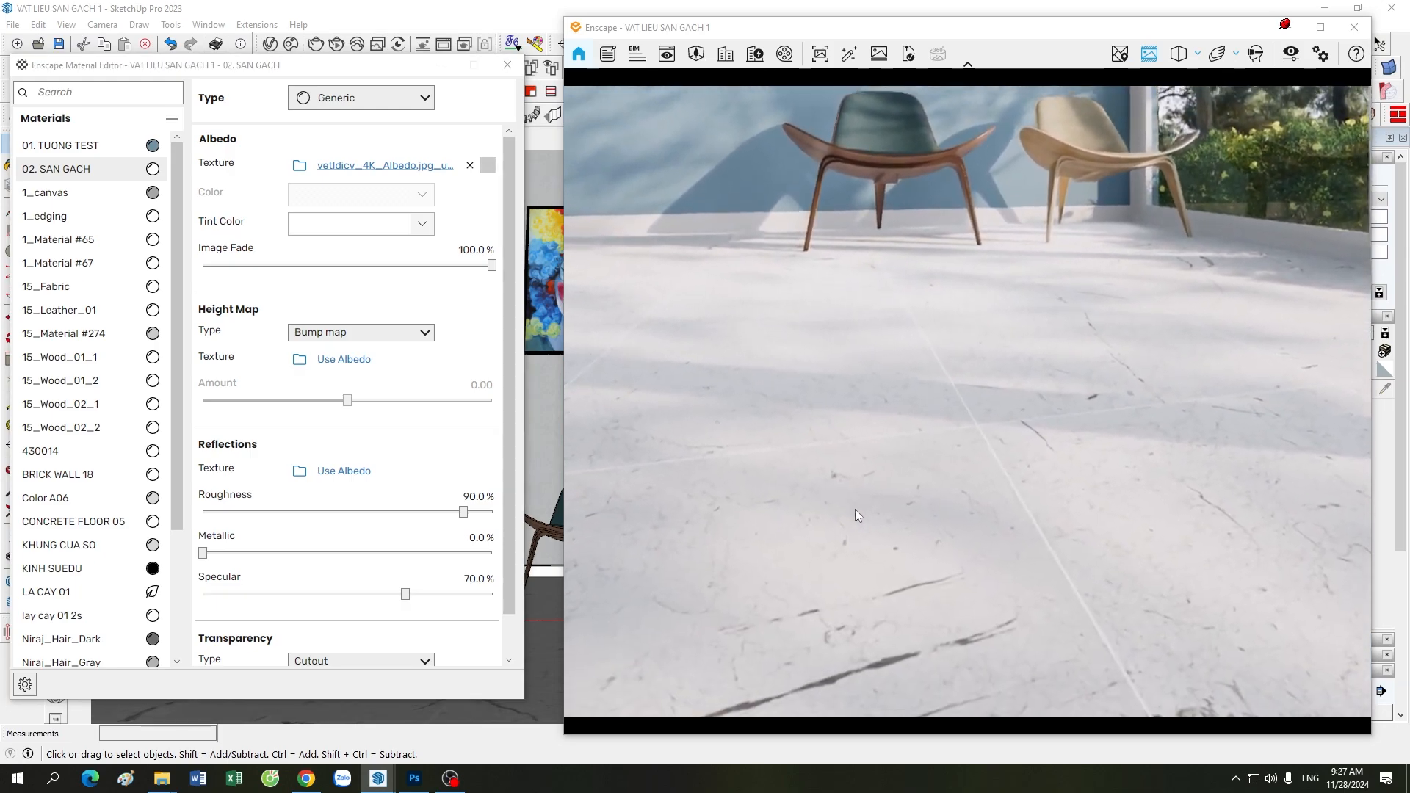
scroll(907, 496, down, 5)
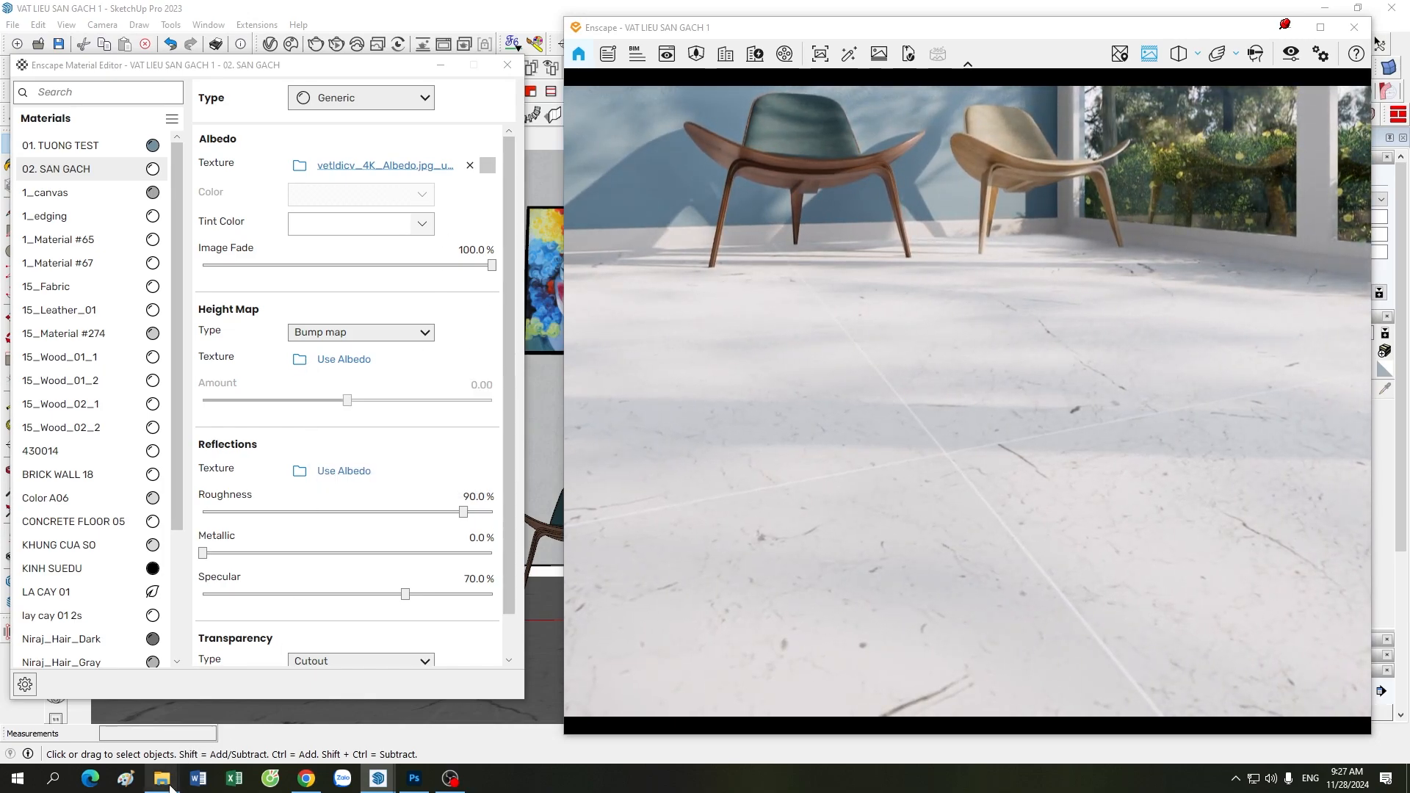
Switch to File Explorer and examine Marble_Tile_vetldicv_surface_Preview.png from folder 1 of SAN LAT GACH
mouse_move(169, 783)
click(252, 707)
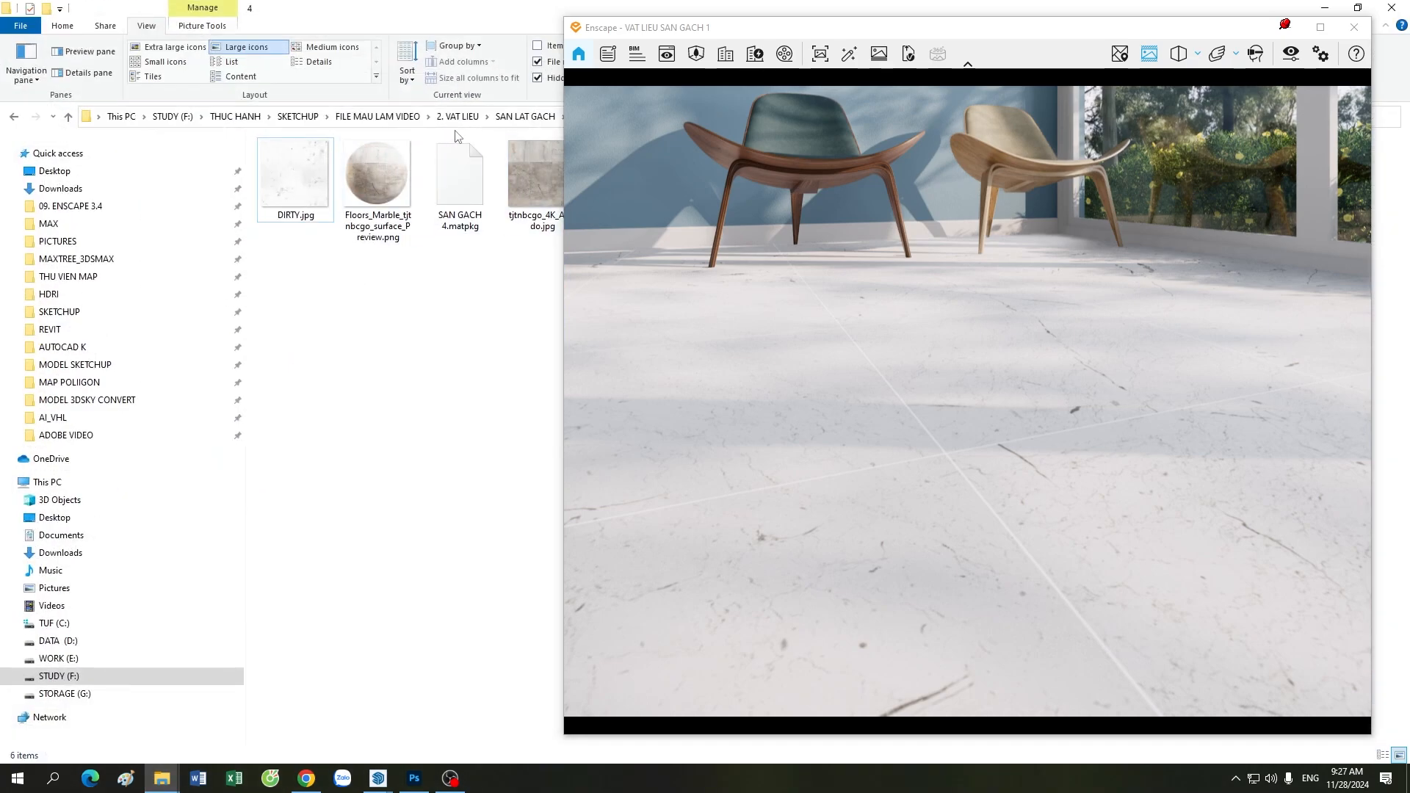
click(525, 116)
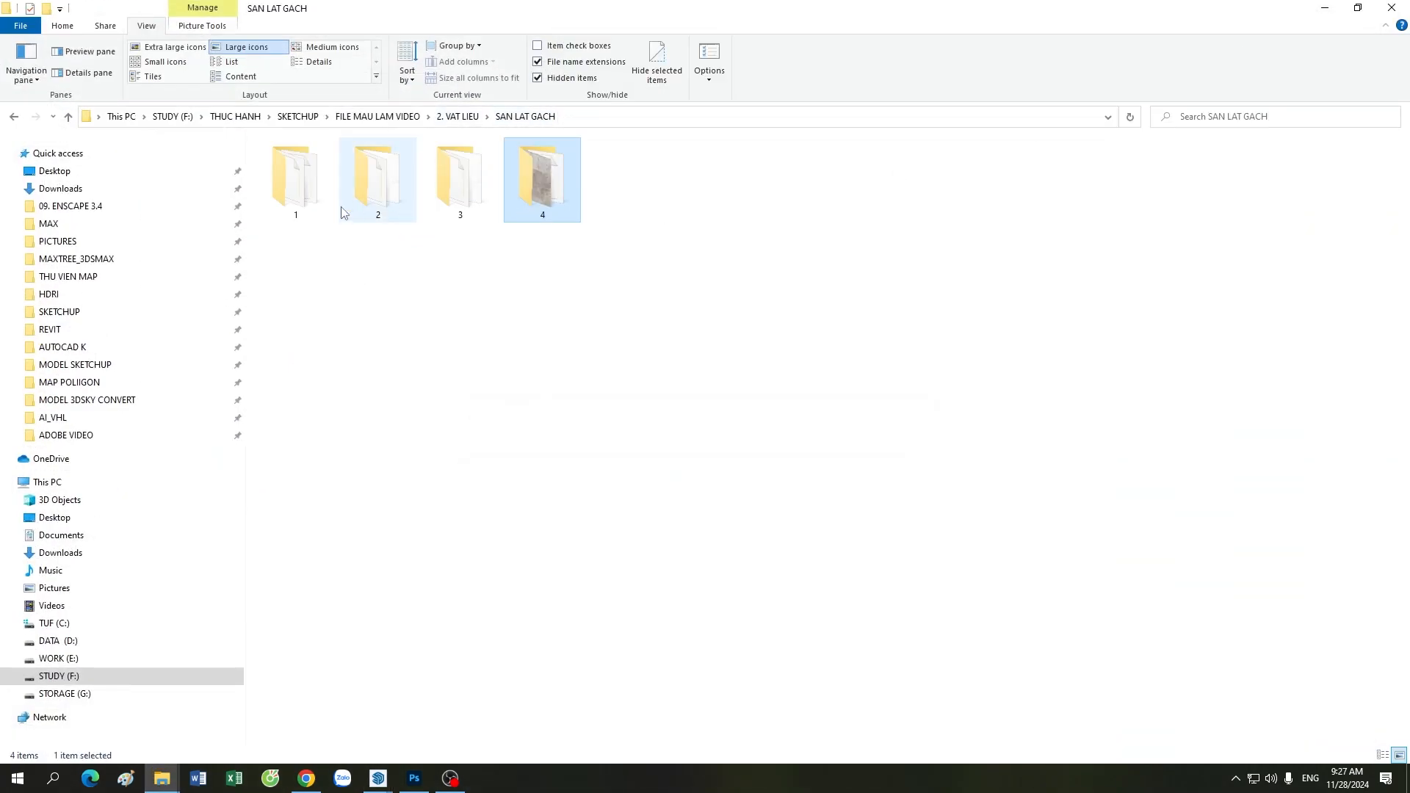
double_click(309, 187)
double_click(387, 221)
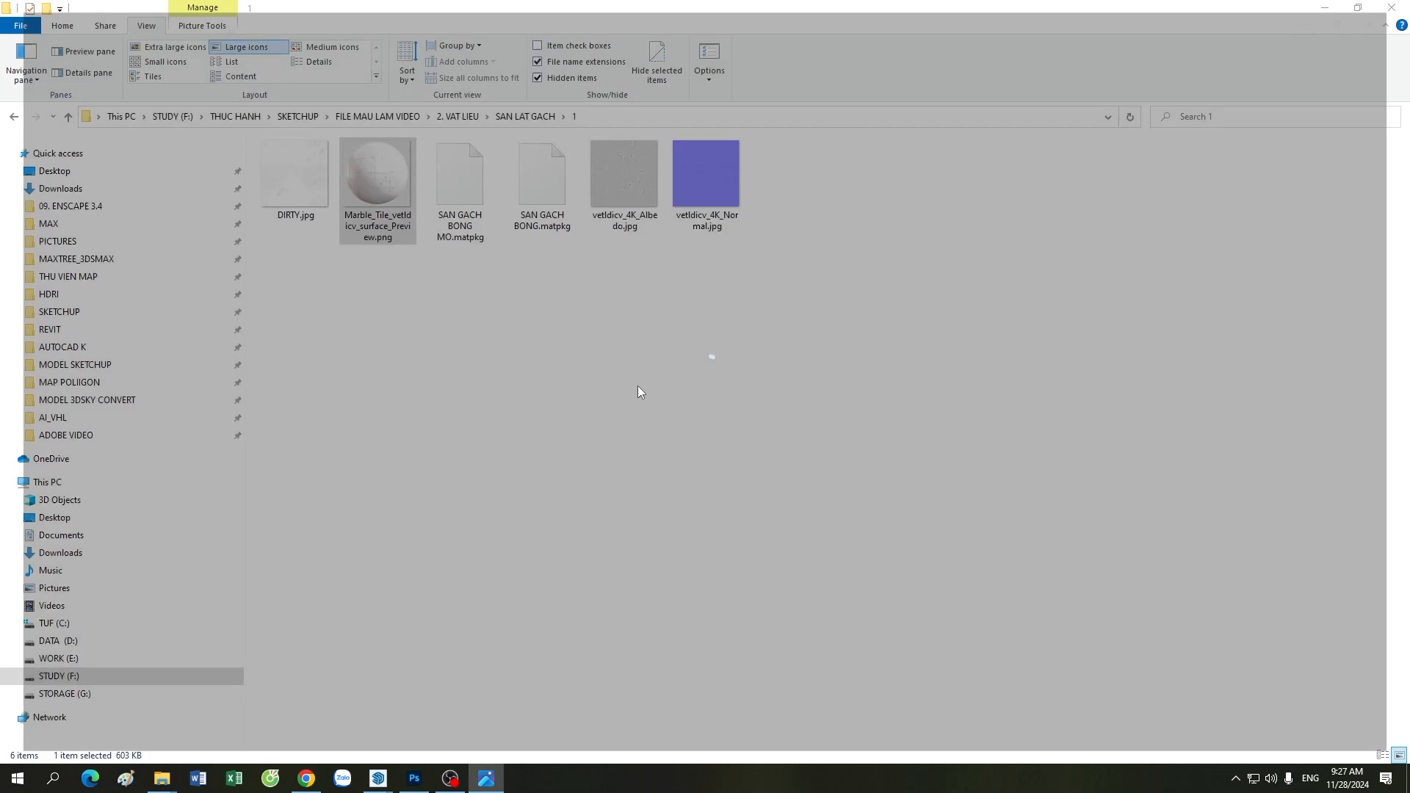
scroll(686, 307, up, 2)
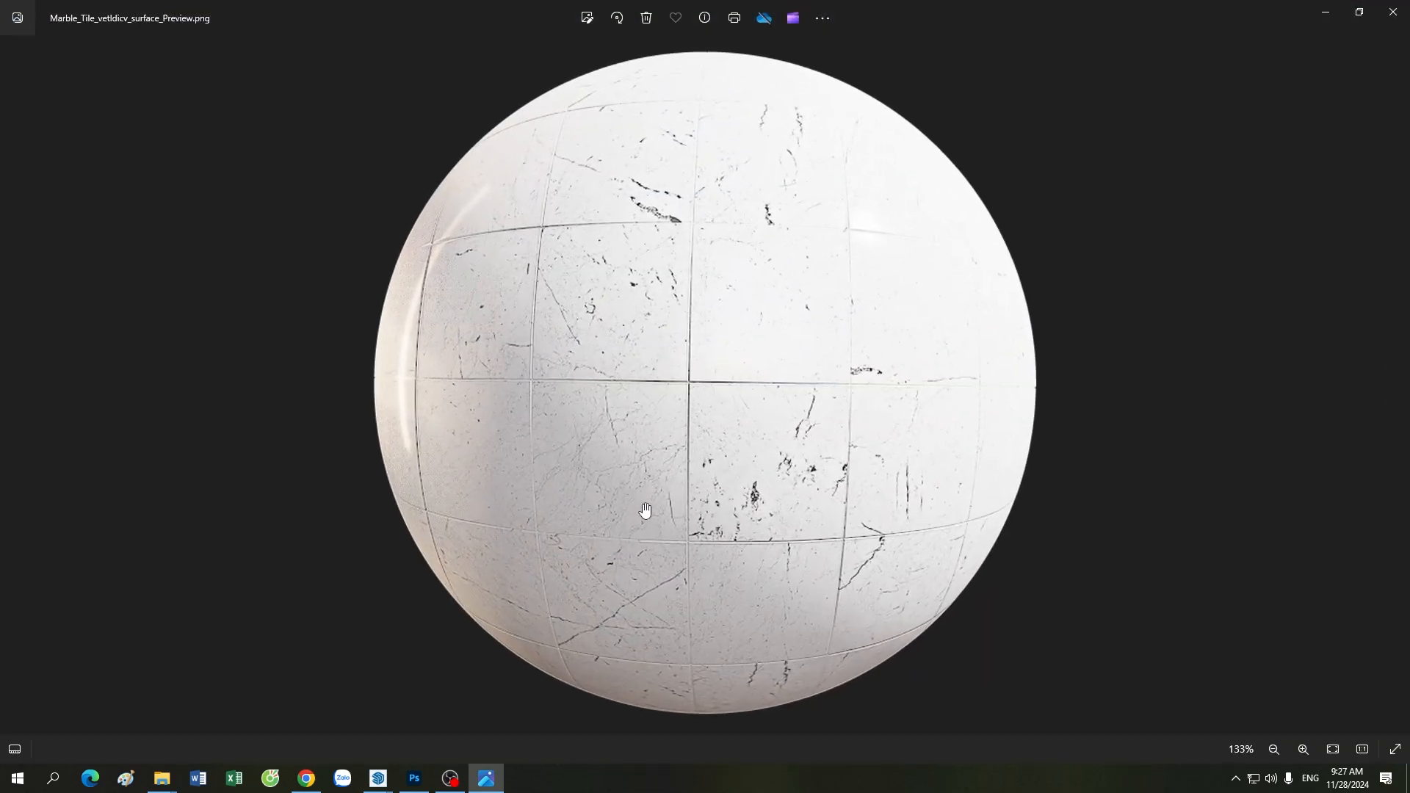
scroll(620, 477, down, 2)
scroll(726, 437, up, 3)
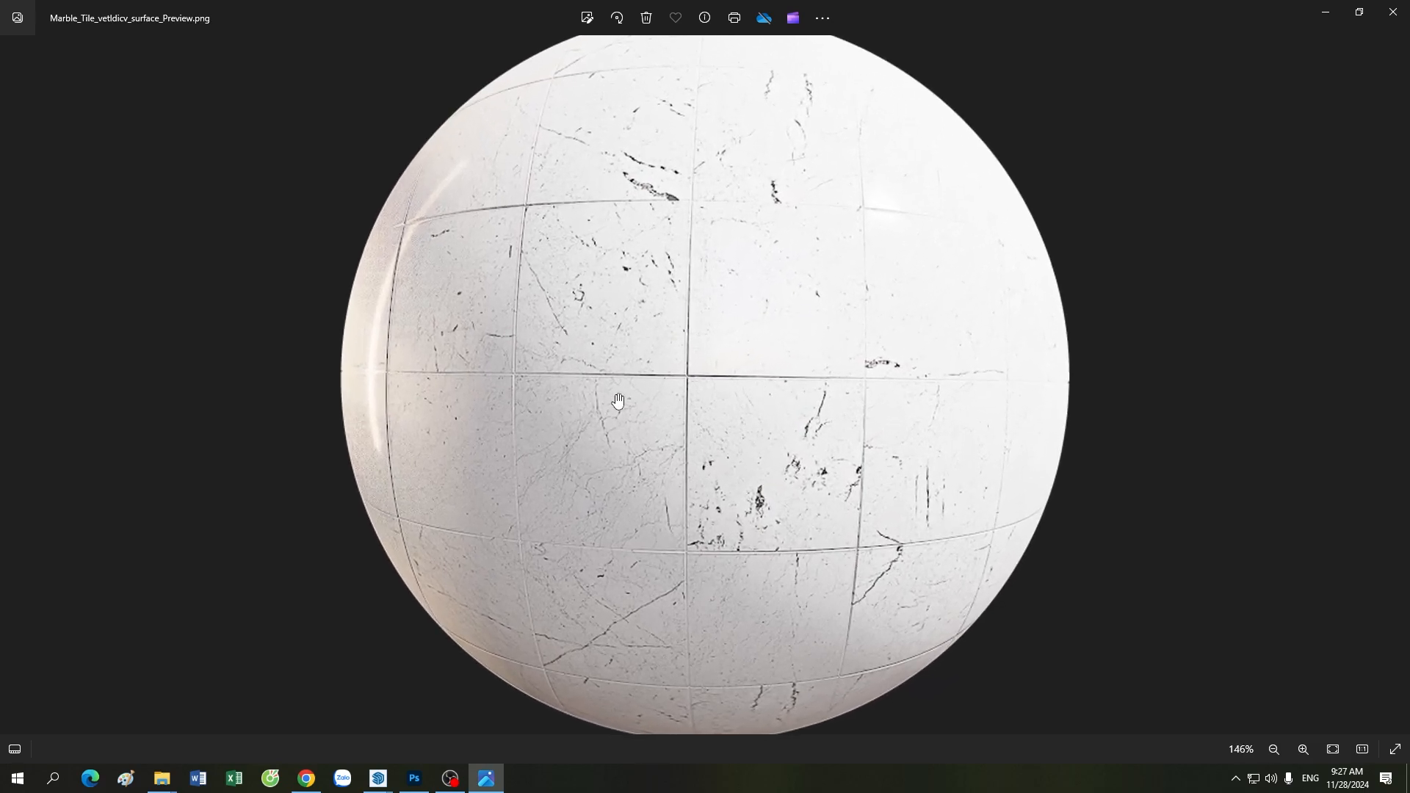
scroll(547, 323, down, 2)
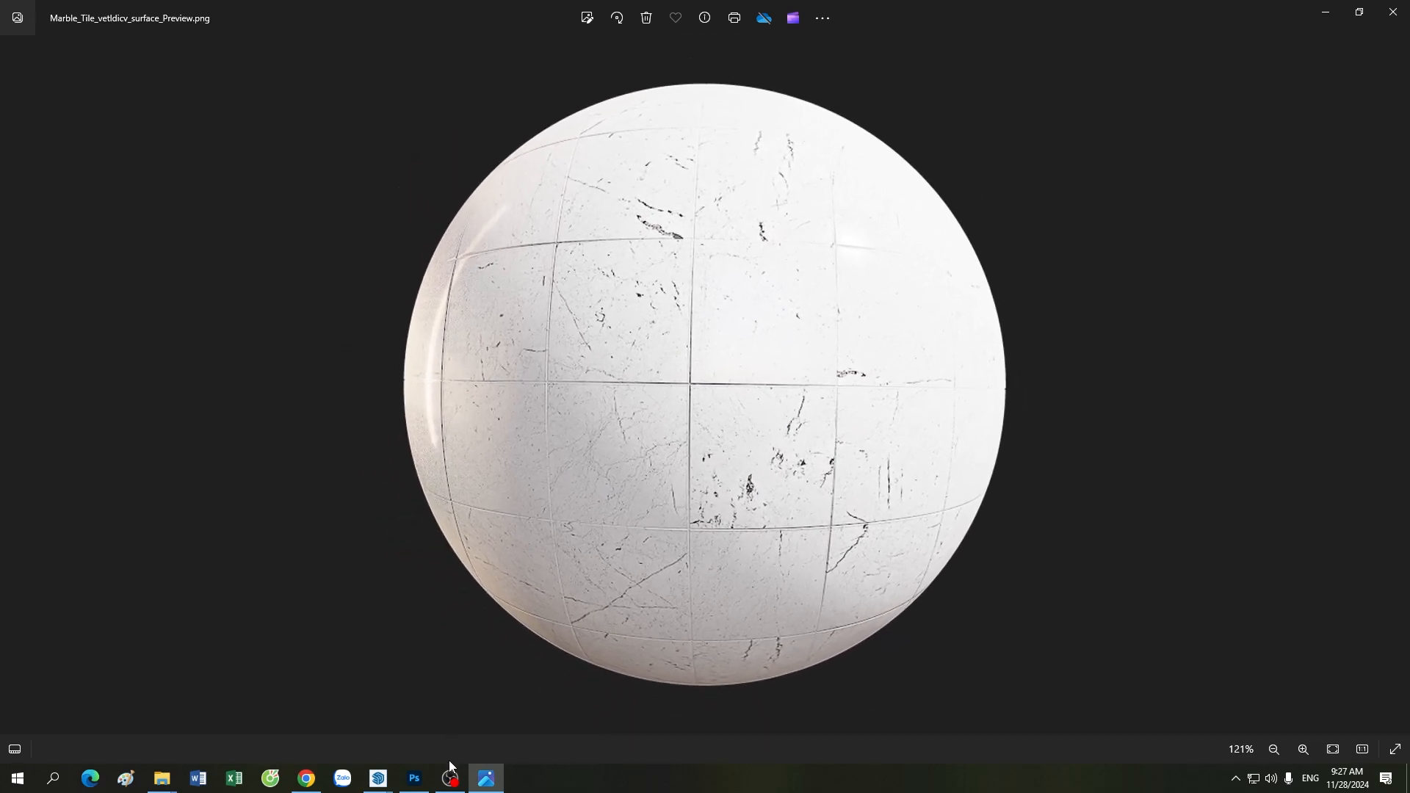
Return to the Enscape Material Editor and load vetldicv_4K_Normal.jpg as the height map texture of 02. SAN GACH
mouse_move(378, 778)
click(428, 727)
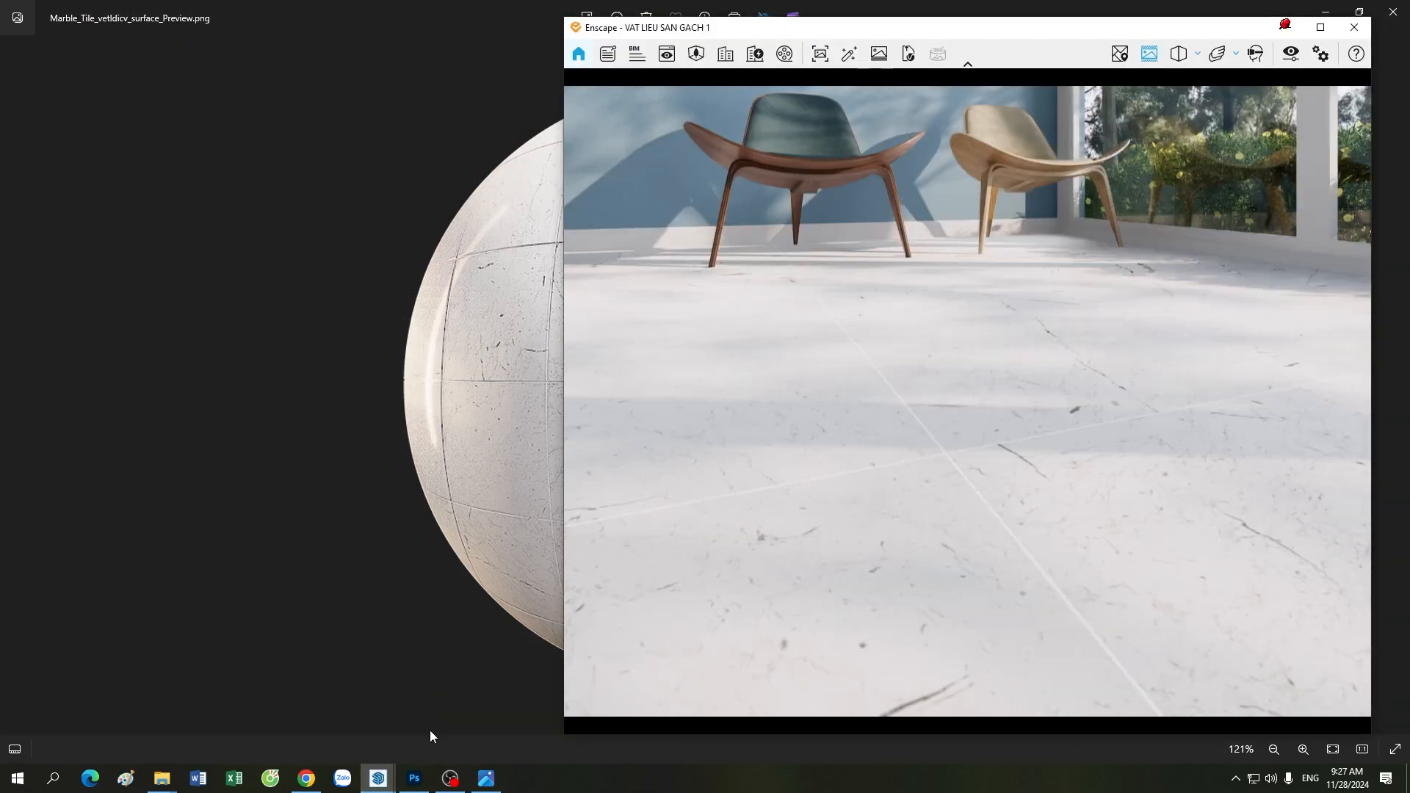
click(509, 716)
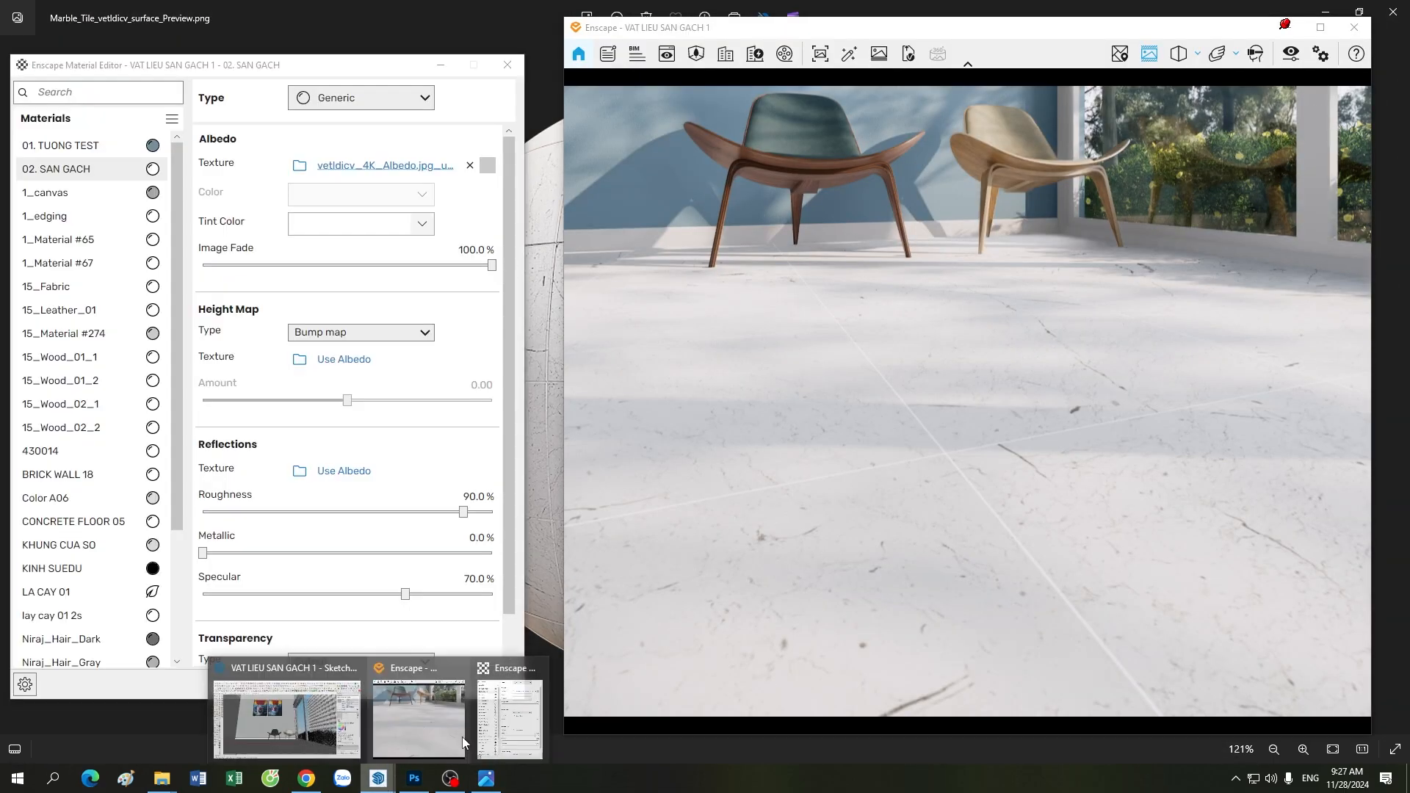
click(464, 743)
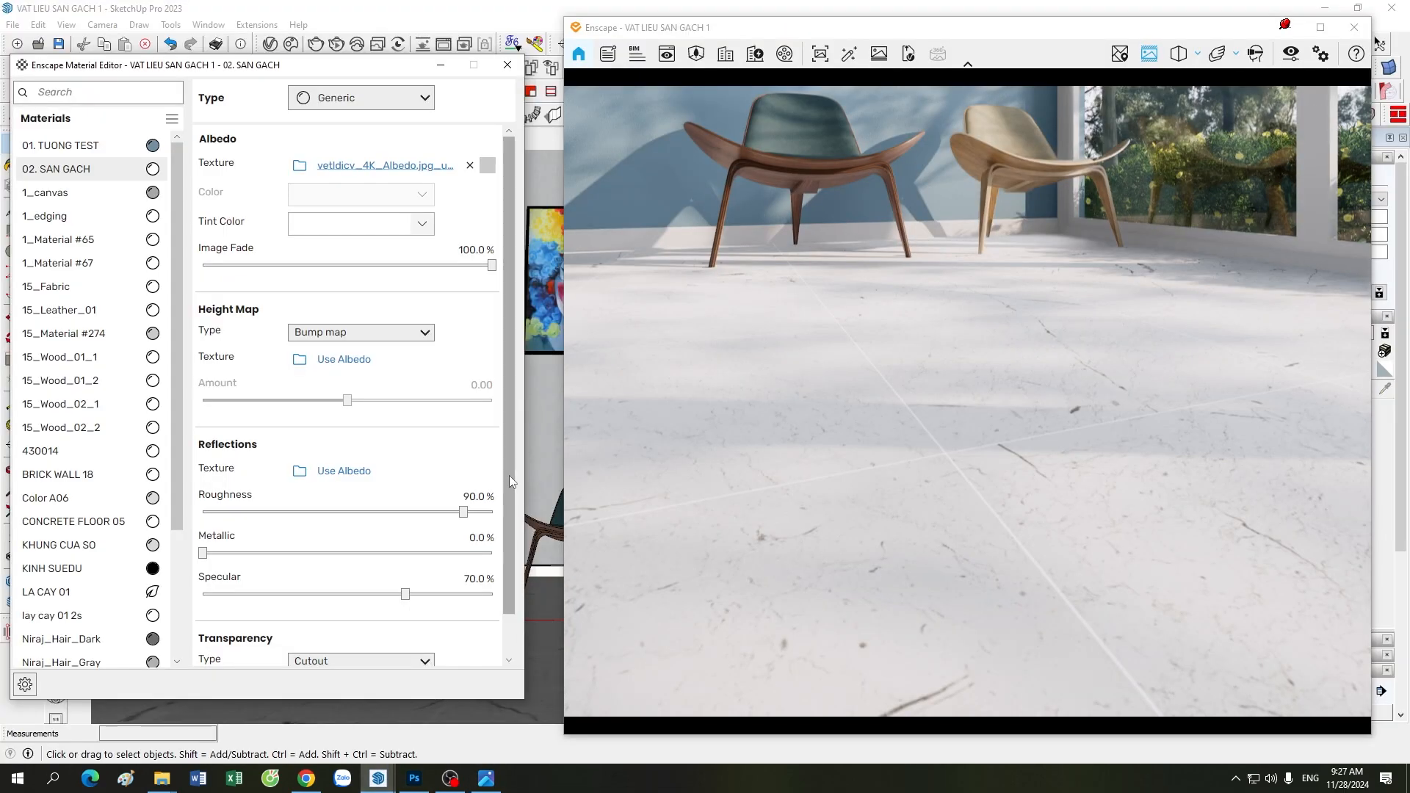
click(301, 362)
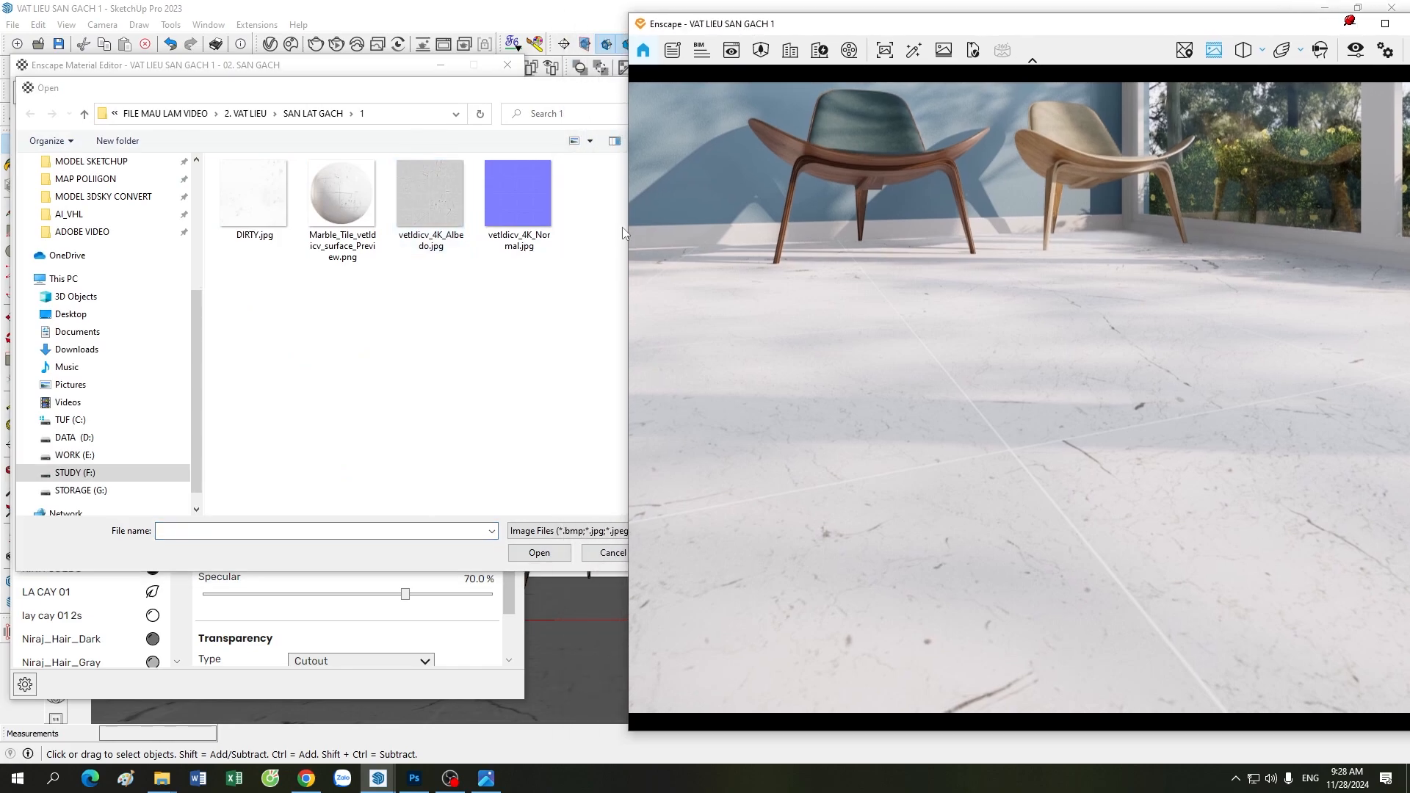
double_click(514, 203)
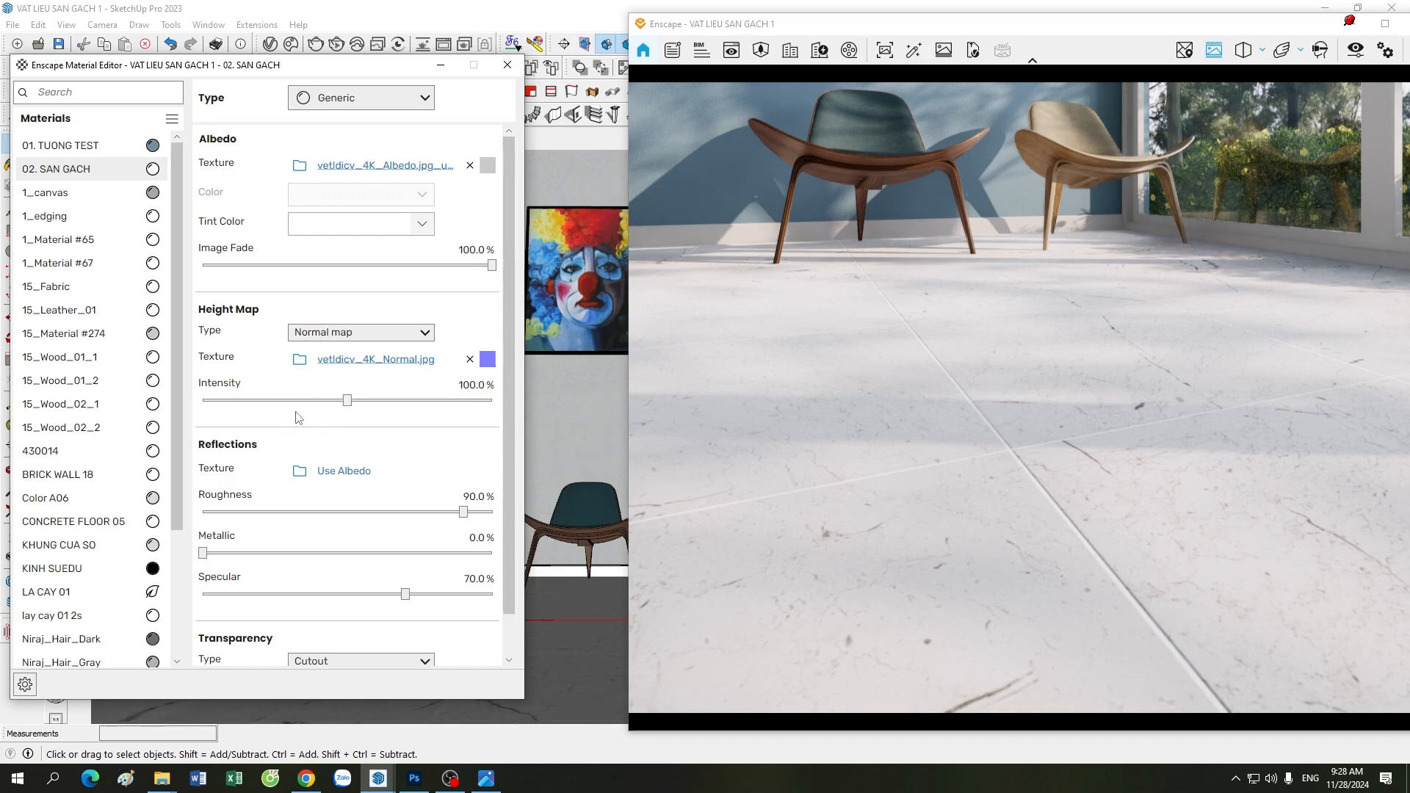
Examine the tile joints' relief in the render, including from Enscape scene 1 and close to the floor
right_drag(995, 470, 1073, 455)
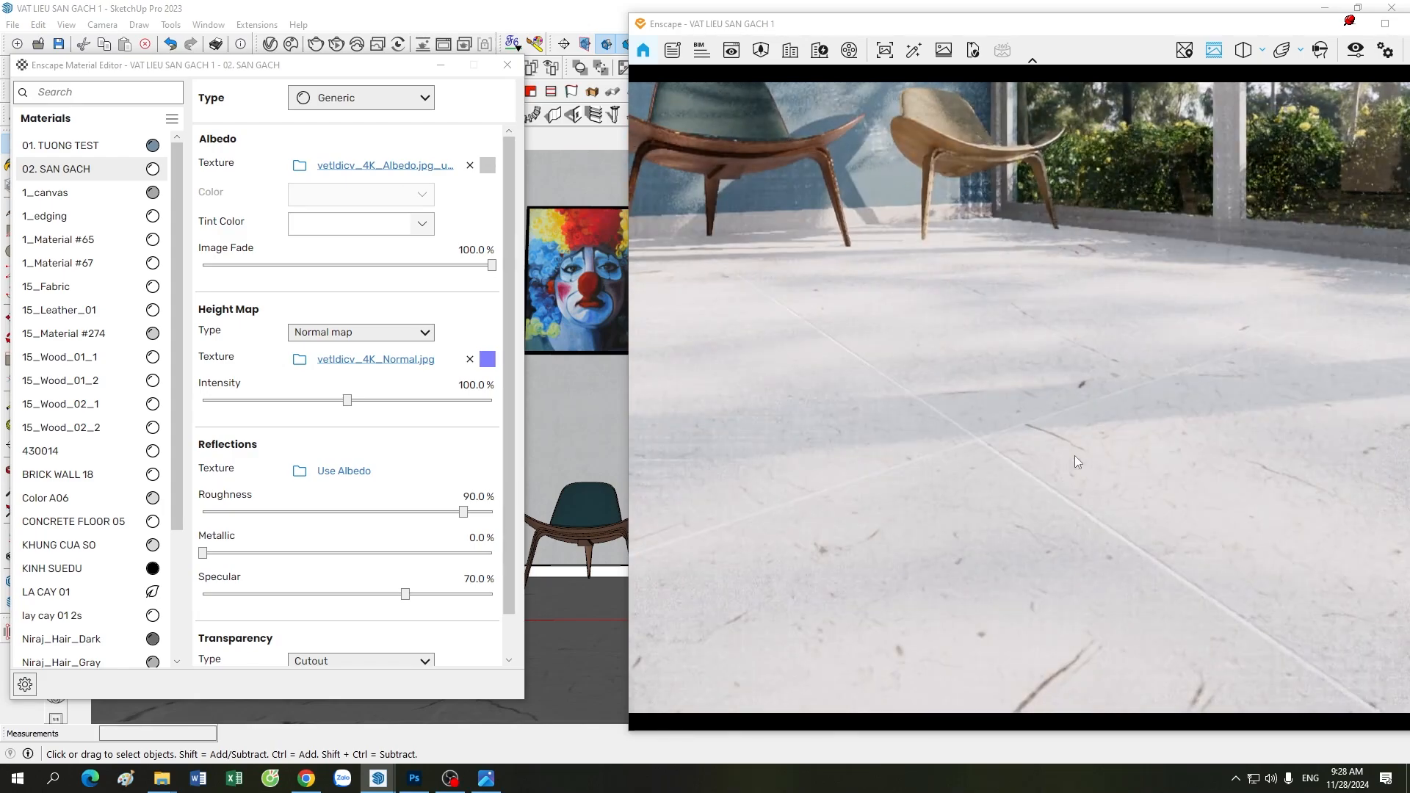
right_drag(1050, 532, 1006, 448)
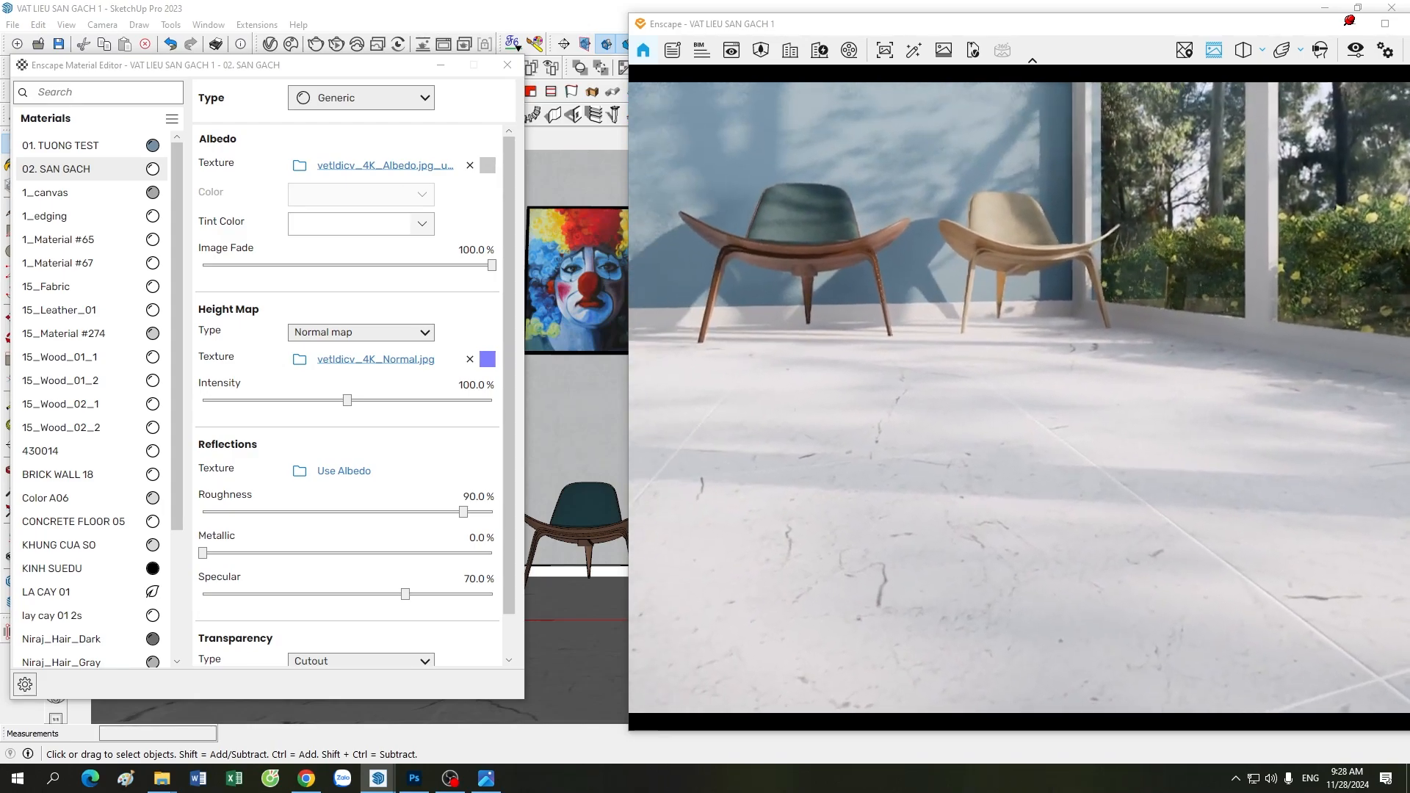
drag(362, 77, 363, 178)
click(385, 144)
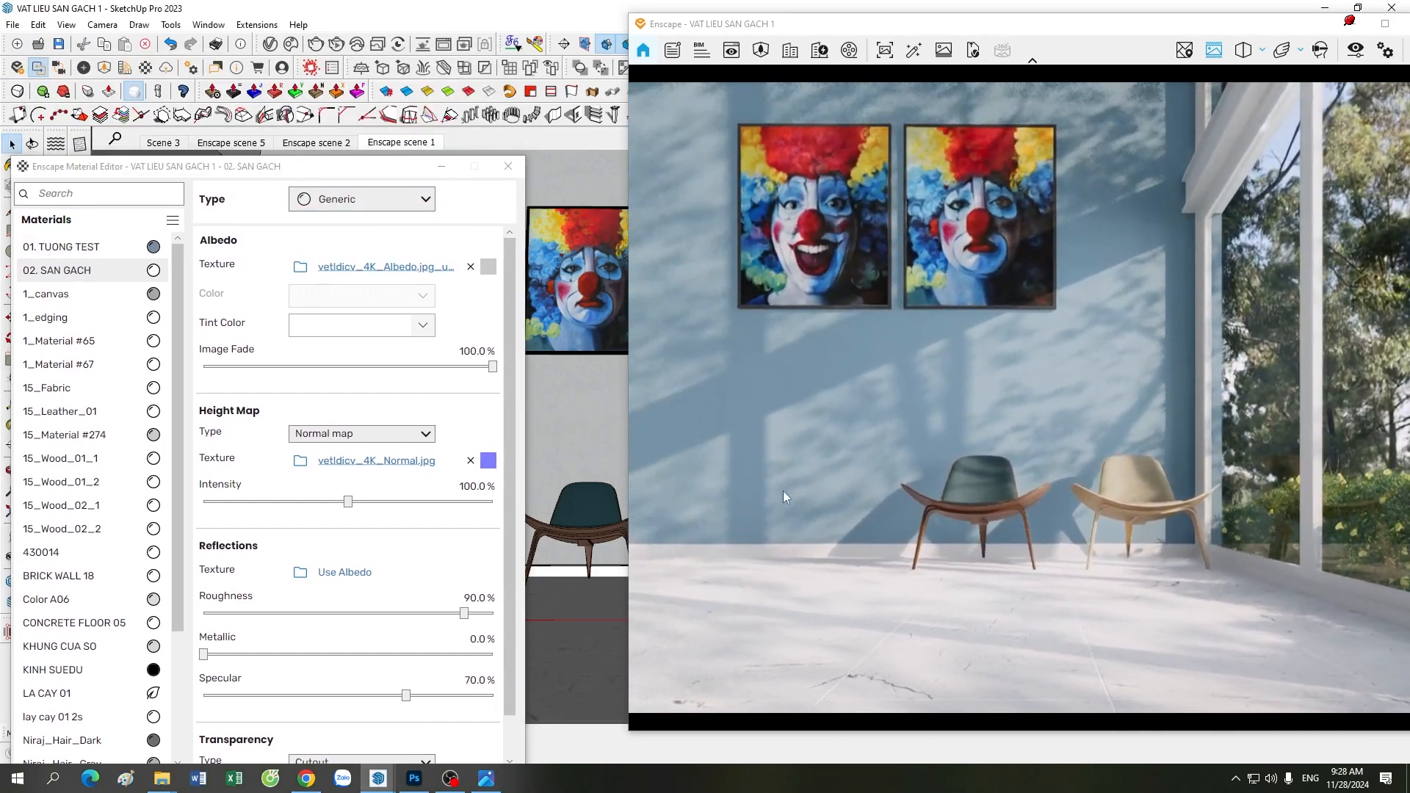
mouse_move(816, 437)
right_down()
mouse_move(808, 457)
mouse_move(864, 485)
mouse_move(931, 465)
mouse_move(913, 464)
right_up()
scroll(864, 485, up, 3)
key(a)
key(d)
drag(914, 464, 911, 463)
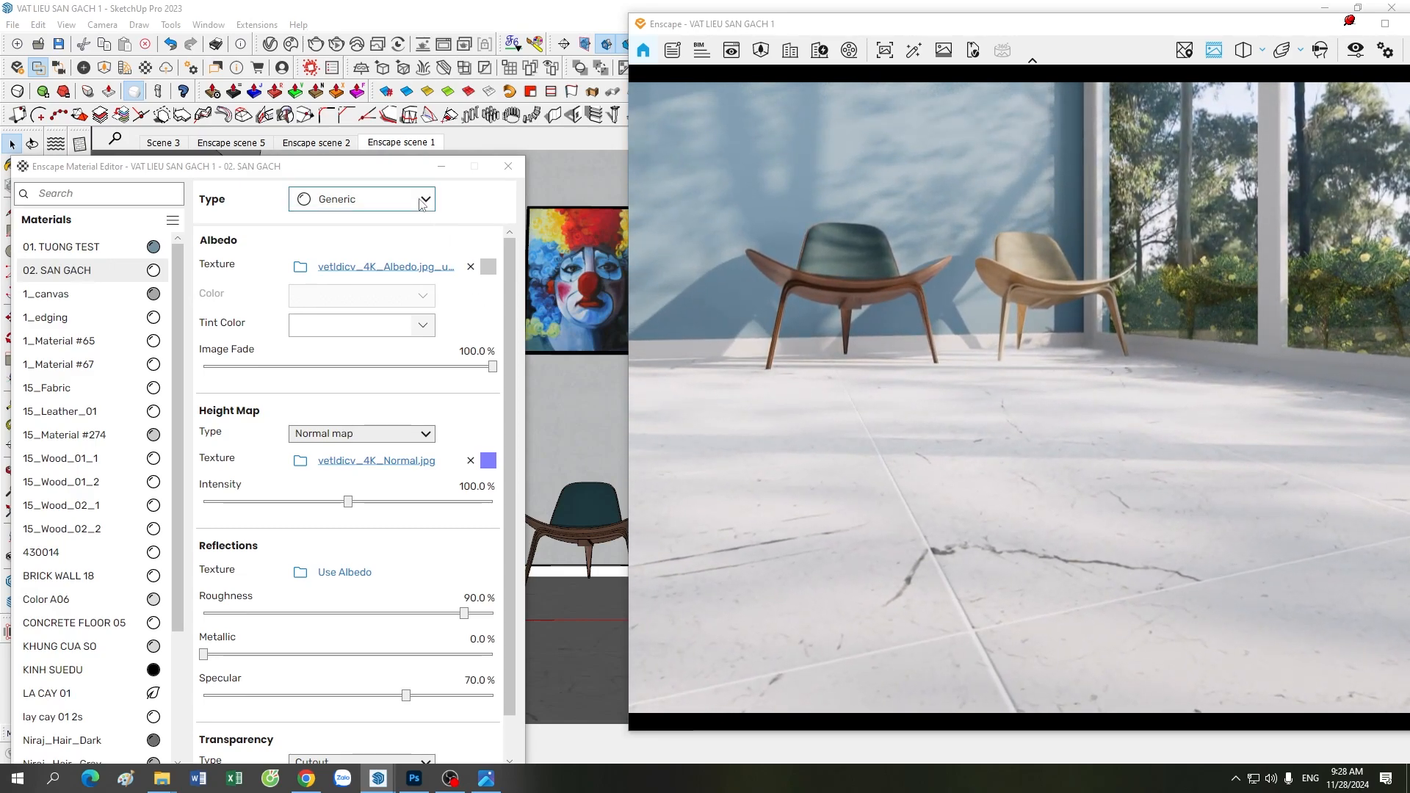
Set the 02. SAN GACH material's specular to 50% and its roughness to 30%
drag(394, 174, 421, 54)
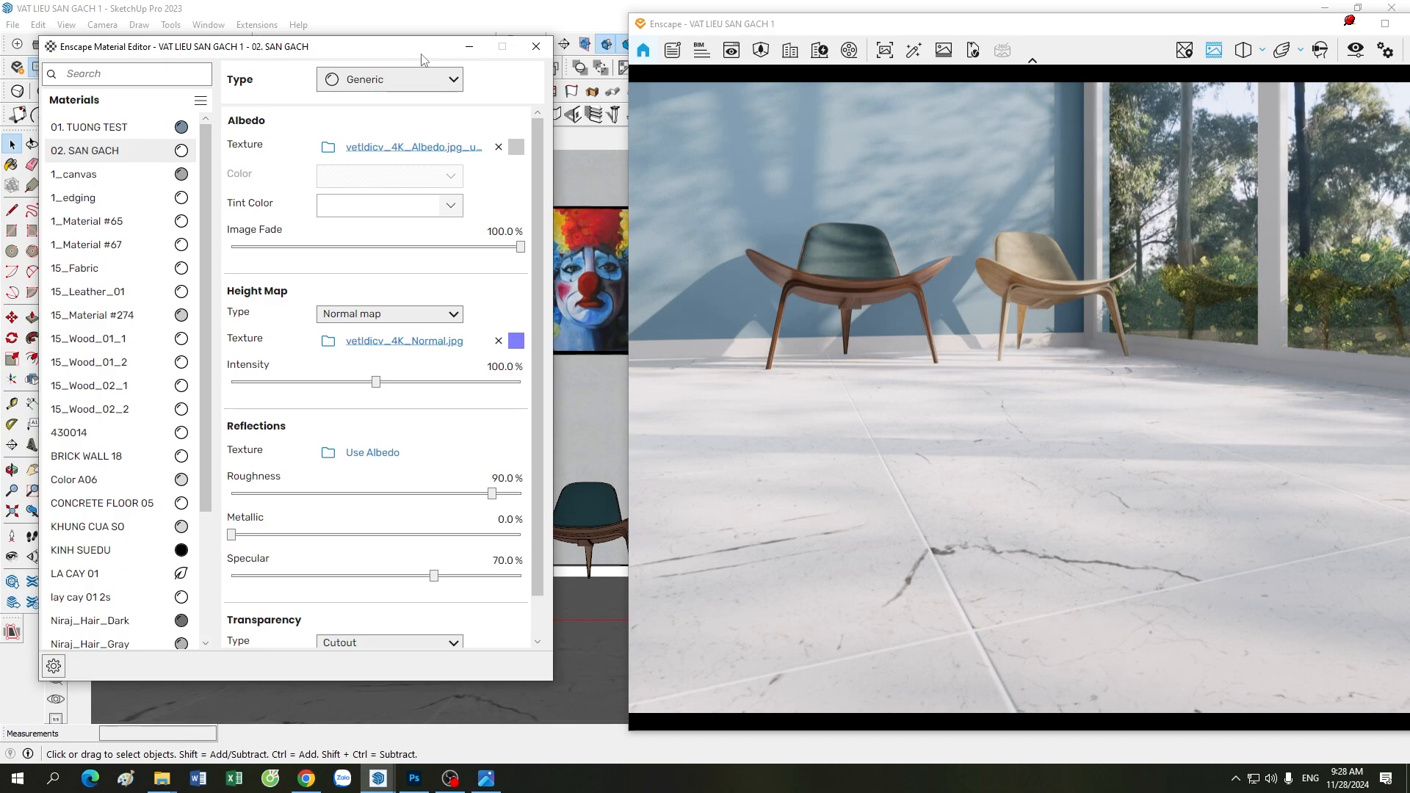
mouse_move(462, 519)
mouse_move(481, 576)
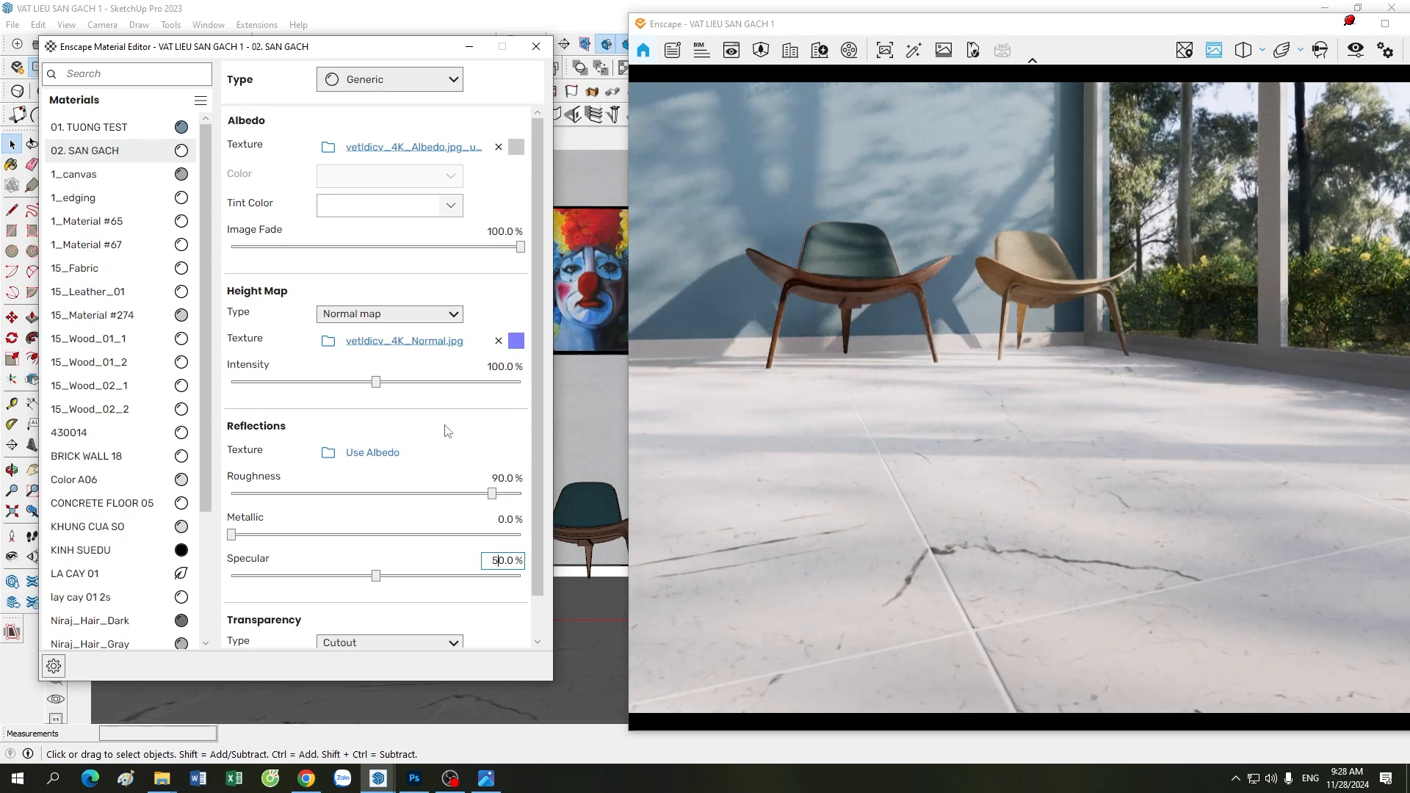
mouse_move(502, 480)
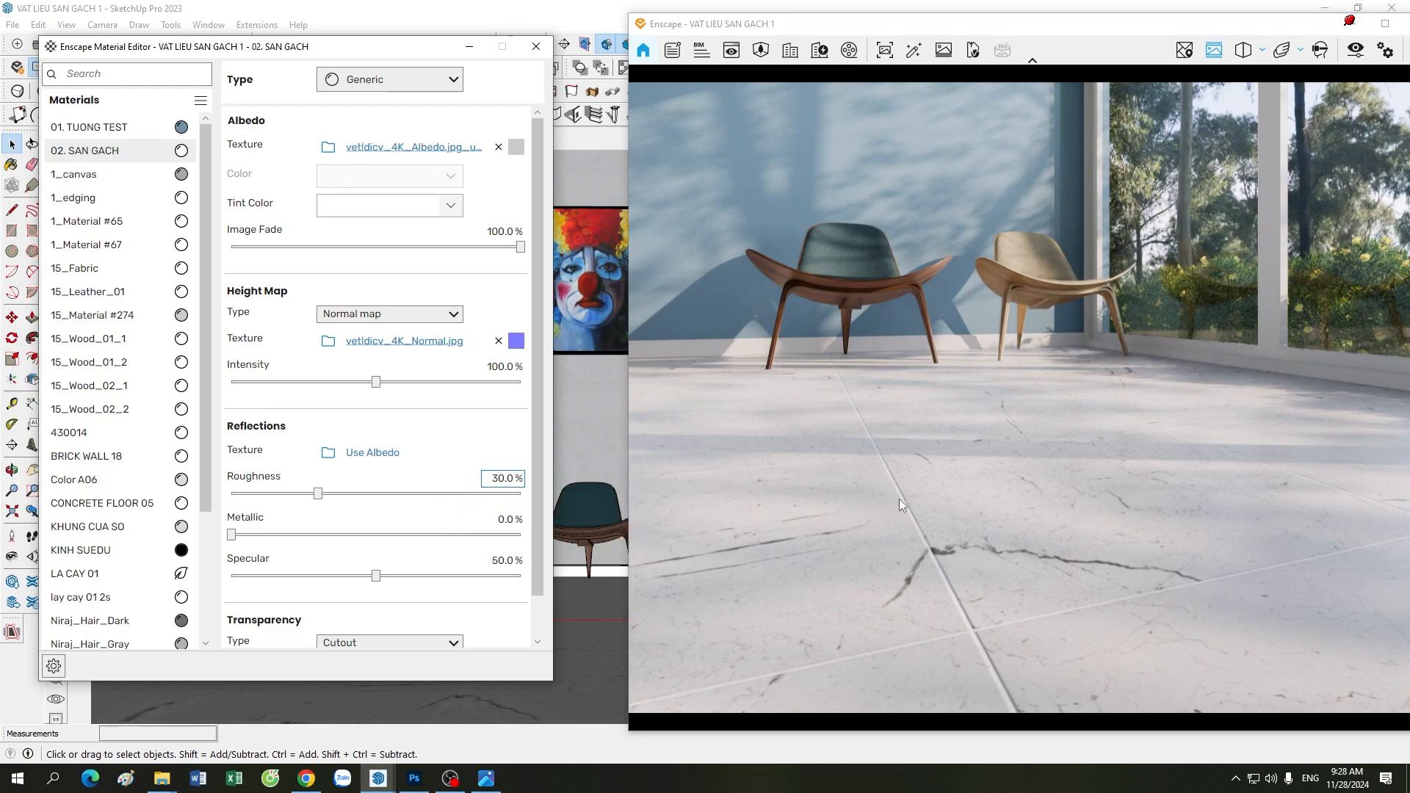
Examine the floor's reflections in the render from several low angles toward the chairs and windows
drag(899, 500, 1015, 526)
scroll(1005, 518, up, 3)
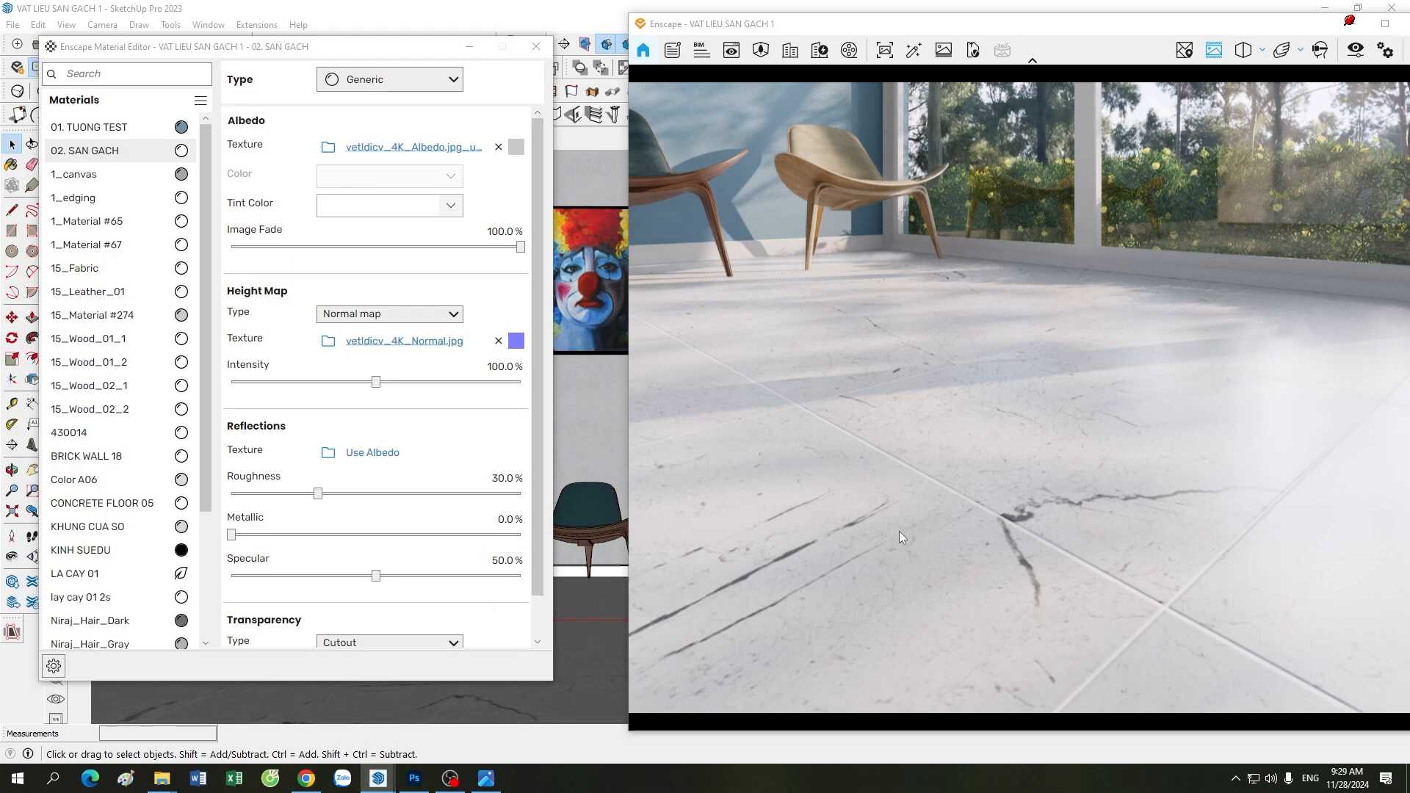
right_drag(998, 529, 998, 529)
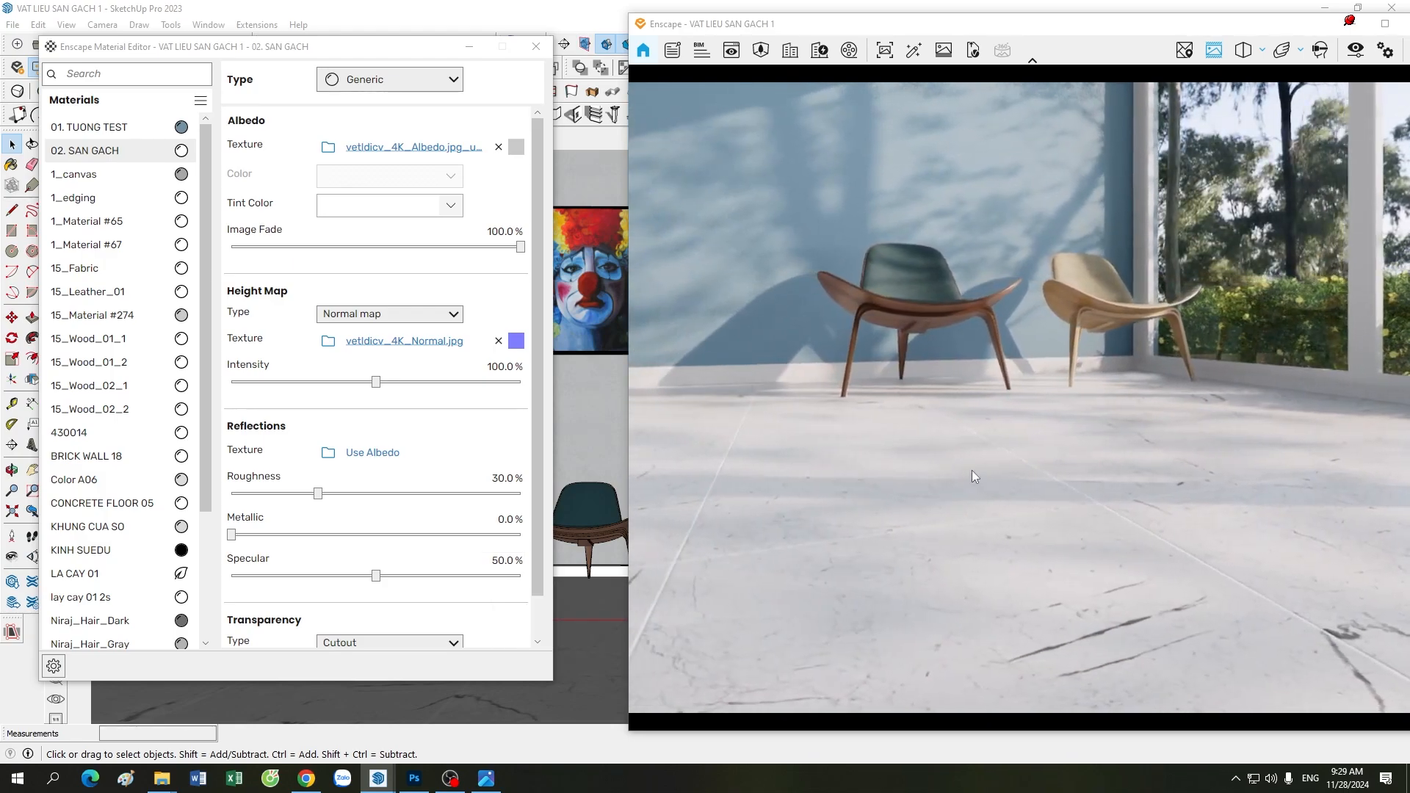
right_drag(975, 470, 932, 423)
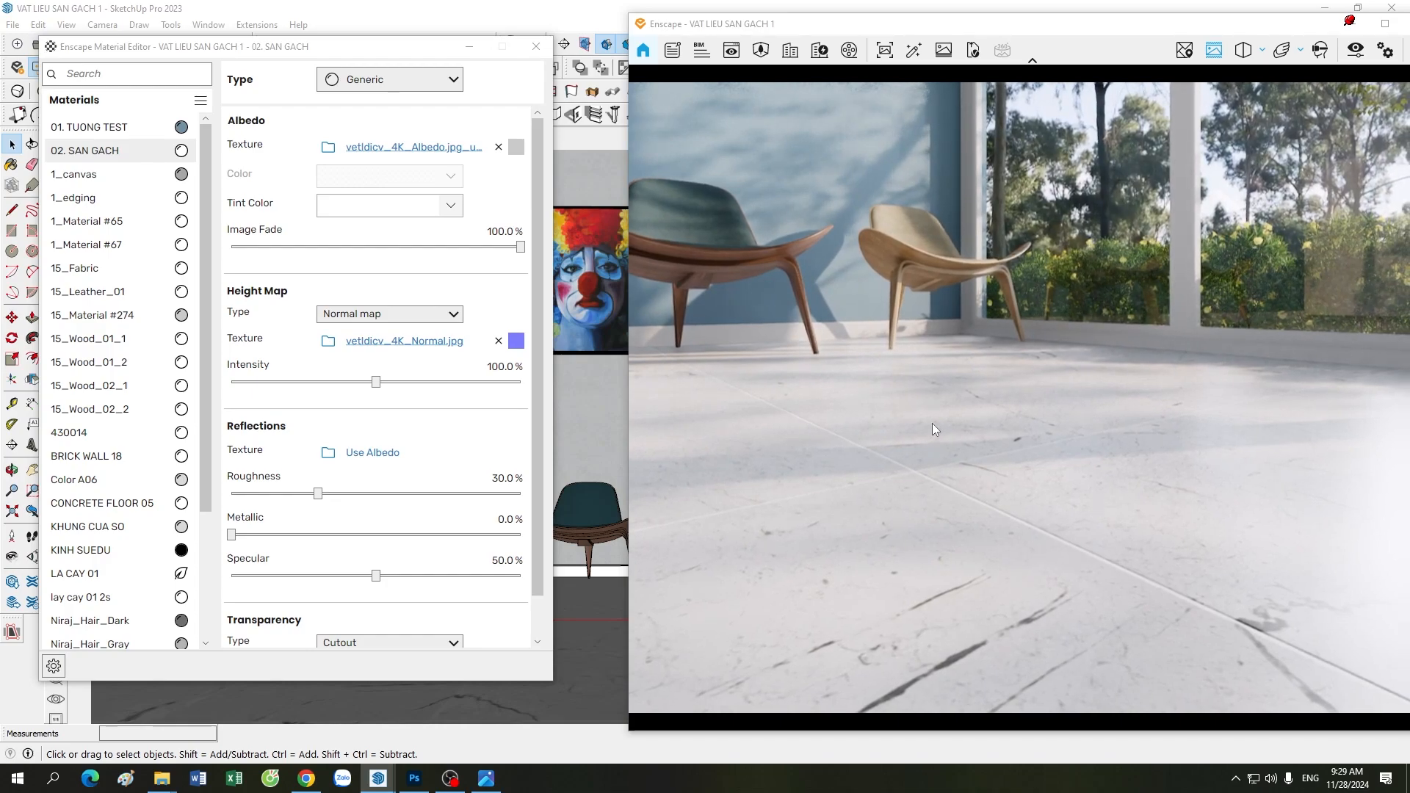
drag(932, 422, 922, 385)
drag(997, 459, 1002, 467)
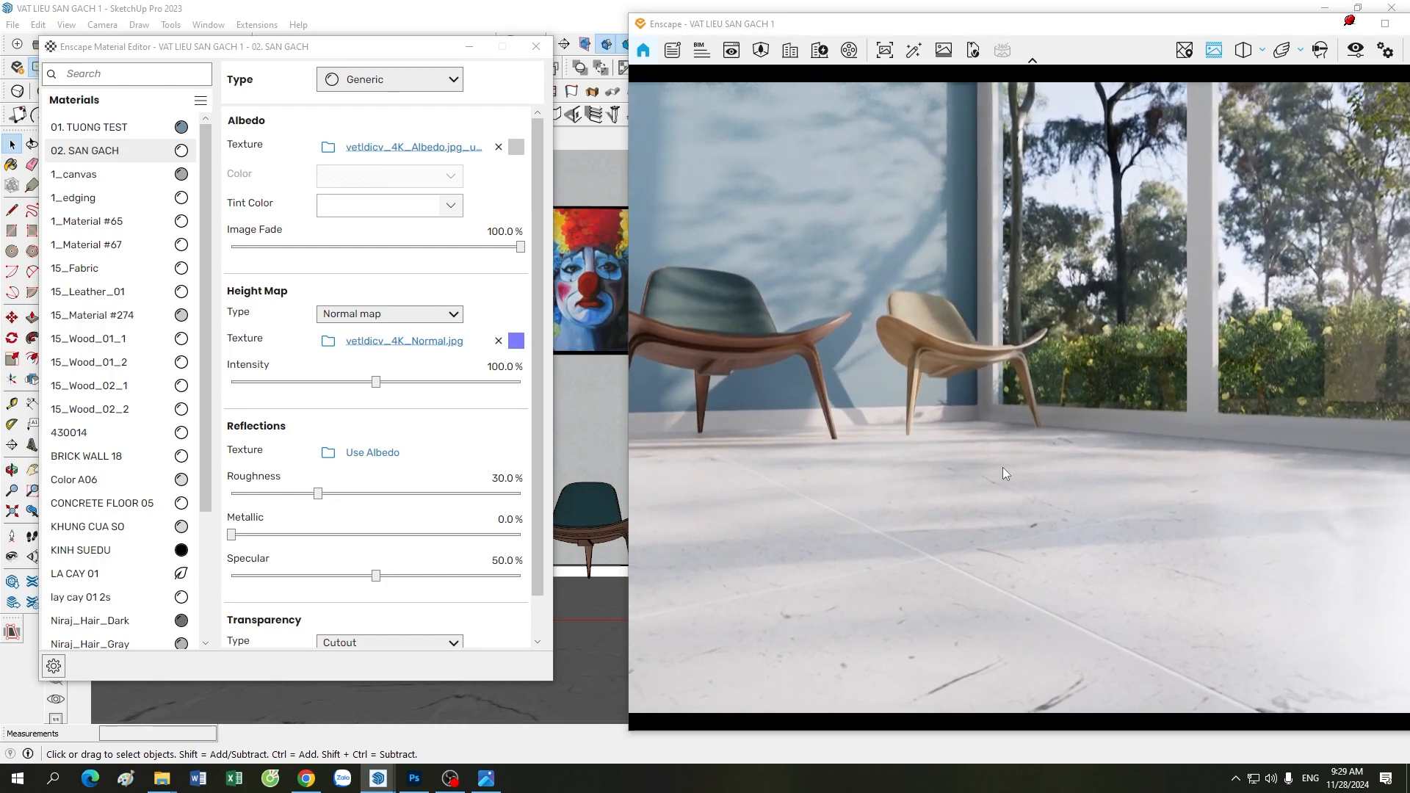
mouse_move(1002, 467)
right_down()
mouse_move(962, 465)
mouse_move(1016, 469)
right_up()
mouse_move(1017, 469)
mouse_down()
mouse_move(954, 438)
mouse_move(1031, 487)
mouse_move(1025, 474)
mouse_up()
scroll(1029, 486, down, 2)
right_drag(1025, 474, 979, 451)
mouse_move(1006, 464)
mouse_down()
mouse_move(993, 447)
mouse_move(1008, 464)
mouse_up()
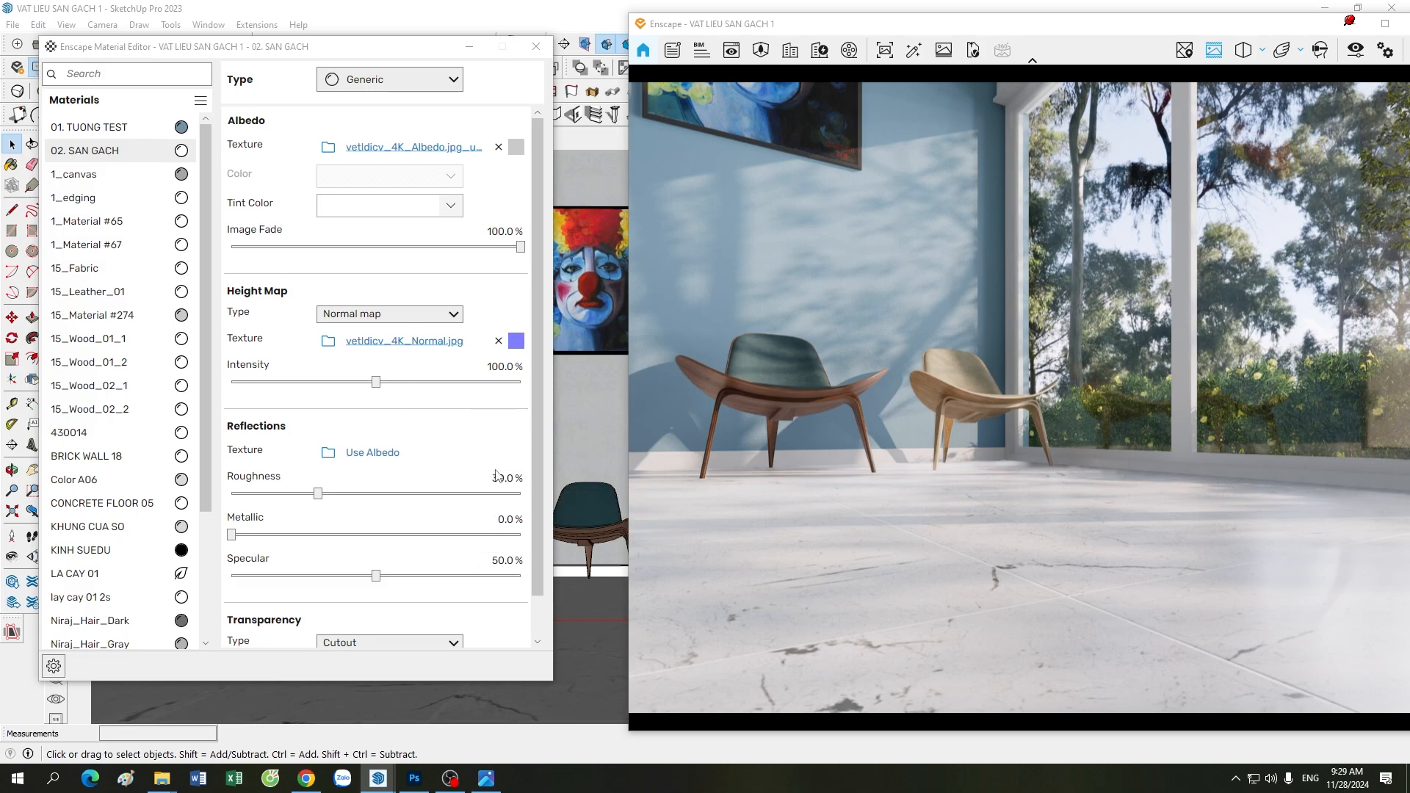
Set the 02. SAN GACH material's roughness to 0% and its specular to 75%
drag(501, 478, 461, 489)
key(BackSpace)
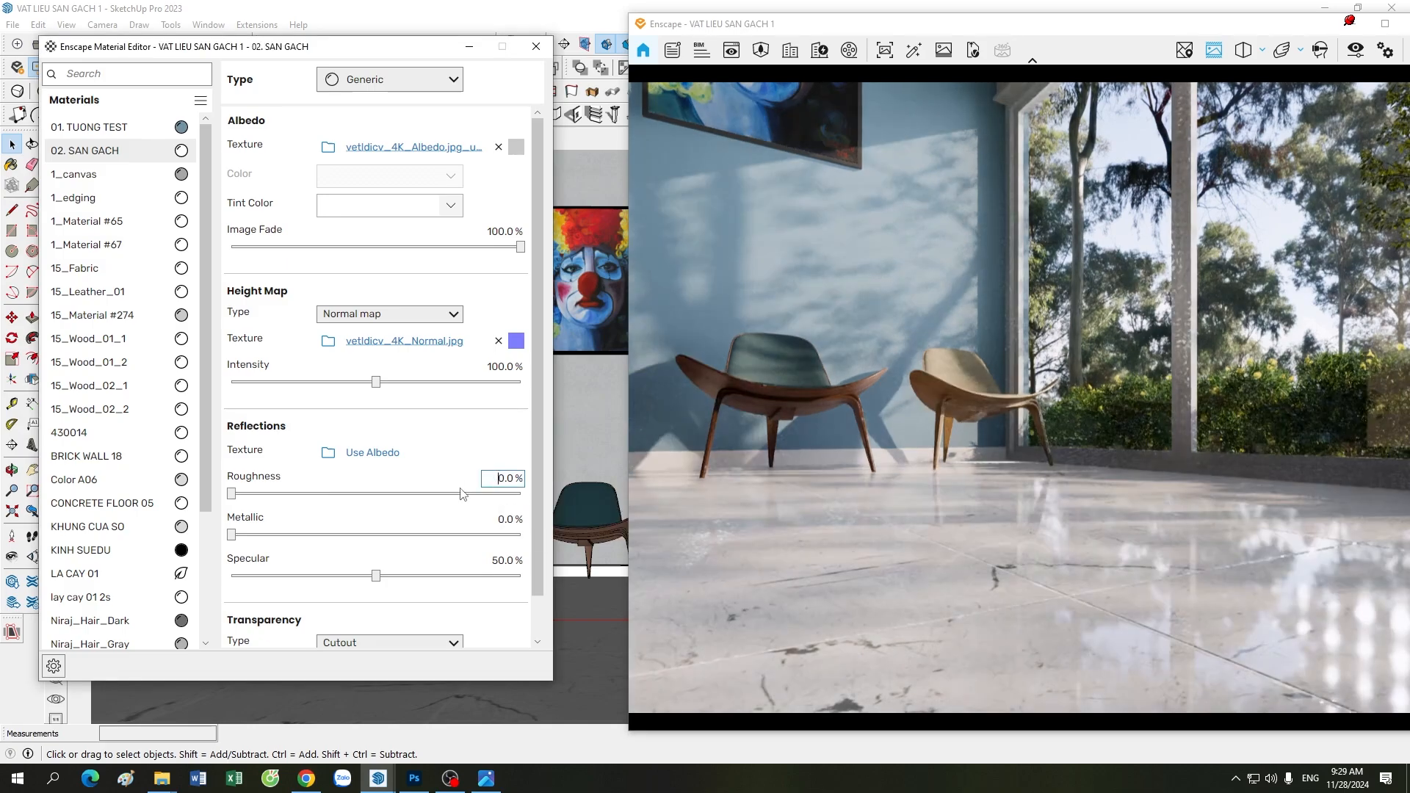
click(502, 563)
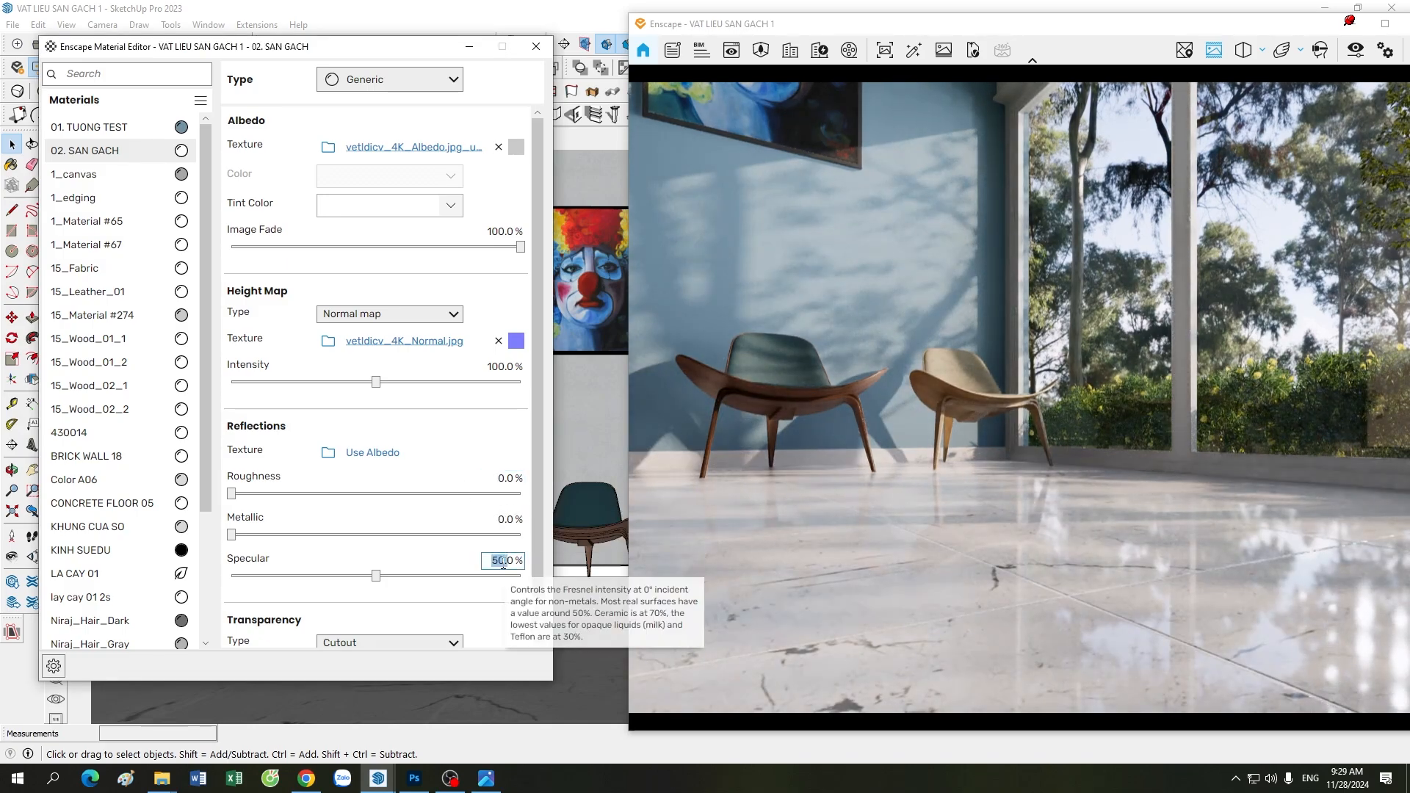
click(502, 564)
key(Delete)
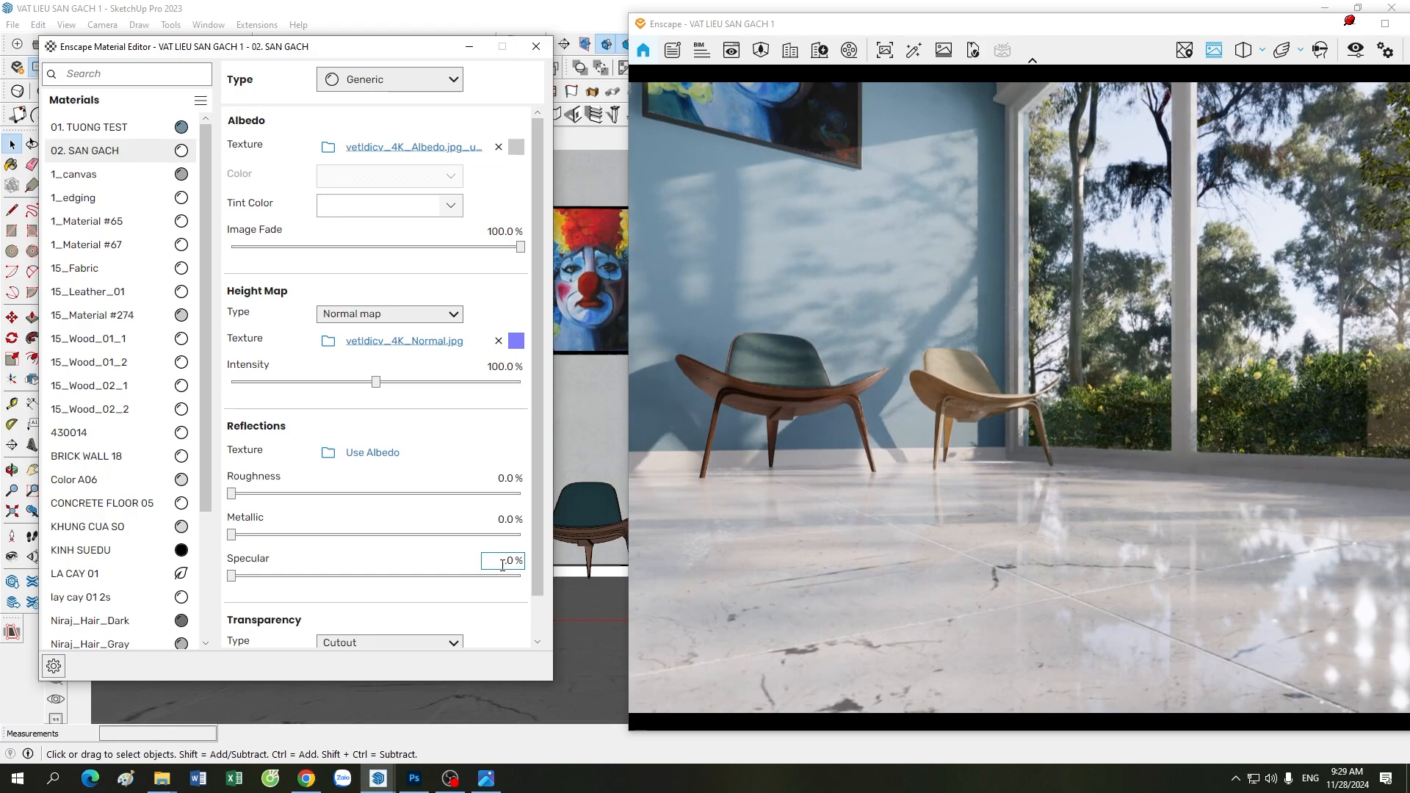
text(75)
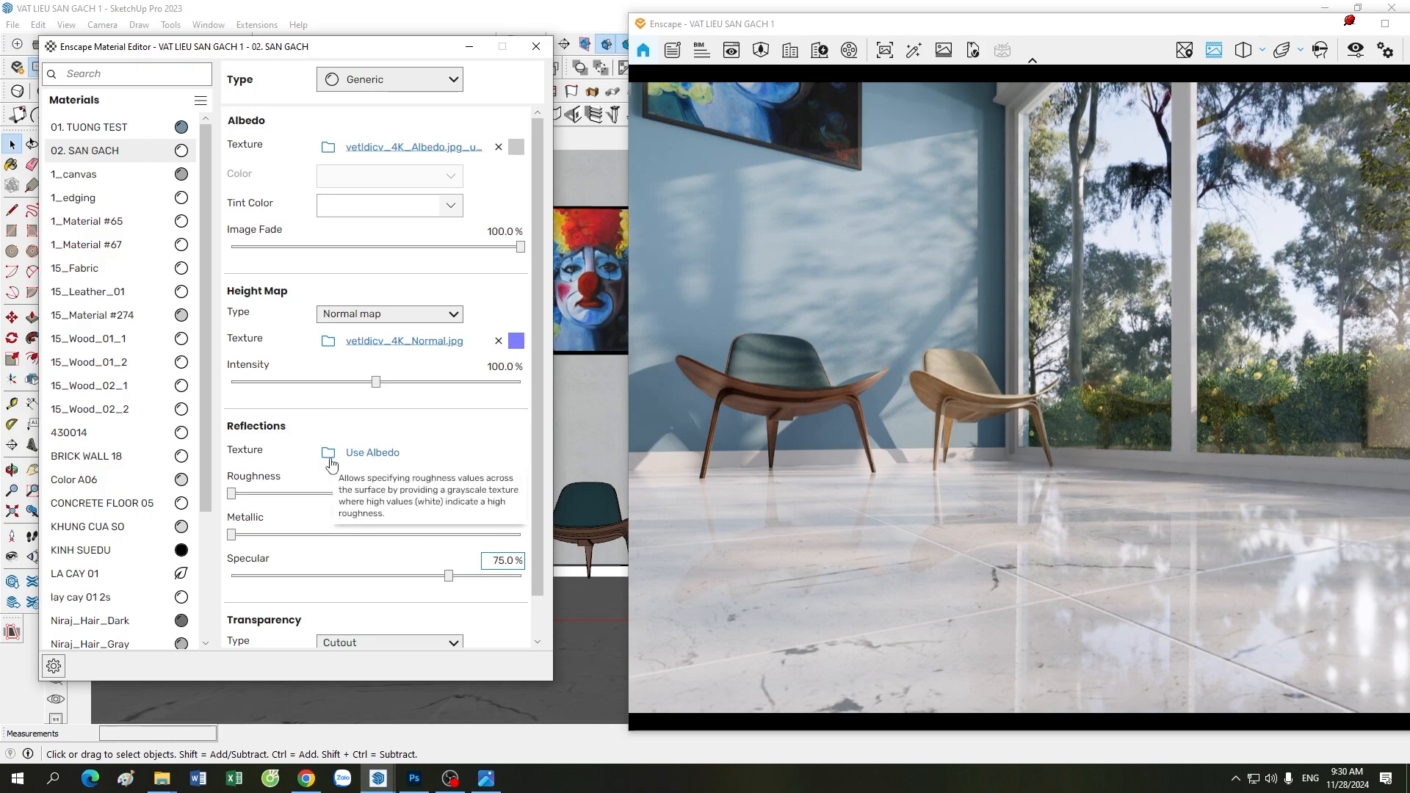
Open DIRTY.jpg from the SAN LAT GACH texture folder at full window size and examine its smudges and scratches
click(161, 778)
click(82, 716)
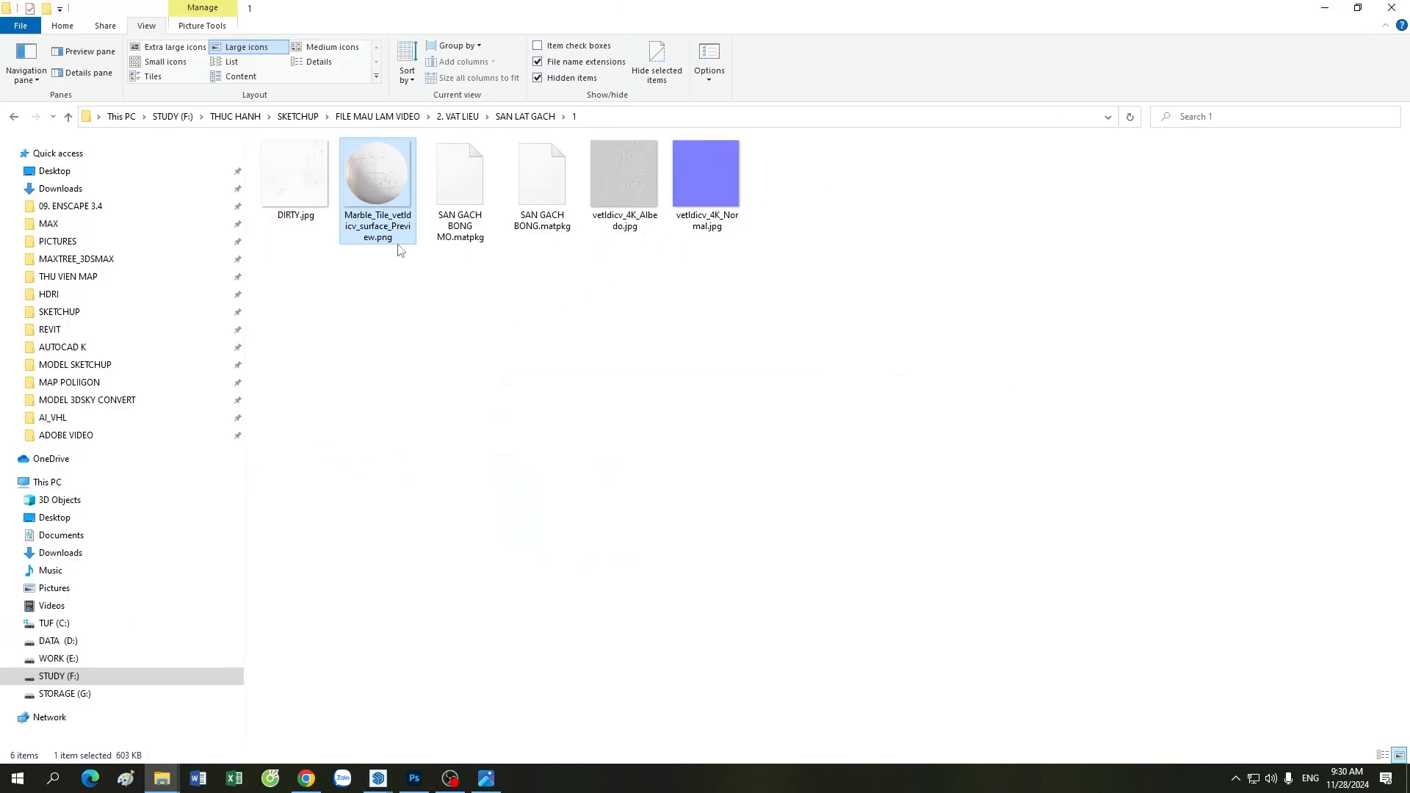
click(316, 188)
key(Return)
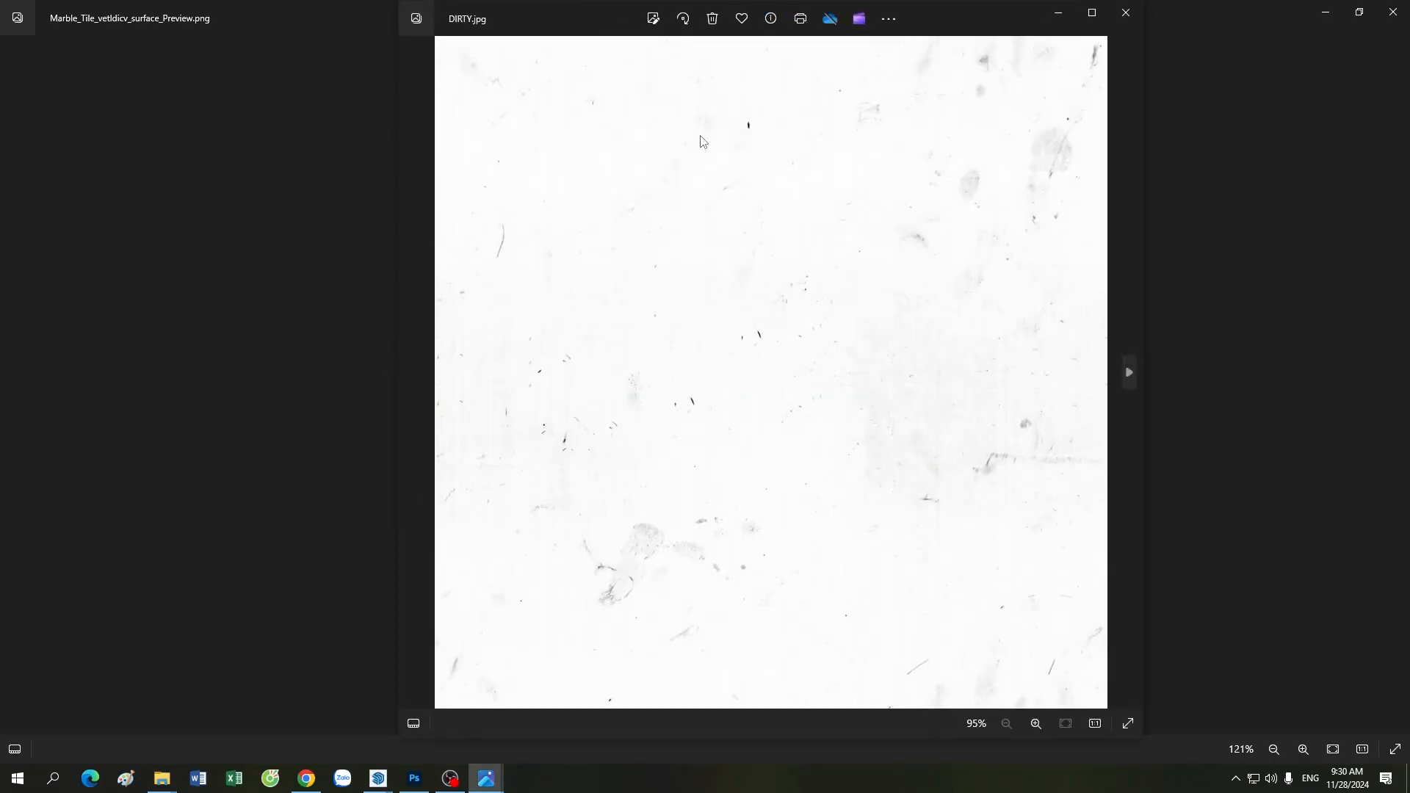
click(1092, 12)
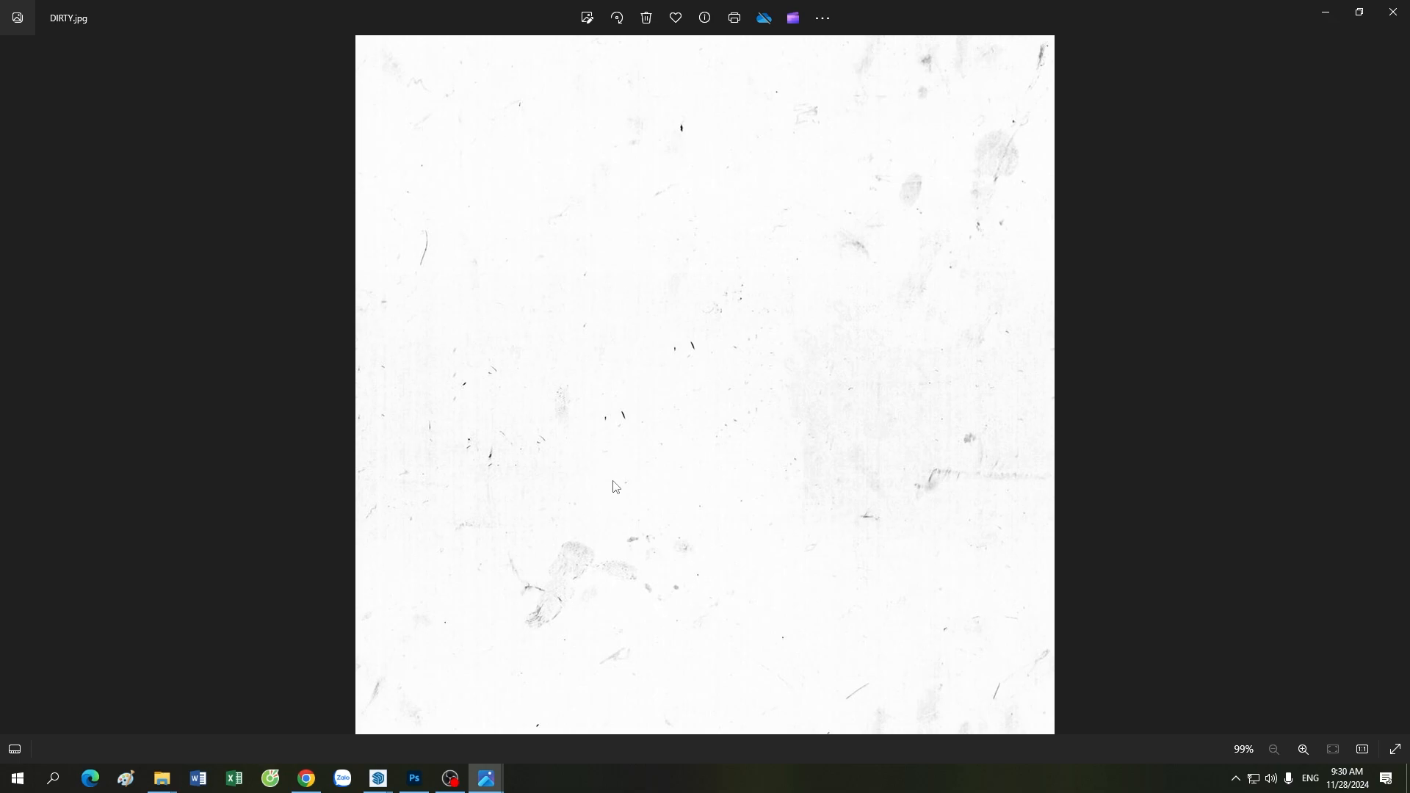
Return to the Enscape Material Editor and load DIRTY.jpg as the reflections texture of 02. SAN GACH
mouse_move(382, 777)
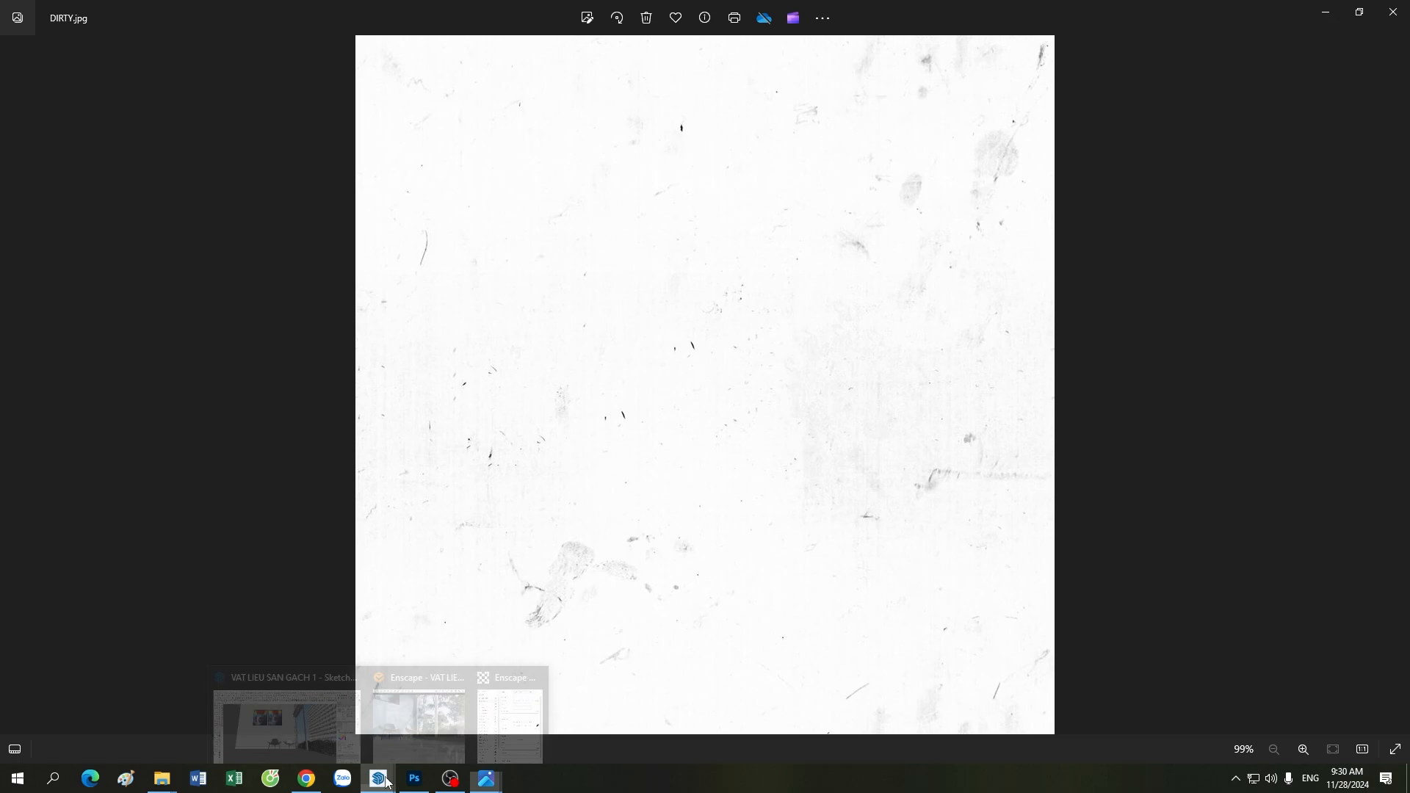
click(409, 721)
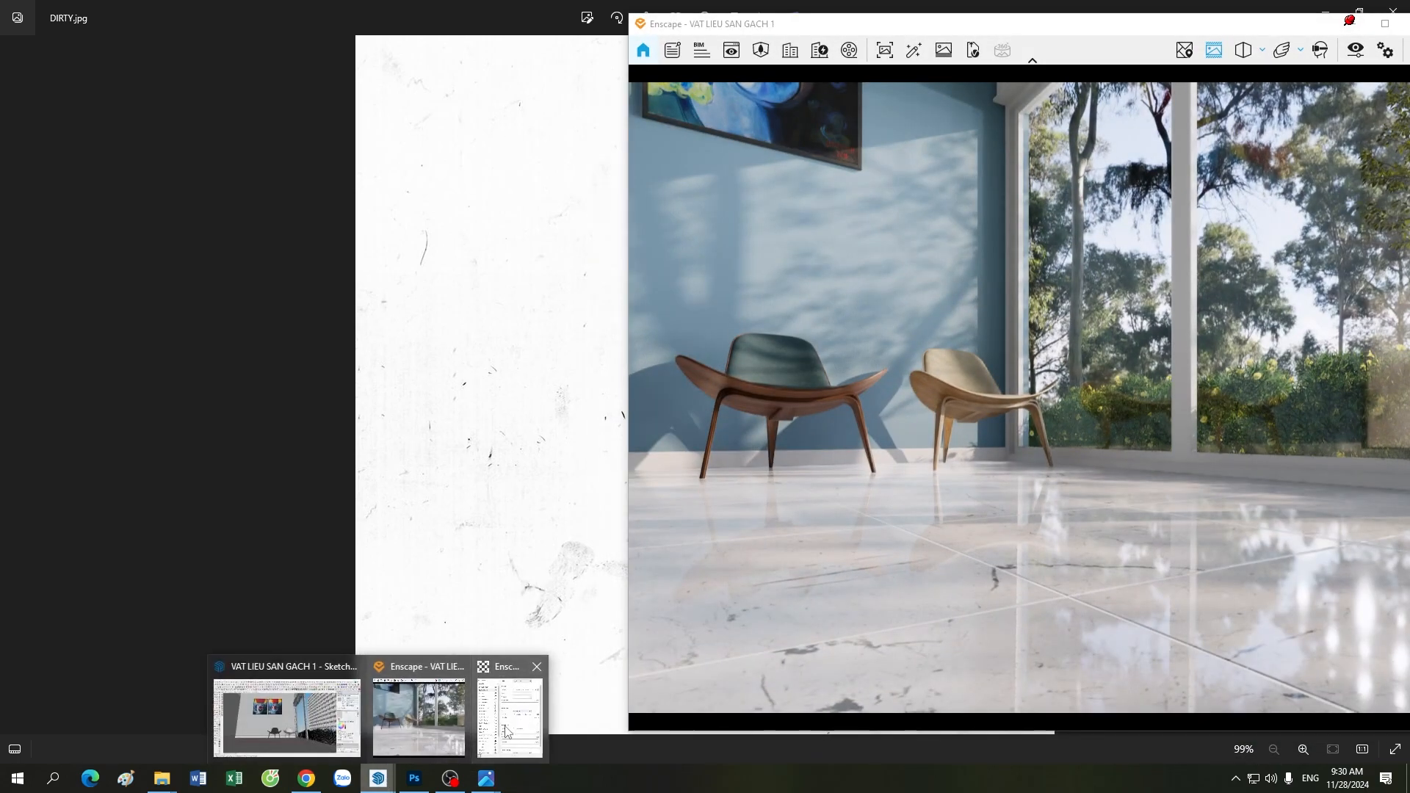
click(499, 724)
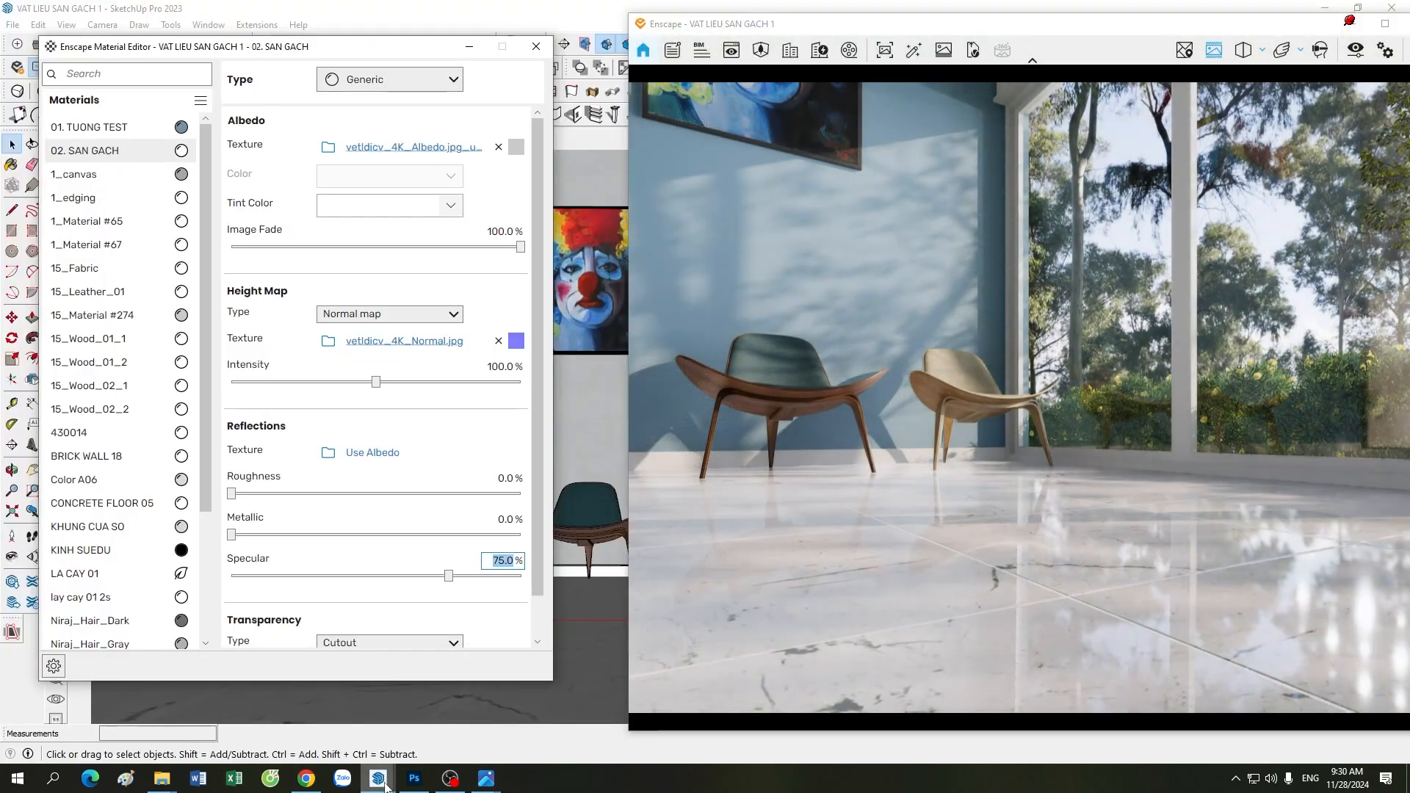
click(328, 452)
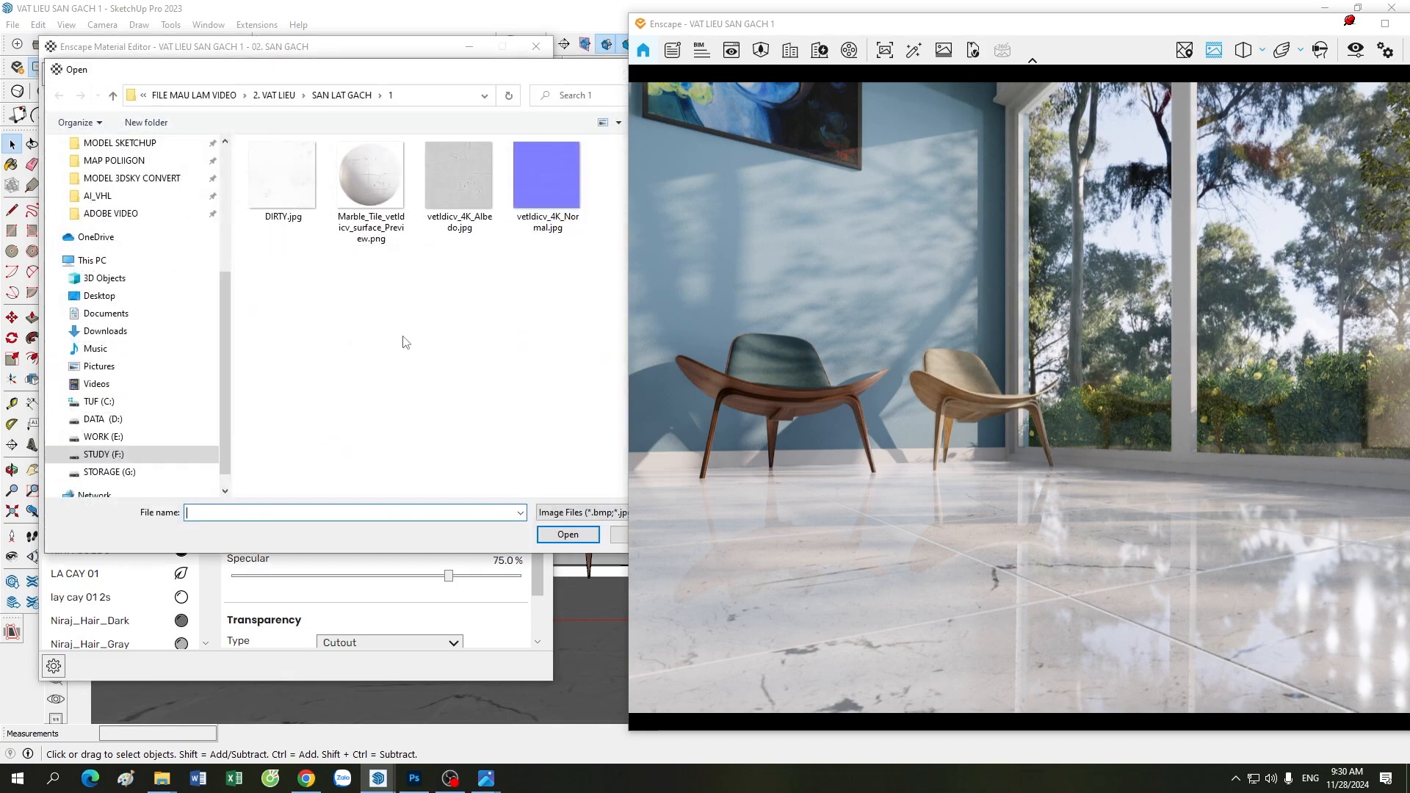
double_click(283, 191)
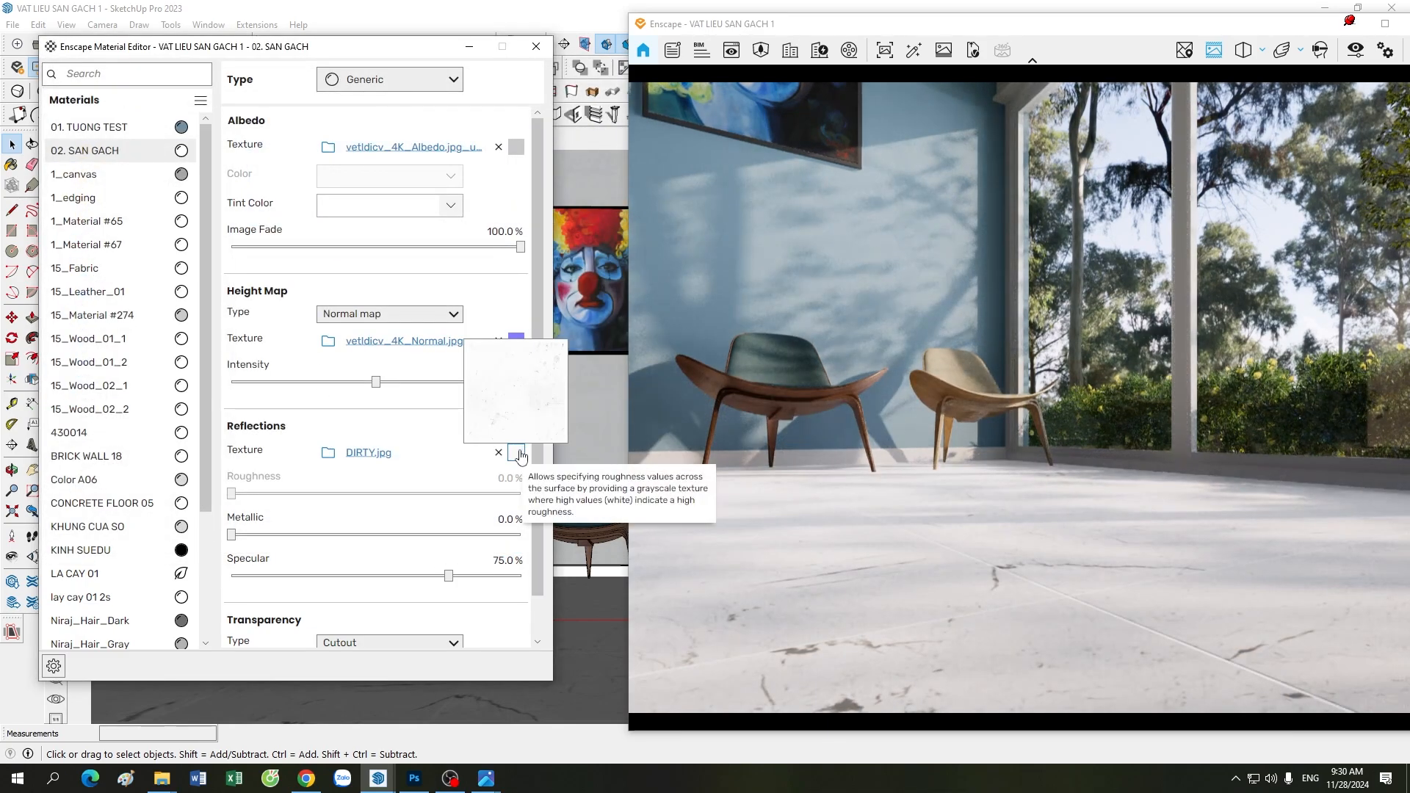
Unlink the DIRTY.jpg roughness texture from the albedo values with a 0.5 m width and height, and invert it
click(518, 453)
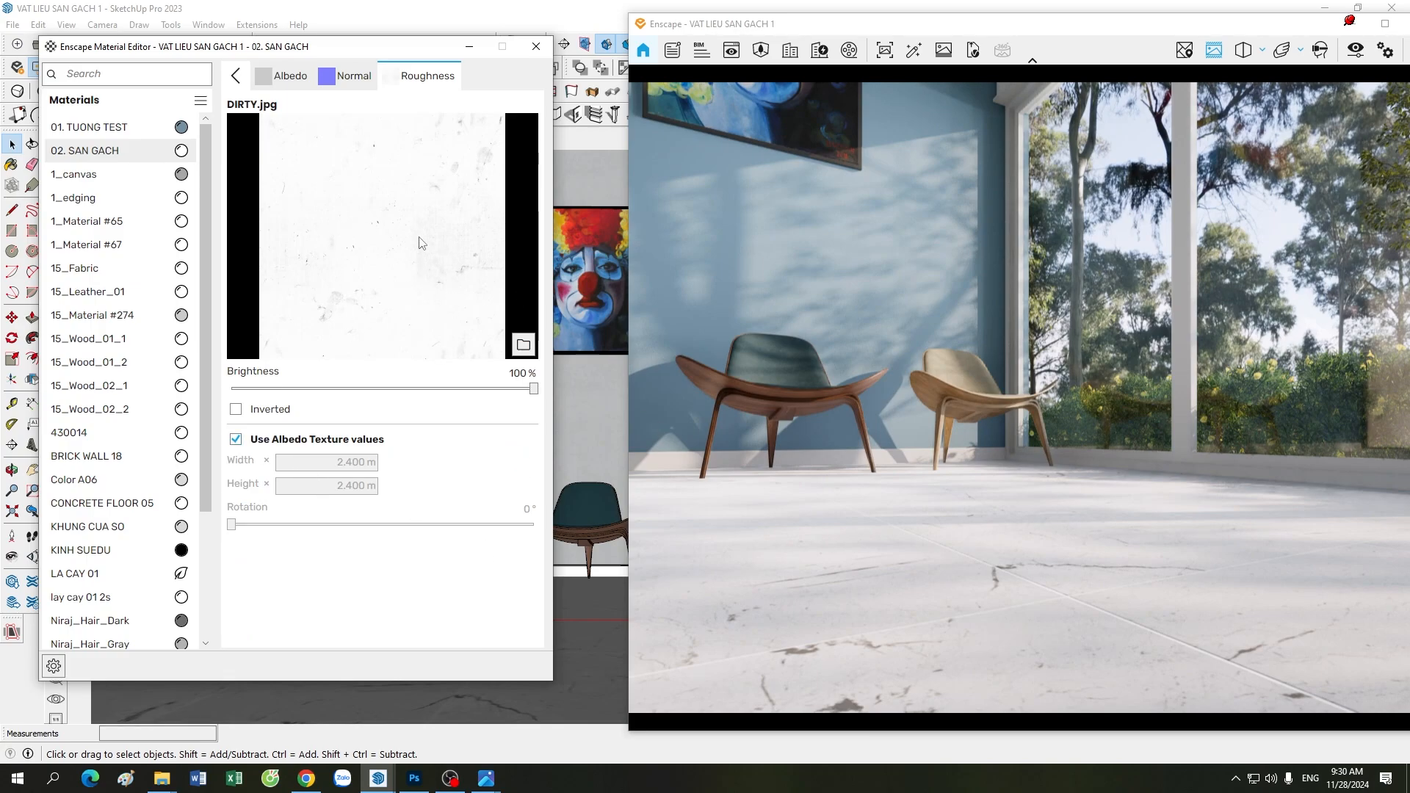
click(283, 440)
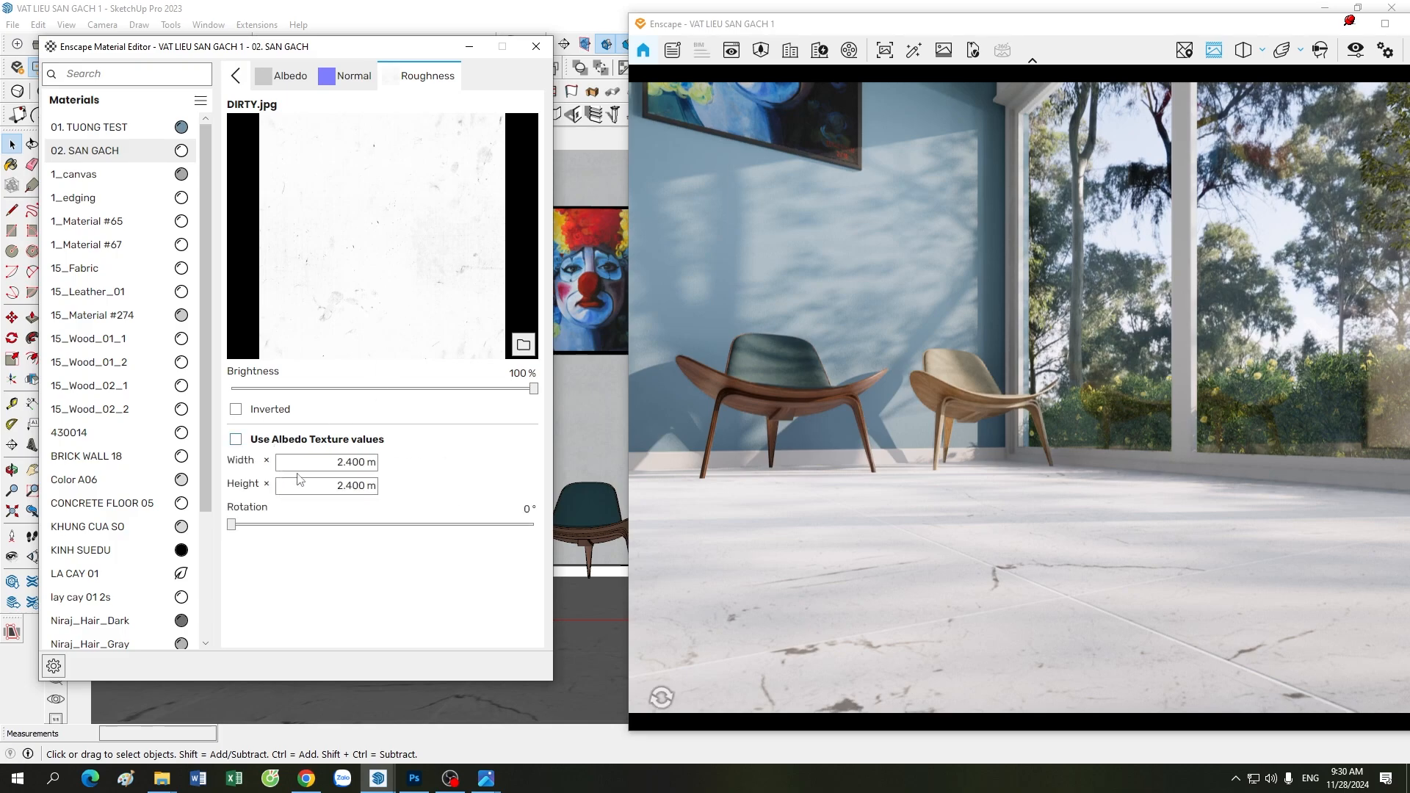
click(351, 462)
text(0.5)
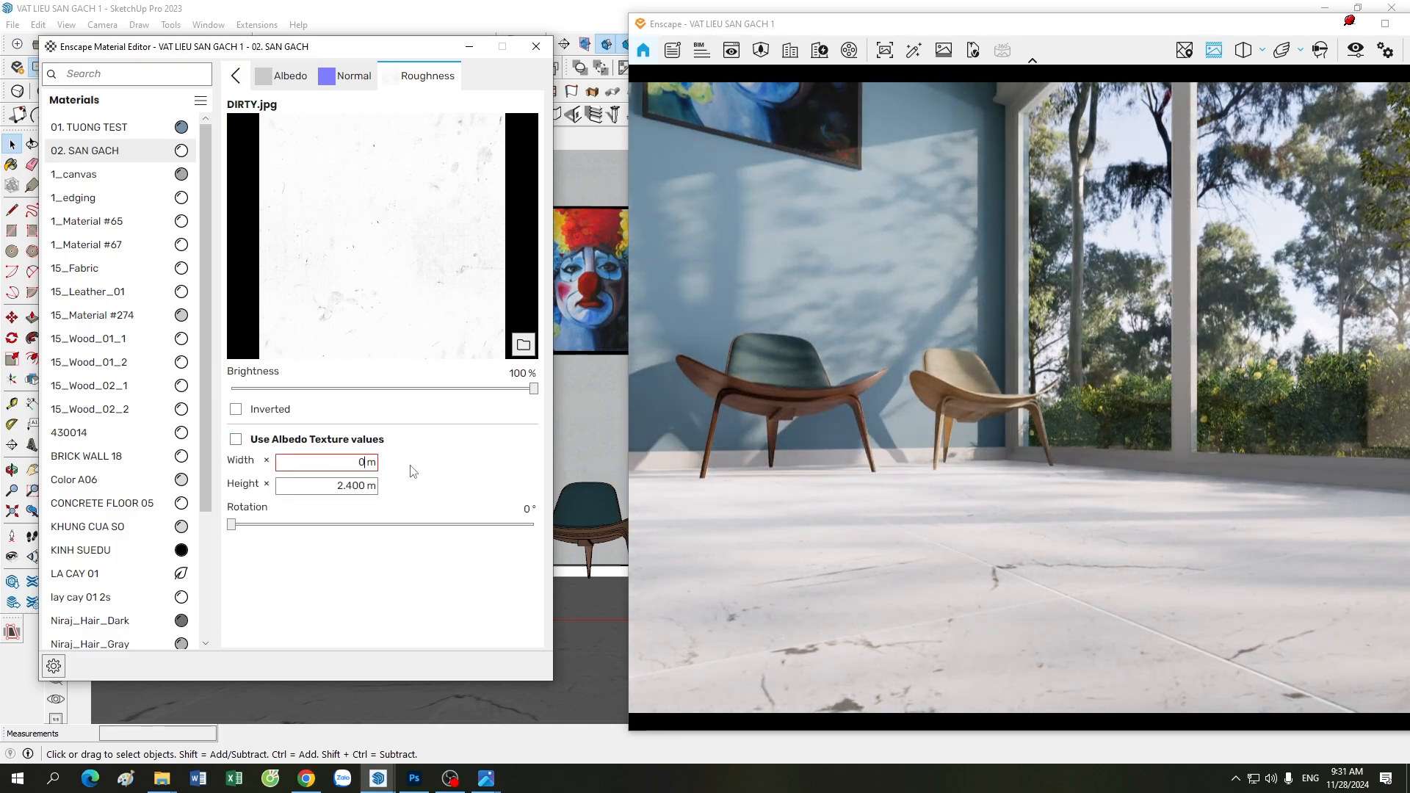
click(354, 485)
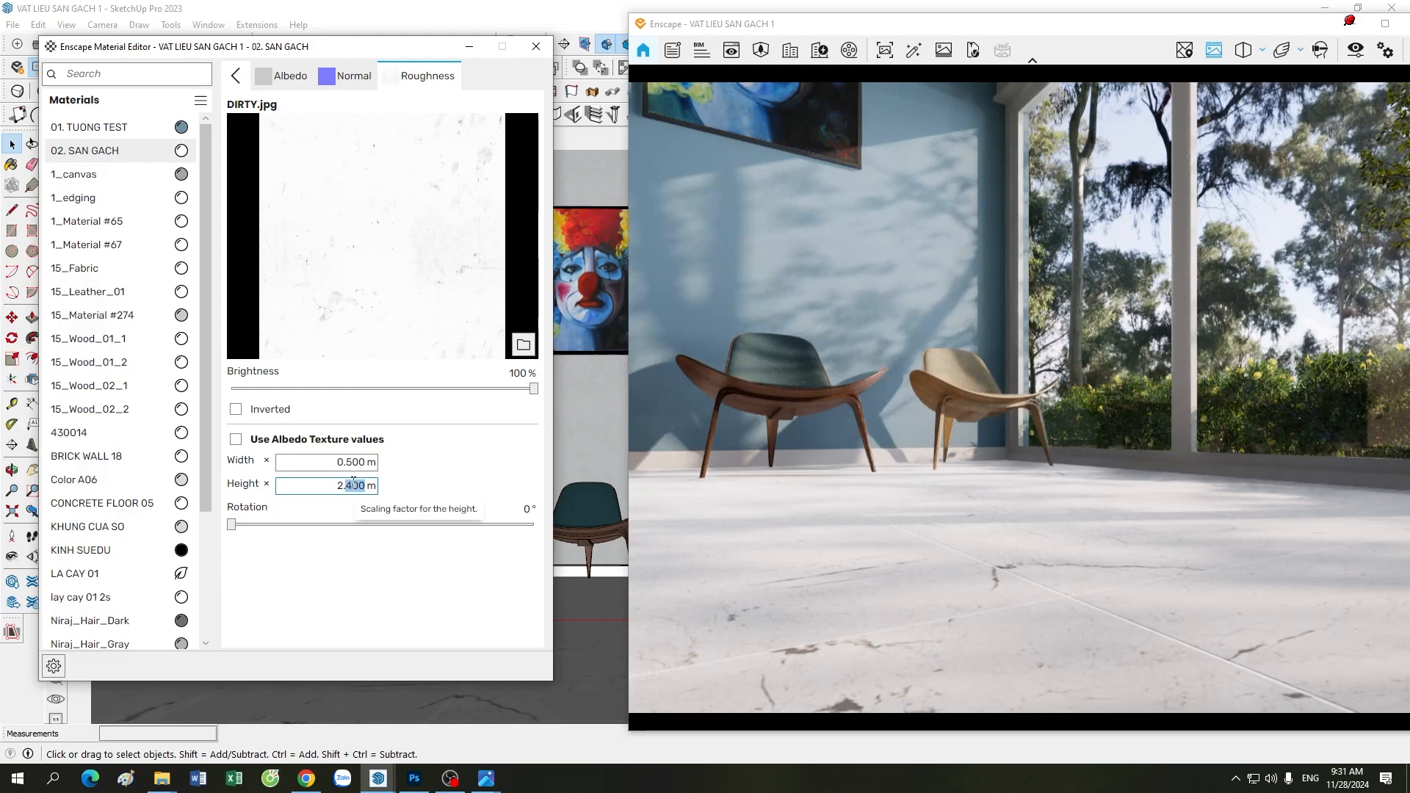
key(BackSpace)
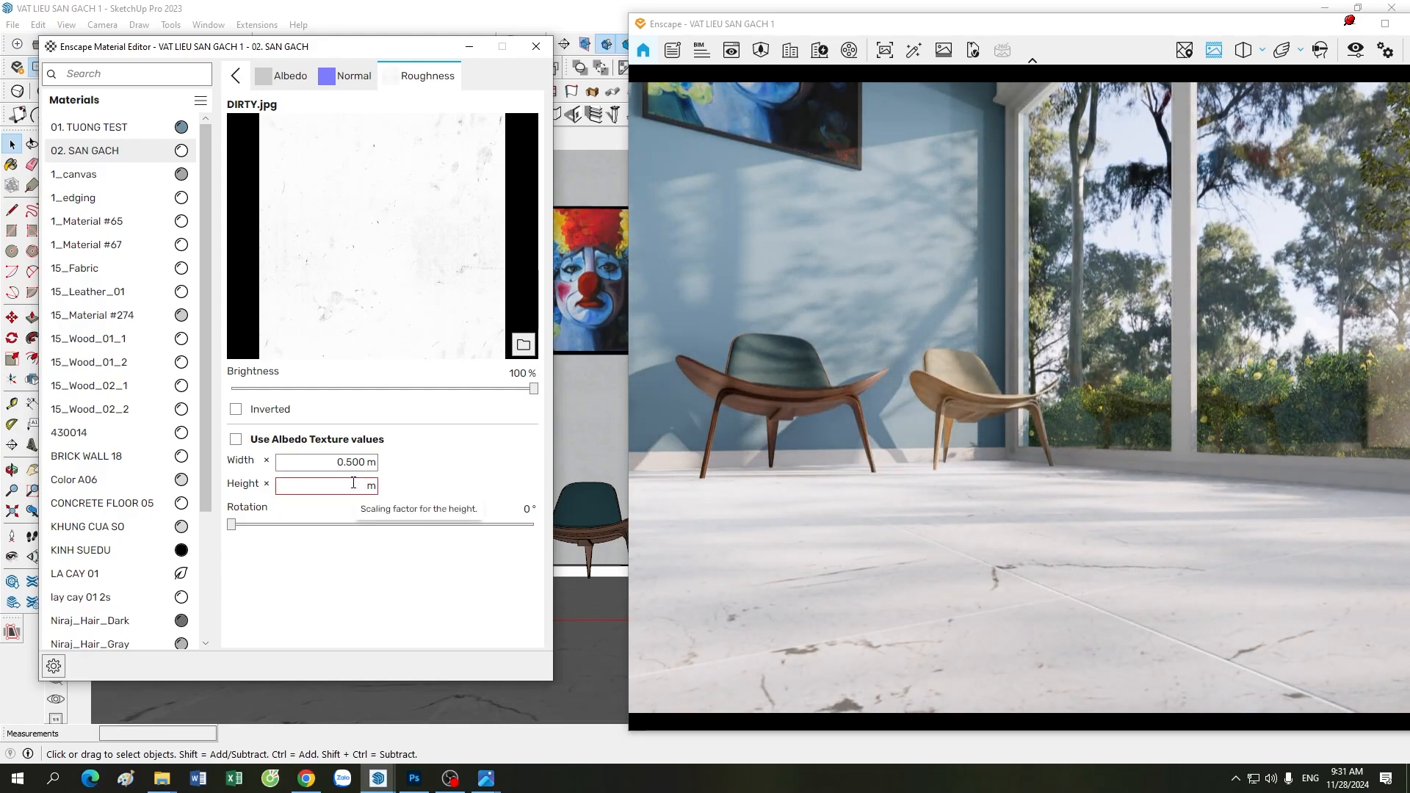
text(0.5)
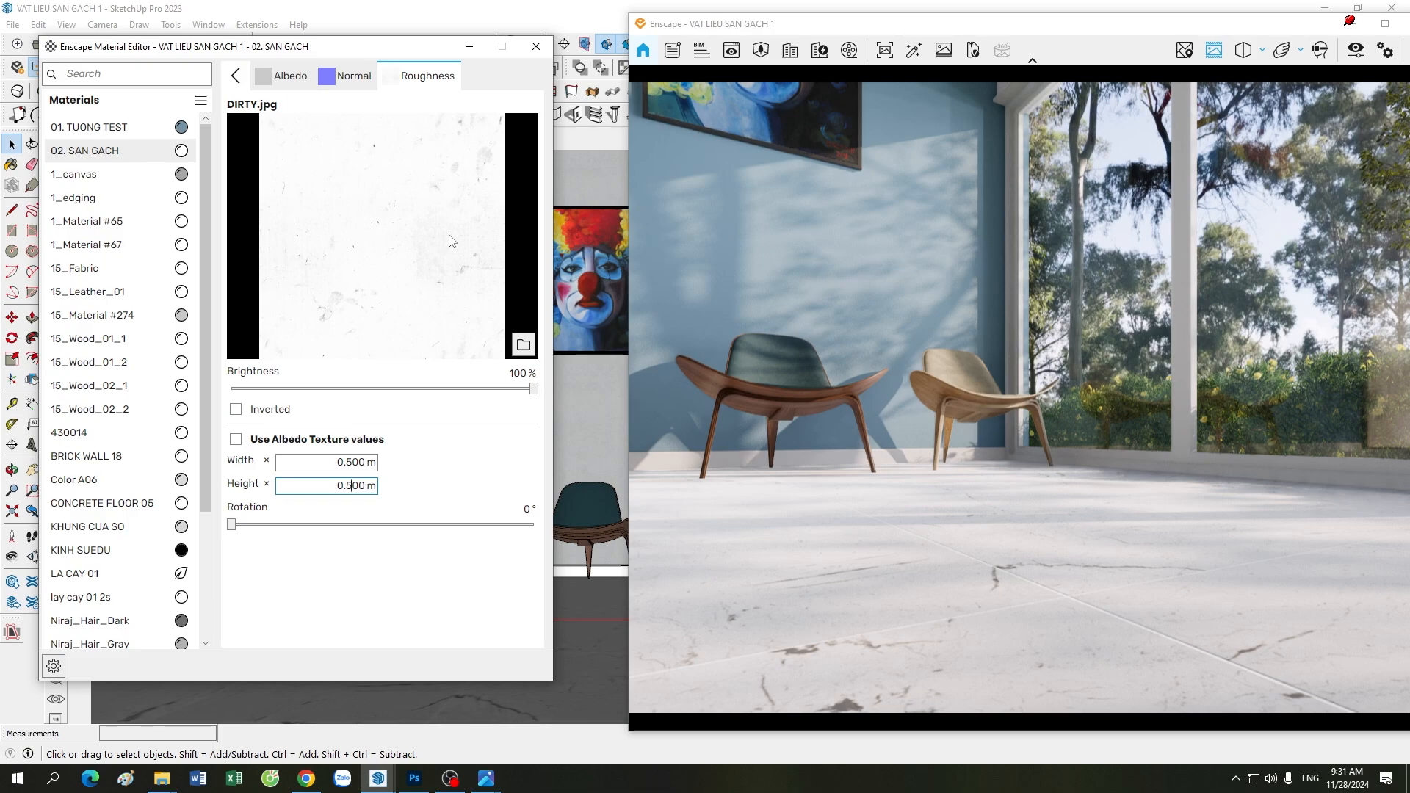
click(236, 409)
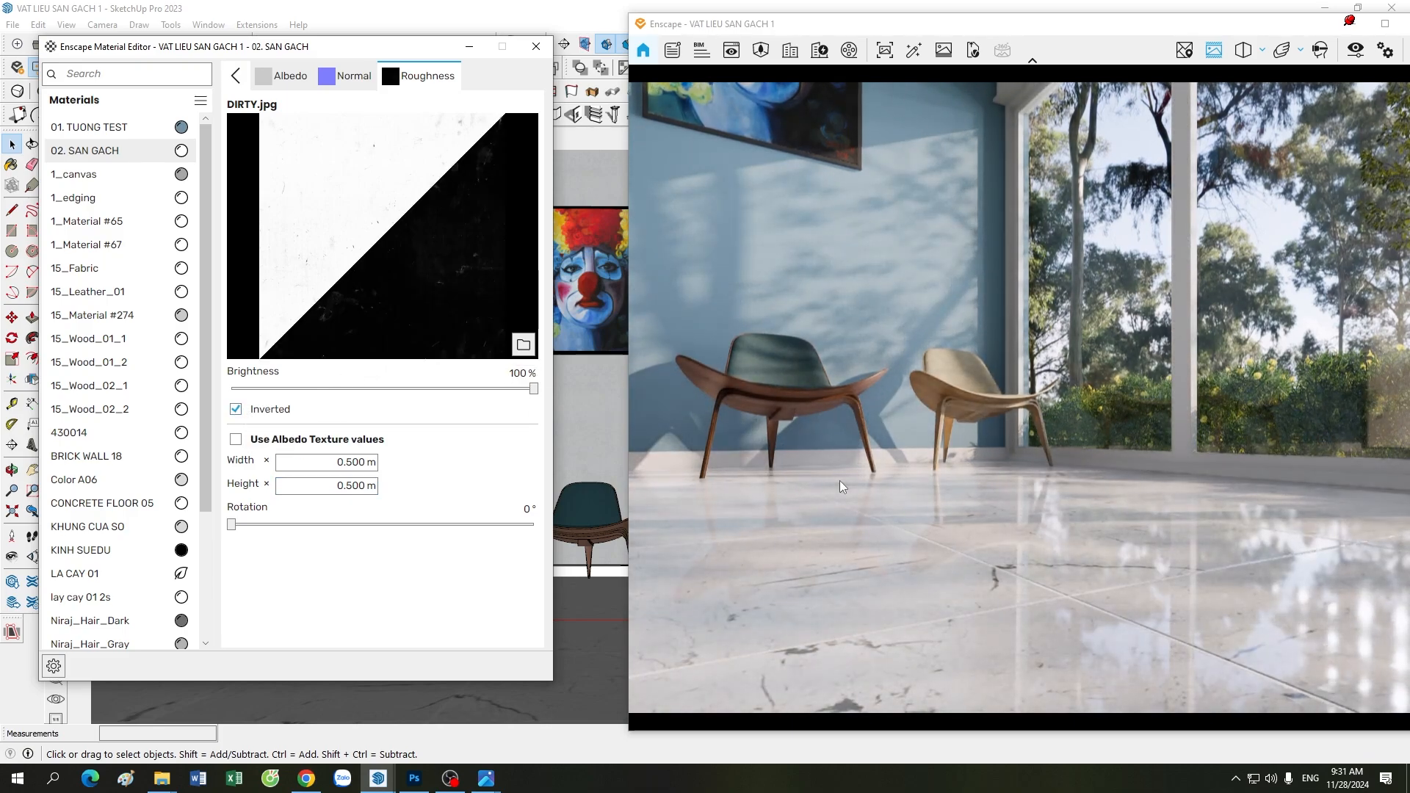
Examine the floor's reflections and dirt marks in the render, from close to the tiles and toward the windows and chairs
mouse_move(843, 481)
mouse_down()
mouse_move(830, 467)
mouse_move(966, 555)
mouse_up()
right_drag(966, 554, 1108, 507)
scroll(1109, 506, up, 3)
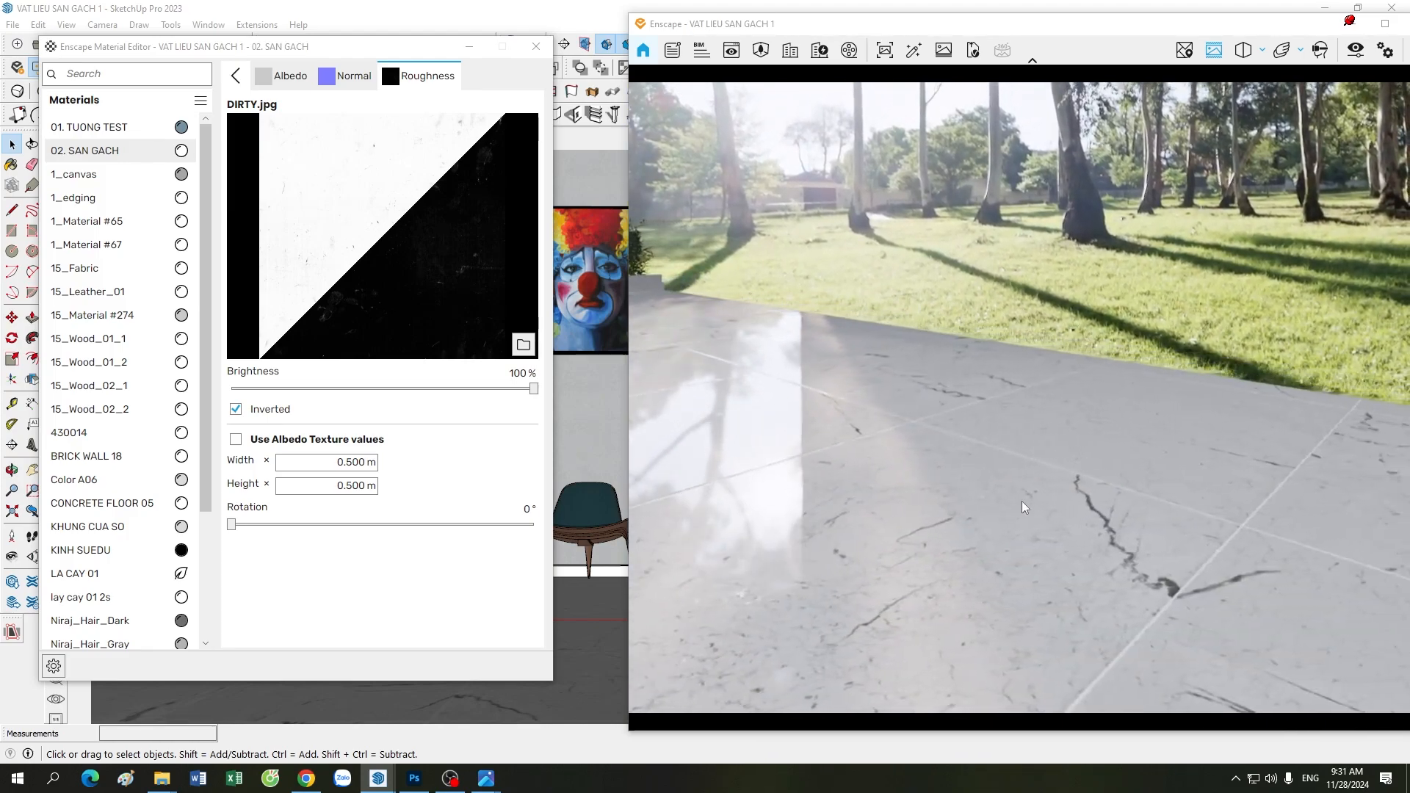
right_drag(932, 571, 1126, 536)
scroll(1088, 564, up, 4)
scroll(1125, 535, down, 4)
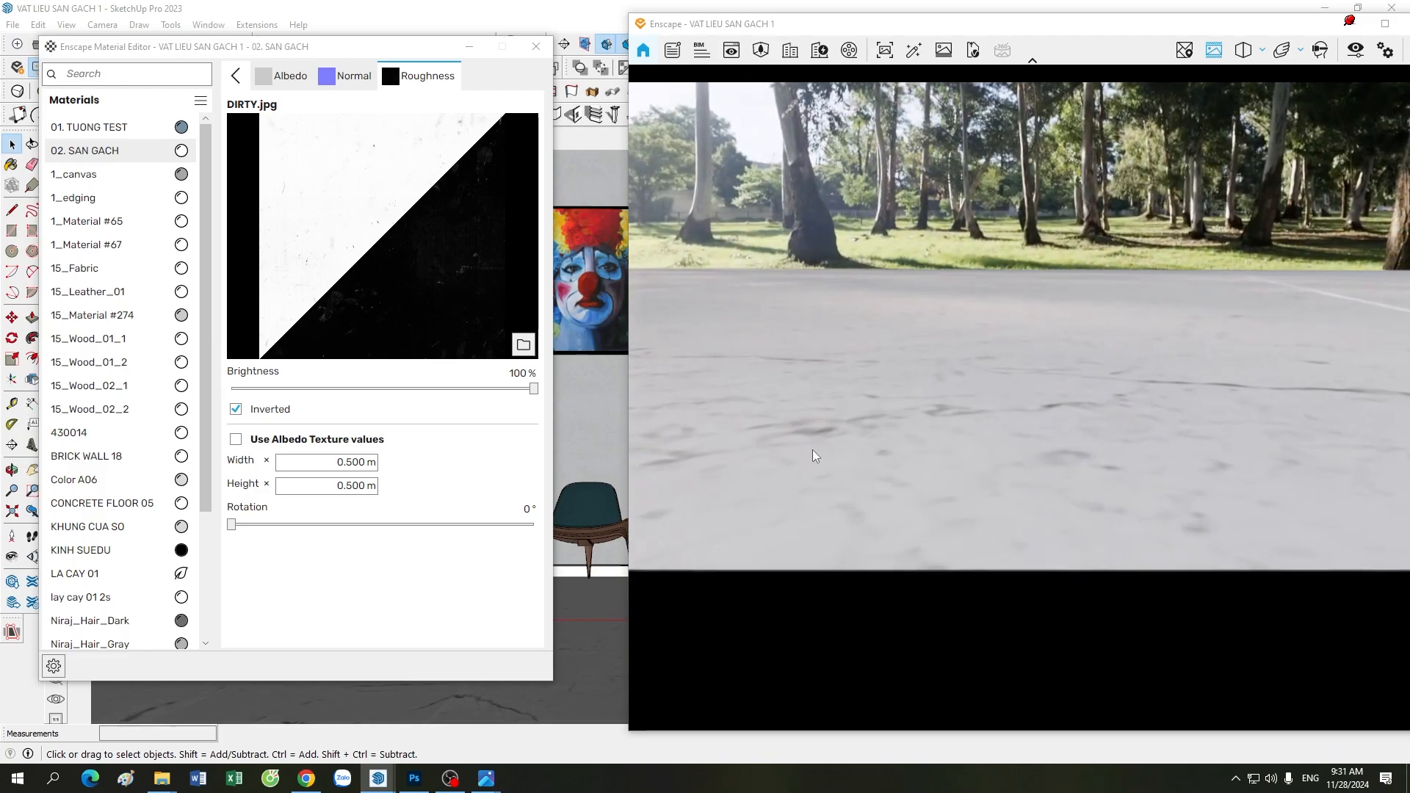
scroll(815, 469, up, 3)
right_drag(800, 470, 949, 443)
scroll(949, 443, up, 2)
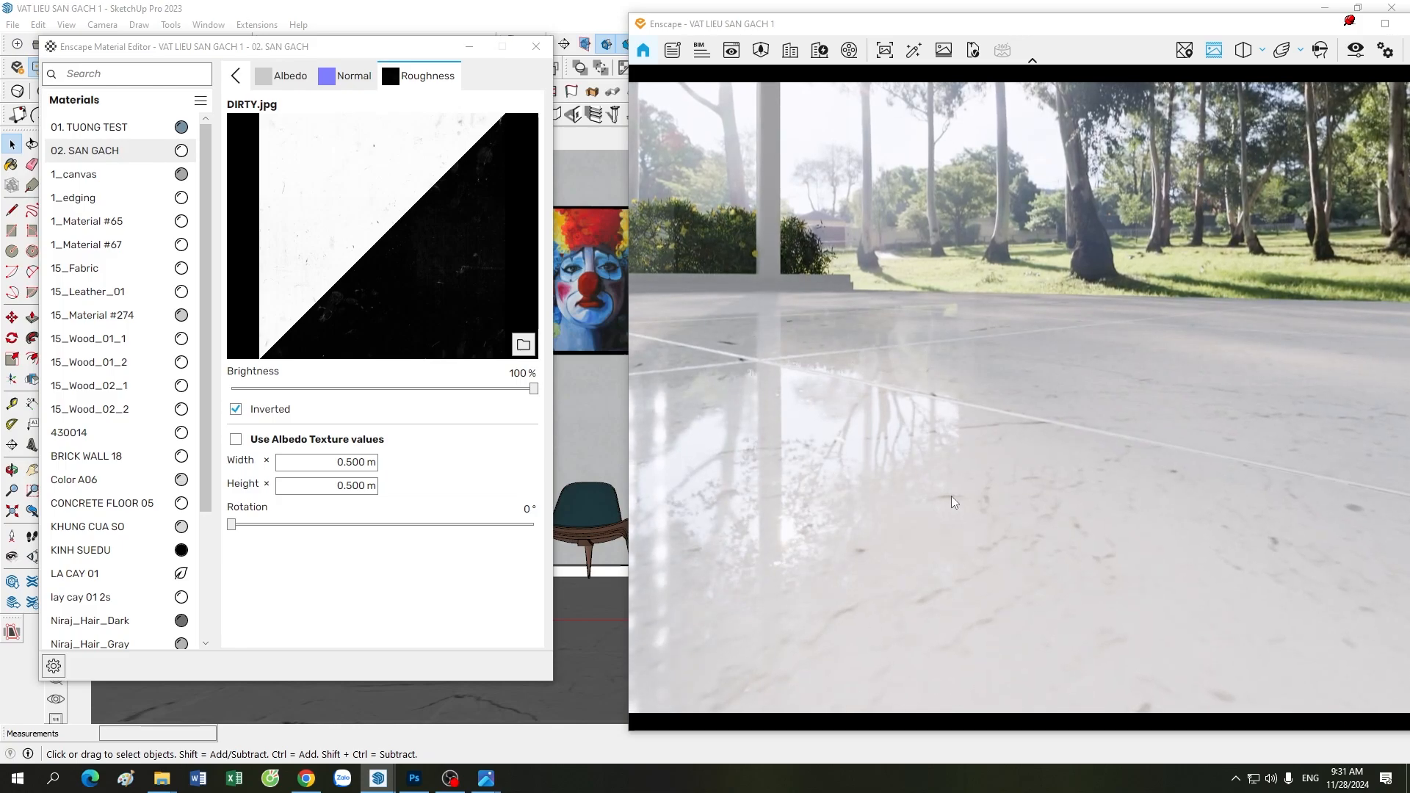
drag(951, 503, 1205, 580)
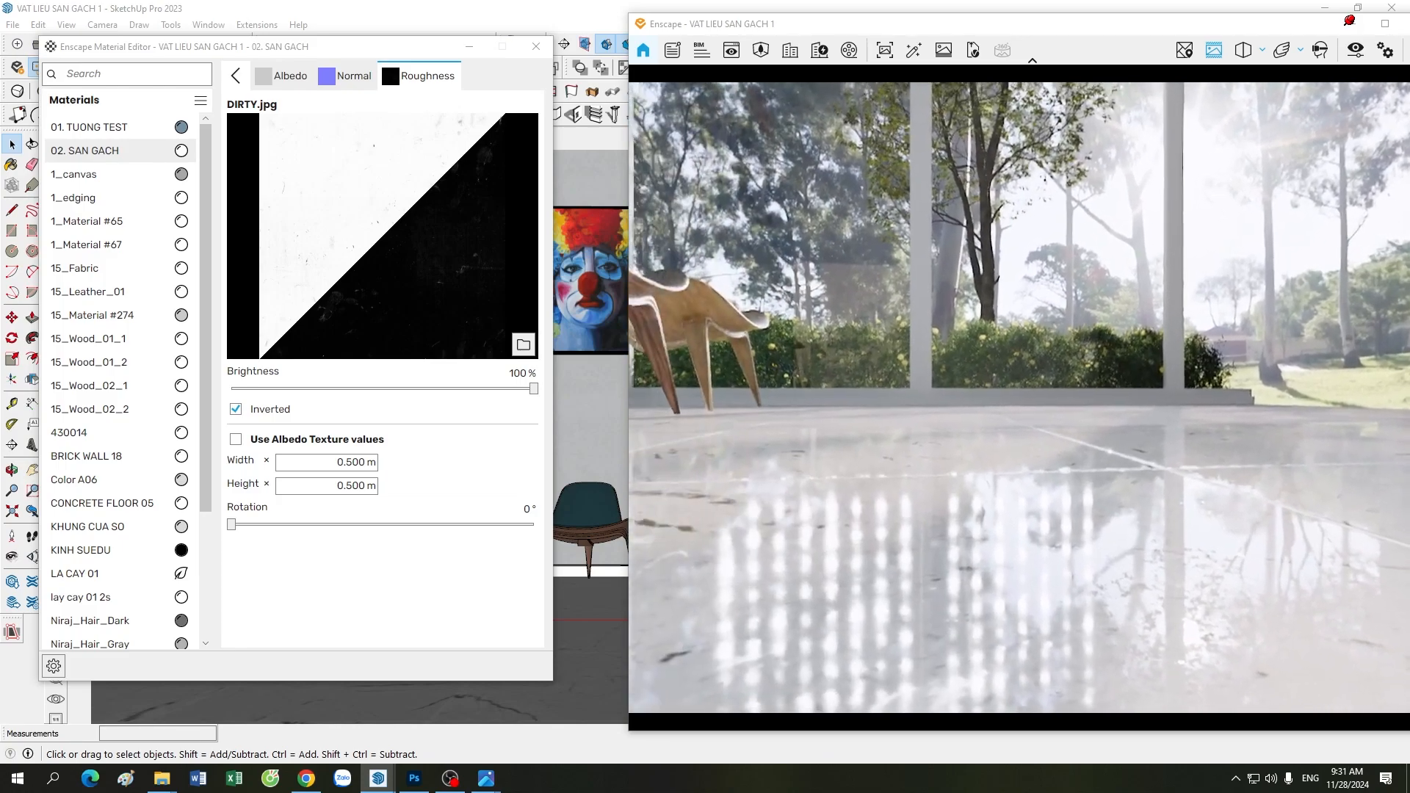
drag(830, 566, 985, 598)
right_drag(985, 598, 1155, 490)
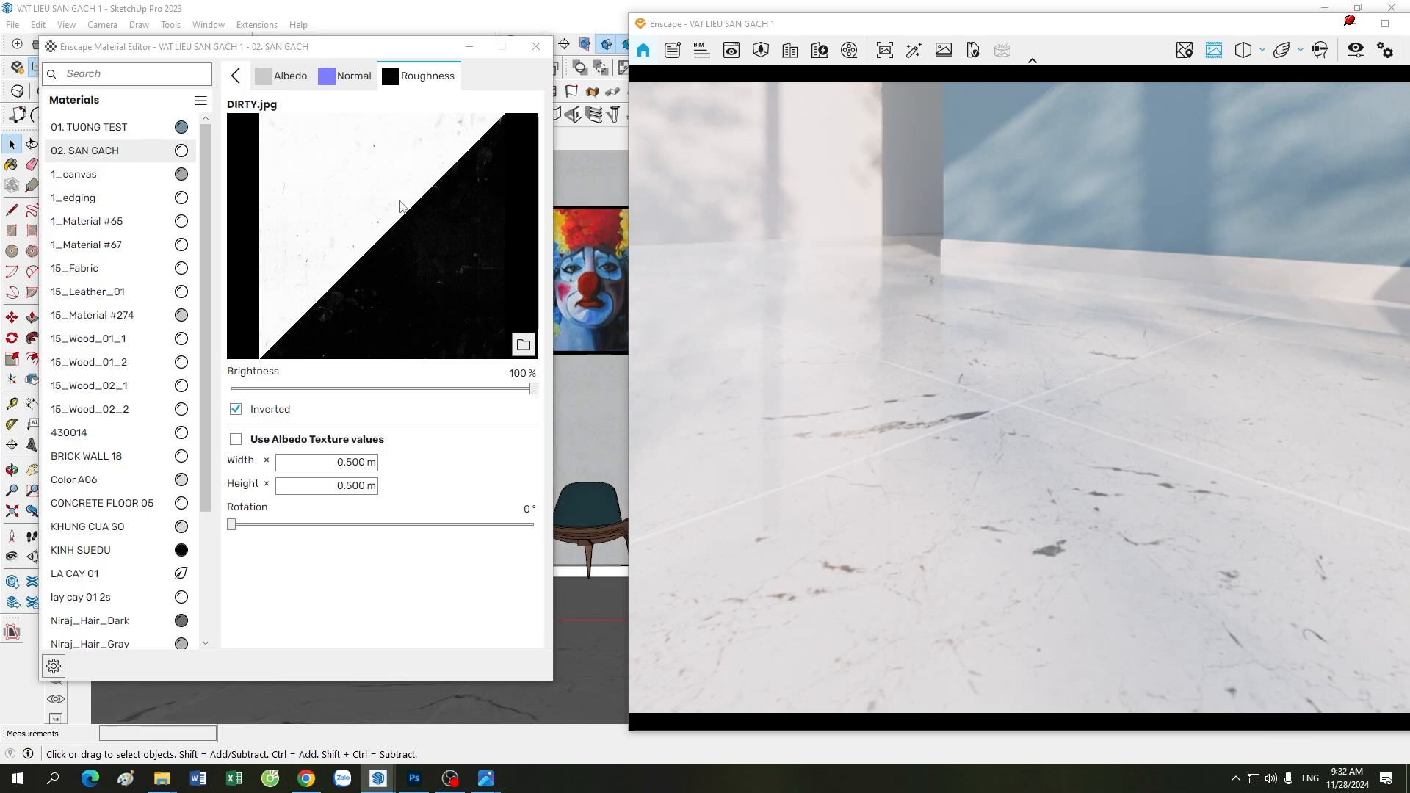
right_drag(1019, 434, 1162, 454)
scroll(1164, 454, up, 6)
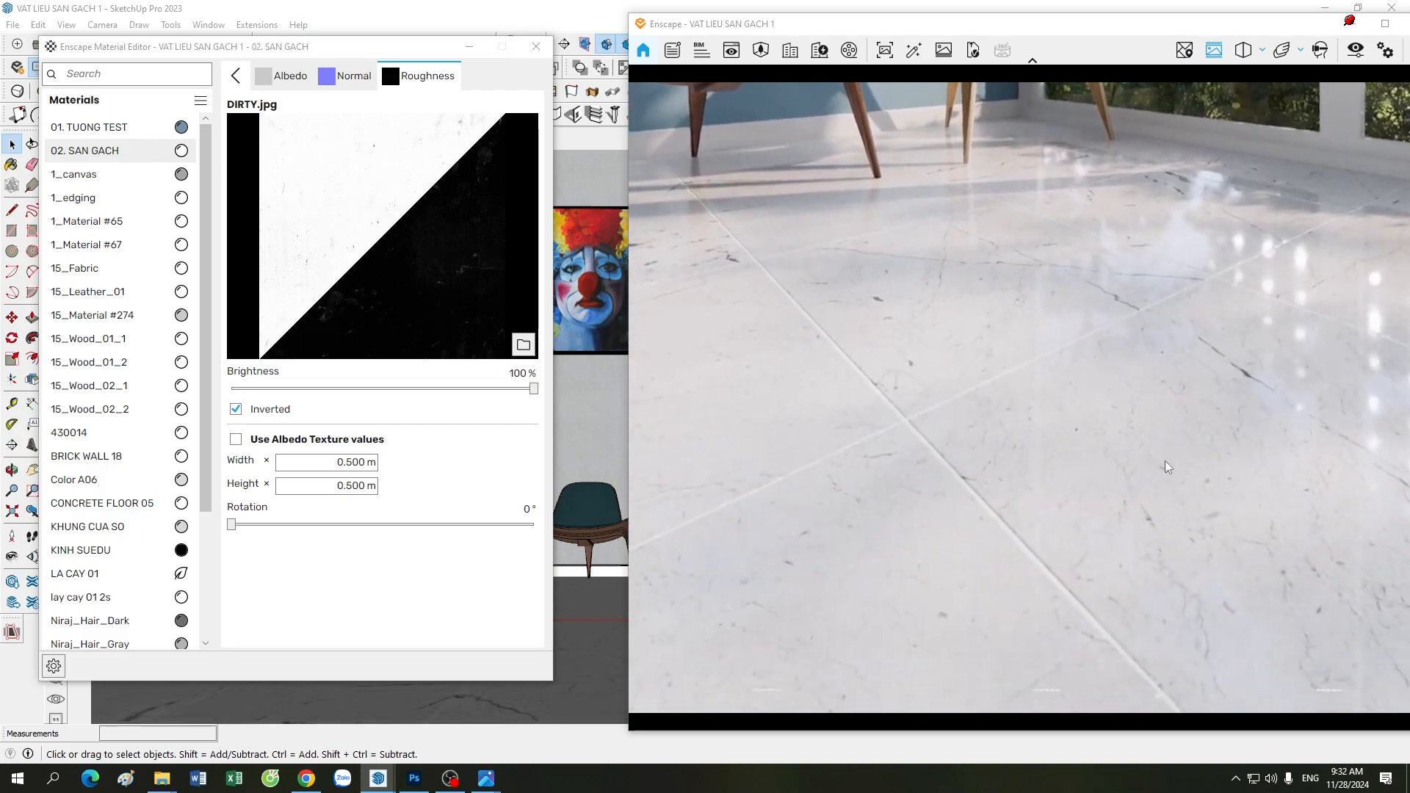
scroll(1169, 466, down, 5)
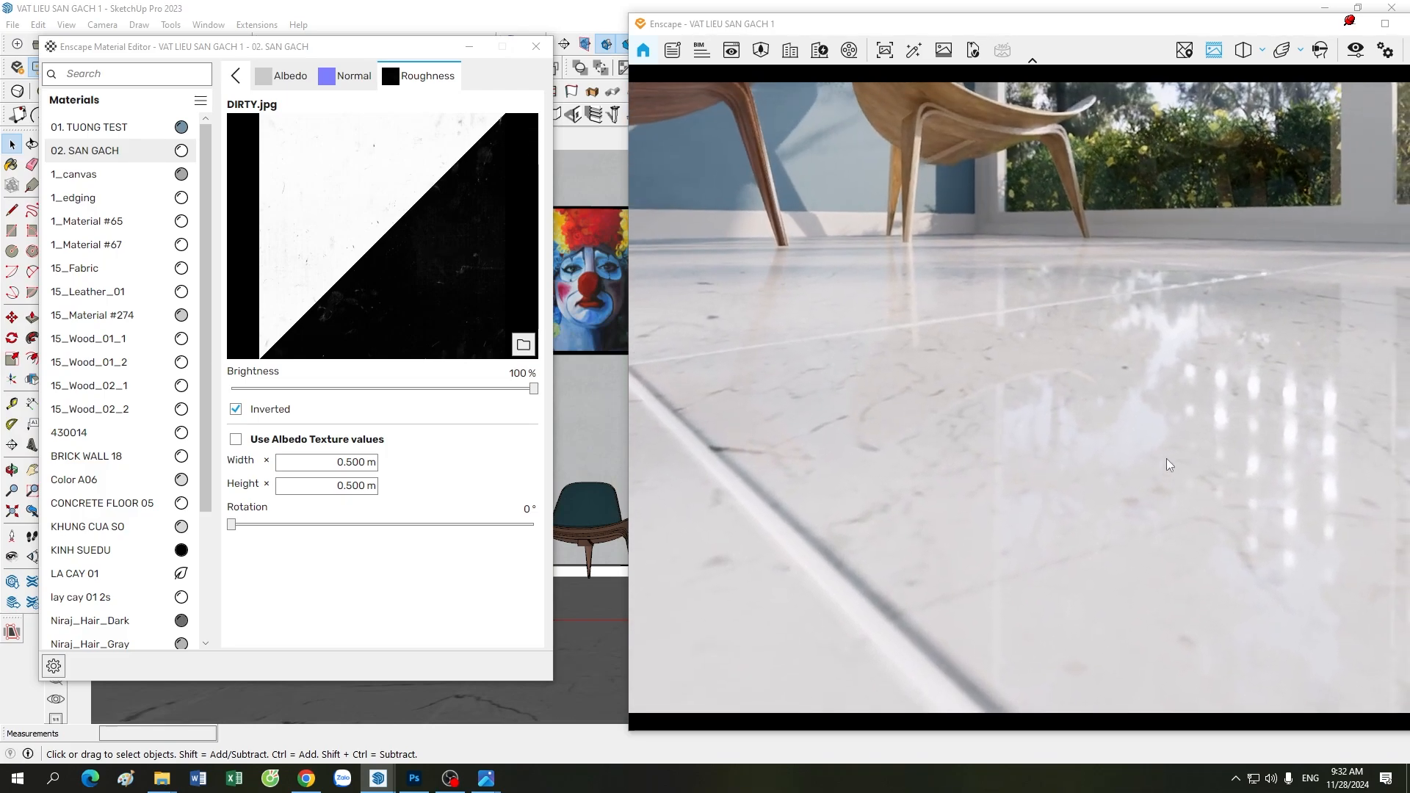
right_drag(1103, 496, 933, 429)
drag(1028, 404, 1014, 434)
drag(1172, 553, 1166, 449)
right_drag(1167, 449, 1142, 474)
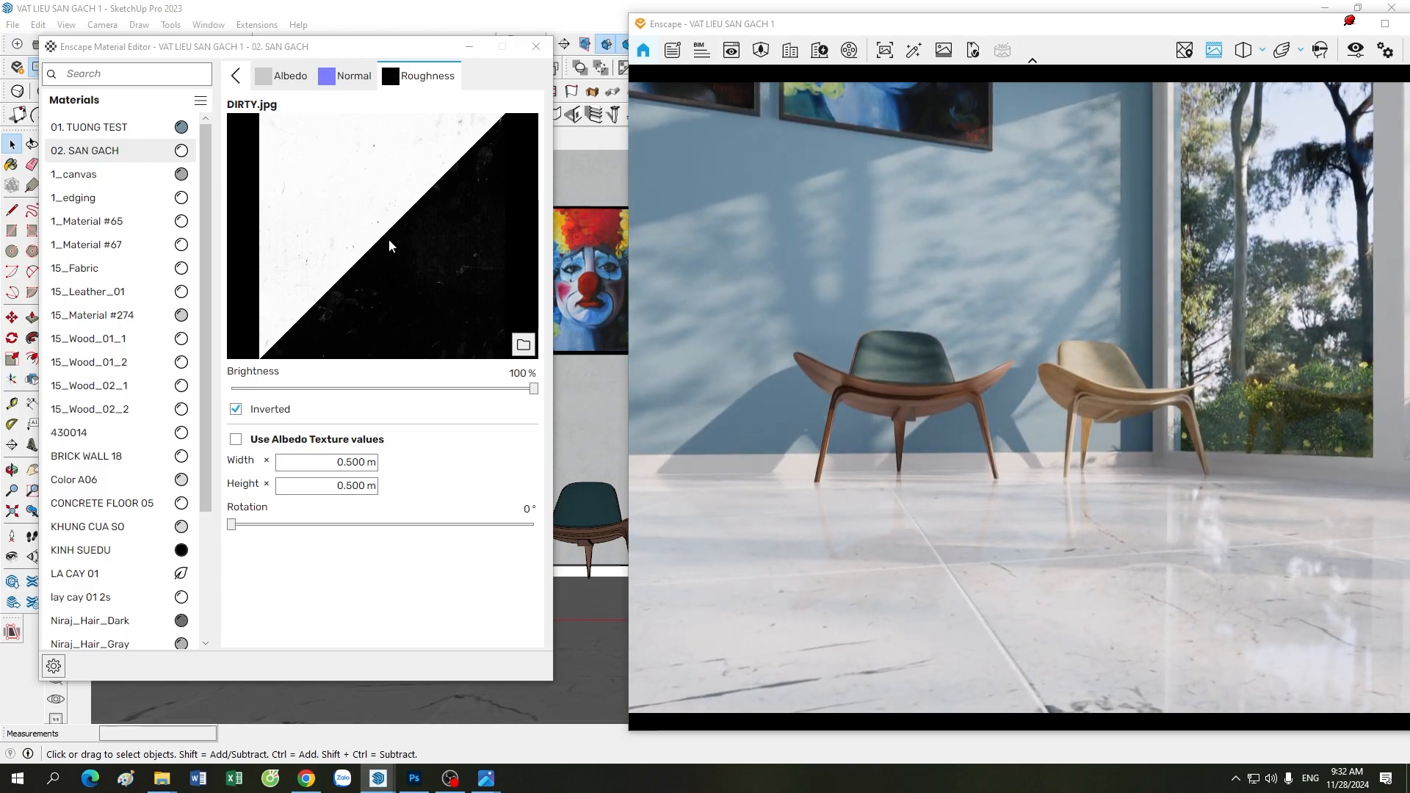
Set the roughness texture's brightness to 70% and check the floor's reflections around the chairs
click(515, 373)
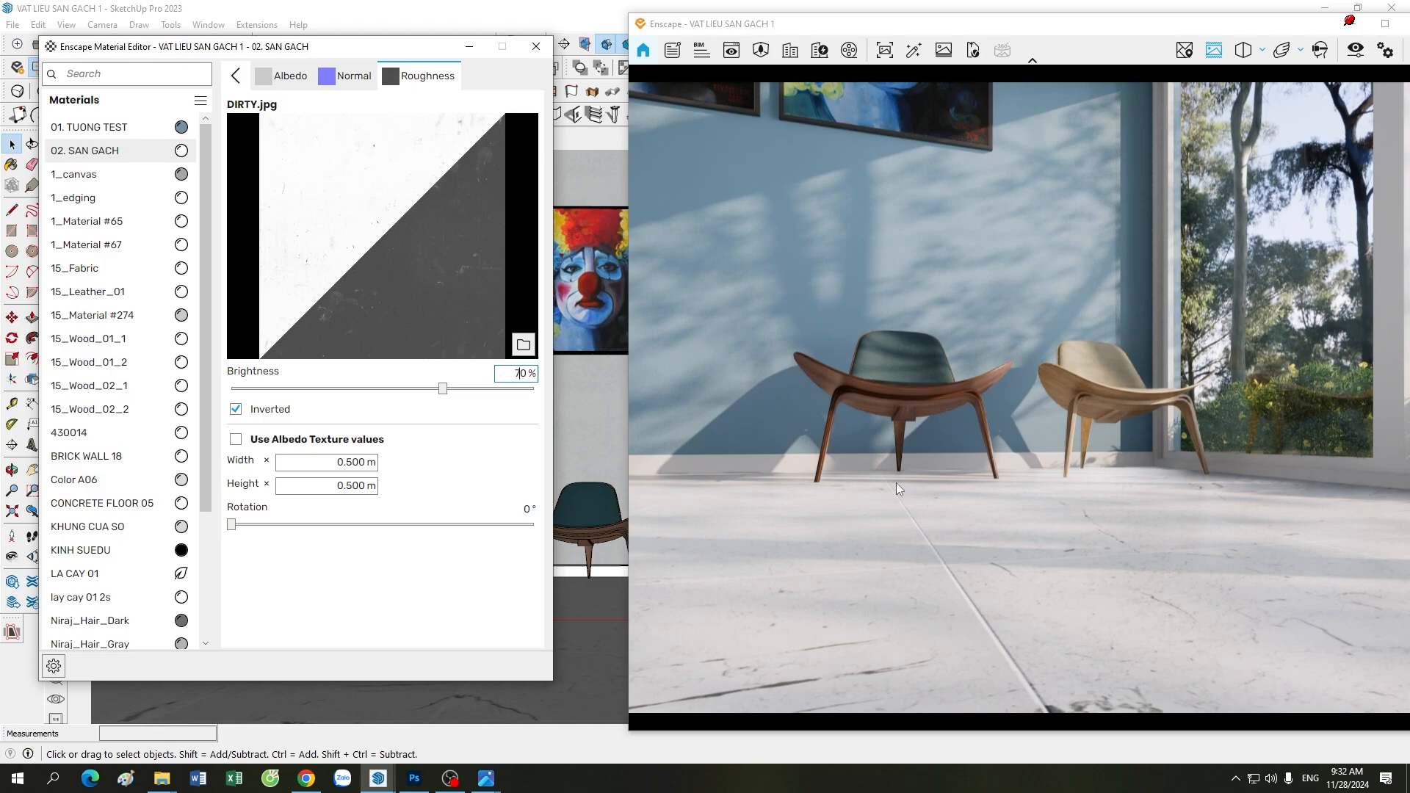
drag(880, 477, 972, 456)
scroll(972, 457, down, 2)
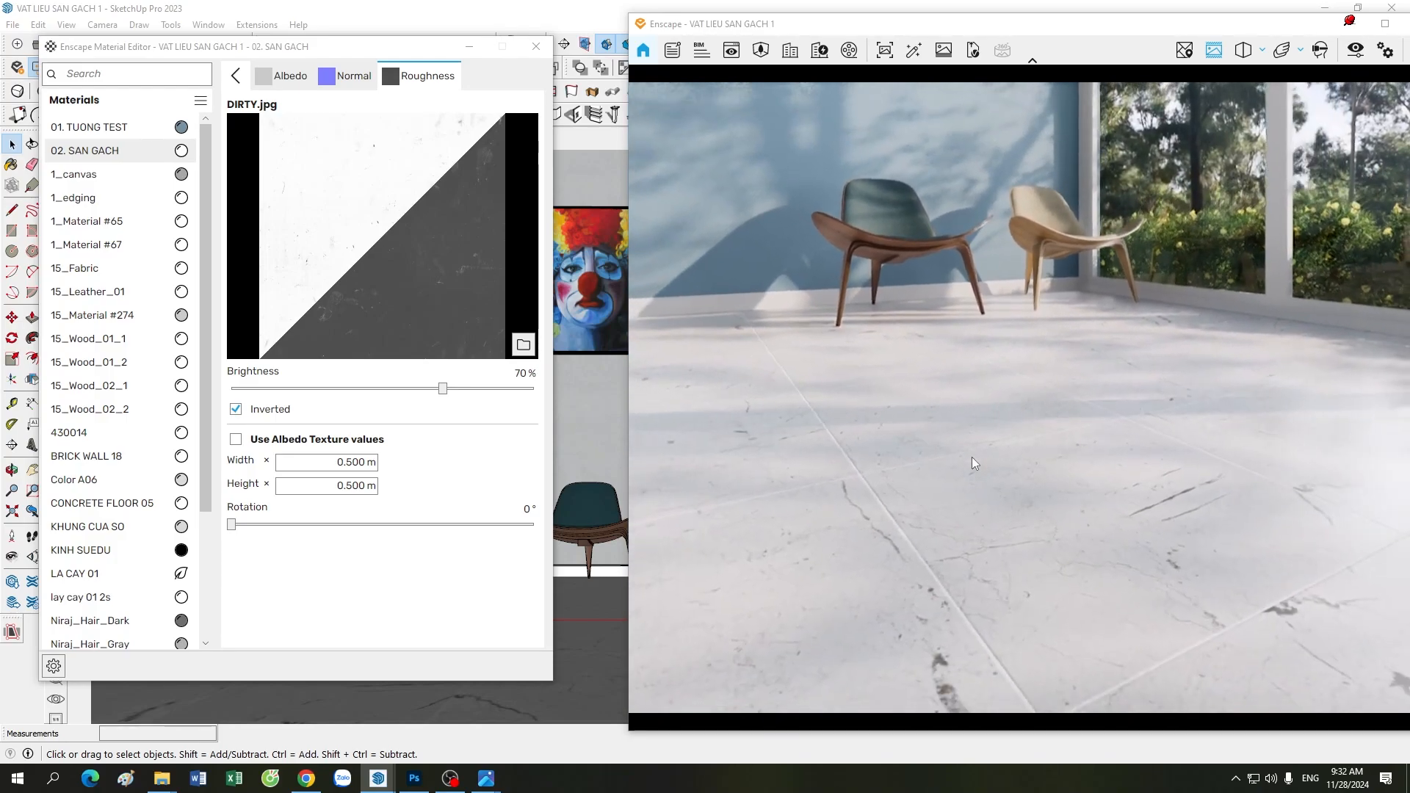
scroll(972, 457, up, 2)
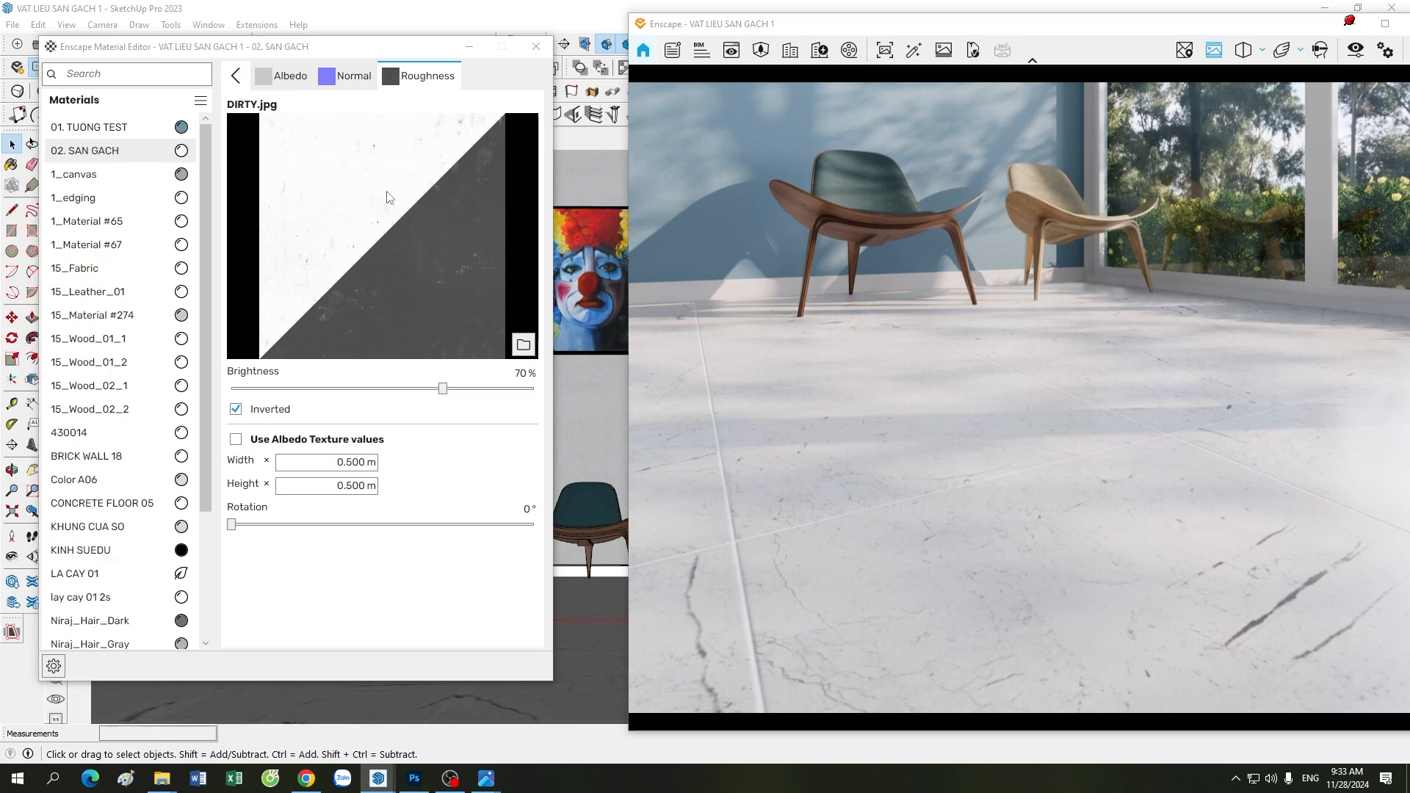
drag(943, 438, 1002, 411)
key(a)
drag(1226, 439, 991, 474)
key(d)
key(s)
mouse_move(1103, 424)
mouse_down()
mouse_move(1104, 397)
mouse_move(1086, 417)
mouse_up()
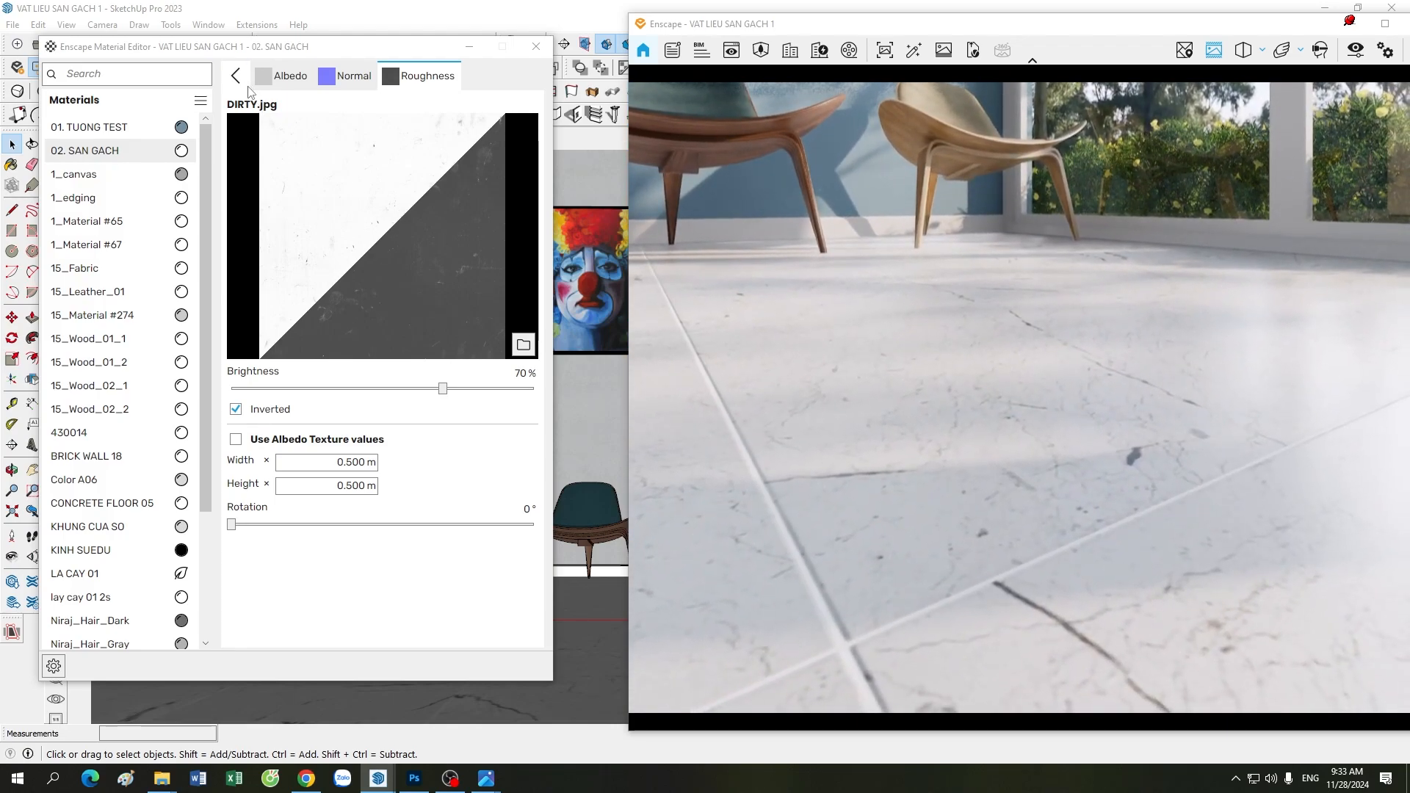
Return to the main settings of 02. SAN GACH and view the floor from Enscape scene 1
click(236, 77)
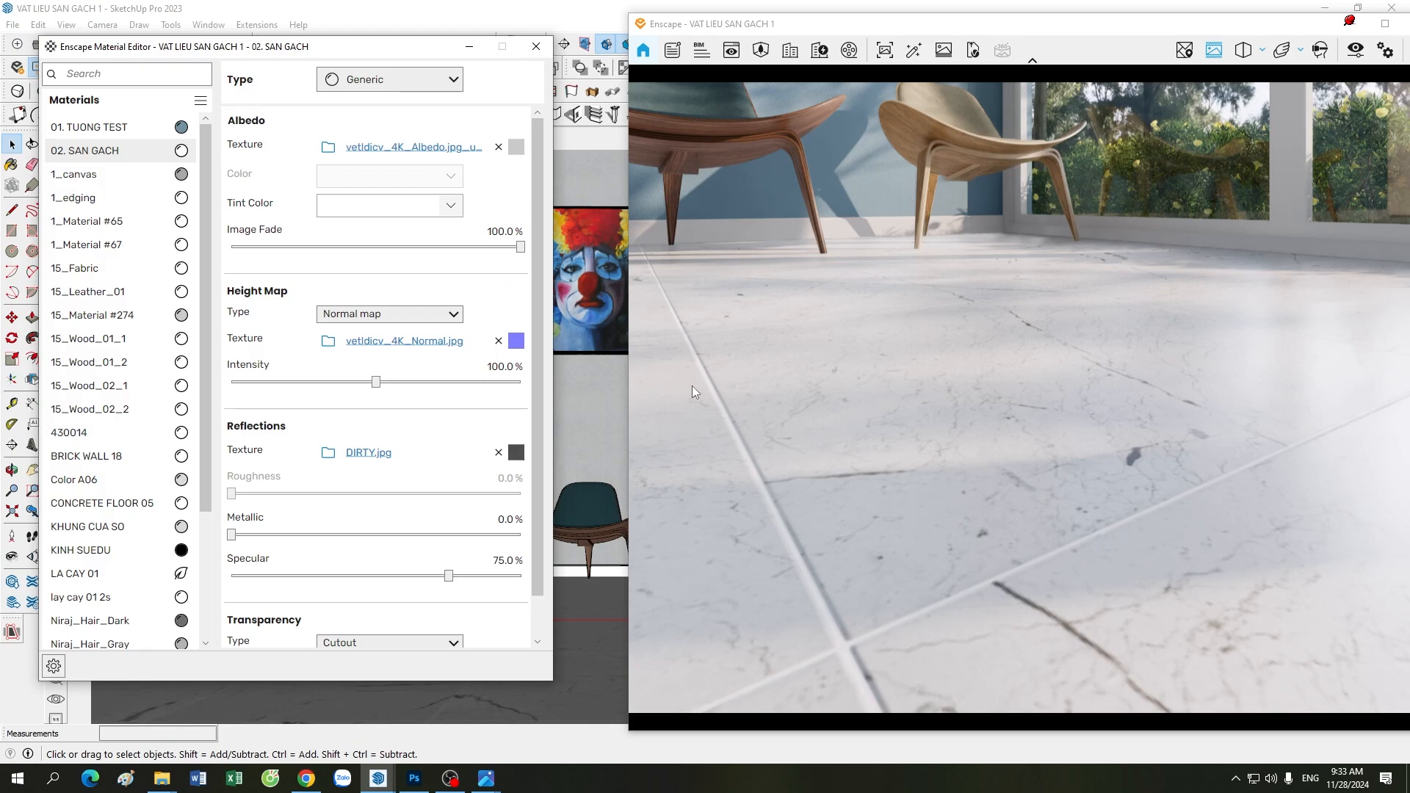
drag(394, 52, 398, 156)
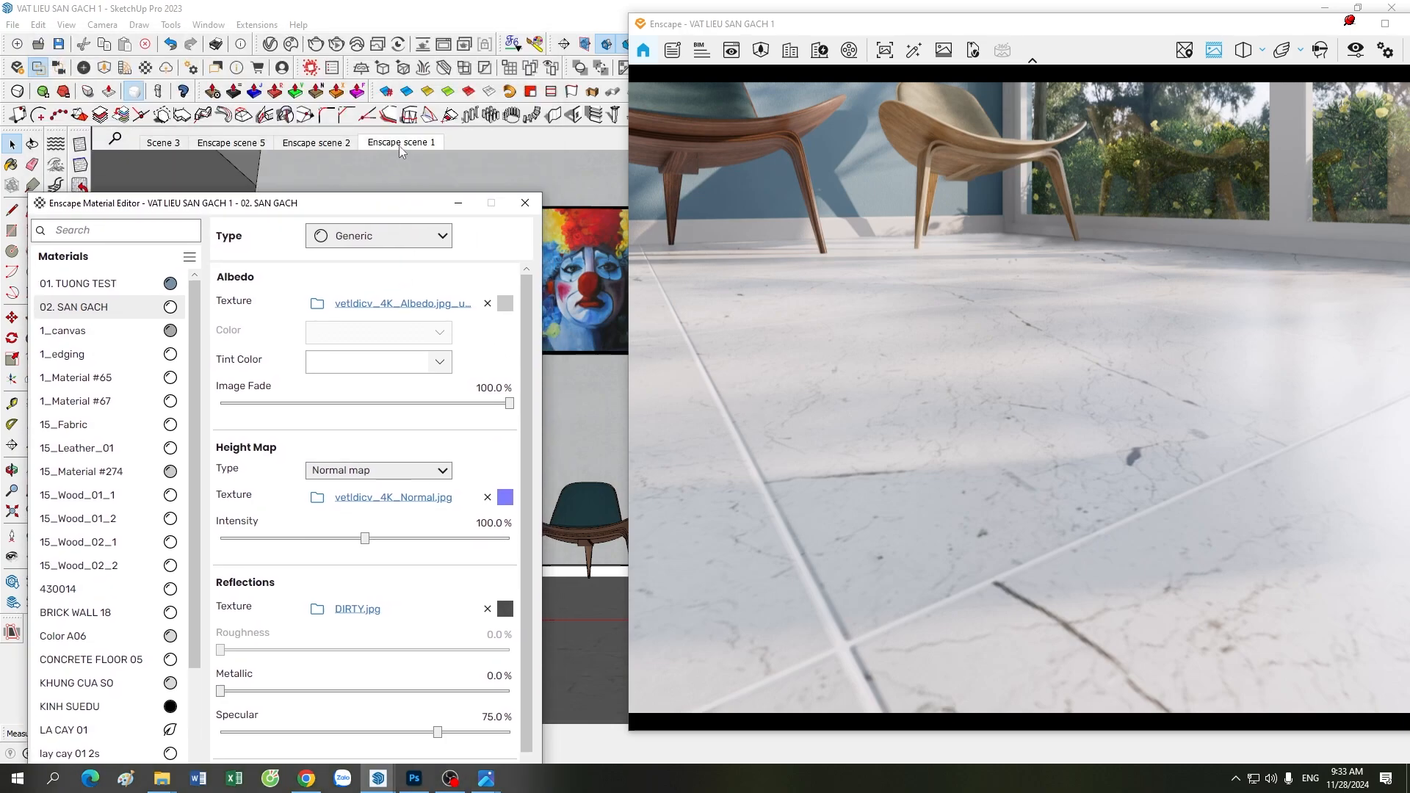
click(400, 143)
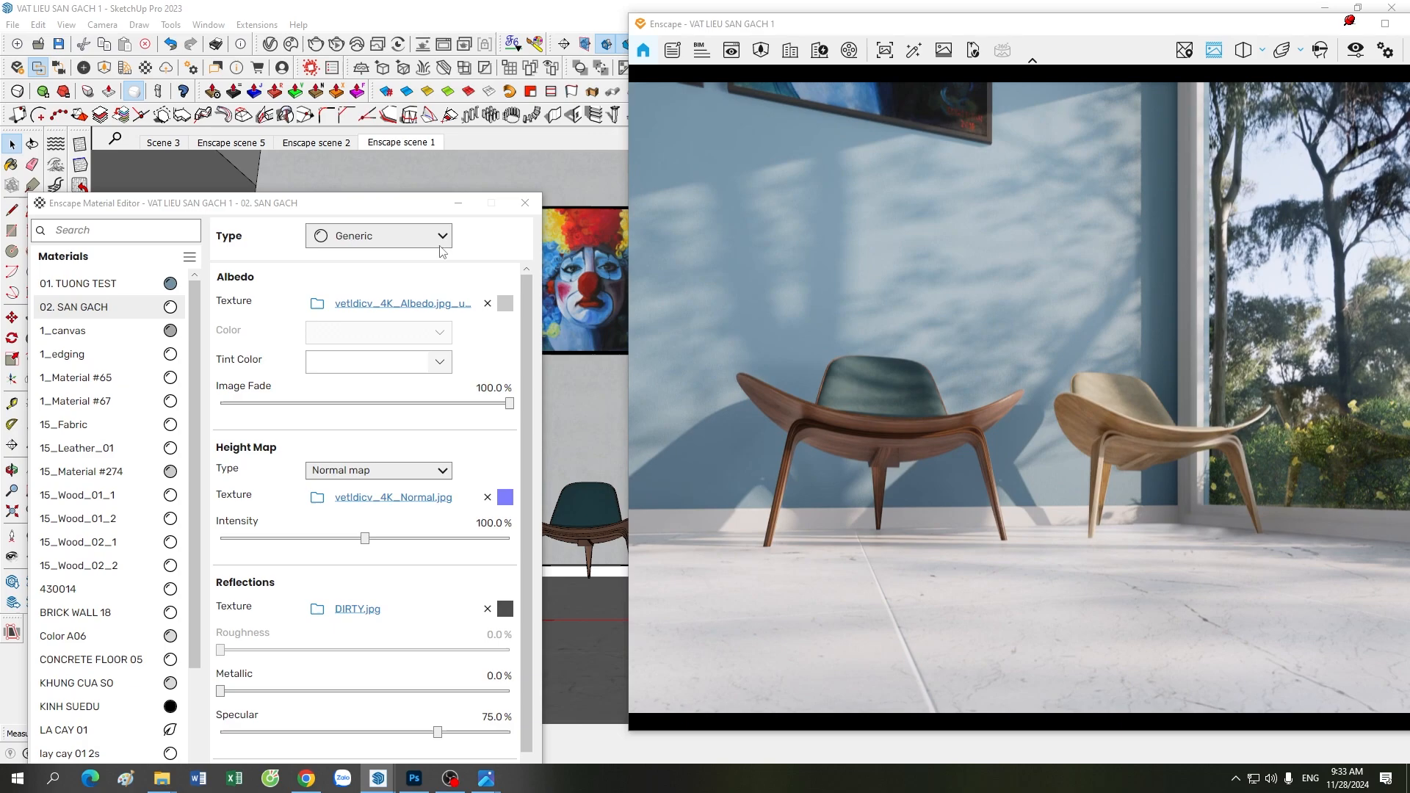
click(417, 218)
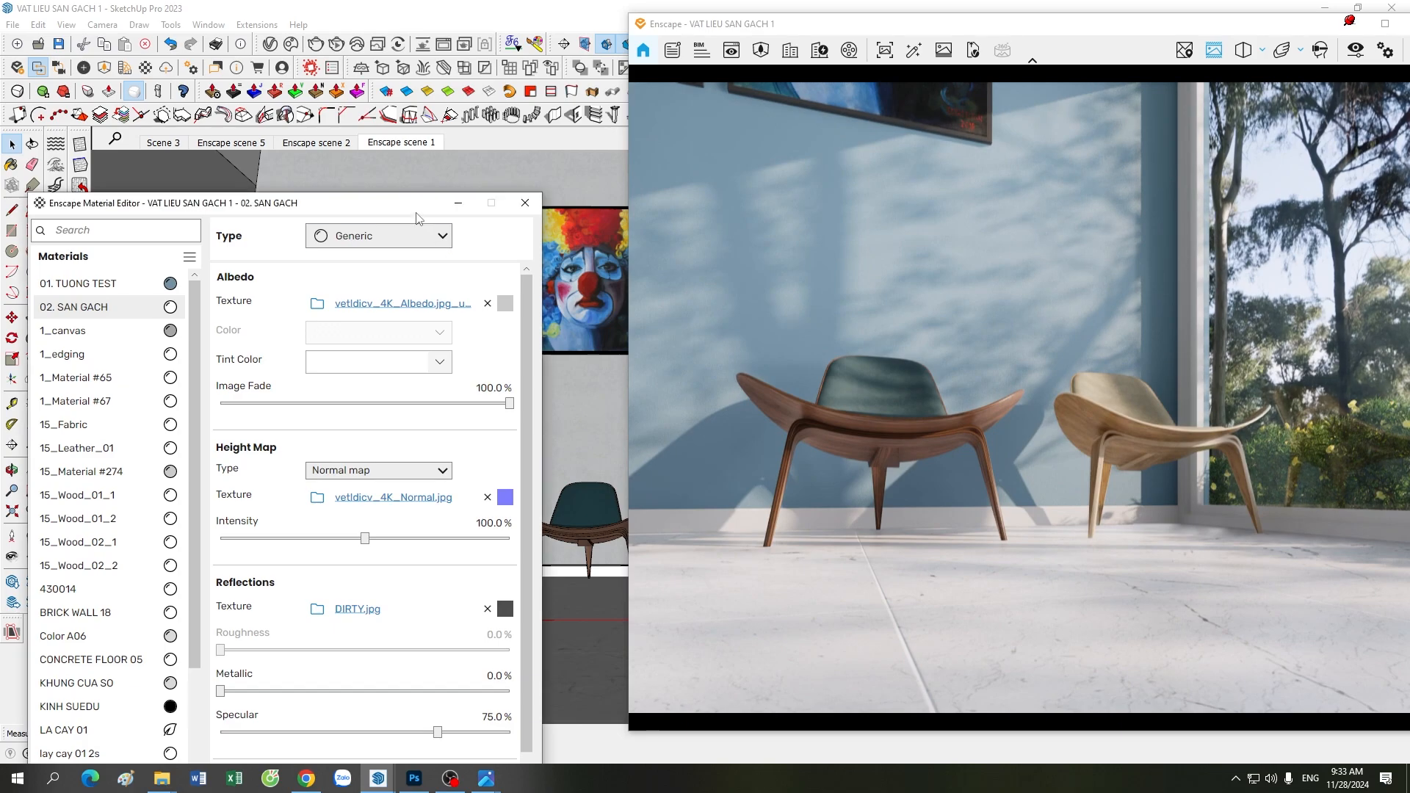
Open the settings of the DIRTY.jpg roughness texture to review them
drag(417, 215, 389, 63)
click(477, 459)
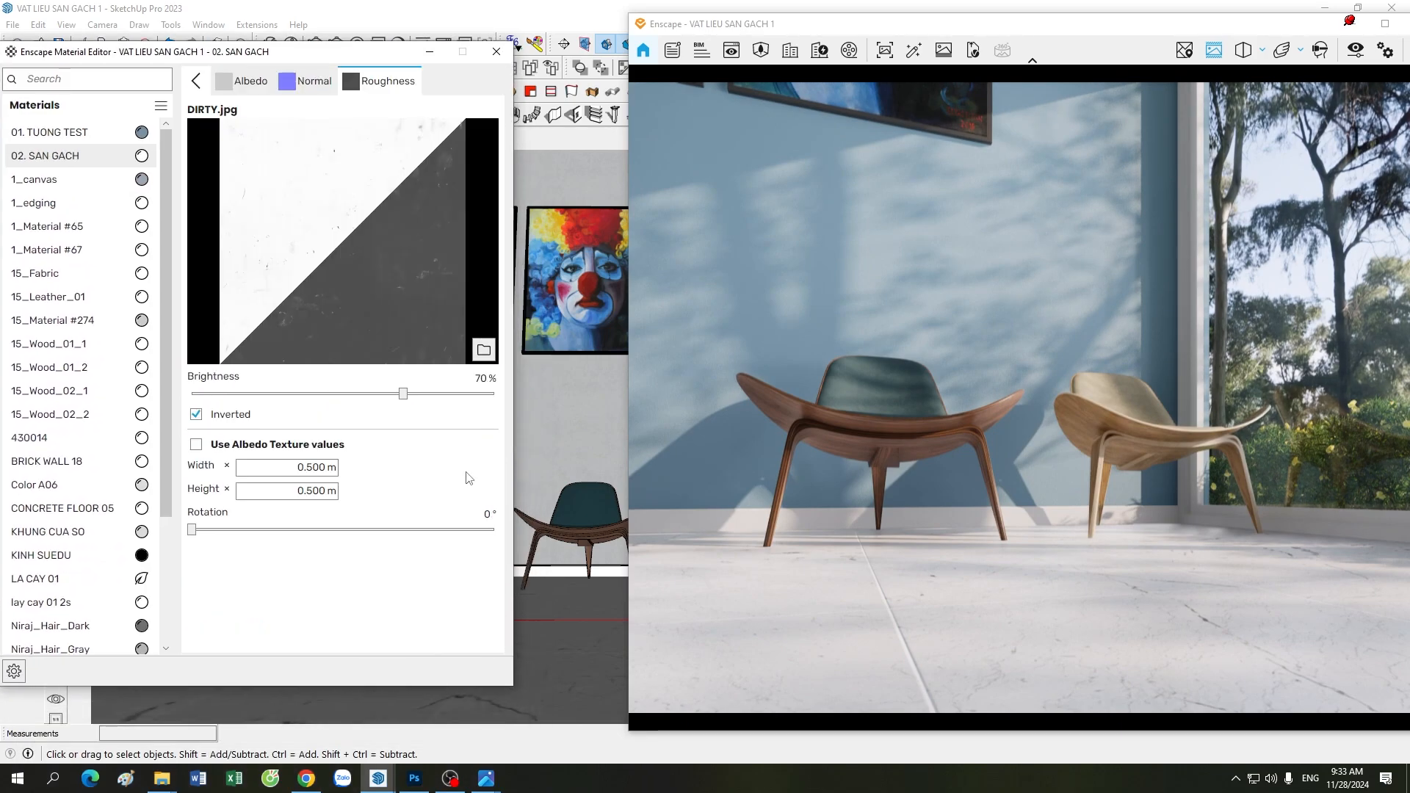
click(432, 56)
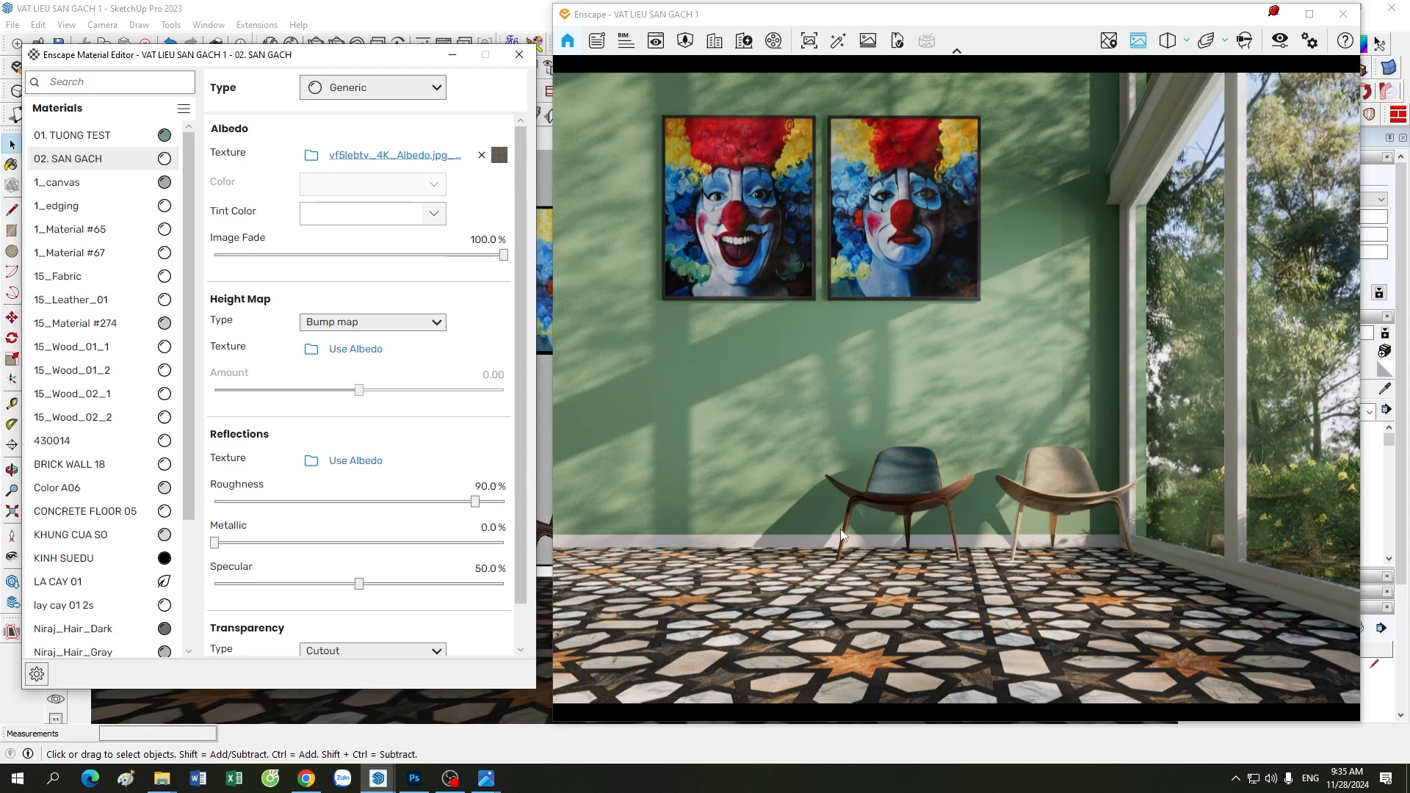
Examine the star-patterned marble floor in the render from close to the tiles and toward the chairs
mouse_move(841, 529)
mouse_down()
mouse_move(871, 560)
mouse_move(824, 547)
mouse_up()
scroll(824, 547, up, 2)
scroll(824, 547, up, 3)
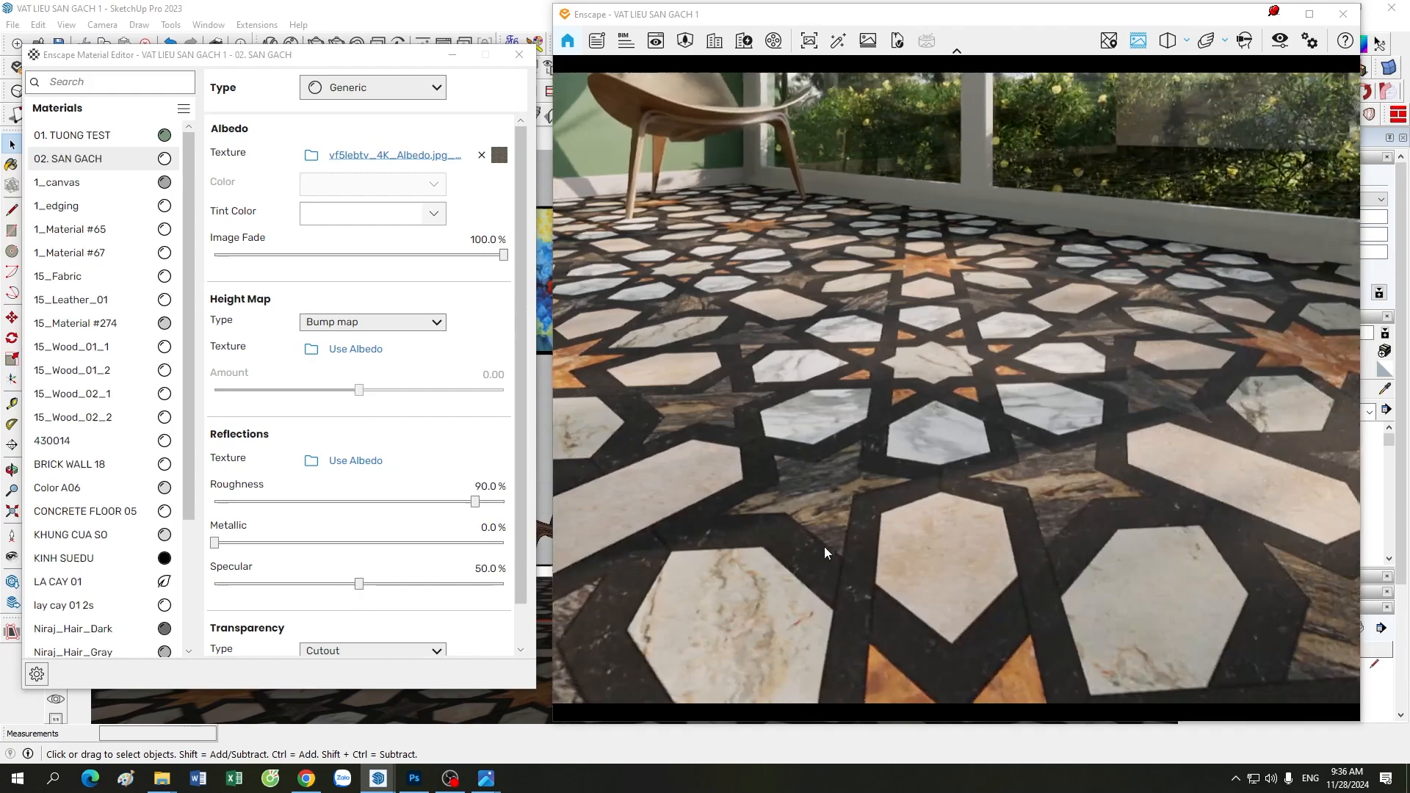
scroll(964, 565, down, 5)
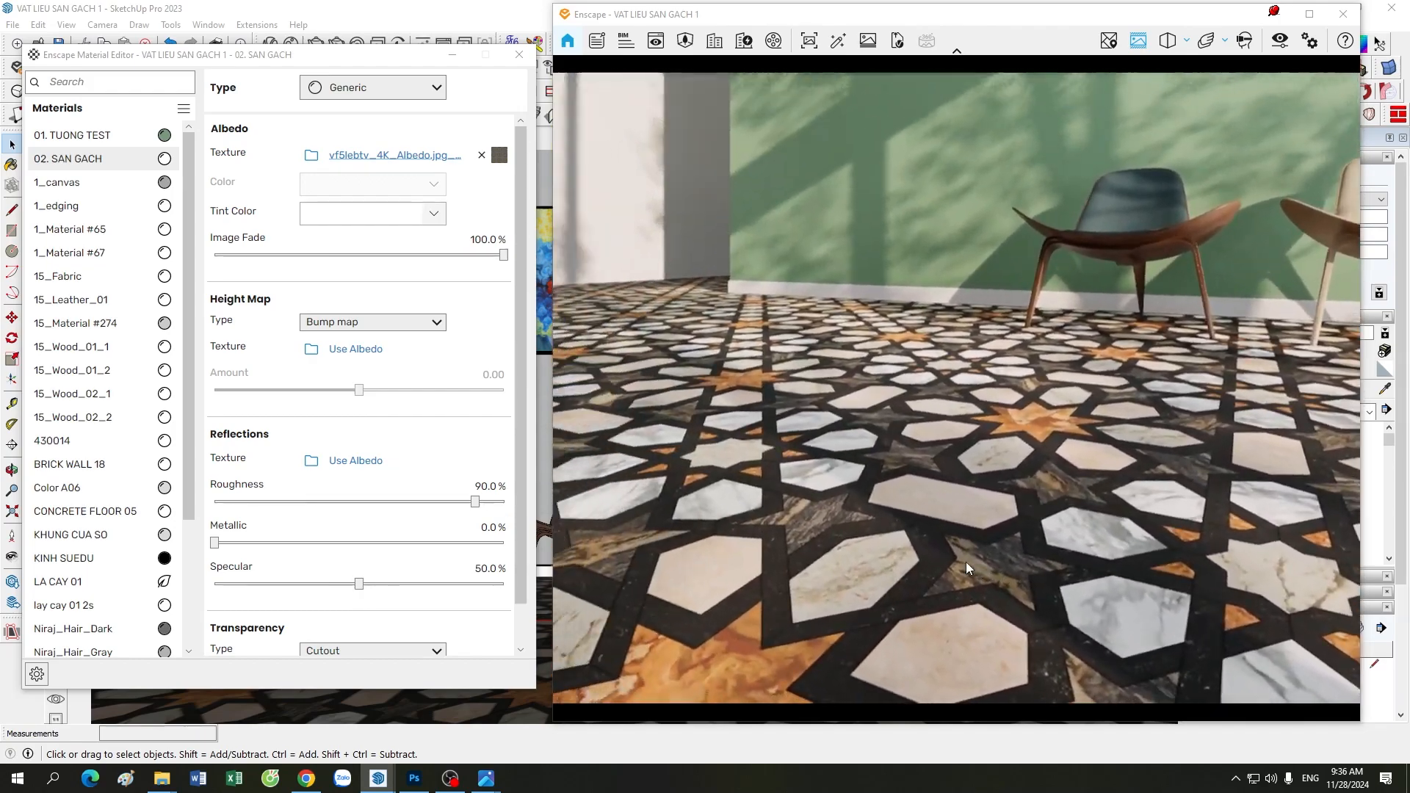
mouse_move(967, 562)
mouse_down()
mouse_move(995, 642)
mouse_move(883, 500)
mouse_up()
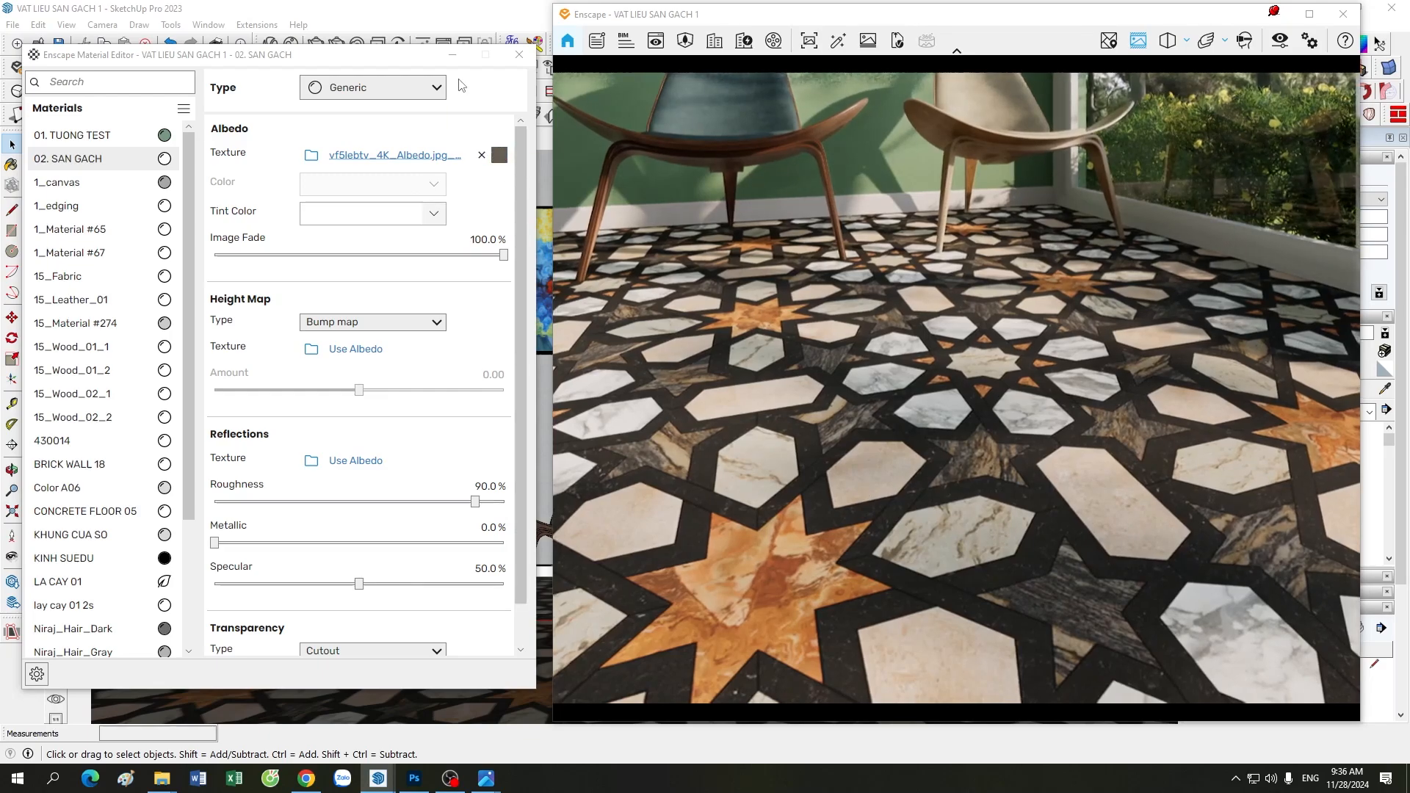
Switch to File Explorer and open Marble_Tile_vf5lebtv_surface_Preview.png from folder 2 of SAN LAT GACH
click(453, 55)
click(168, 780)
click(107, 716)
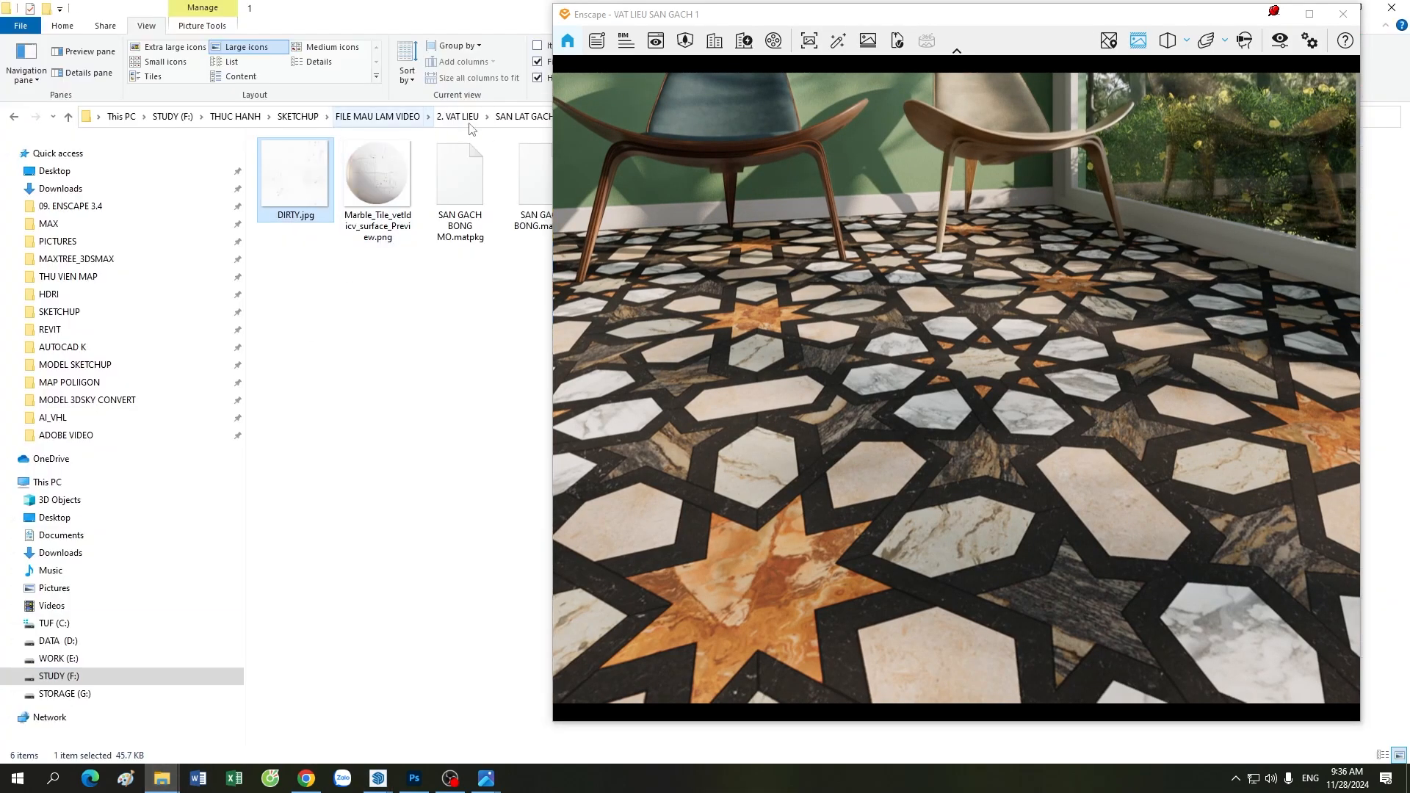
drag(703, 19, 856, 61)
click(507, 120)
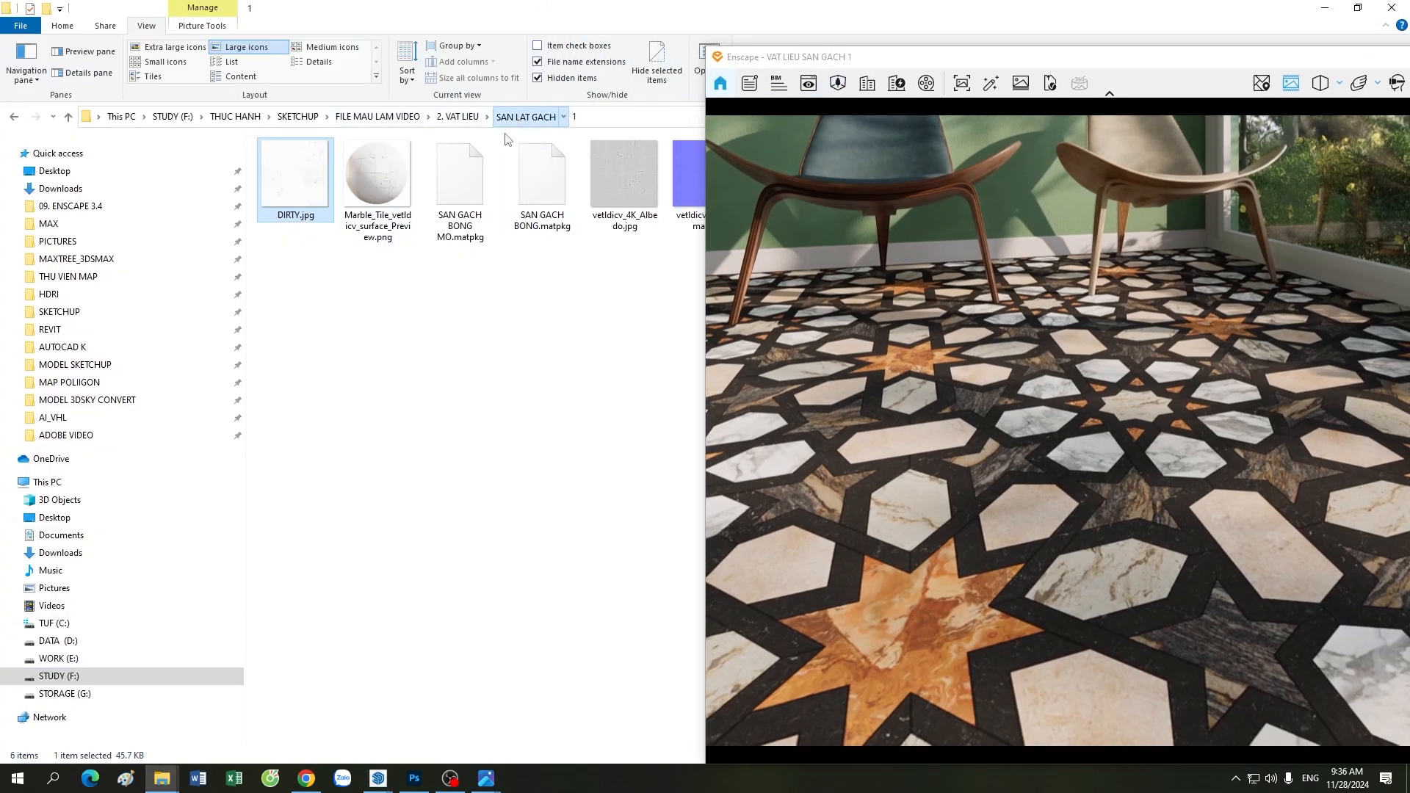
click(381, 183)
double_click(379, 177)
double_click(380, 180)
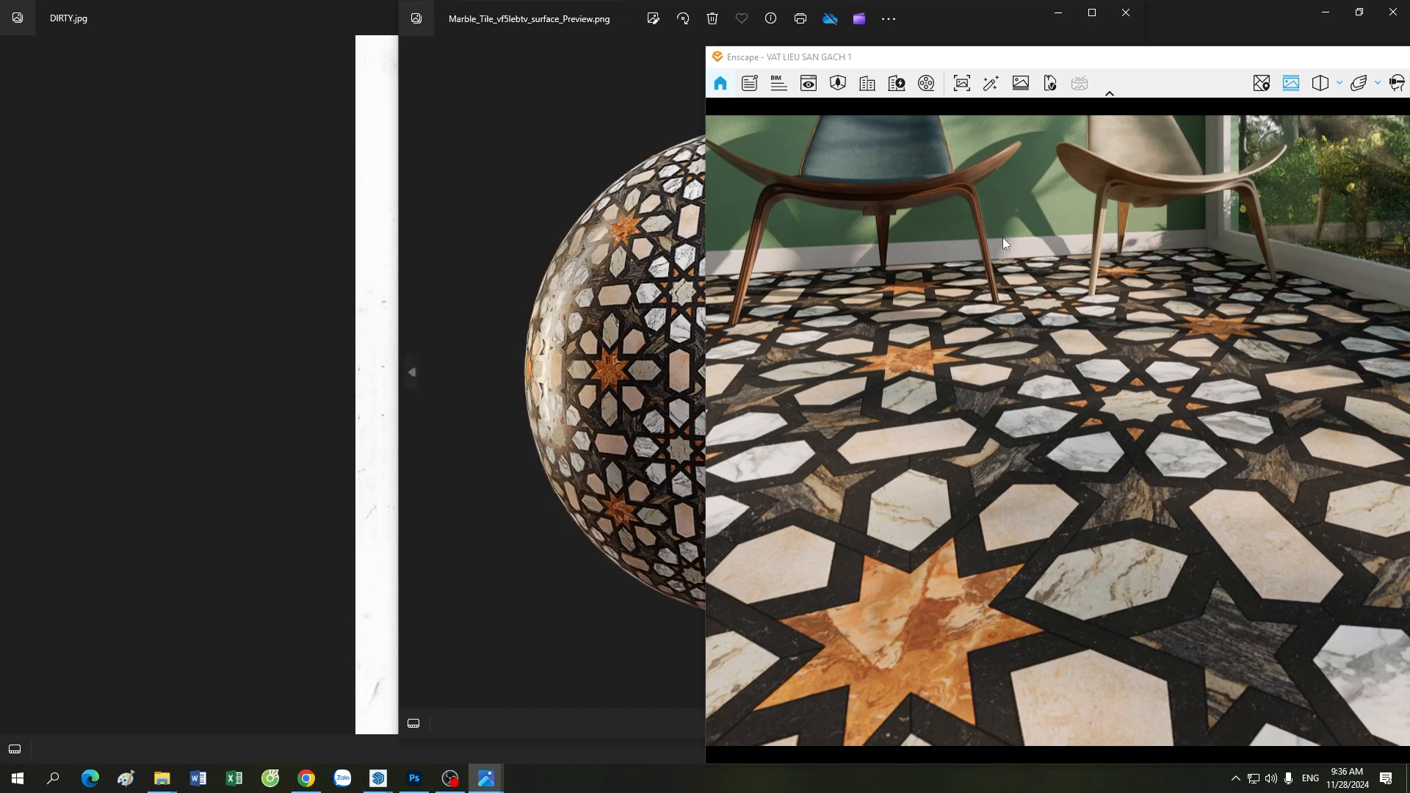
Clear the render window off the marble tile preview image, maximize the image and enlarge it to study the surface
drag(1306, 66, 966, 78)
click(1117, 76)
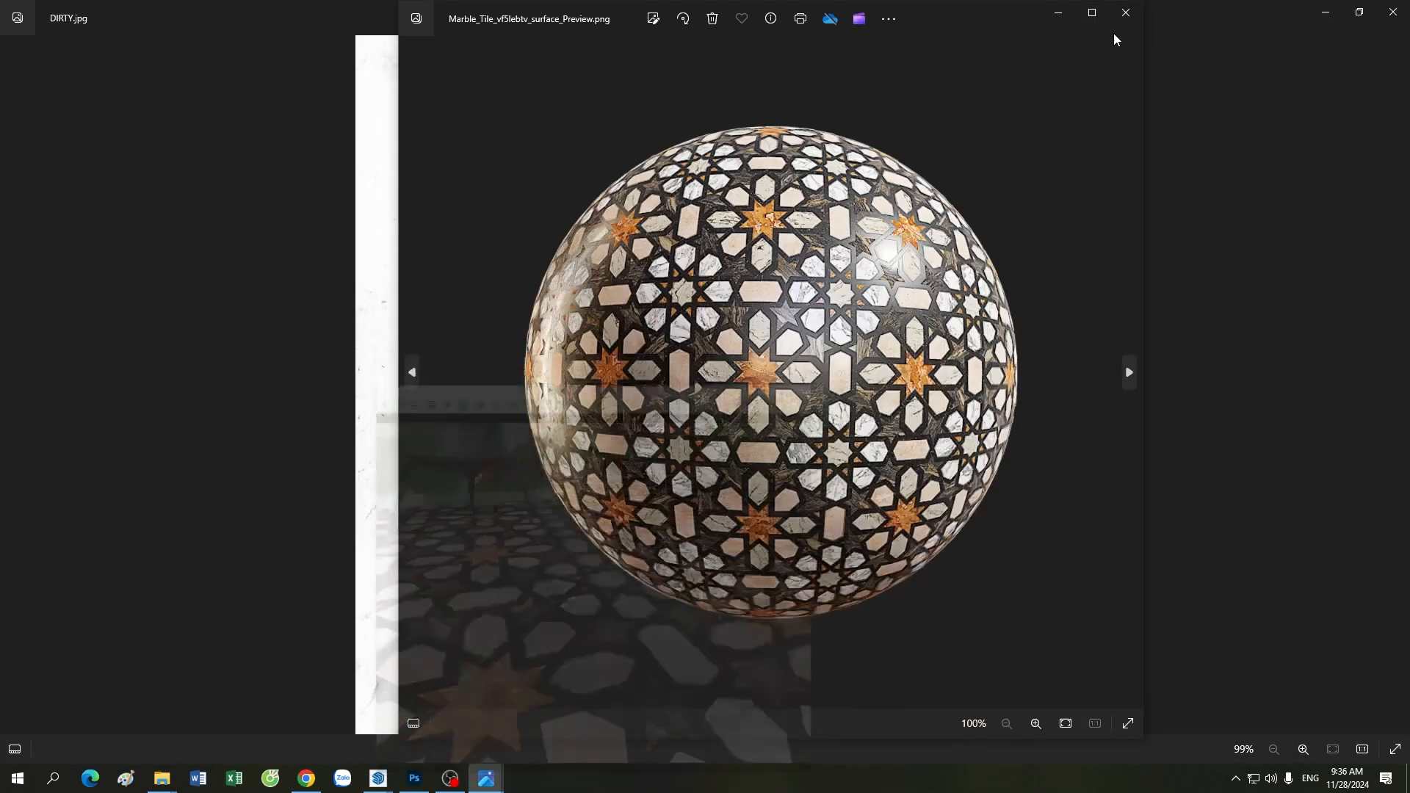
click(1092, 12)
scroll(705, 423, up, 2)
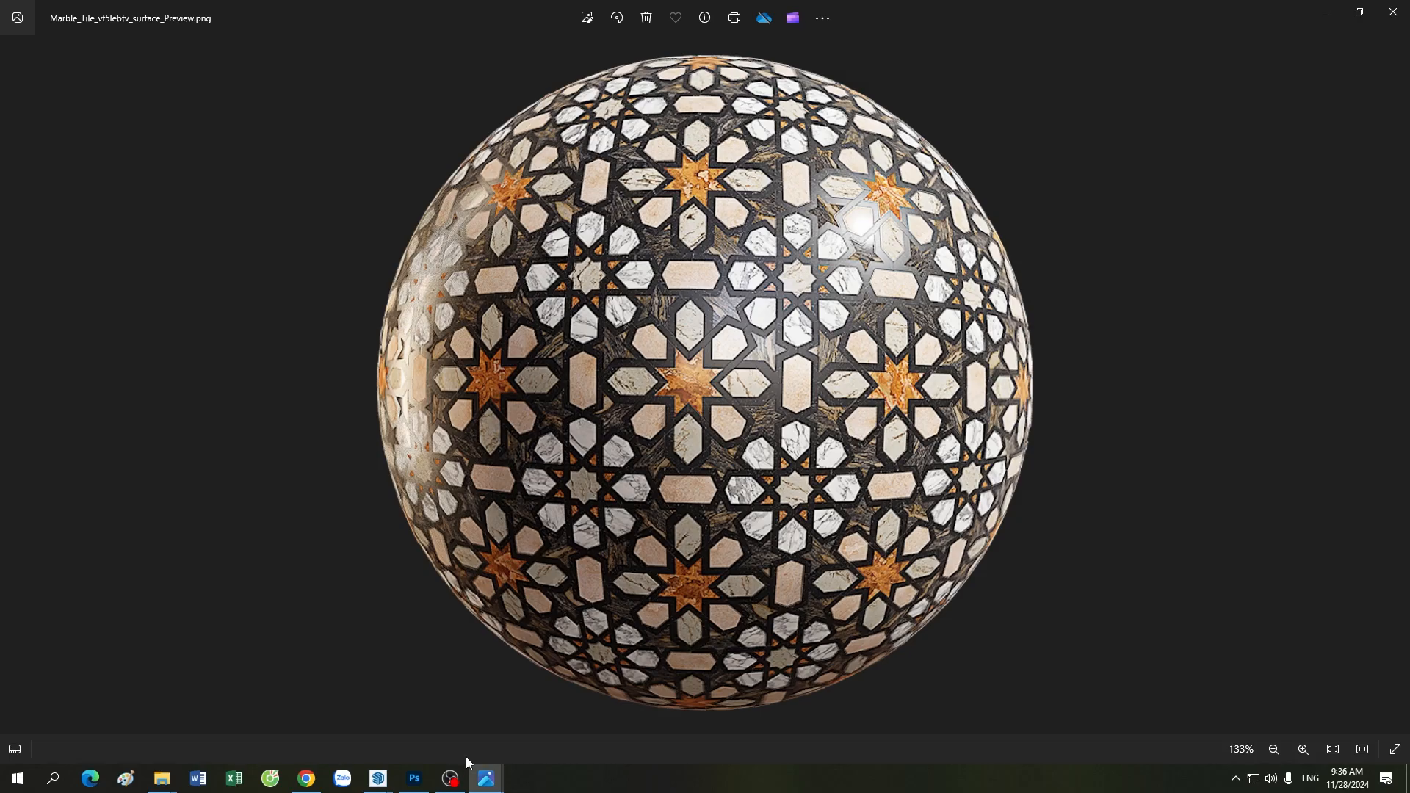
Switch back to SketchUp and place the Enscape render beside the material editor for 02. SAN GACH
click(385, 784)
click(315, 724)
click(387, 781)
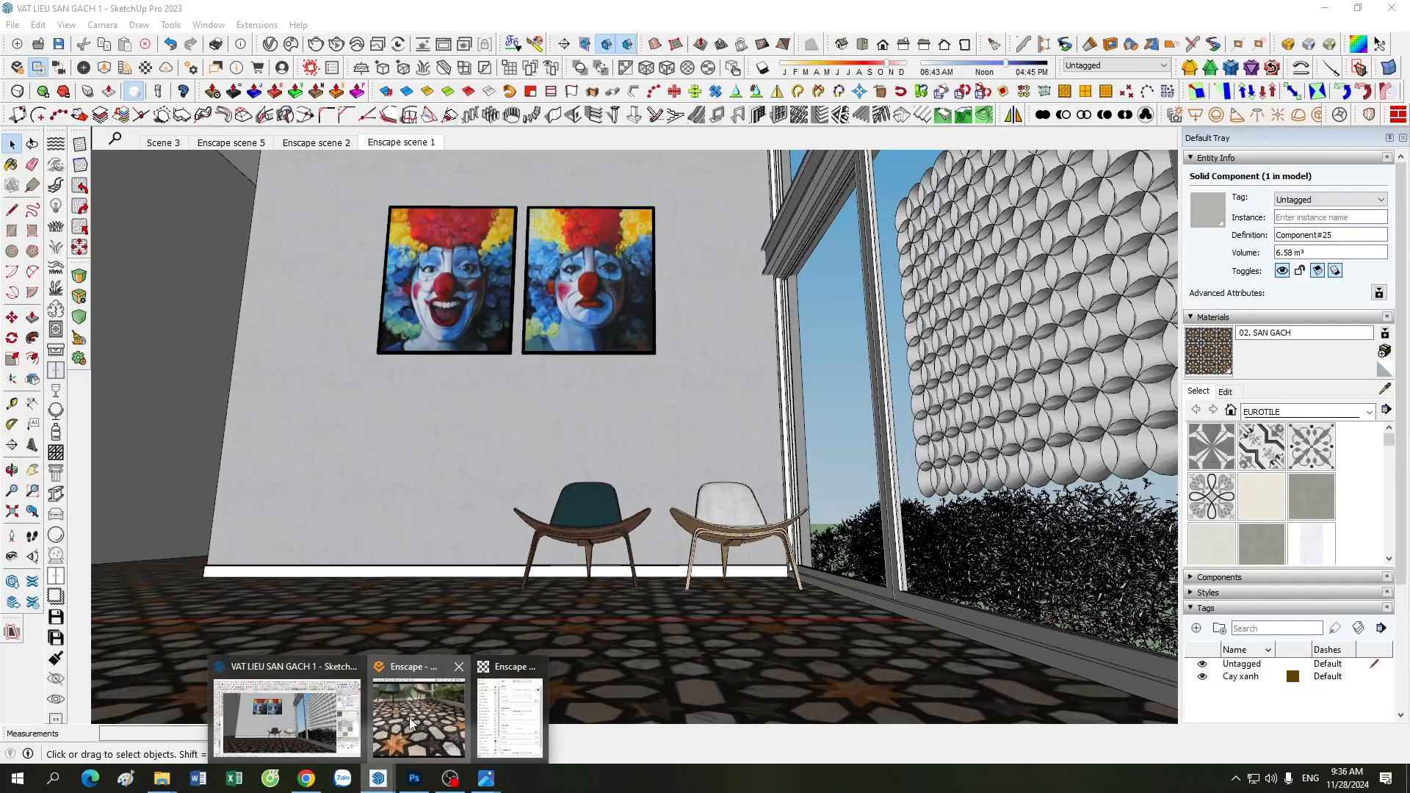
click(410, 723)
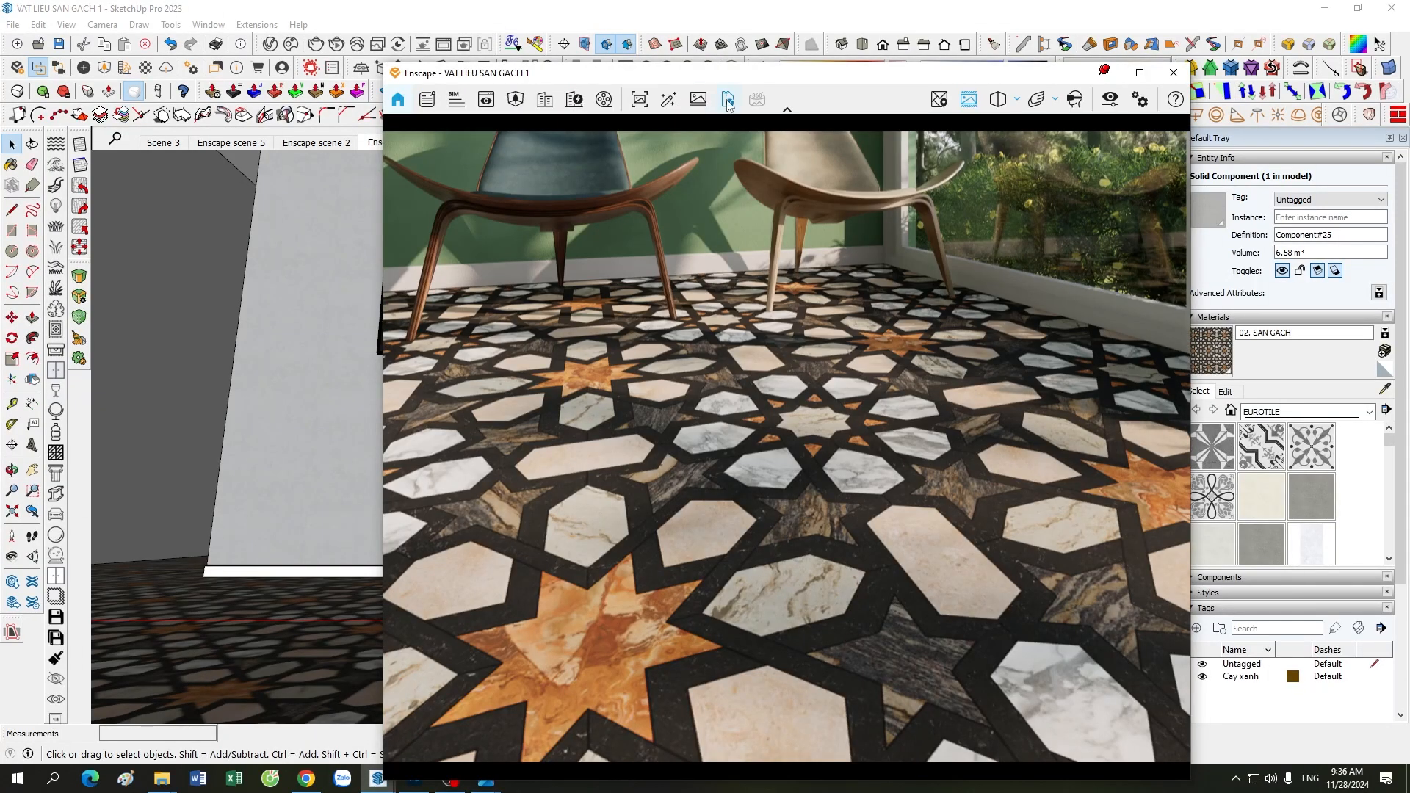
drag(736, 79, 927, 31)
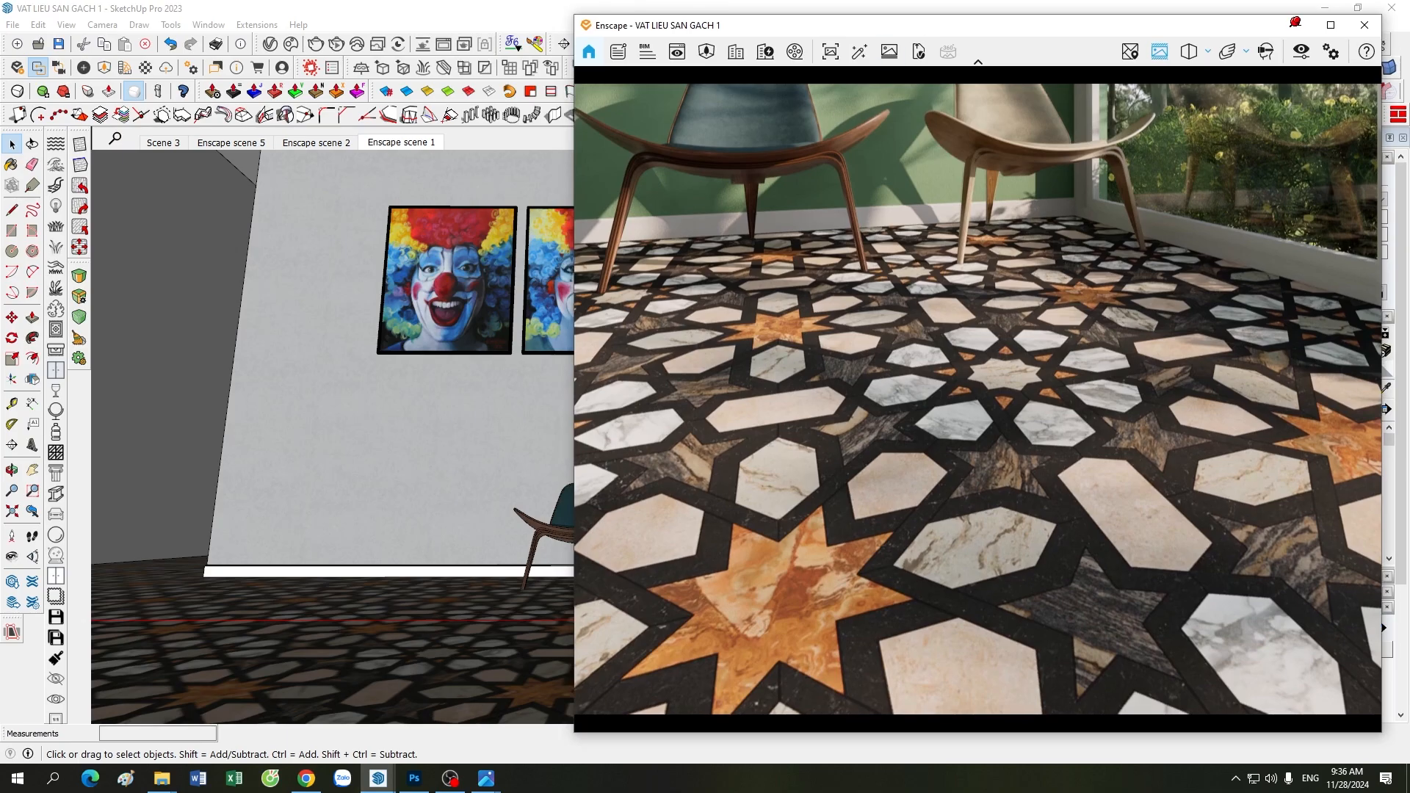
click(376, 781)
click(518, 727)
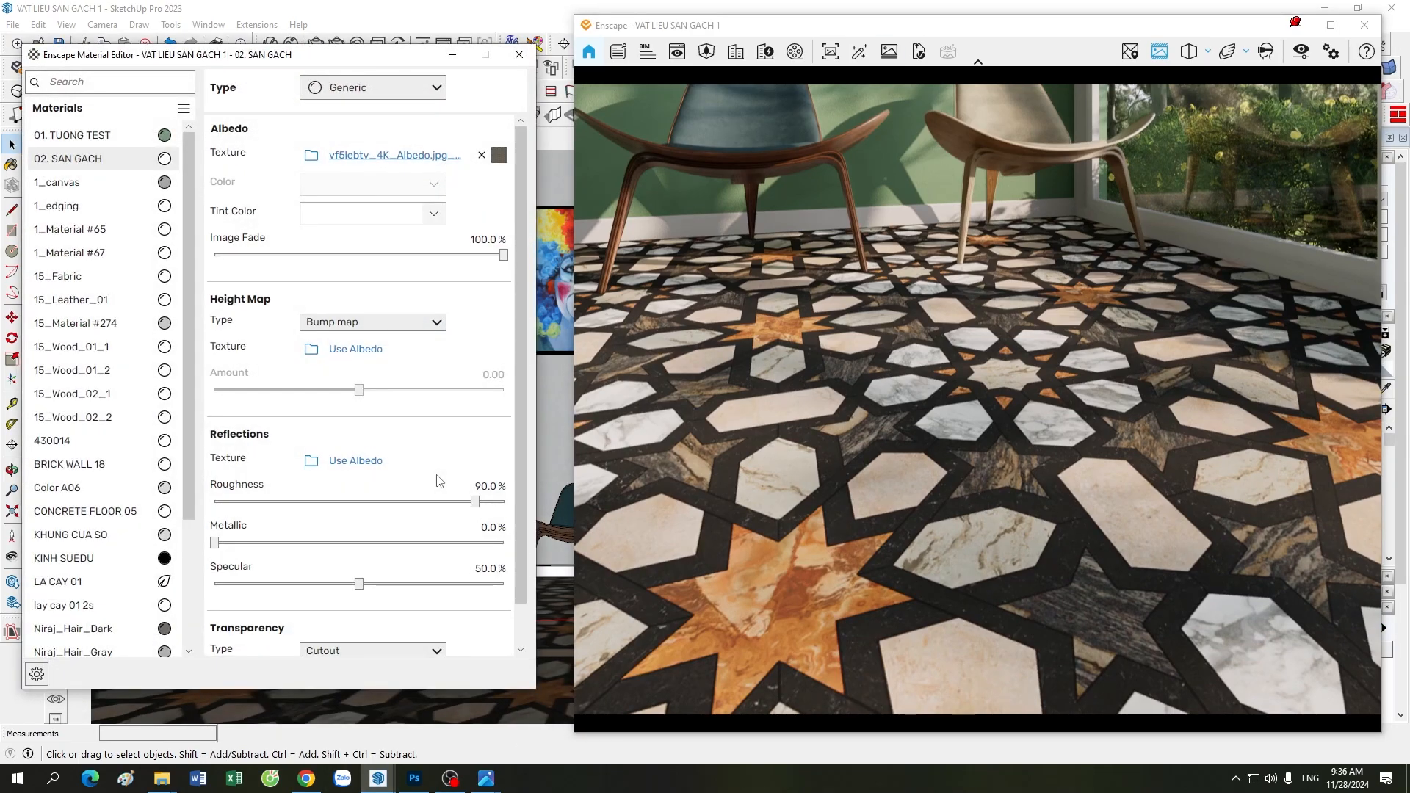
View the patterned floor with both chairs and the window from a low angle in the render
right_drag(786, 457, 919, 457)
drag(953, 505, 954, 503)
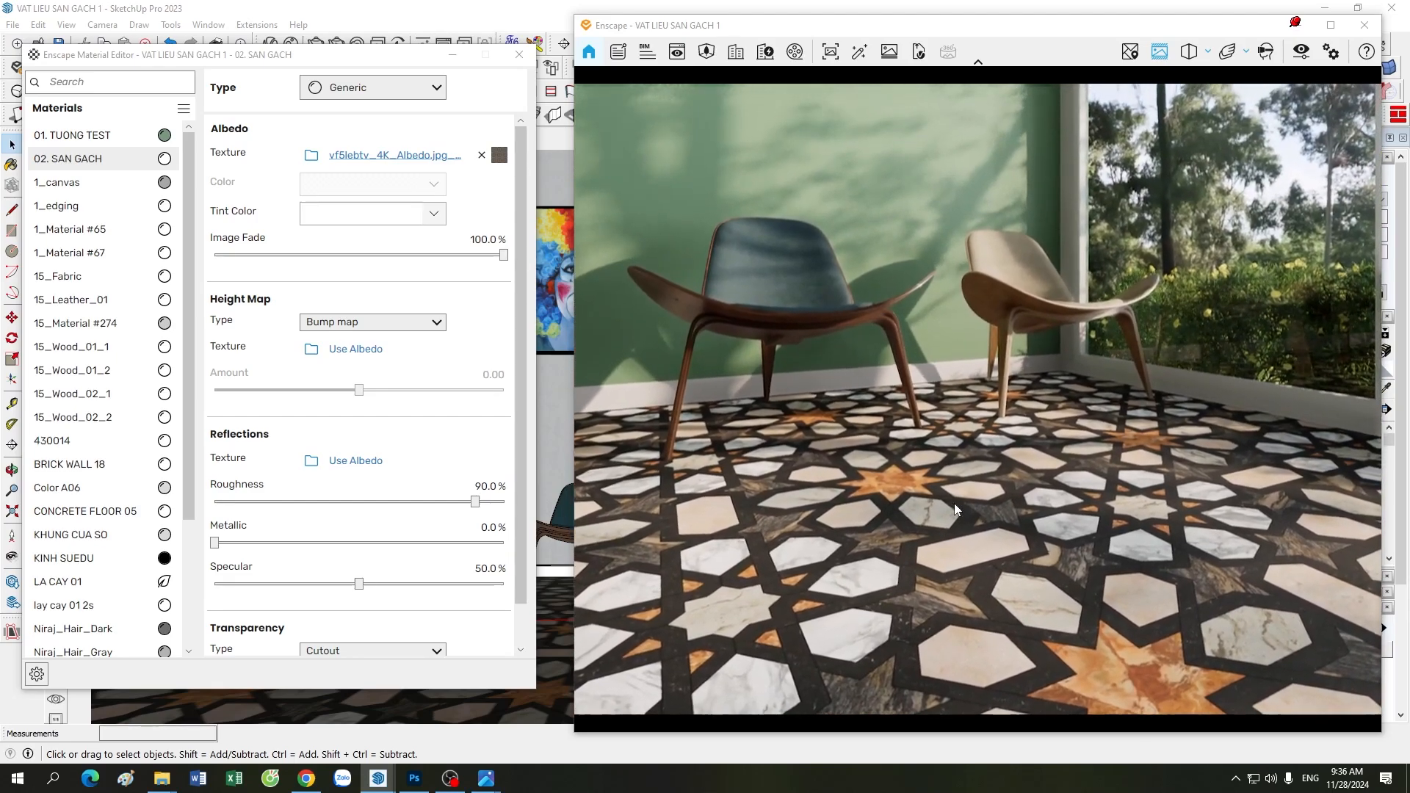
scroll(954, 504, down, 2)
scroll(954, 504, down, 3)
middle_drag(954, 504, 954, 419)
drag(954, 419, 971, 530)
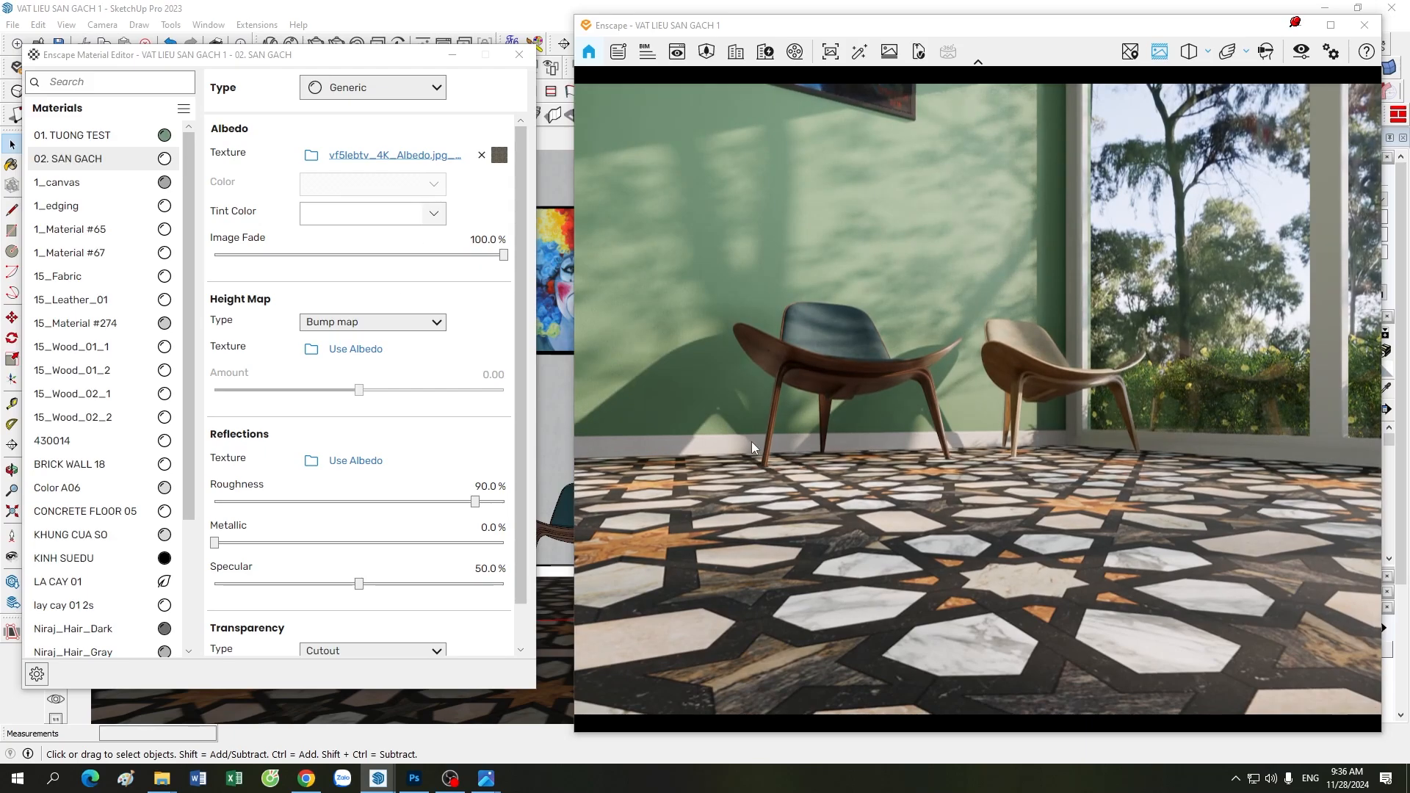
Load vf5lebtv_4K_Normal.jpg as the height map texture of 02. SAN GACH
mouse_move(504, 159)
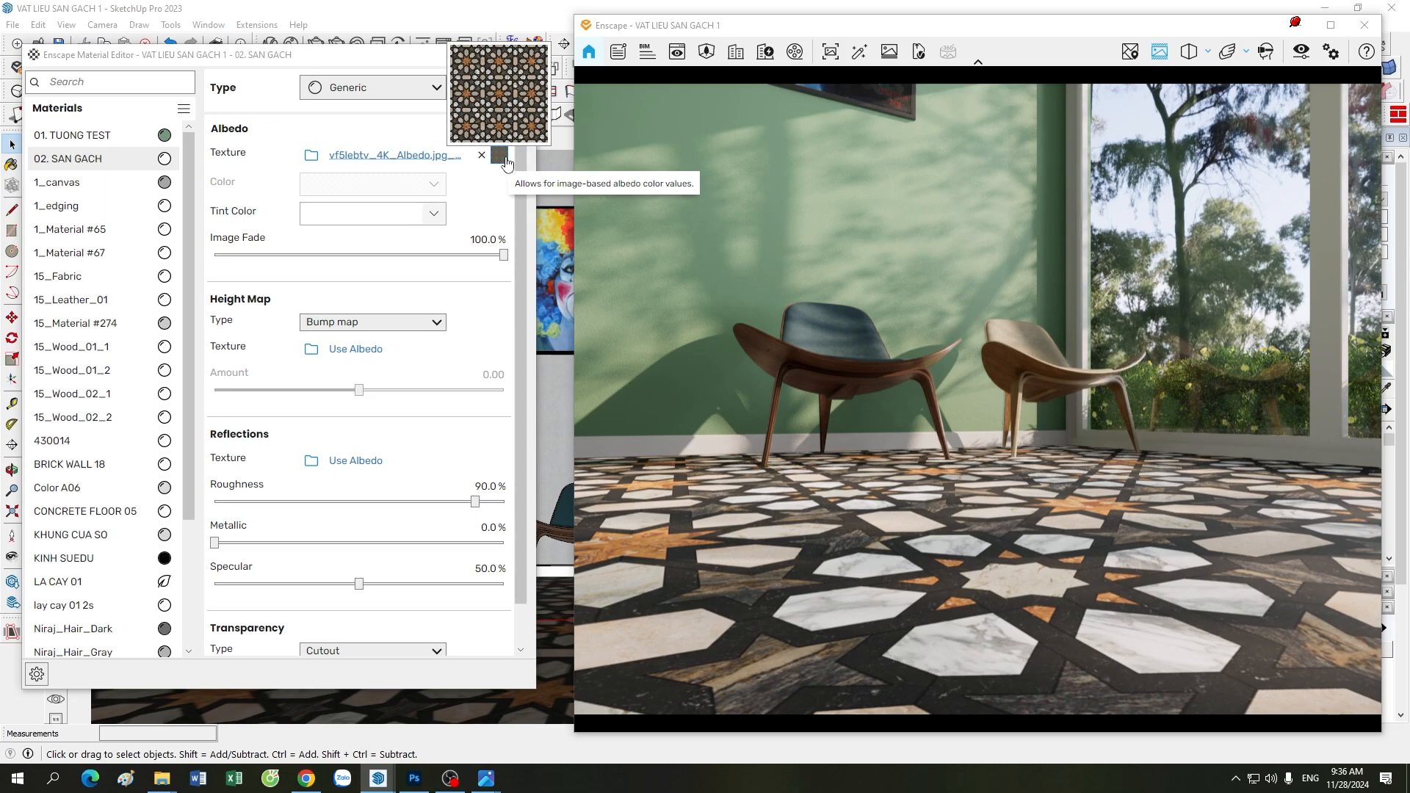
click(313, 351)
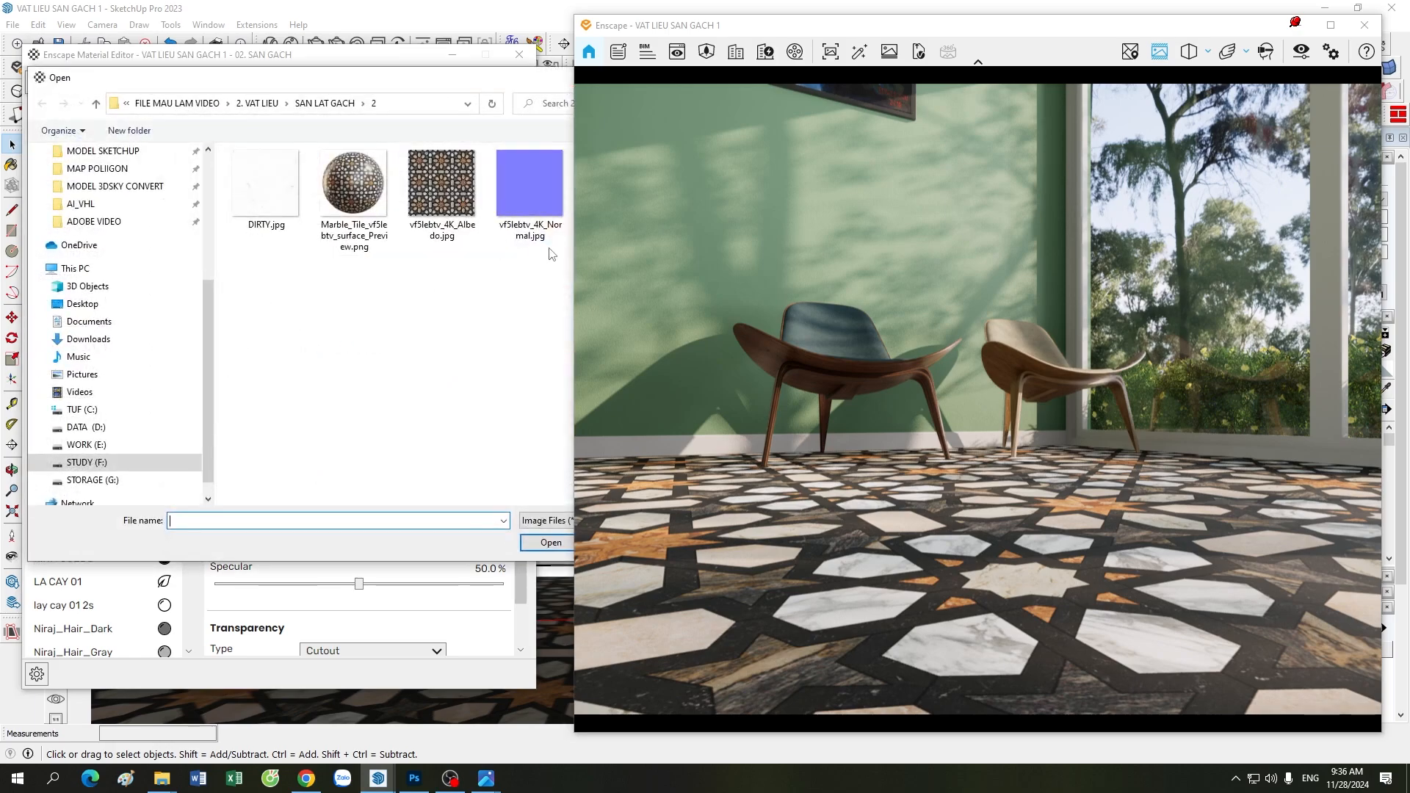
drag(669, 38, 702, 28)
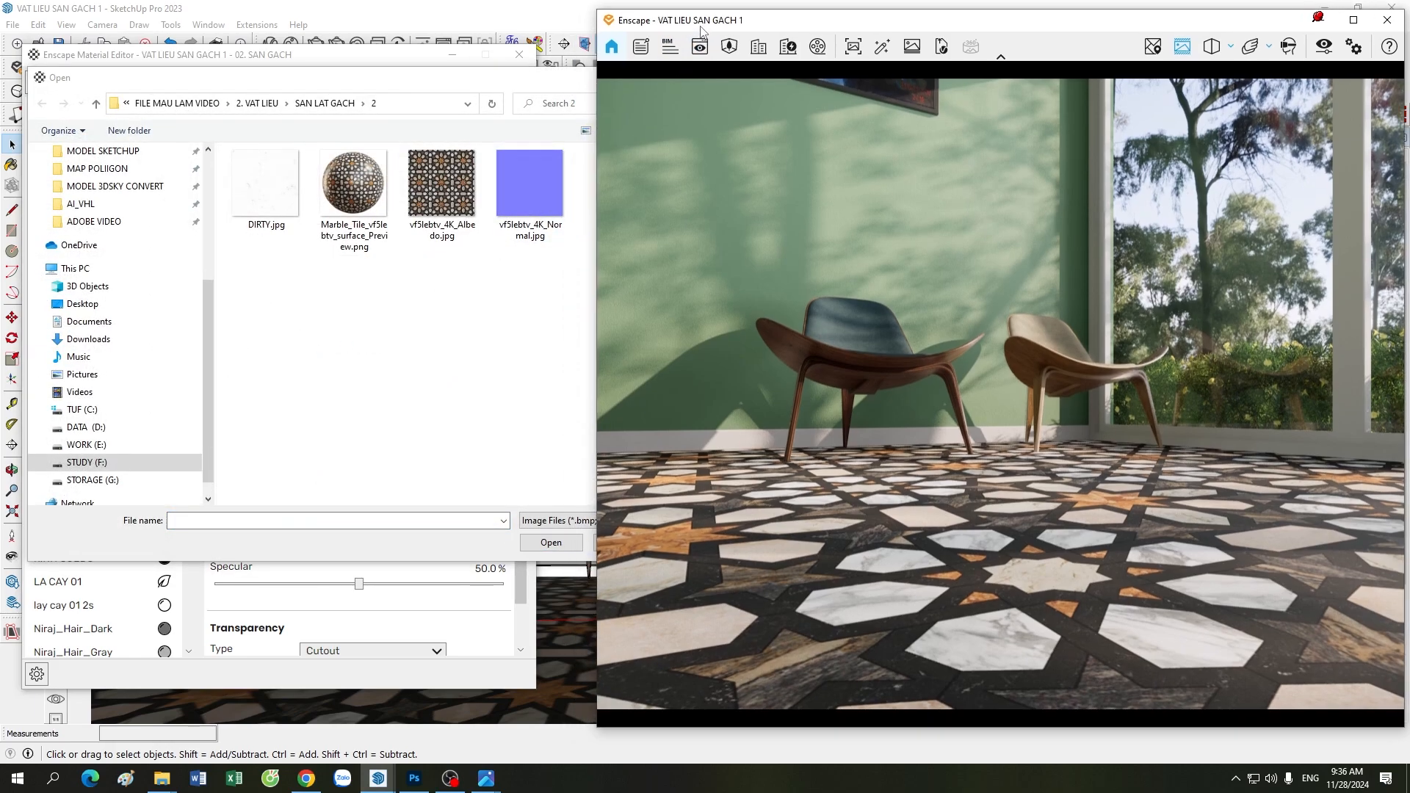
click(539, 184)
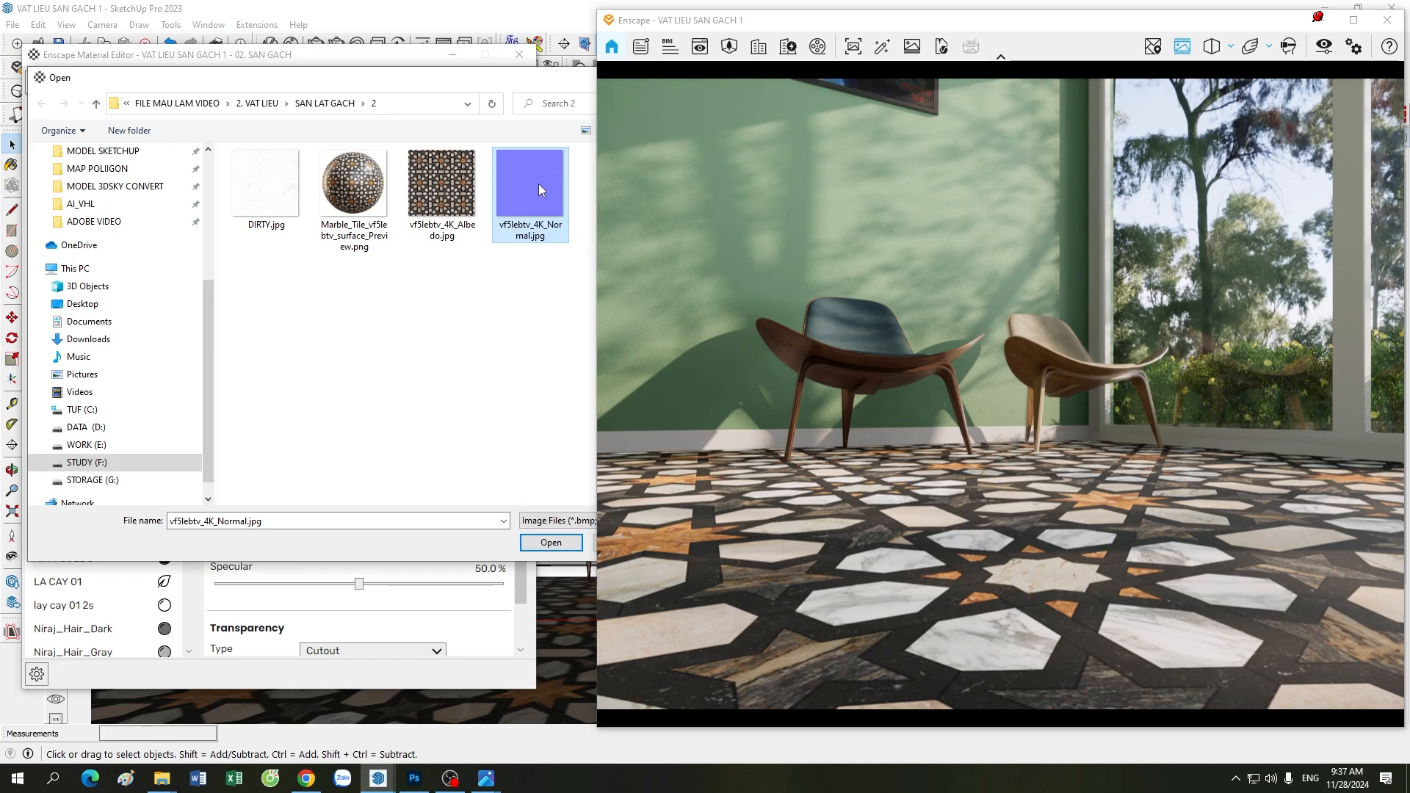
double_click(540, 184)
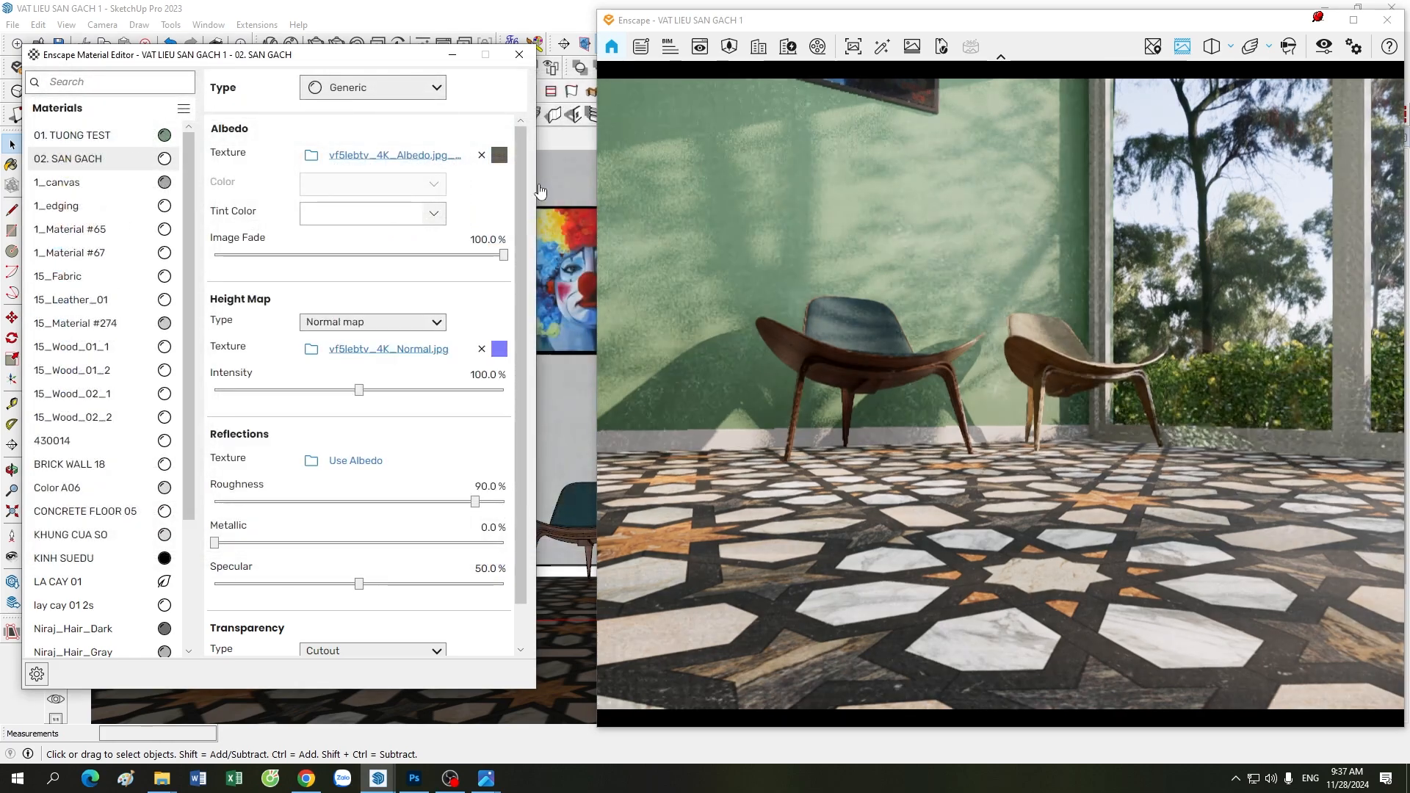
Inspect the tile relief up close in the render and set the normal map's intensity to 150%
scroll(883, 477, up, 5)
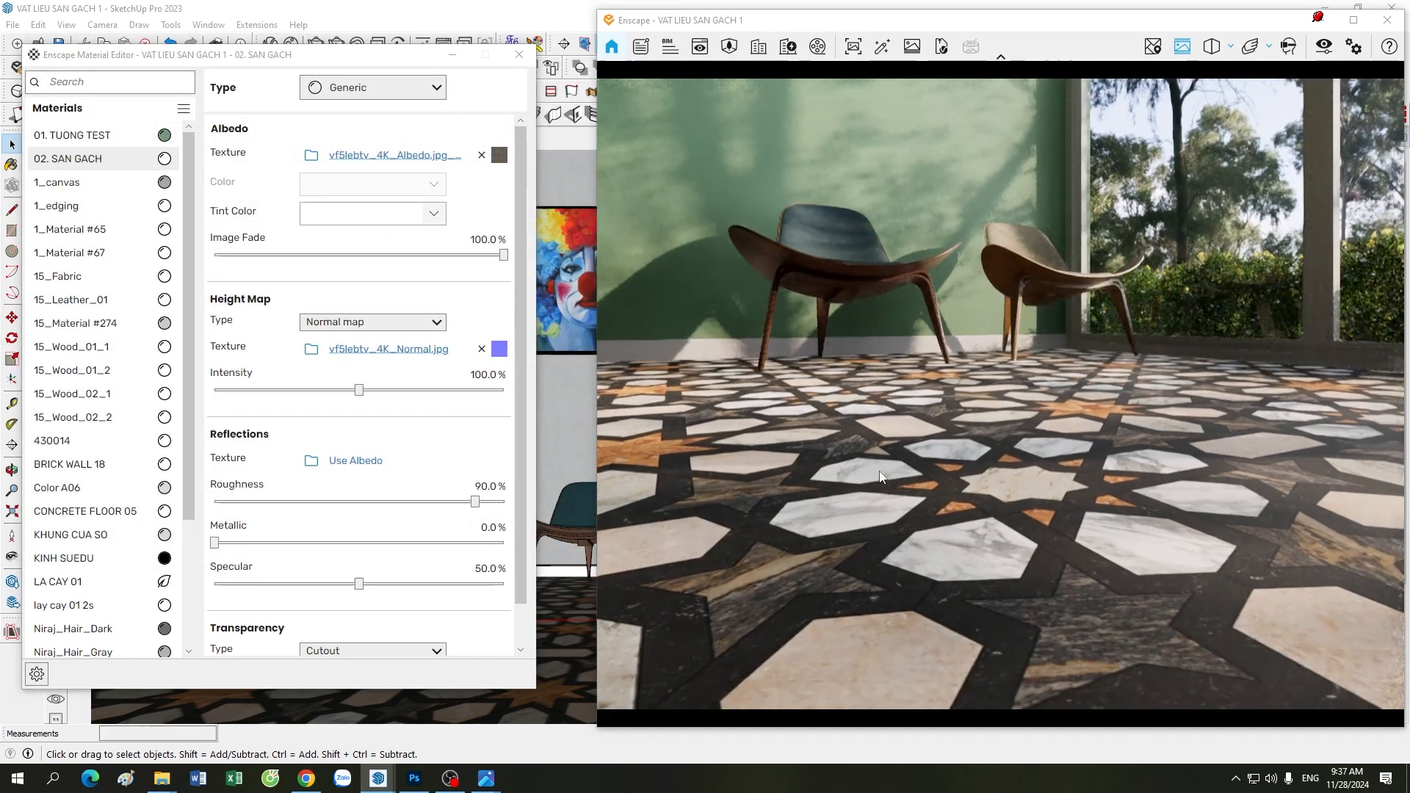
scroll(879, 470, up, 5)
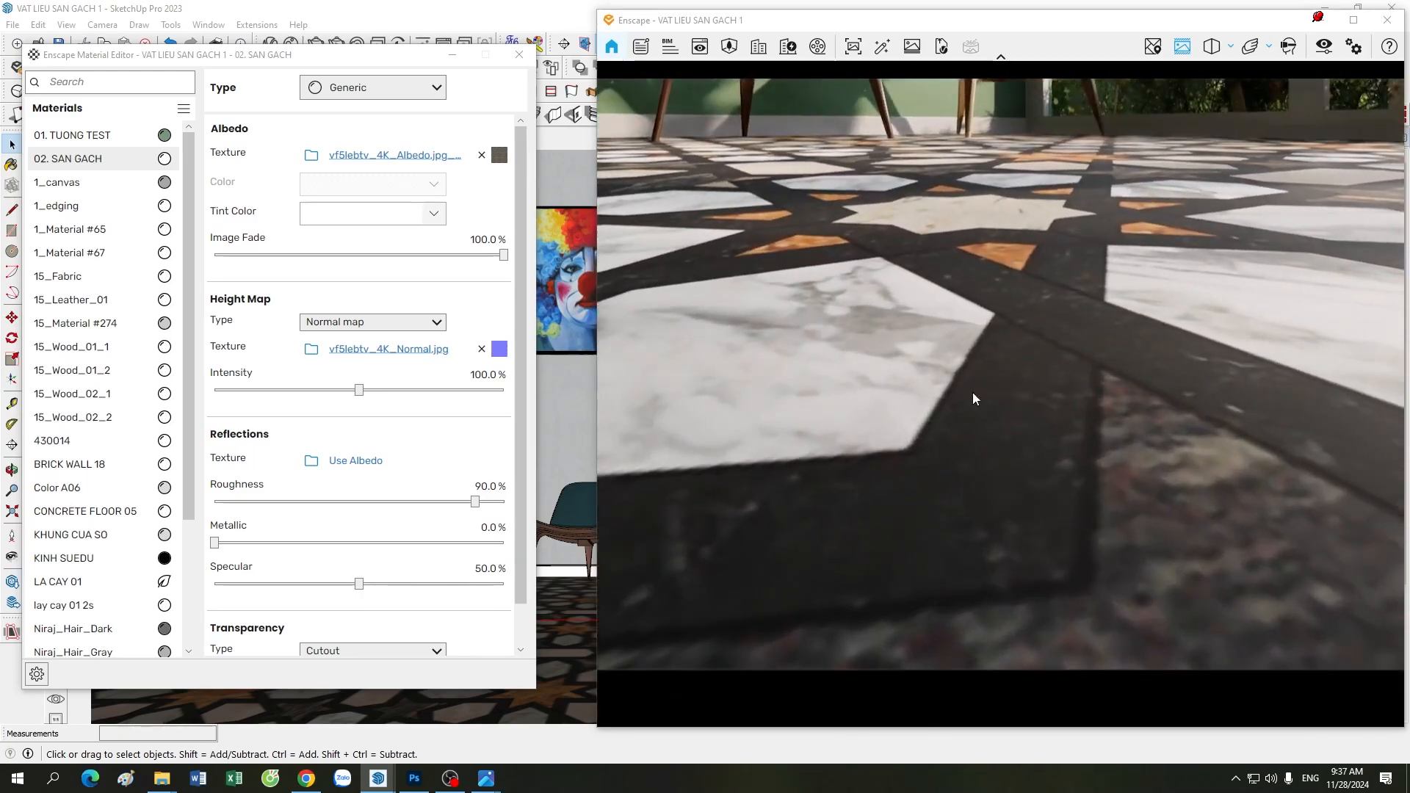
scroll(1002, 350, down, 8)
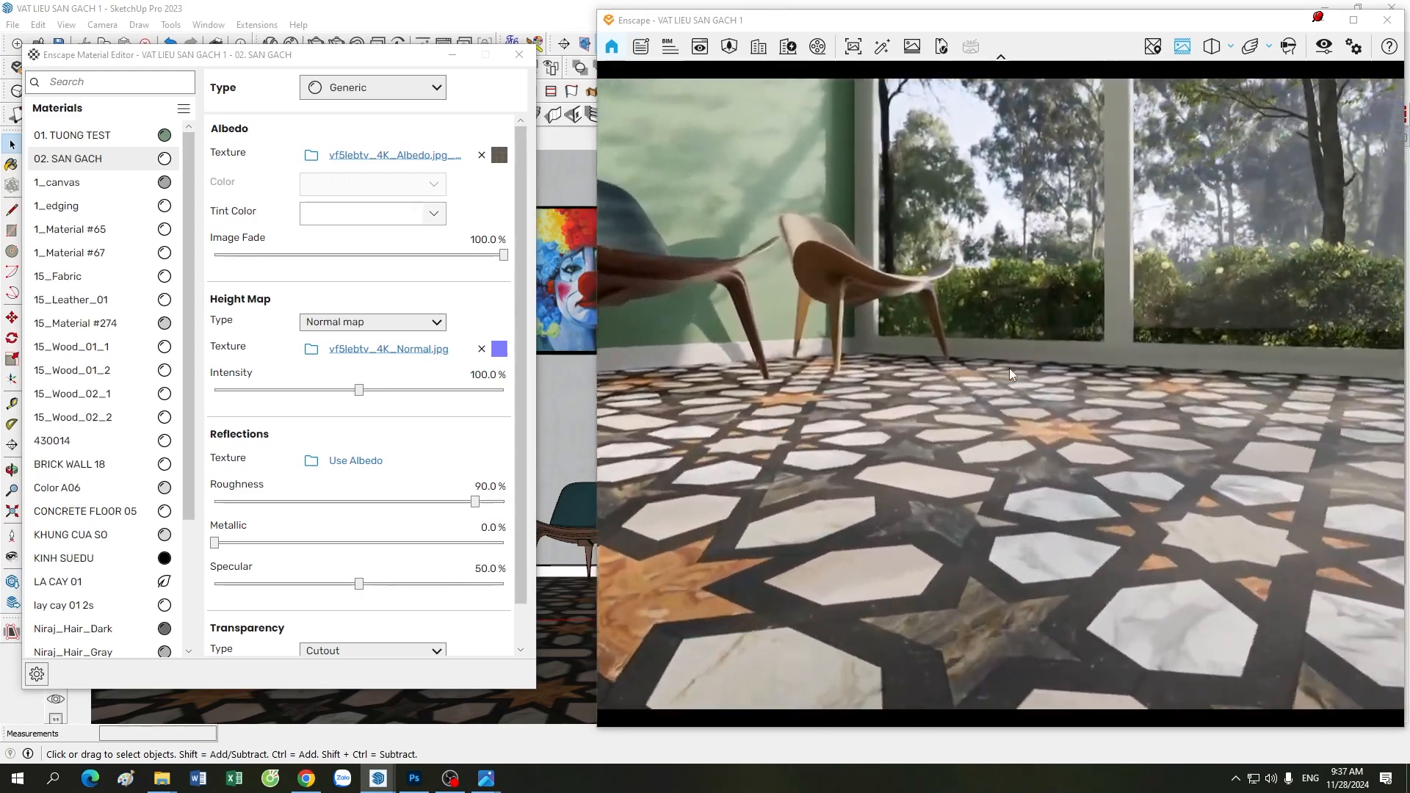
scroll(1008, 374, up, 5)
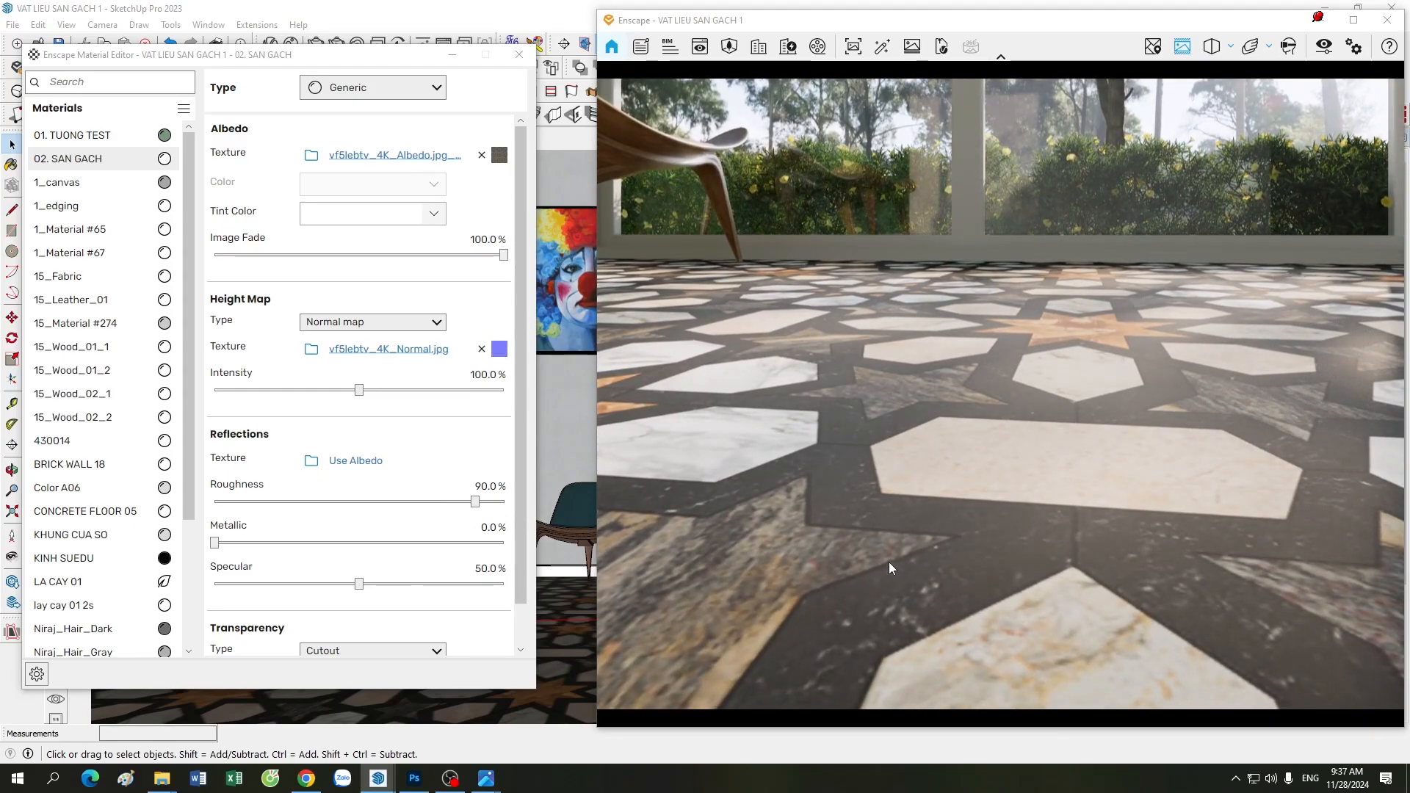
scroll(889, 562, down, 5)
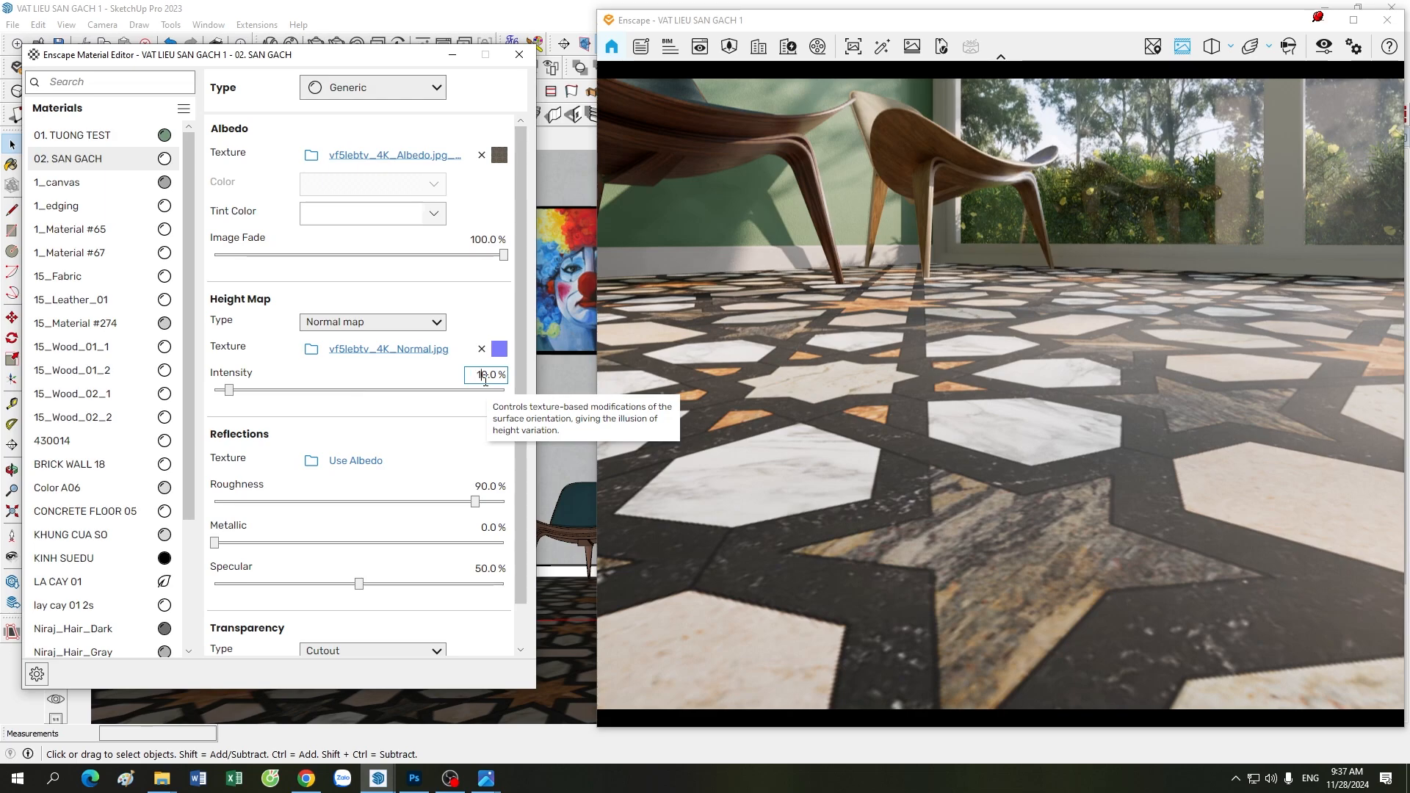
text(5)
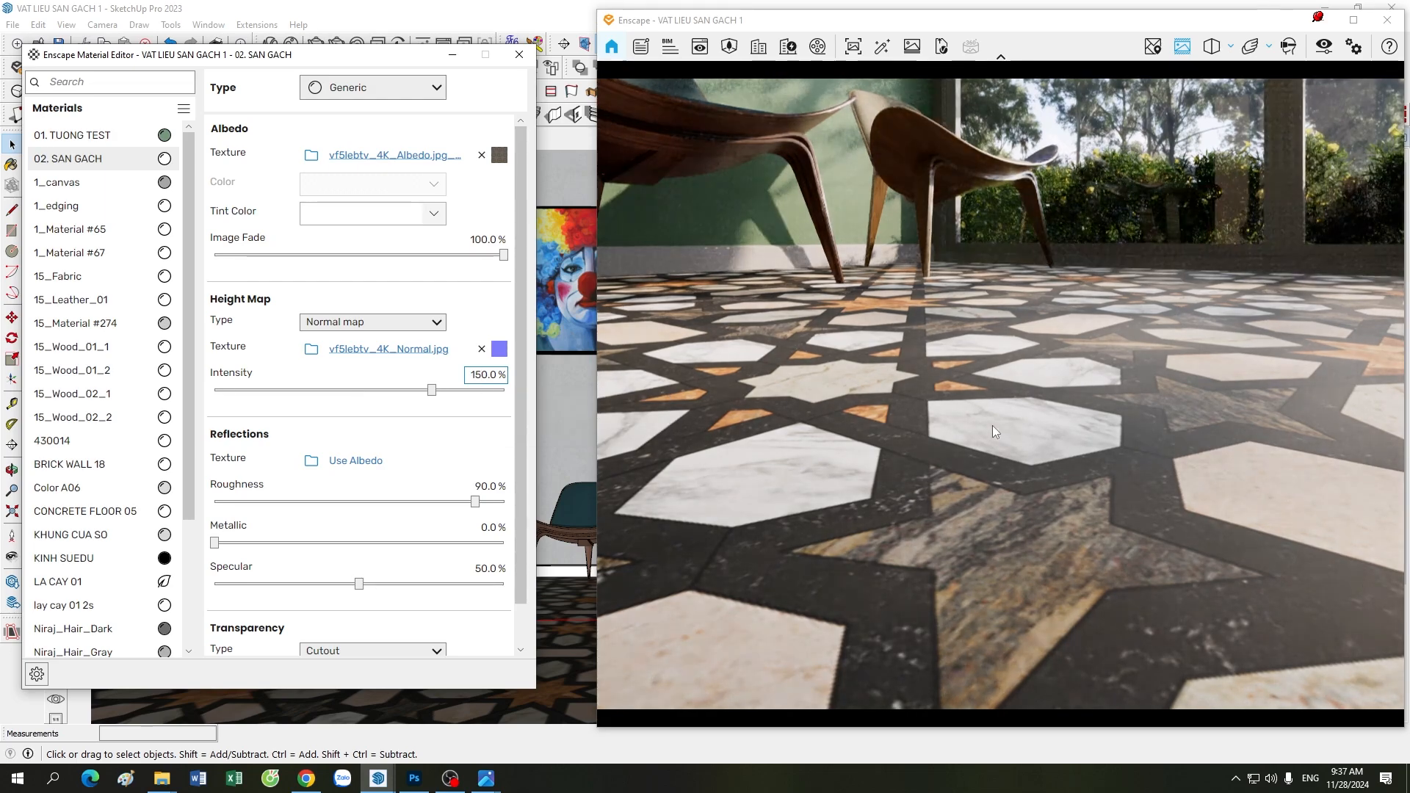
Check the normal texture's settings and reload vf5lebtv_4K_Normal.jpg as the height map
click(499, 349)
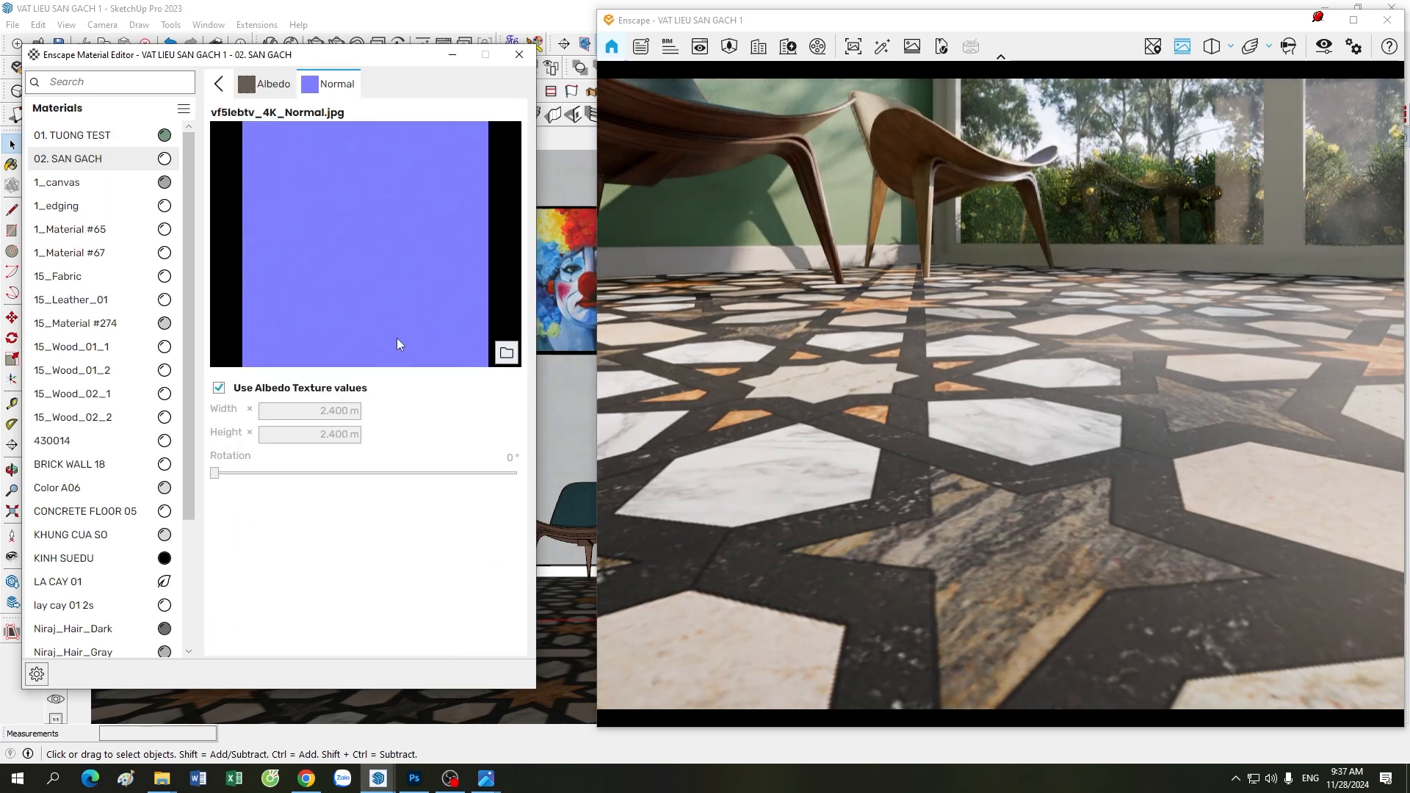
click(218, 92)
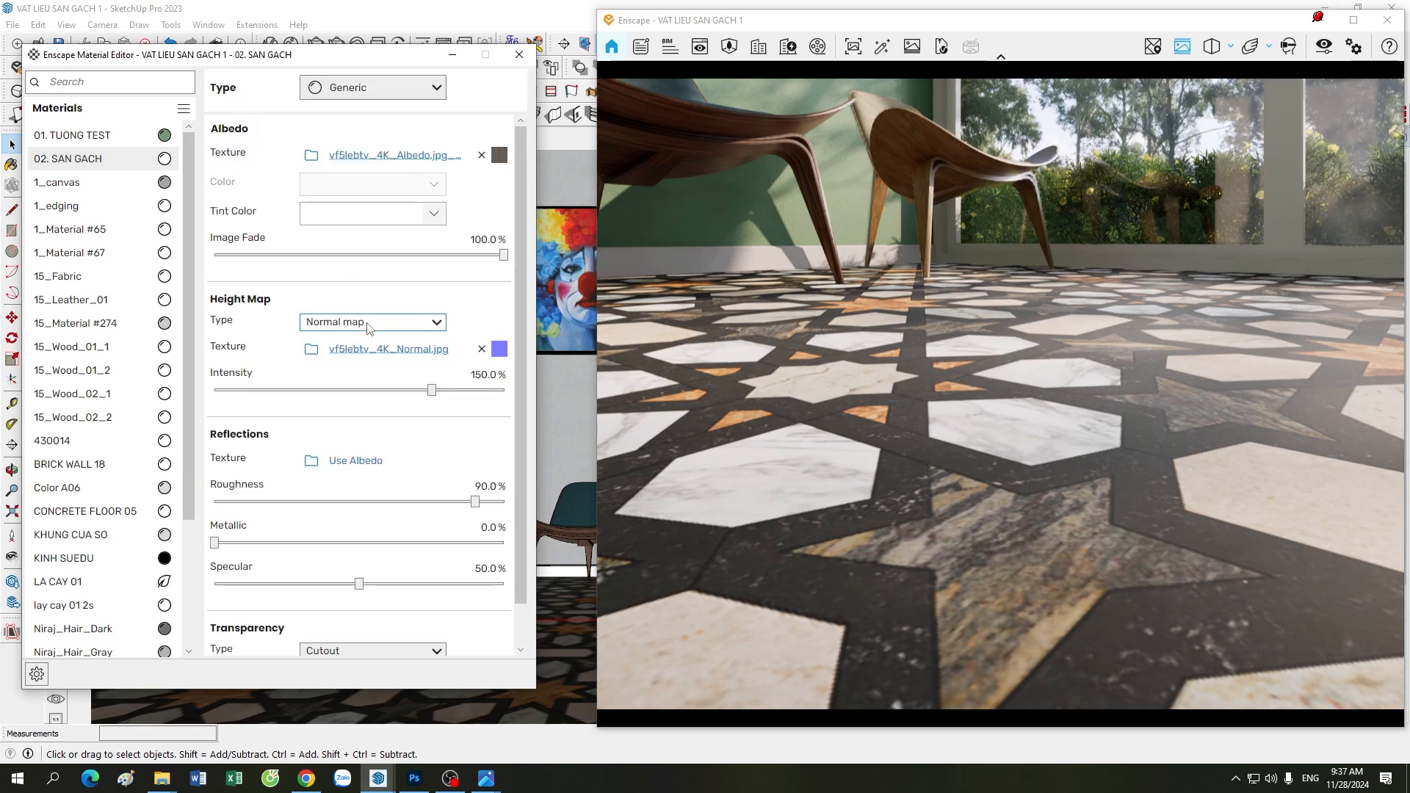
click(311, 351)
click(523, 205)
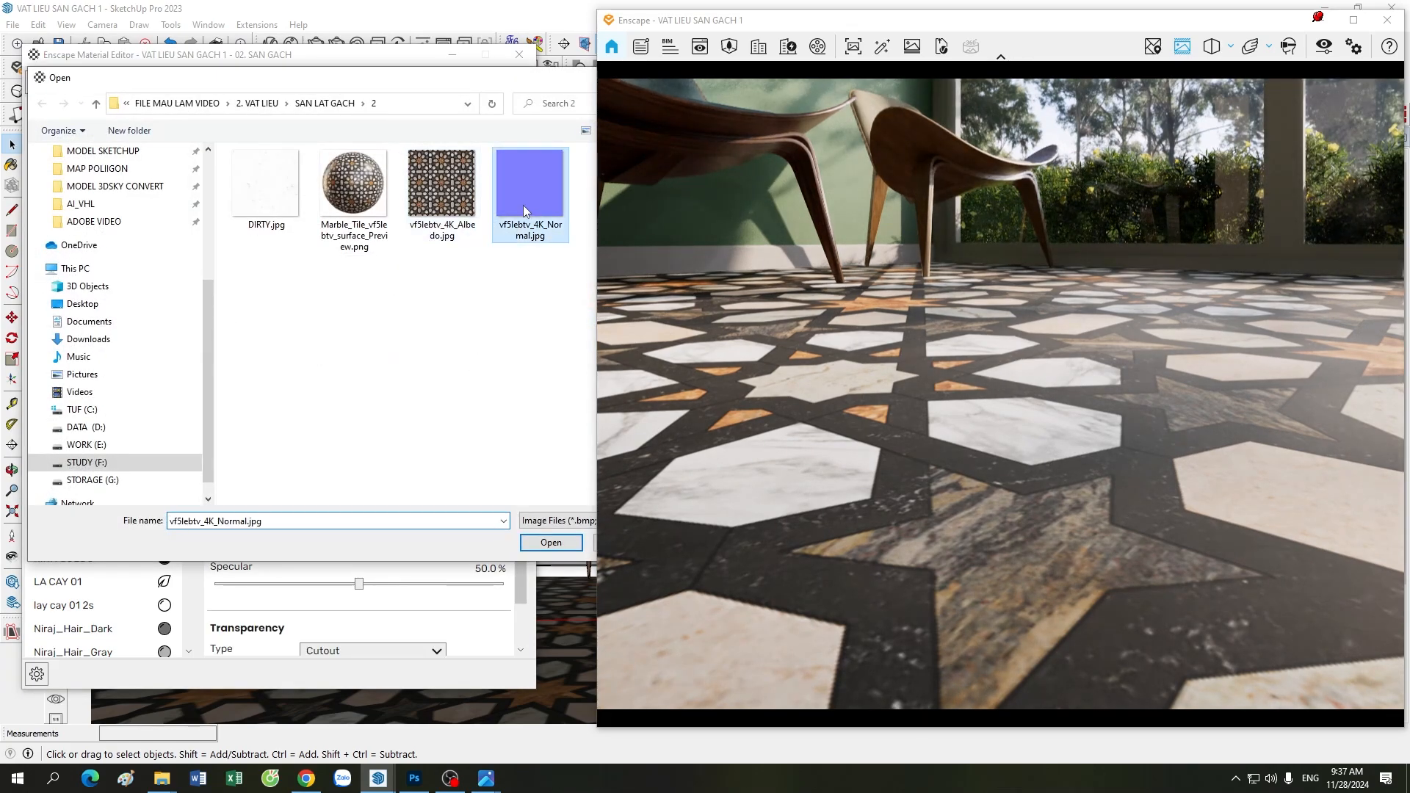
double_click(523, 205)
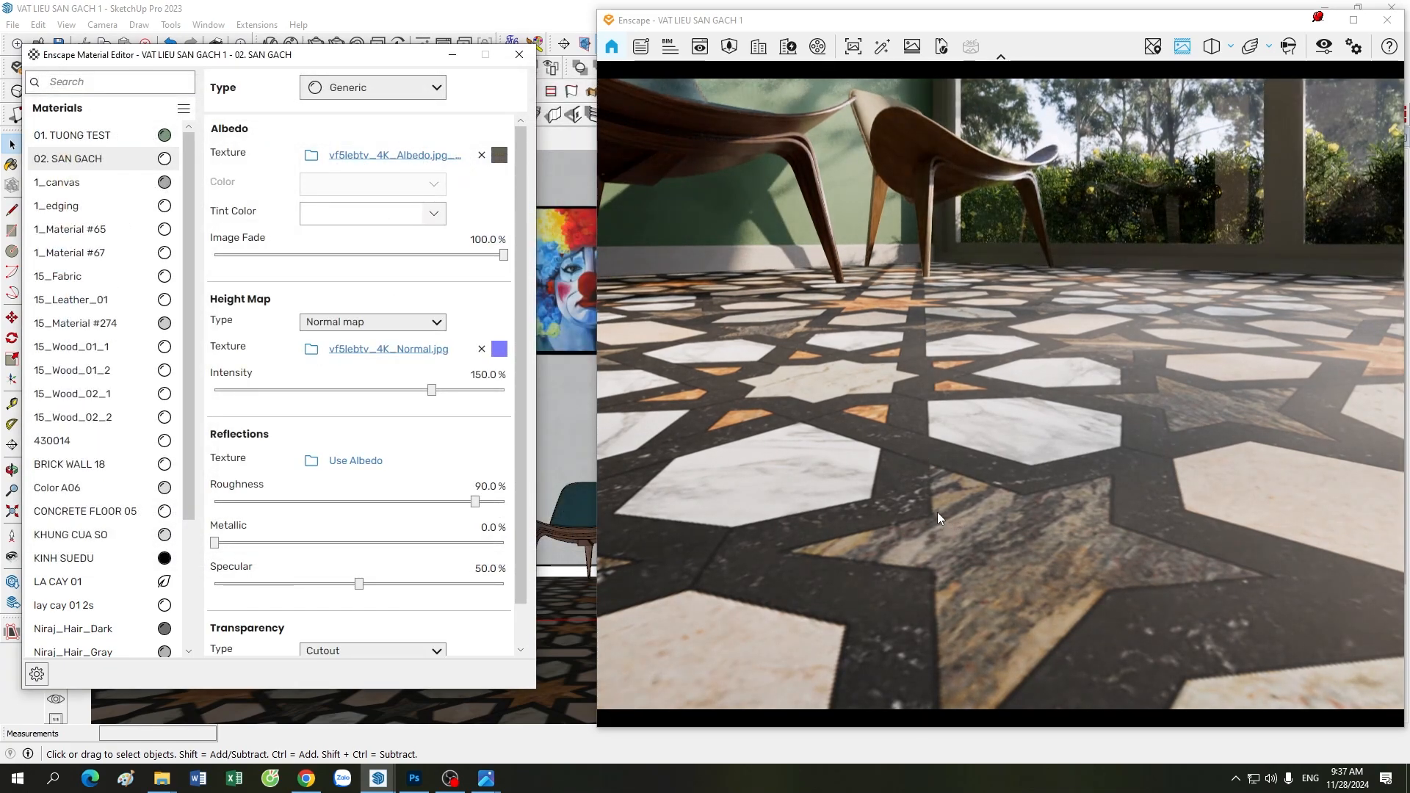
Examine the normal map's effect on the tile joints from several distances and angles around the chairs
right_drag(874, 508, 858, 508)
scroll(858, 509, down, 3)
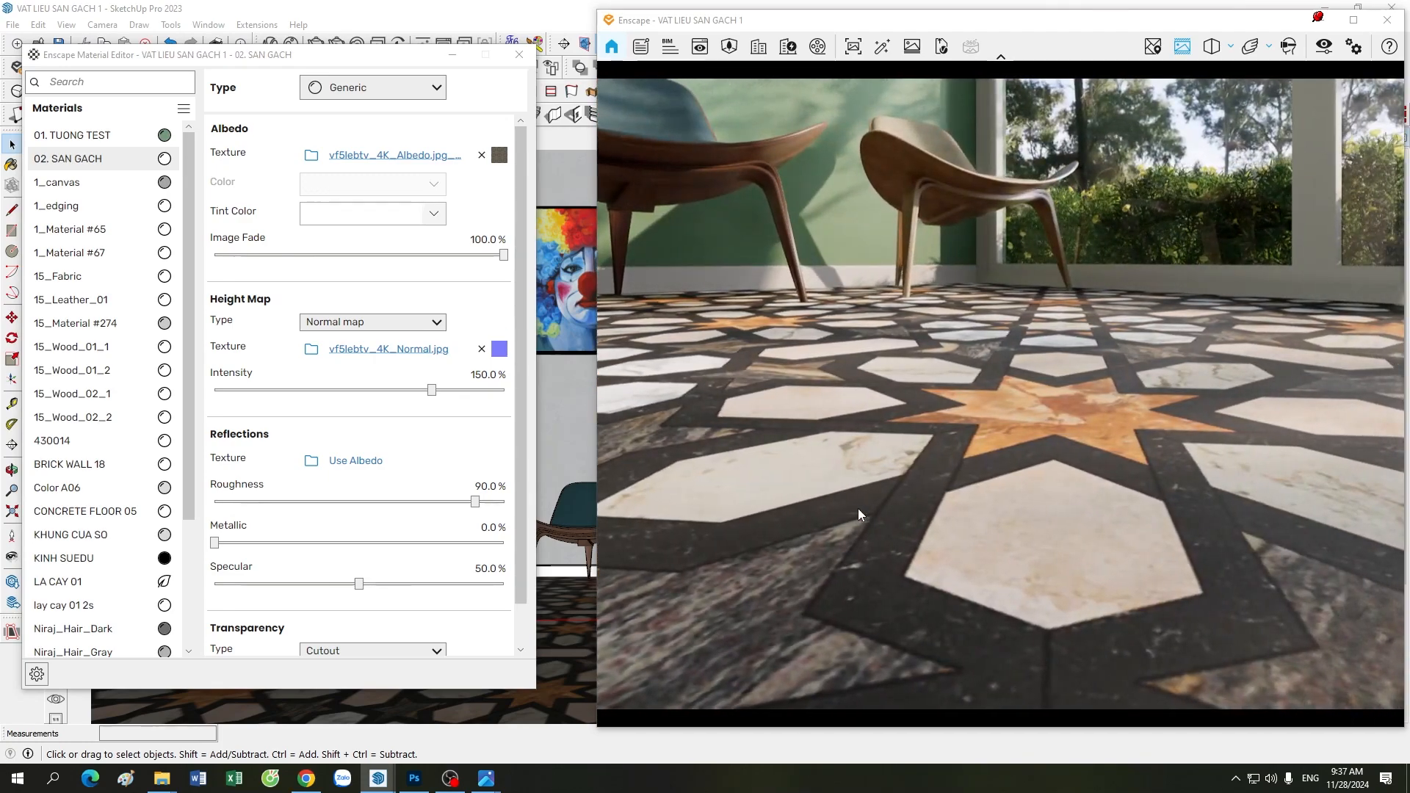
scroll(858, 508, down, 3)
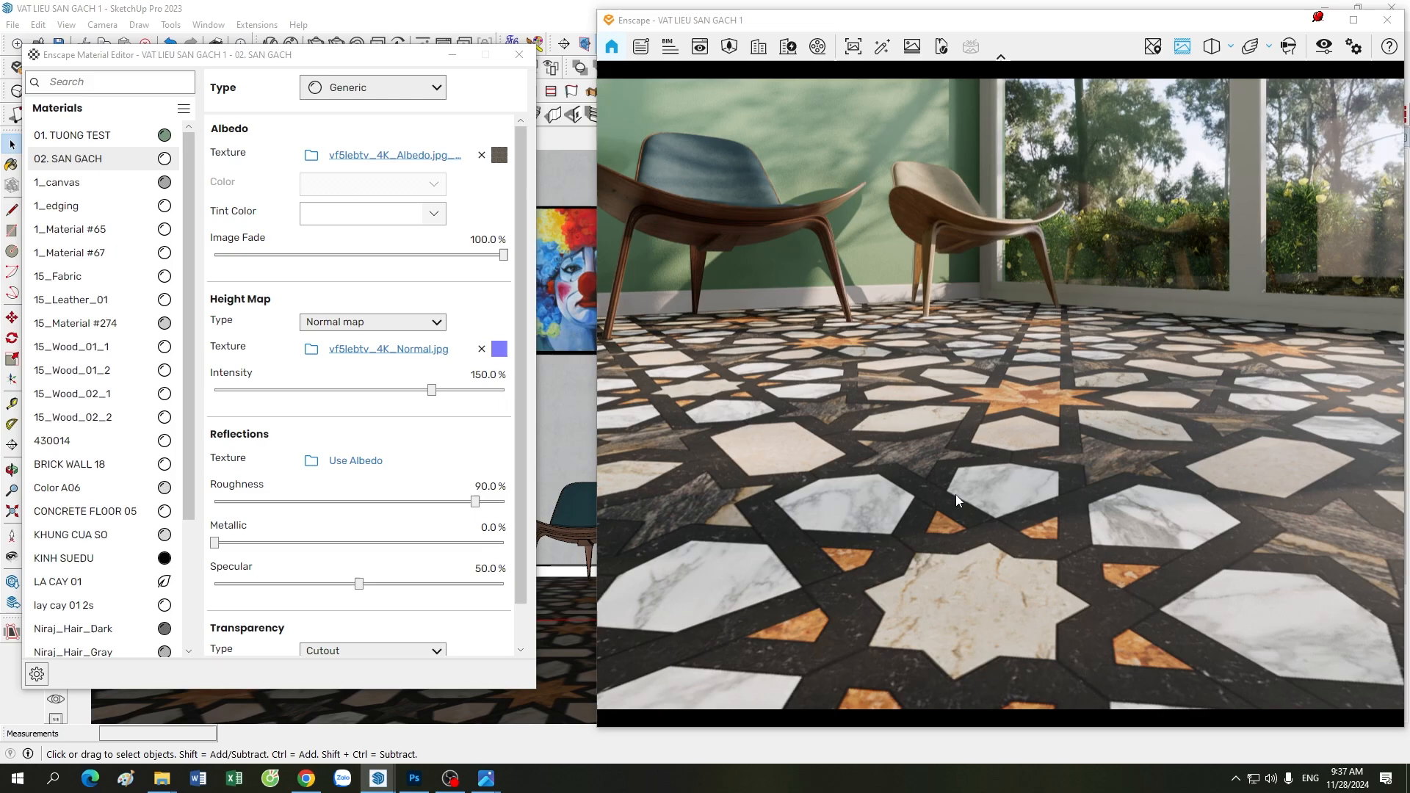
right_drag(955, 495, 1095, 517)
scroll(1095, 517, up, 3)
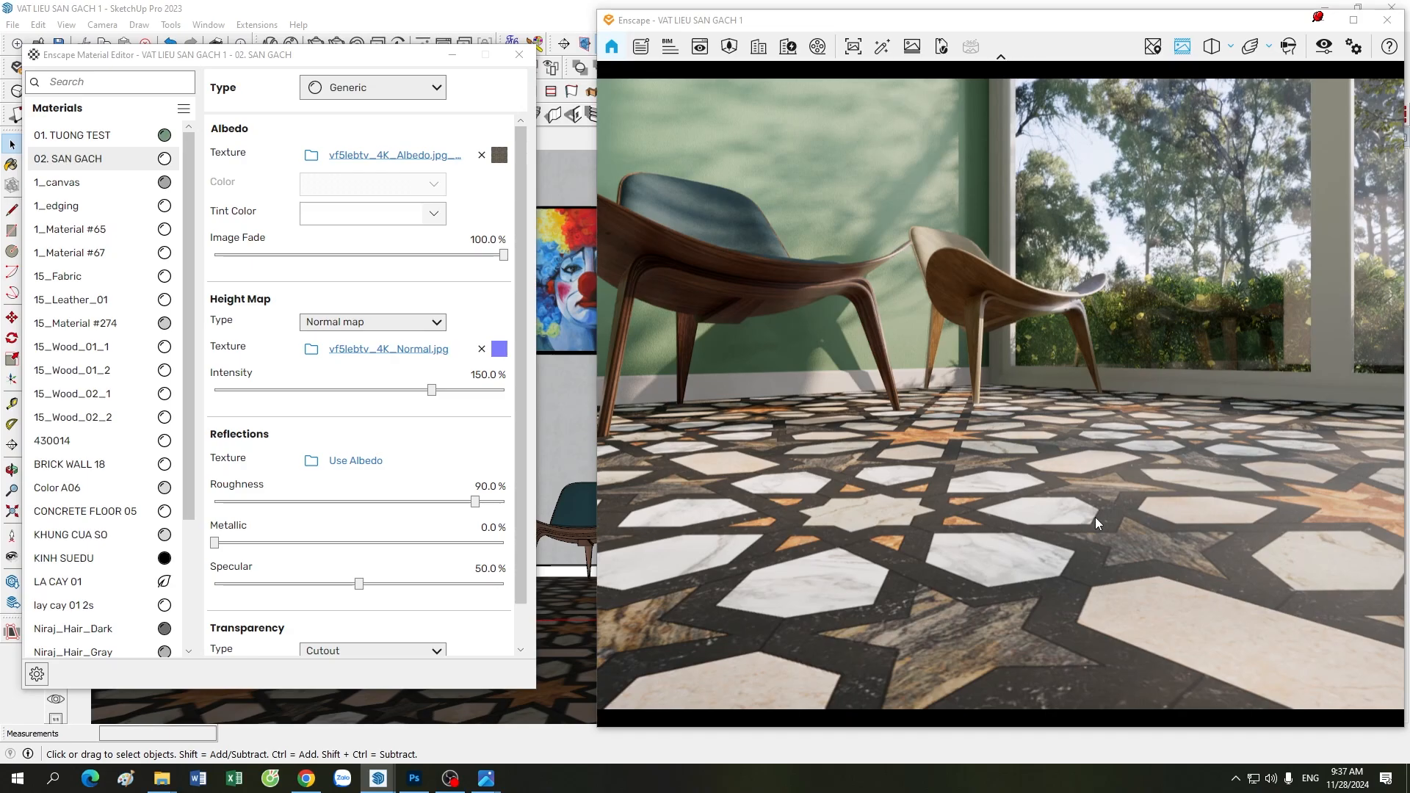
scroll(1024, 482, down, 3)
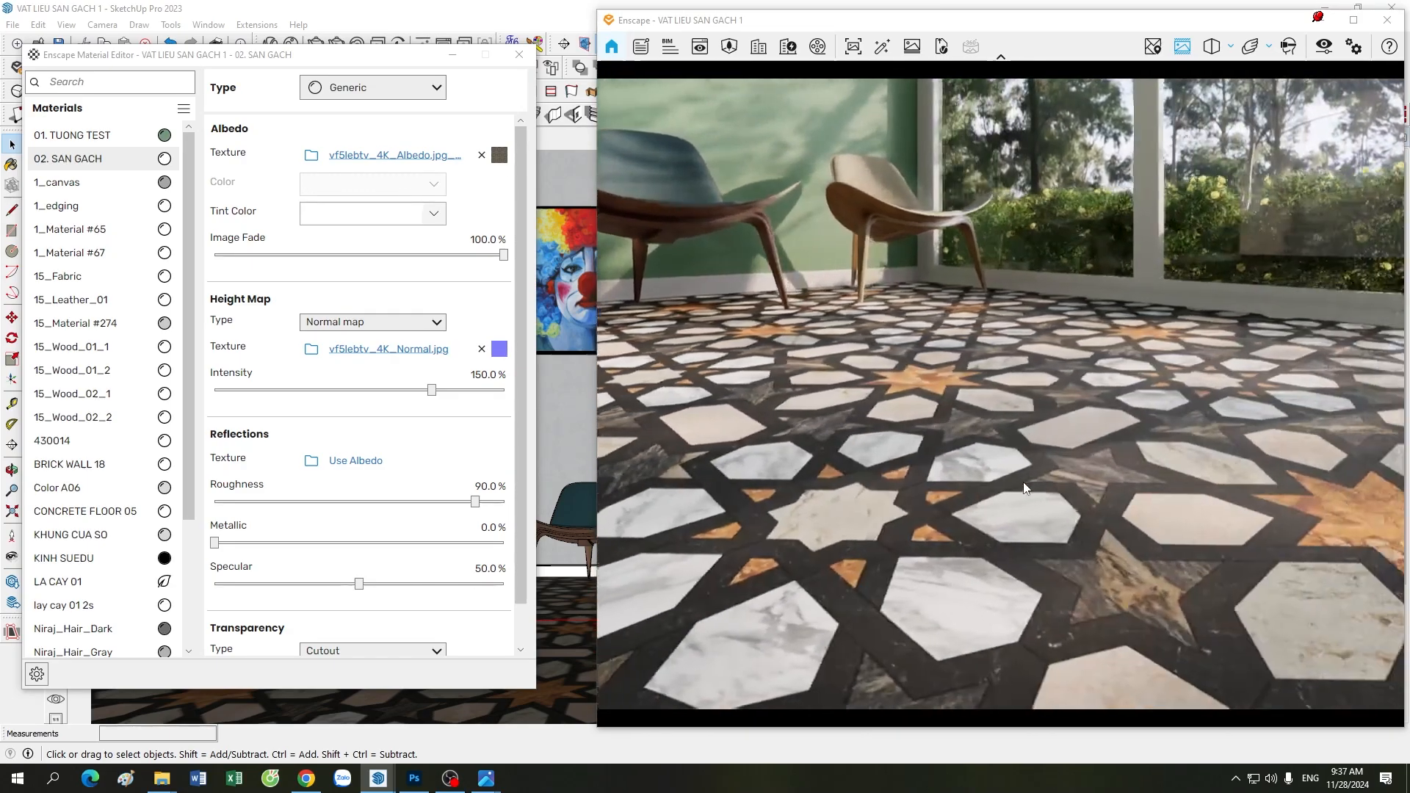
Try the roughness of 02. SAN GACH at 30% and 0%, checking the floor's reflections from around the chairs
right_drag(1024, 483, 1024, 445)
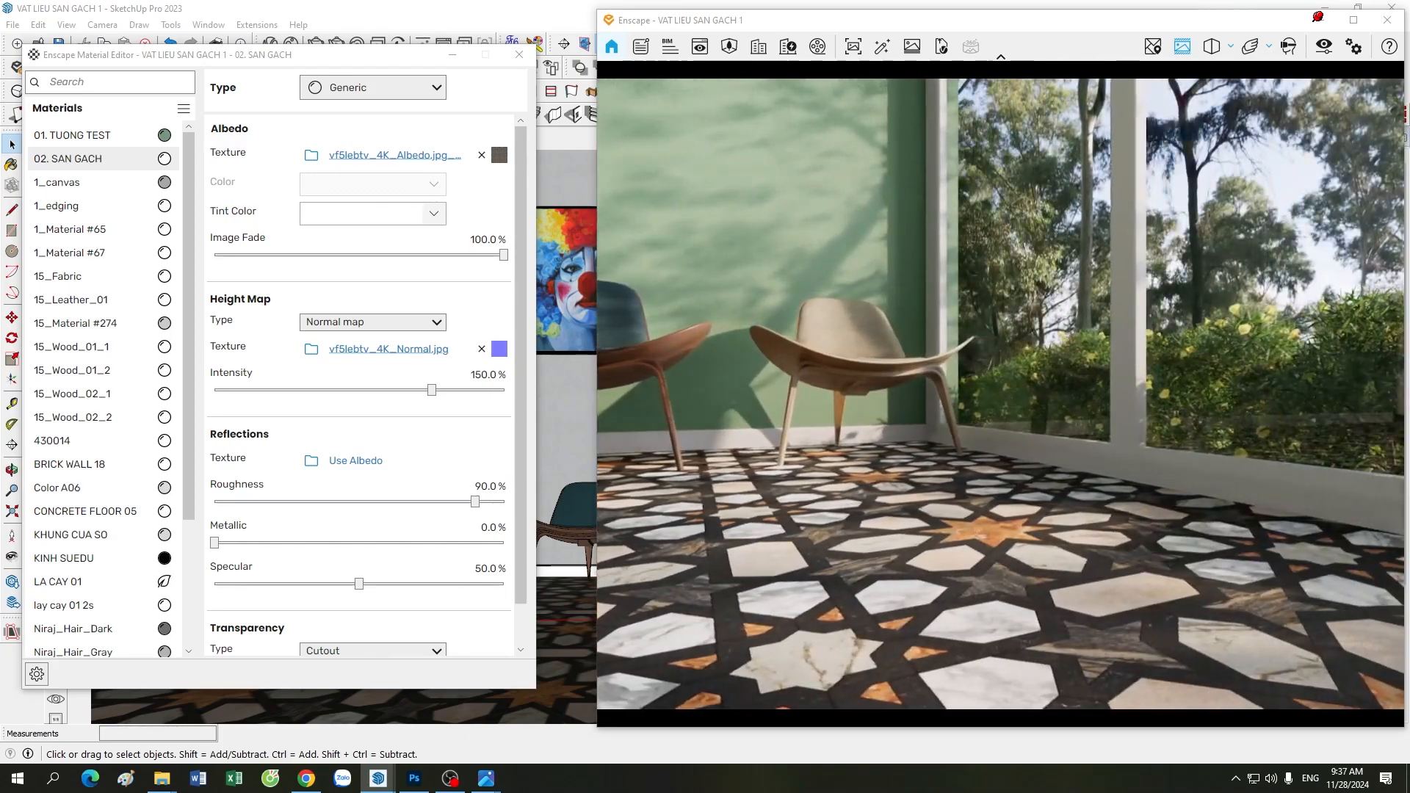
mouse_move(910, 507)
right_down()
mouse_move(1006, 518)
mouse_move(898, 483)
right_up()
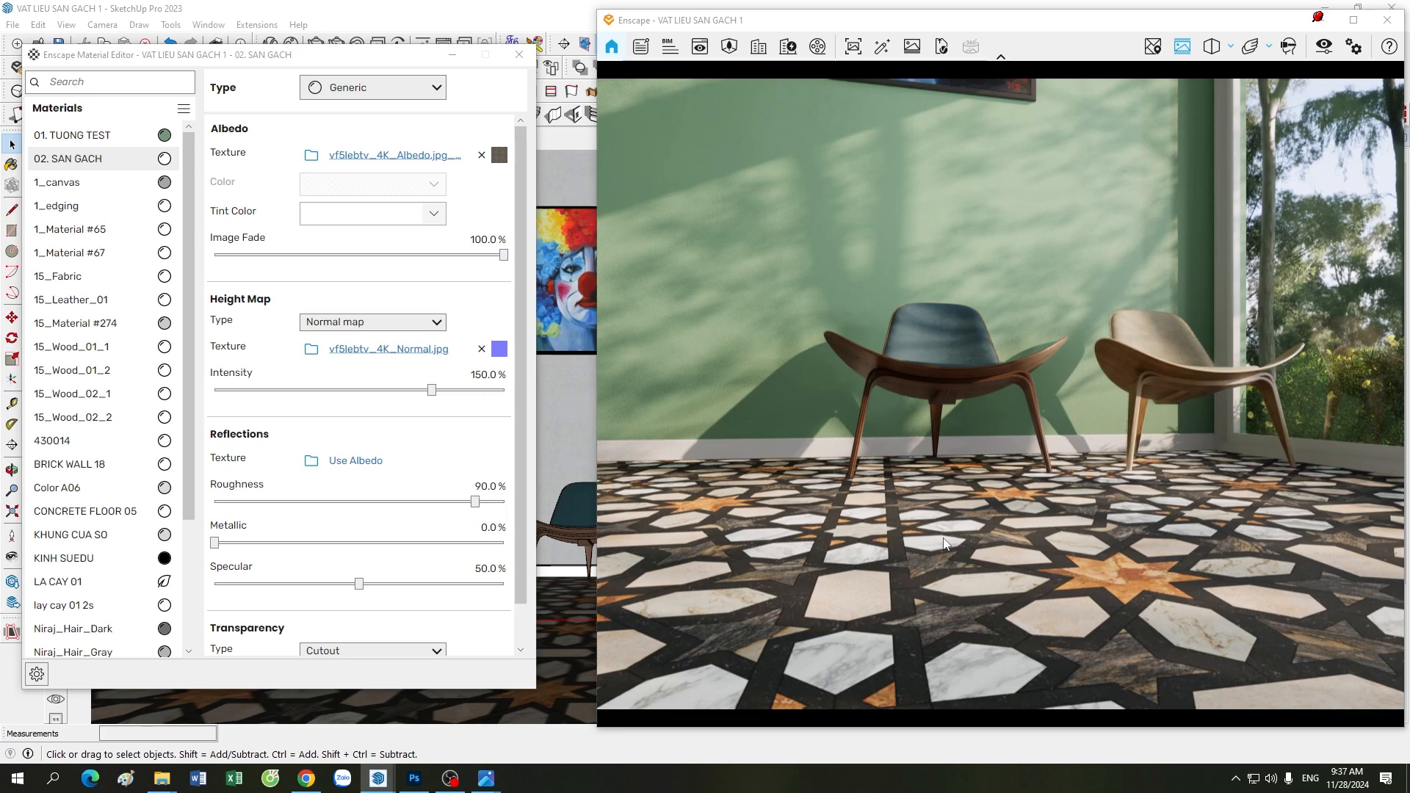
drag(943, 543, 981, 540)
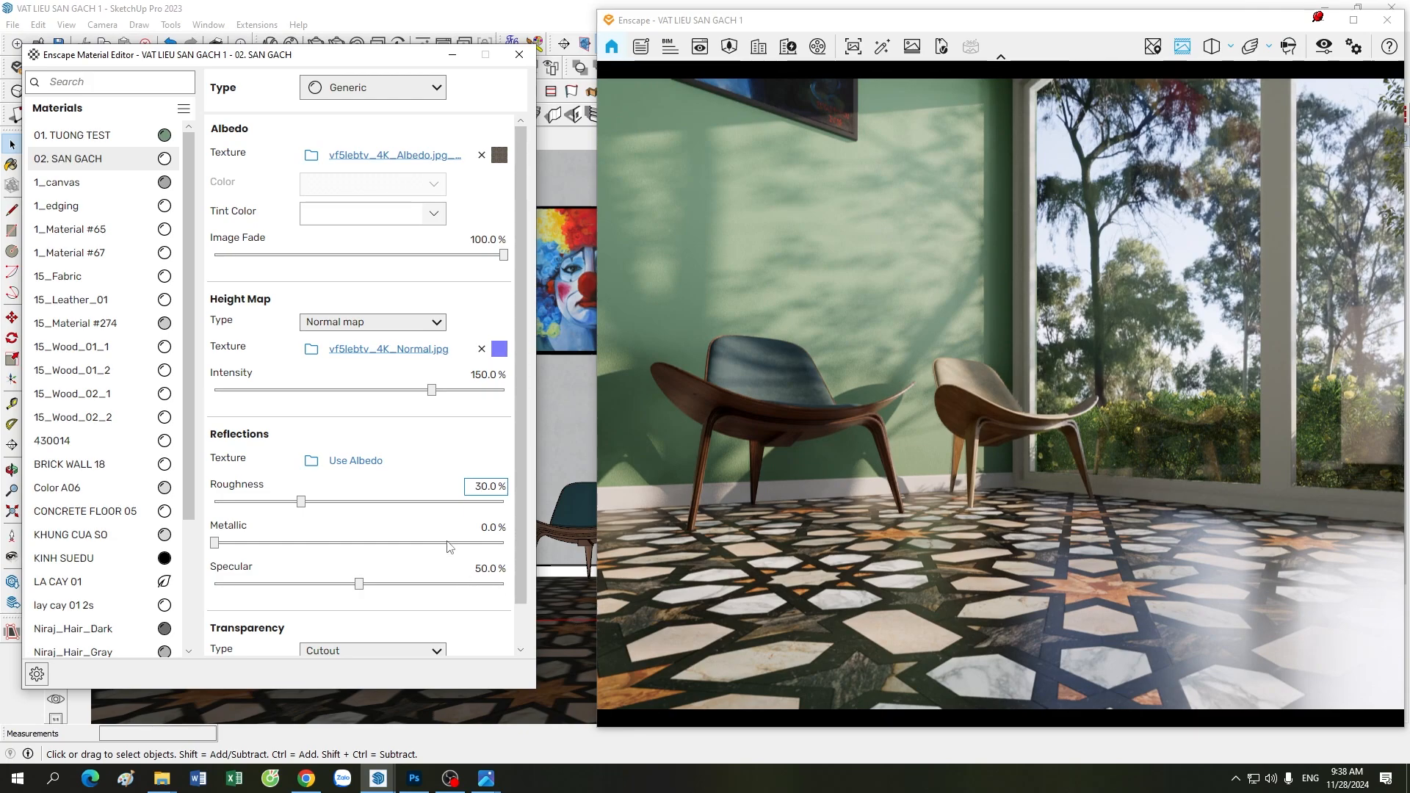
mouse_move(471, 568)
mouse_move(305, 507)
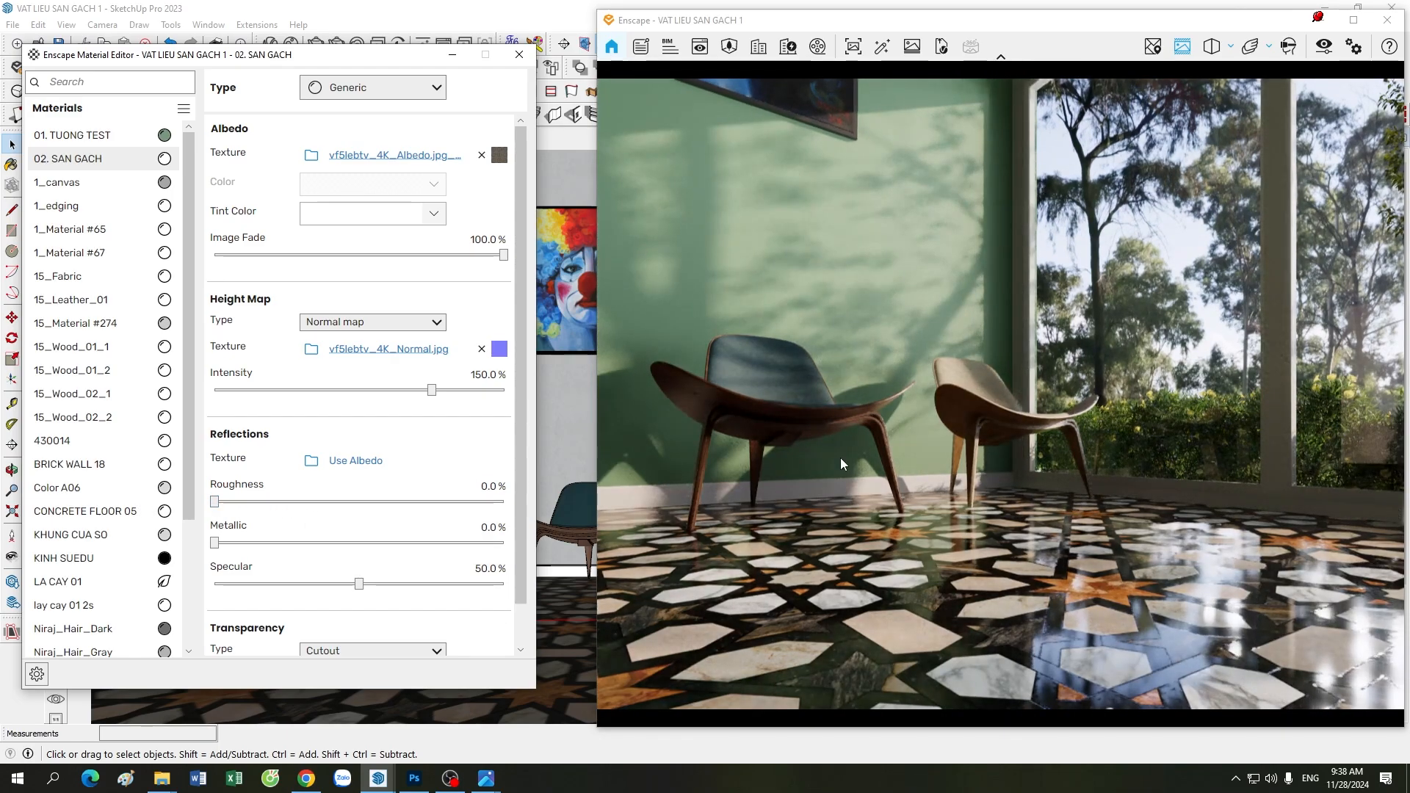
drag(847, 458, 846, 458)
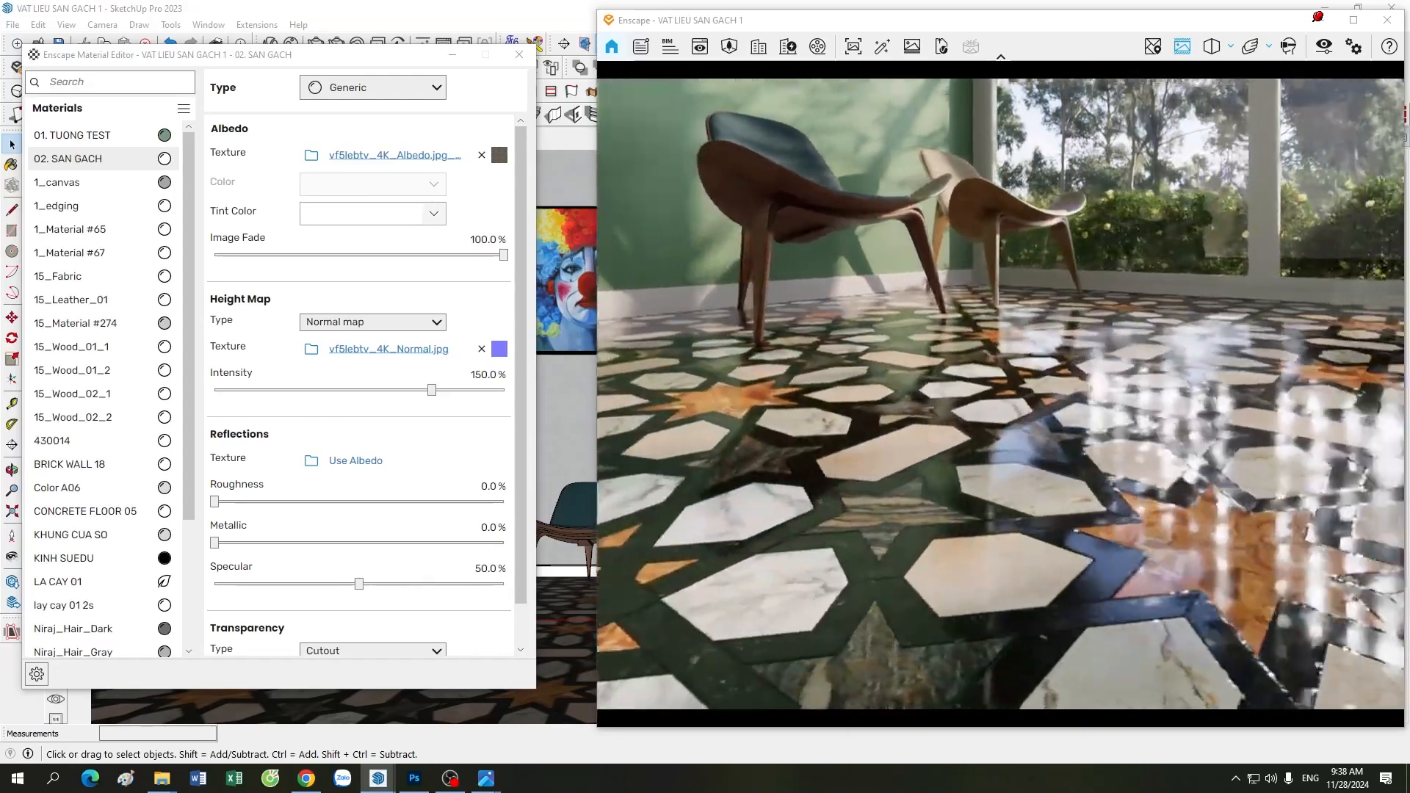
right_drag(847, 458, 847, 459)
Set the floor material's roughness to 30% and check the reflections near the windows
click(484, 489)
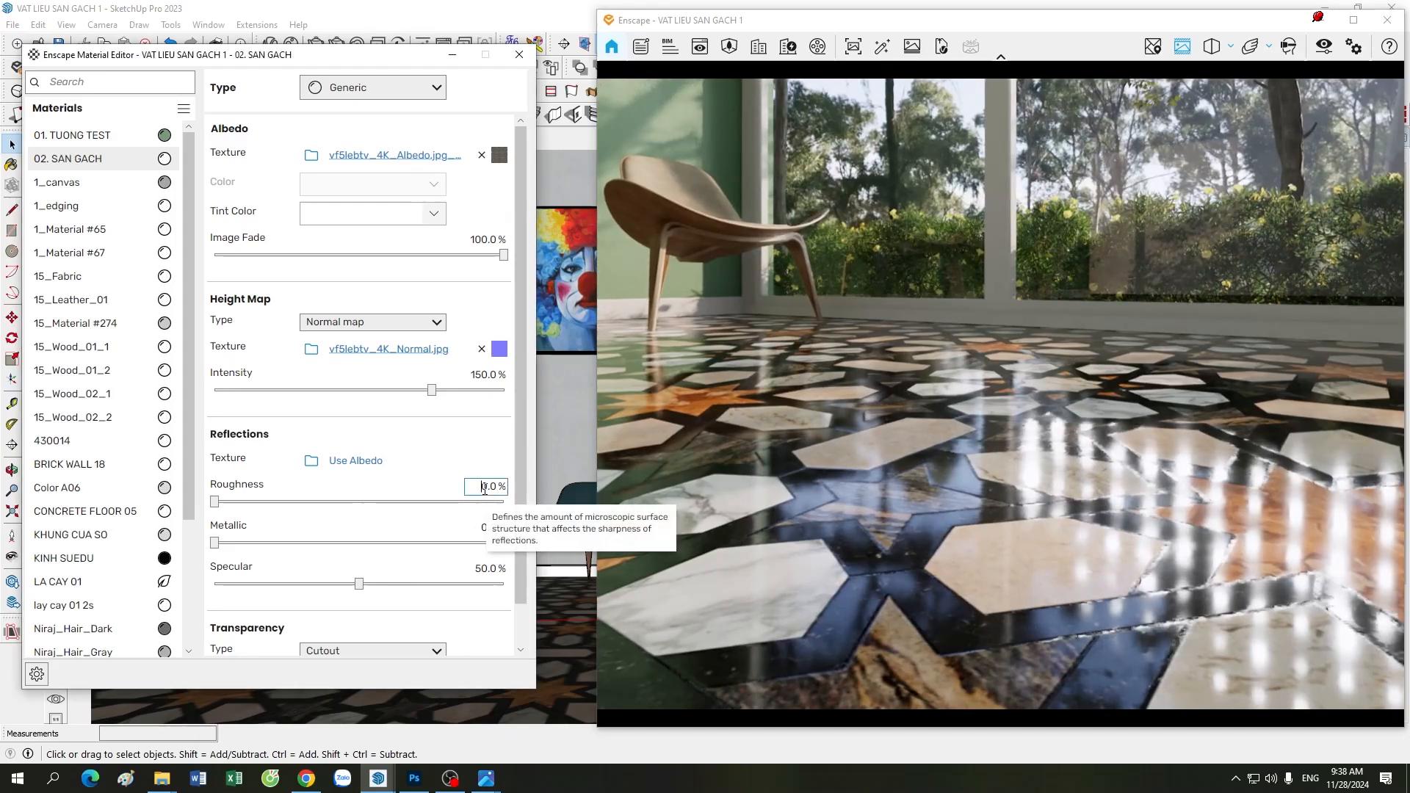
text(3)
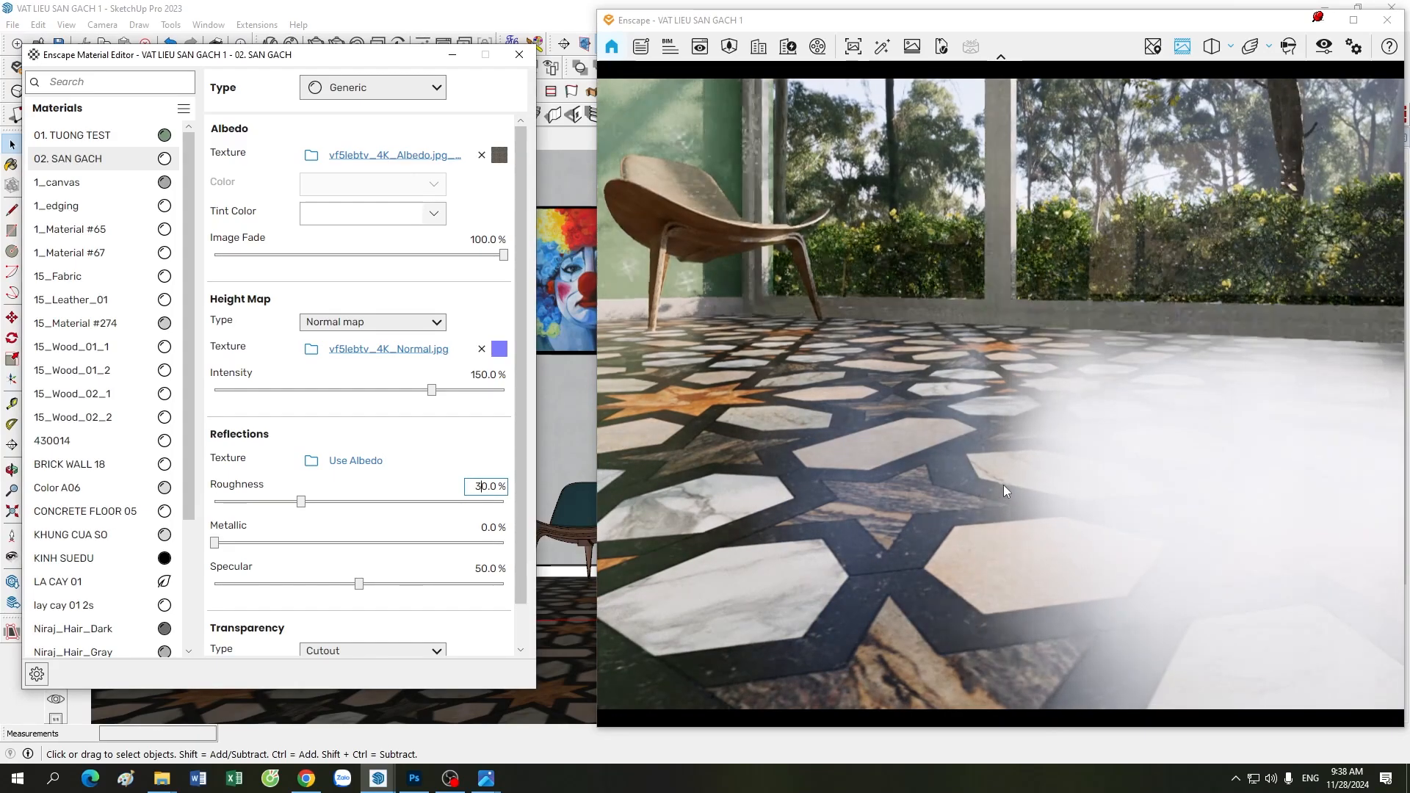
right_drag(1004, 485, 1168, 500)
scroll(1029, 473, up, 3)
key(d)
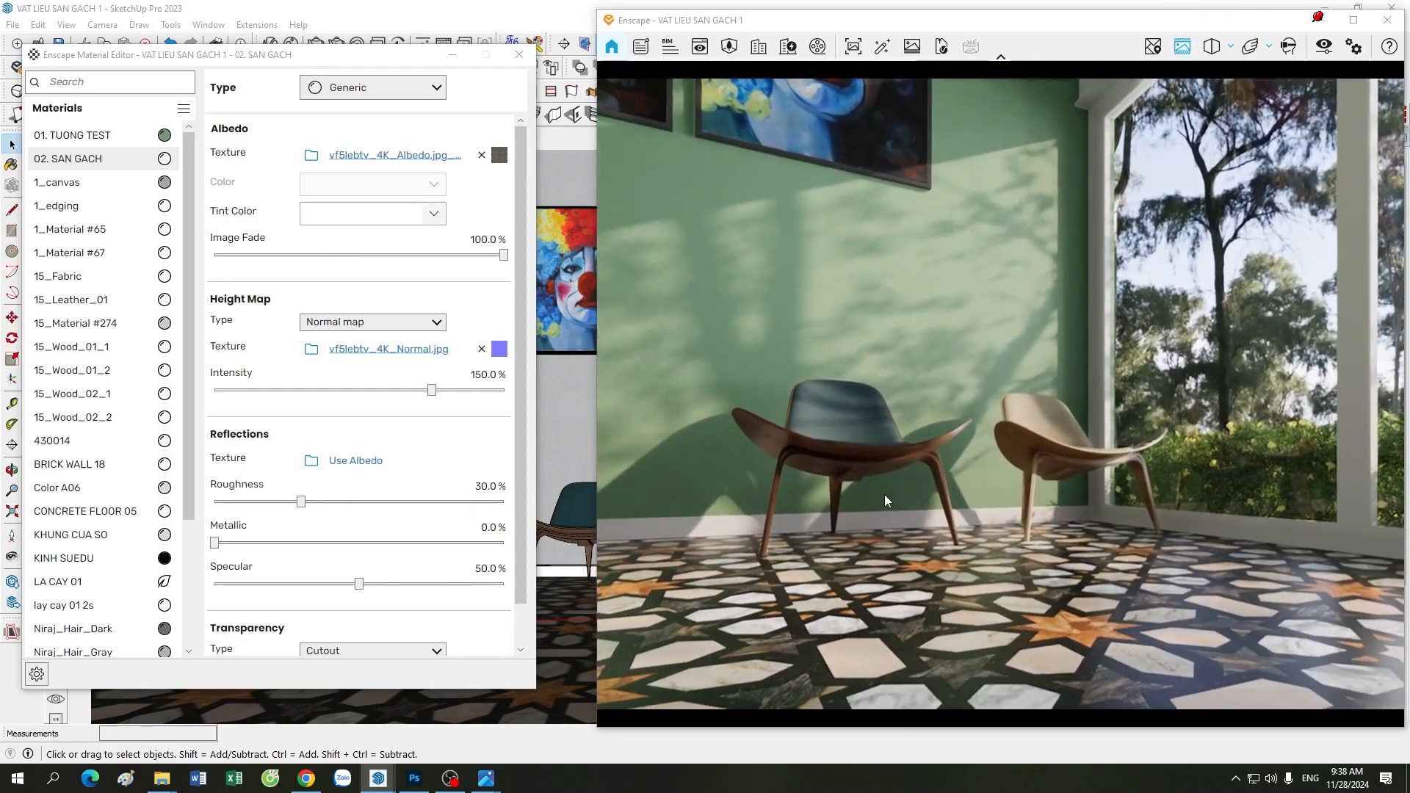
Try a roughness of 50% on the floor and compare its reflections near the chairs and the windows
click(482, 488)
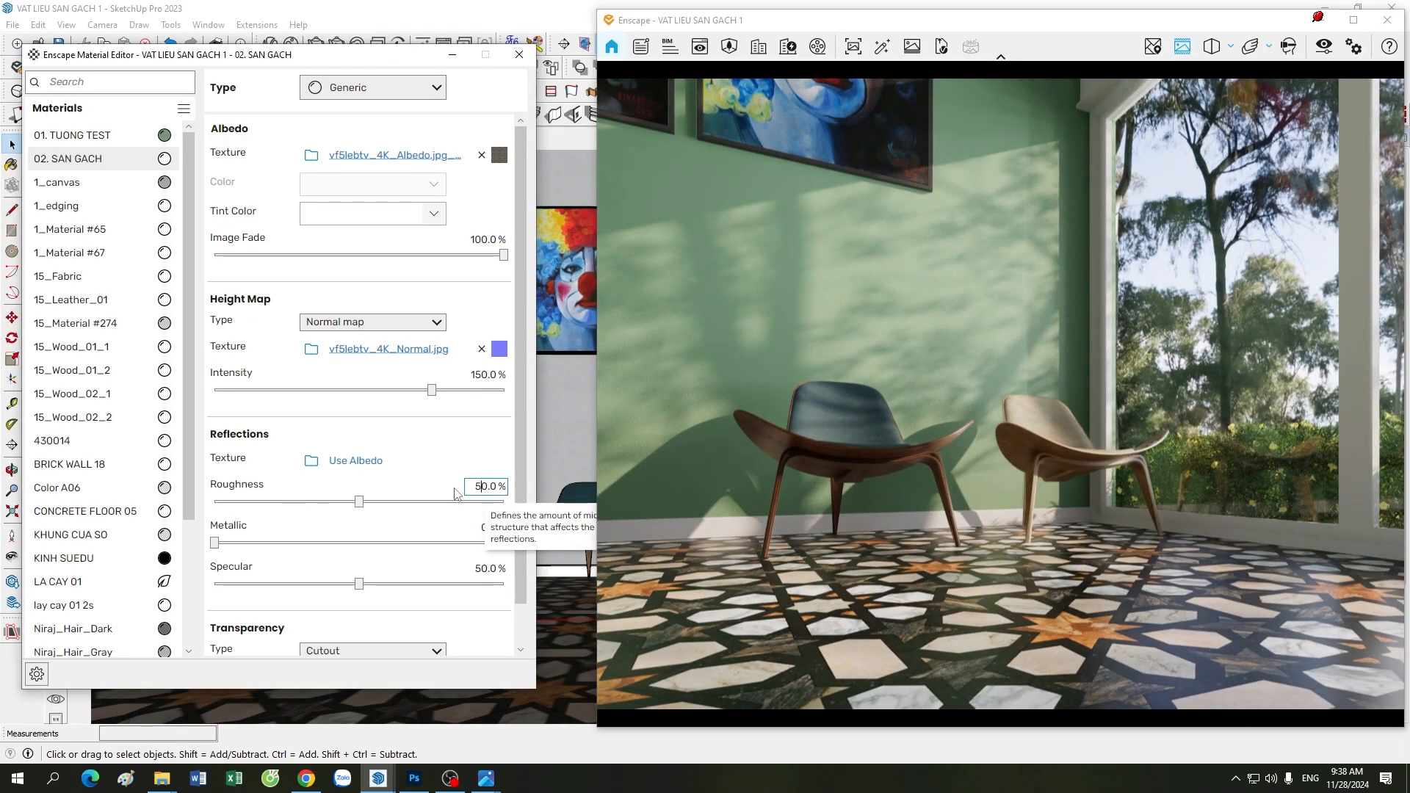
right_drag(821, 438, 836, 419)
mouse_move(922, 466)
right_down()
mouse_move(874, 485)
mouse_move(922, 460)
right_up()
right_drag(981, 499, 982, 527)
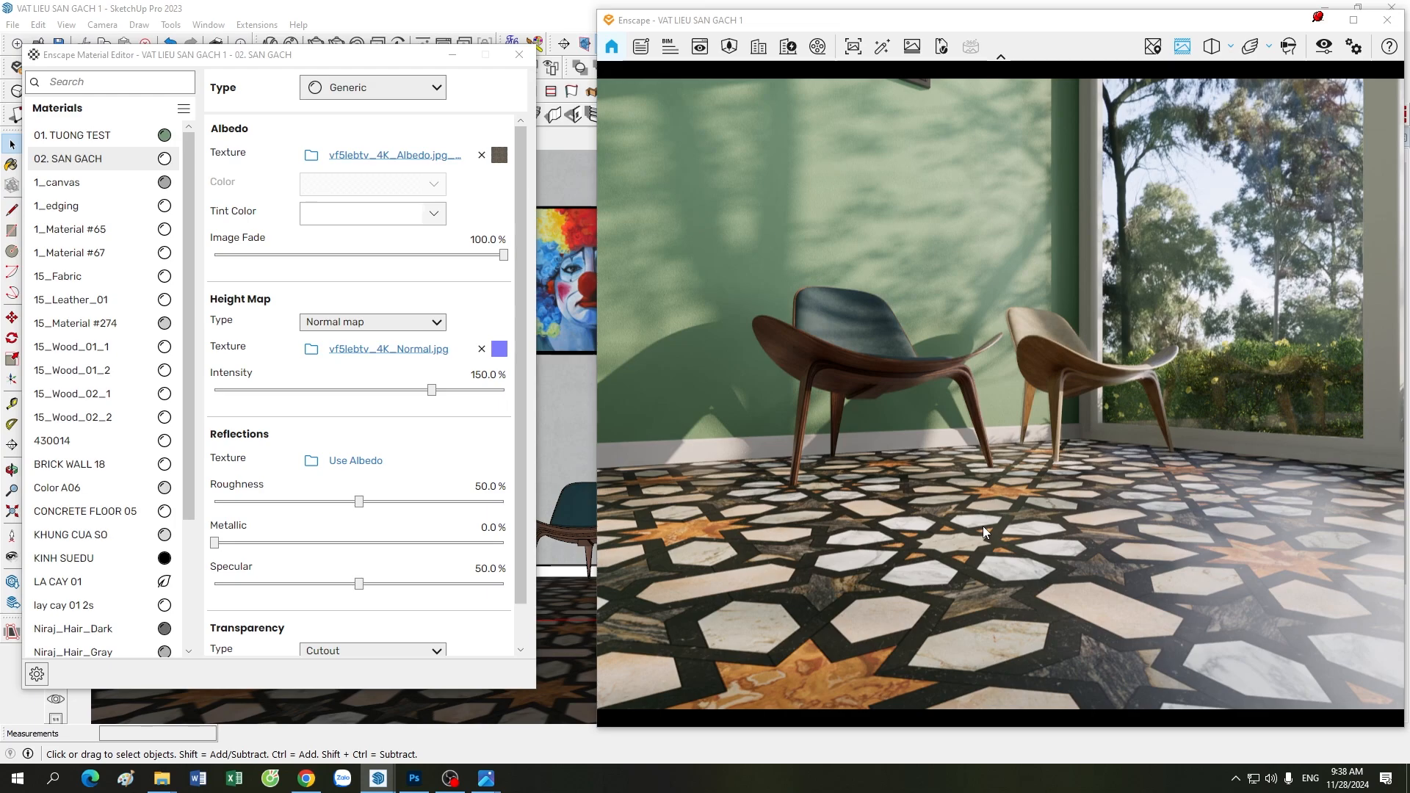
right_drag(1006, 529, 1008, 528)
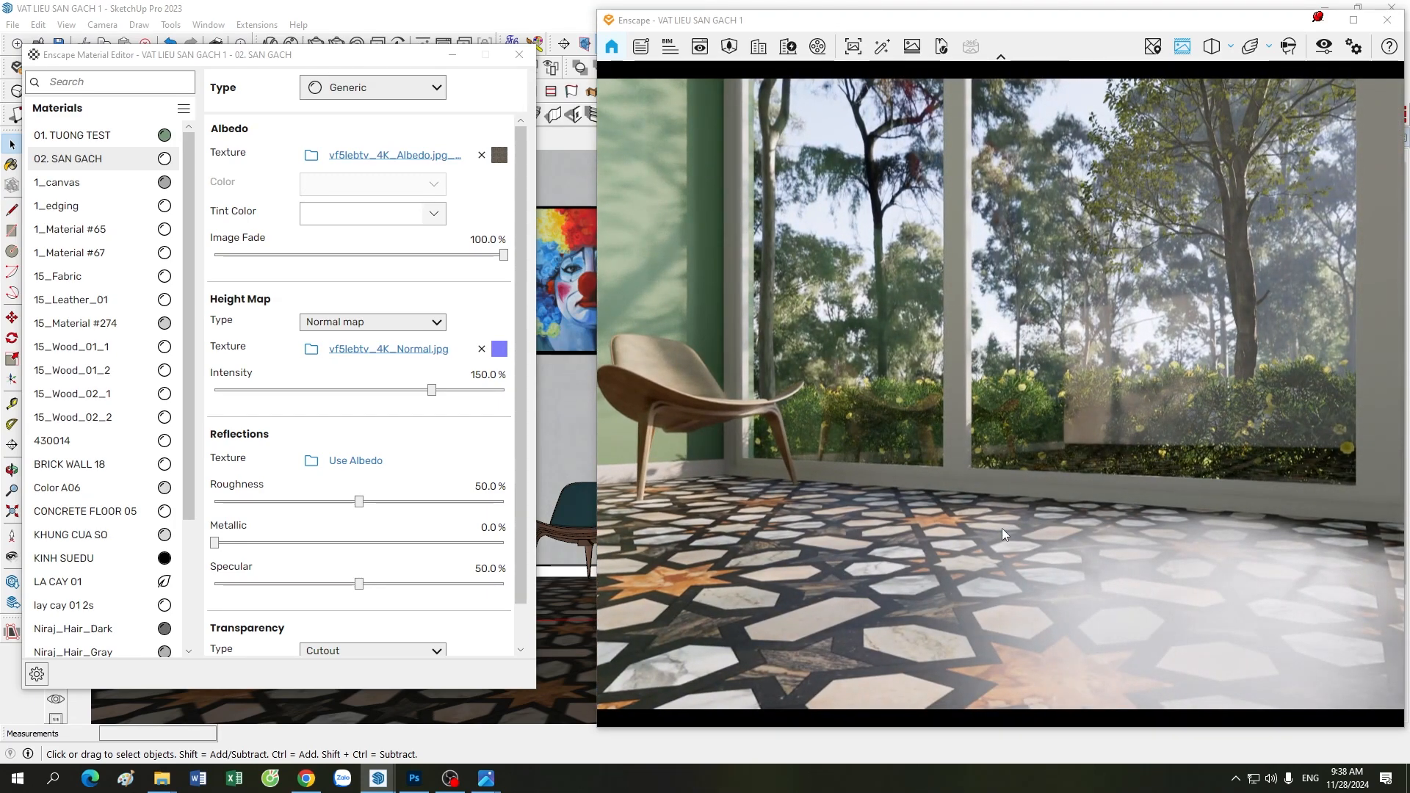
key(a)
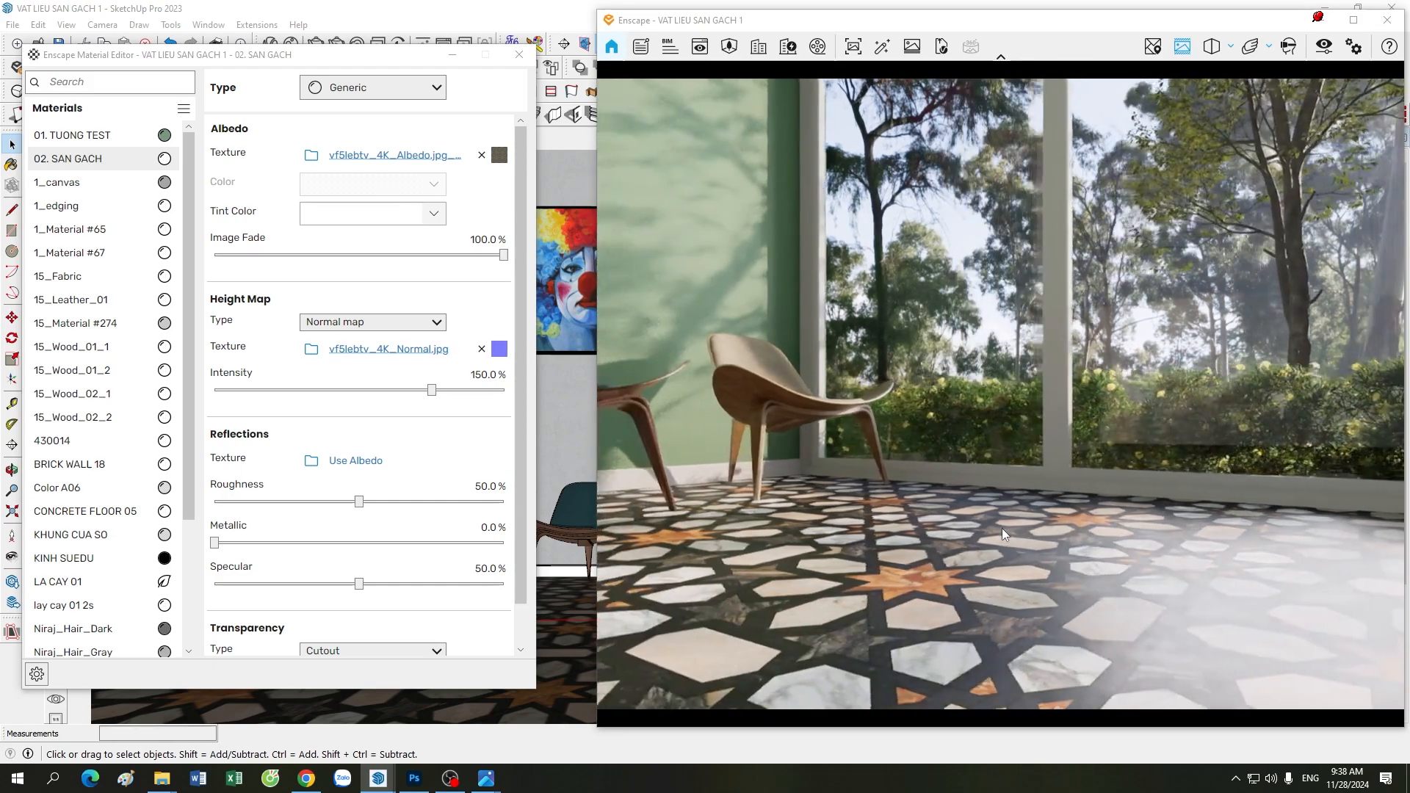
drag(1001, 528, 954, 528)
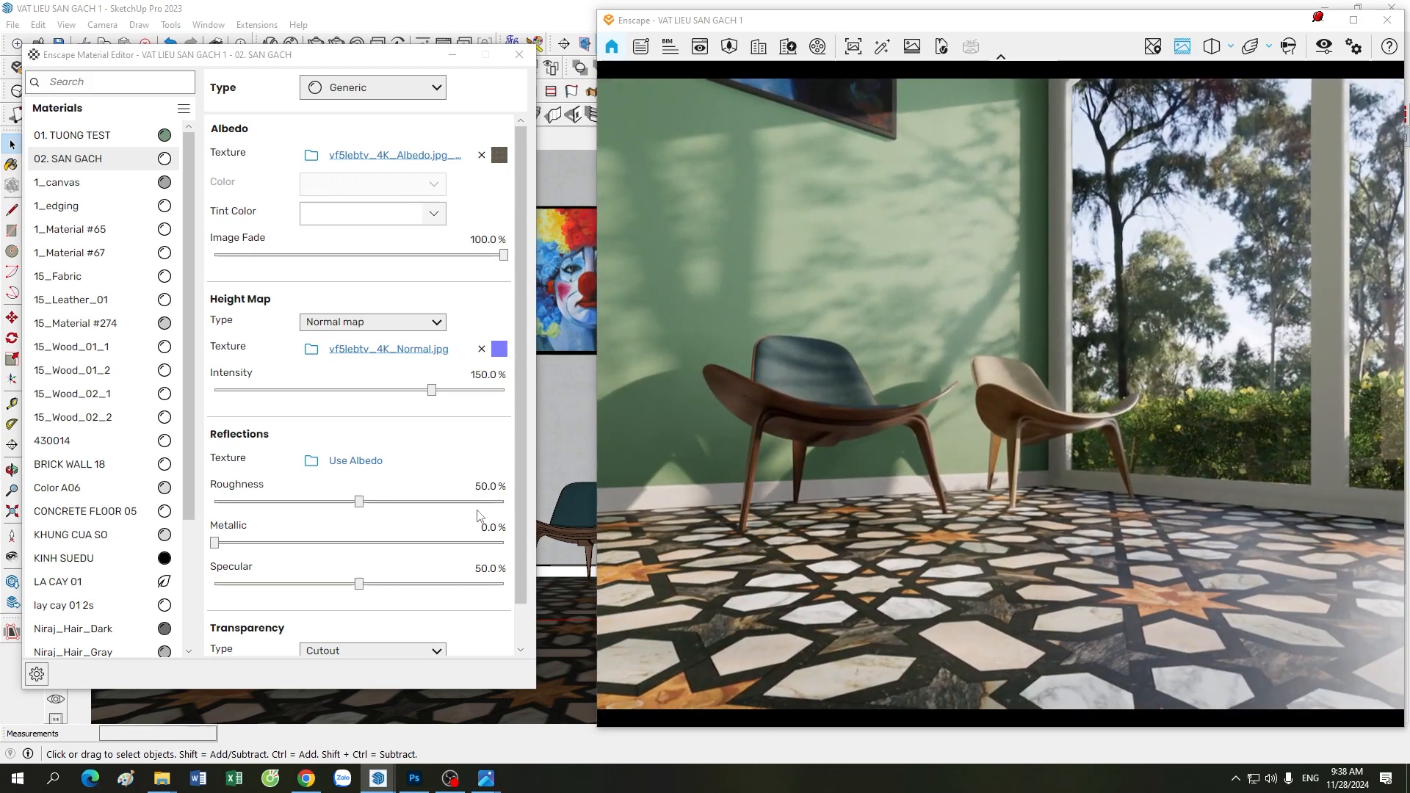
Return the roughness to 30% and load DIRTY.jpg as the reflections texture of 02. SAN GACH
click(482, 486)
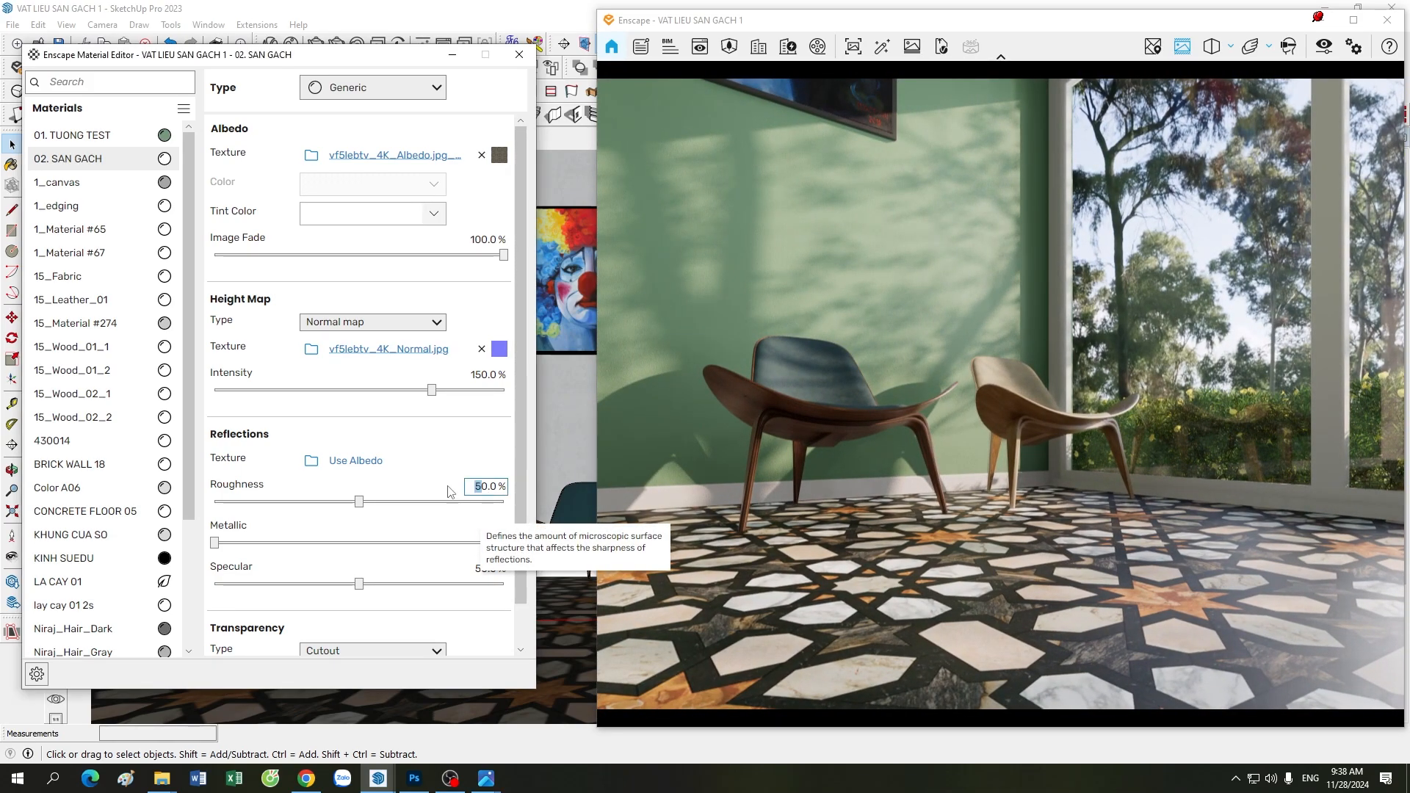
text(3)
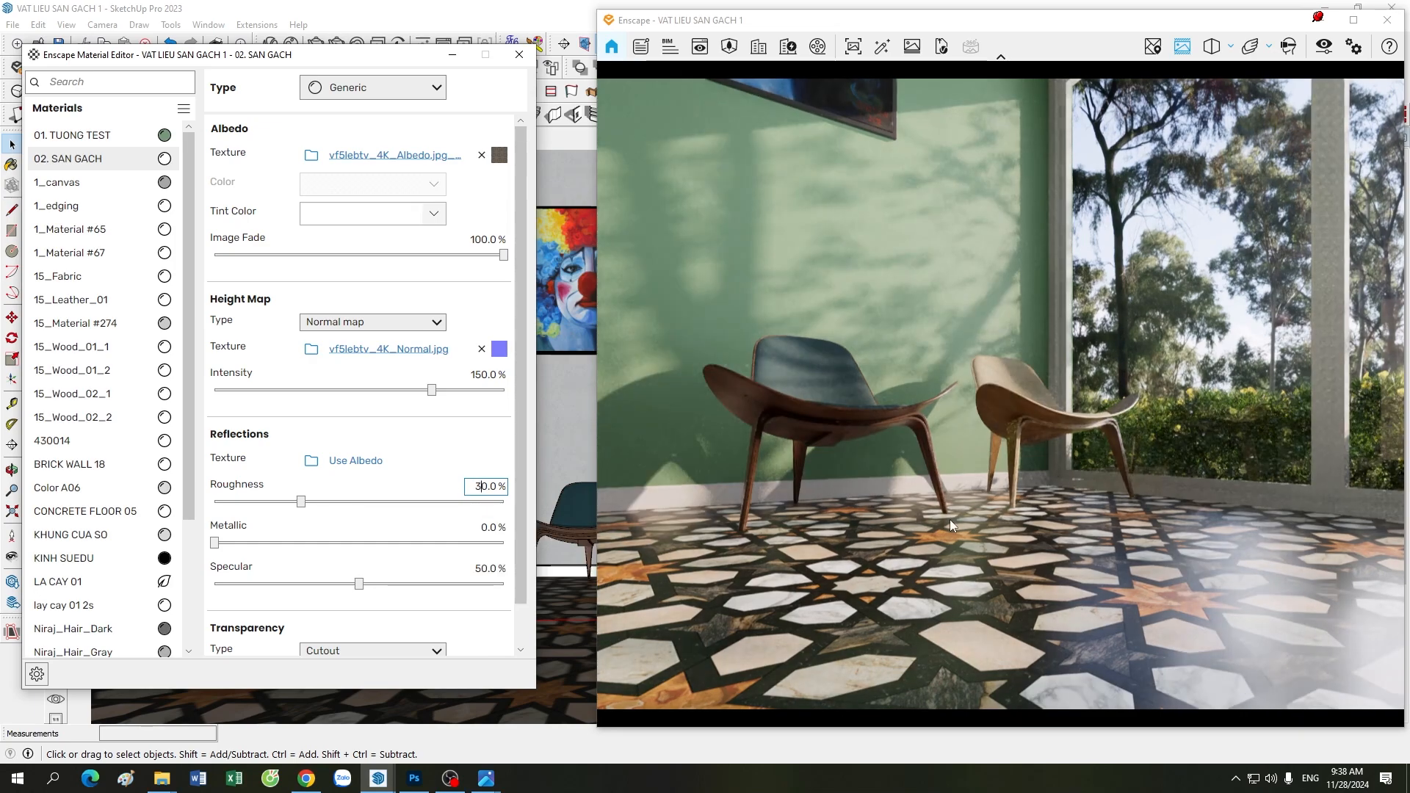
click(311, 460)
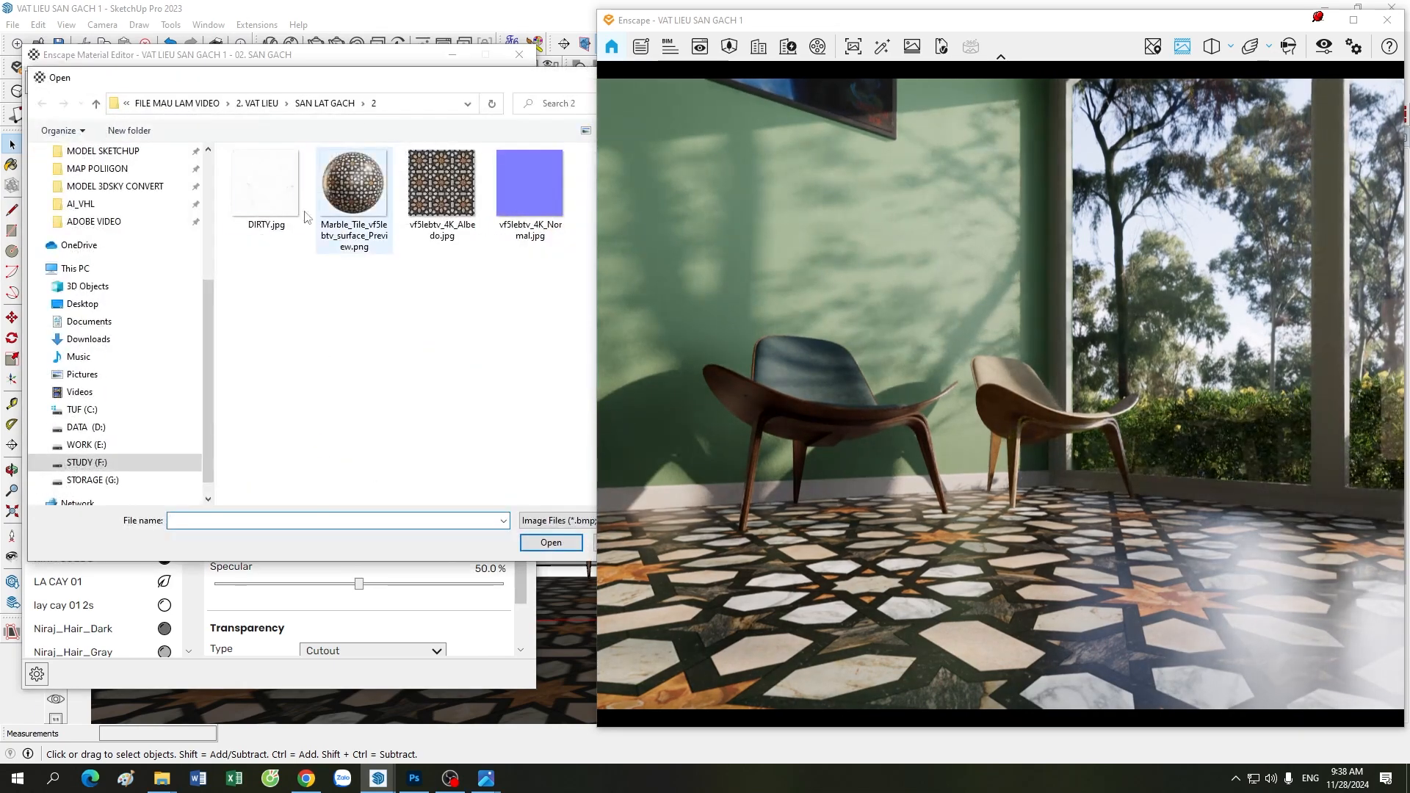
click(280, 196)
double_click(280, 197)
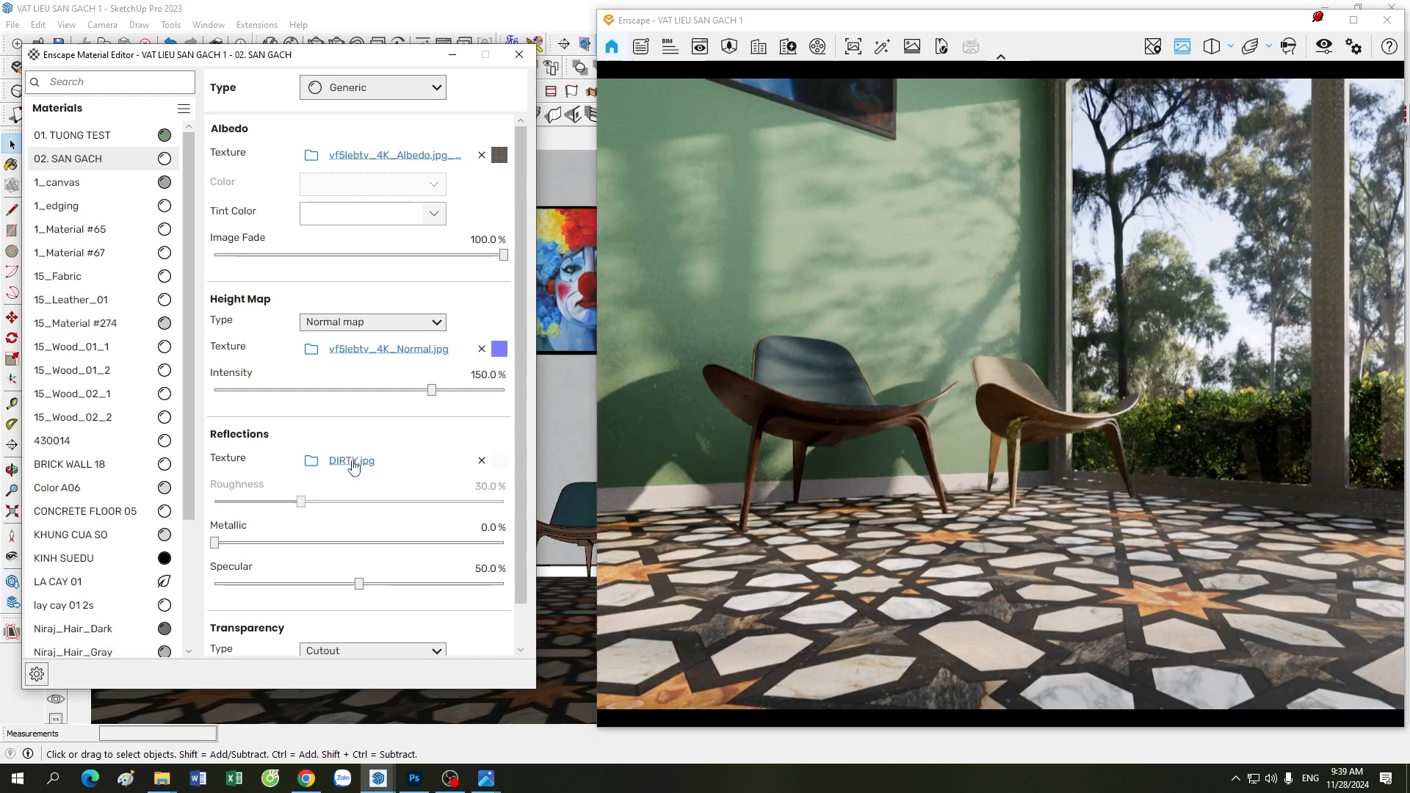
Disable Use Albedo Texture values for DIRTY.jpg and set its width and height to 0.5 m
click(499, 461)
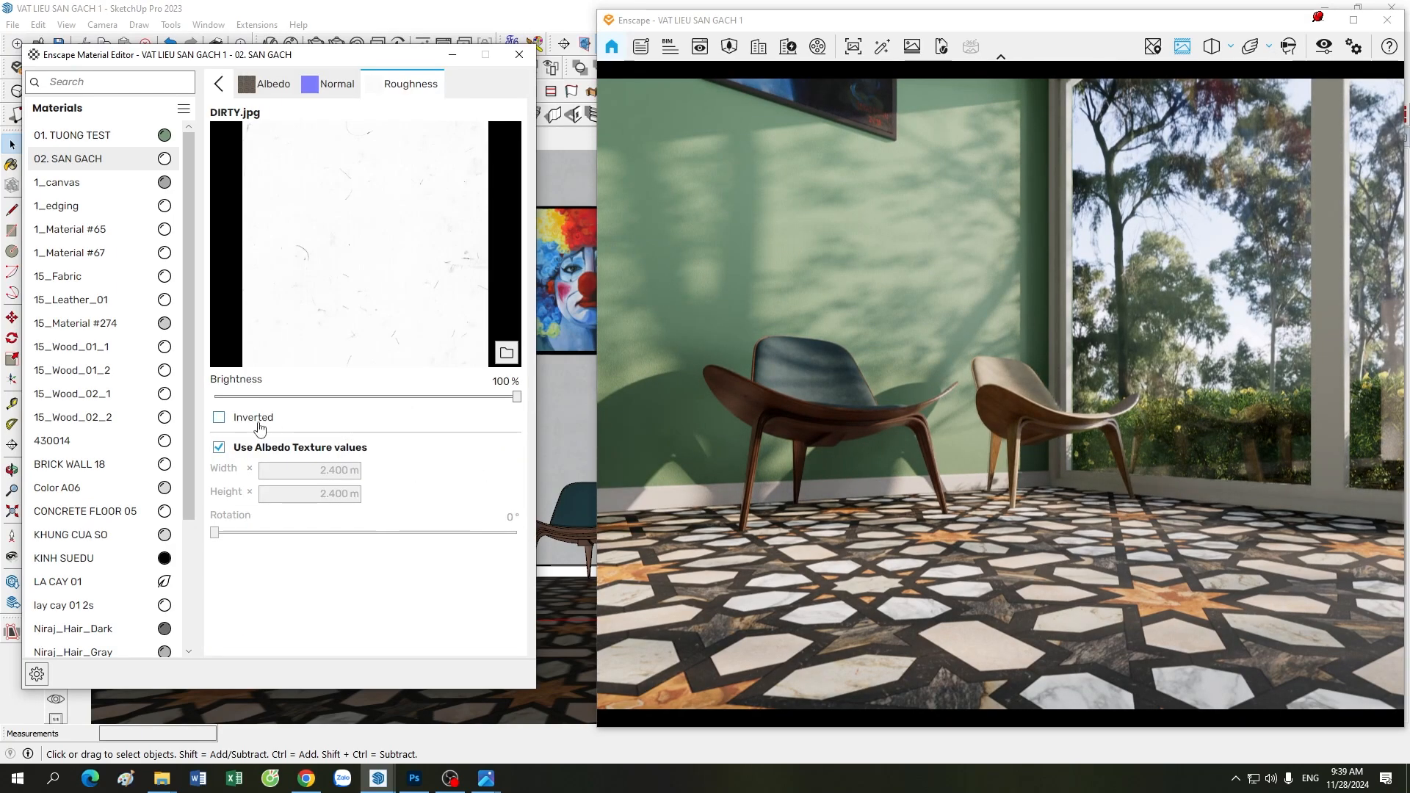
click(219, 83)
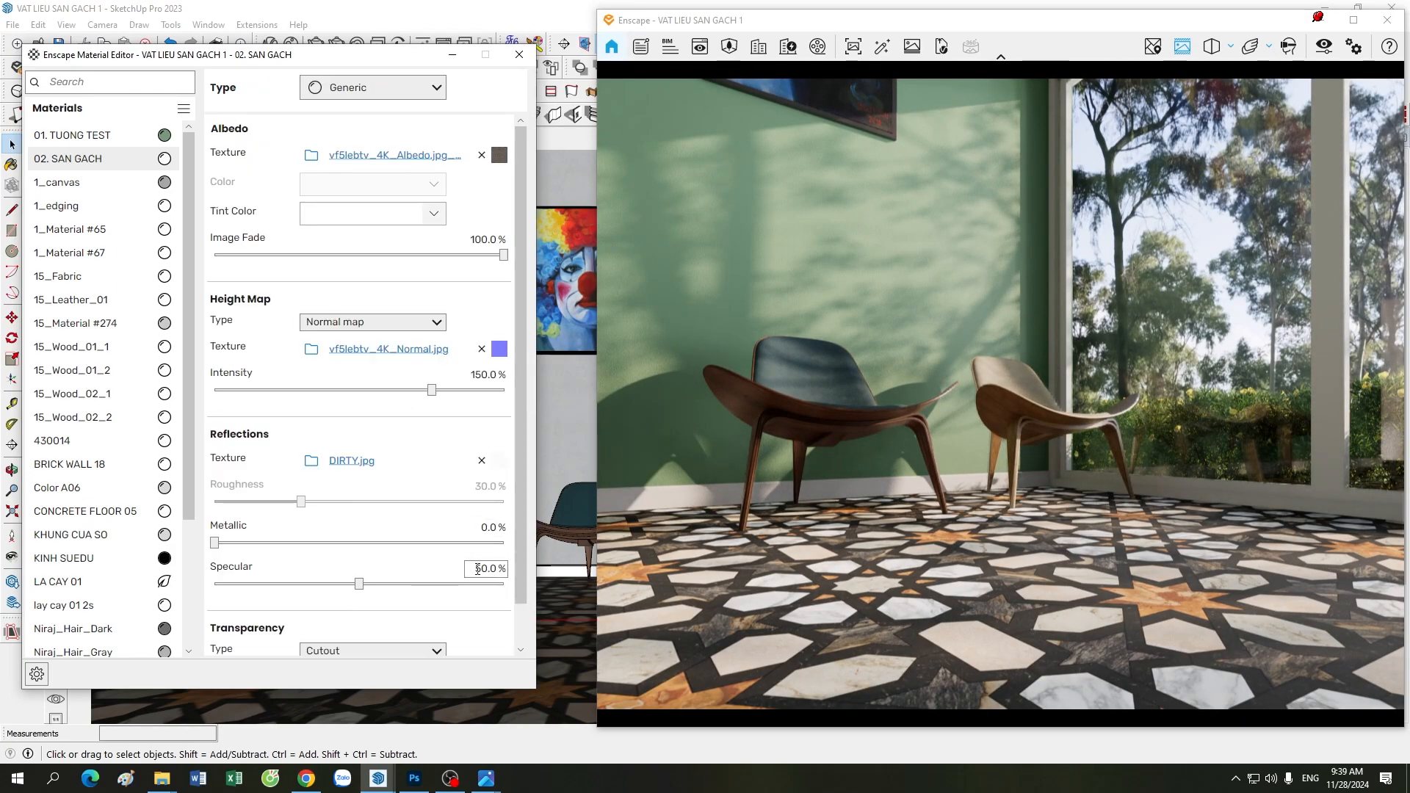
click(499, 461)
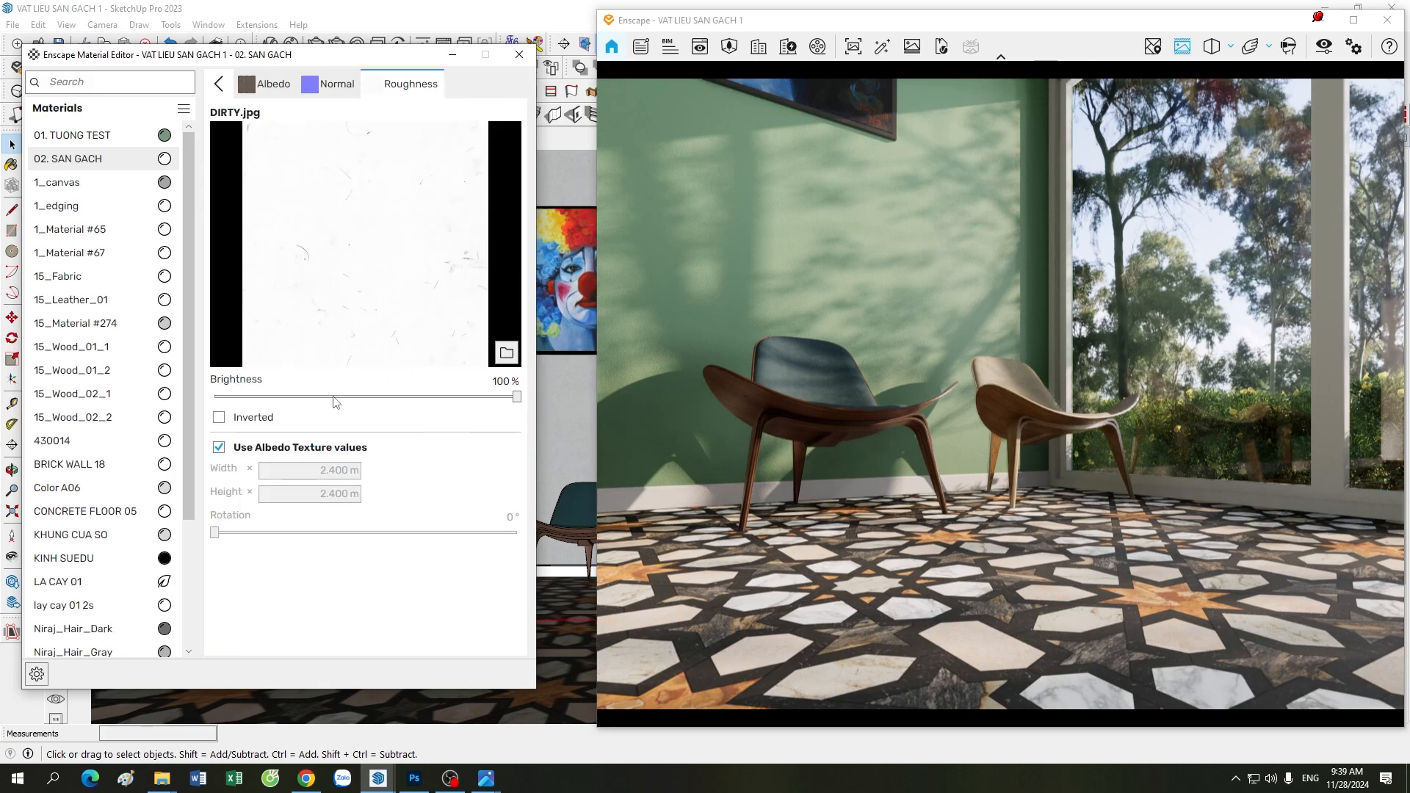
click(251, 450)
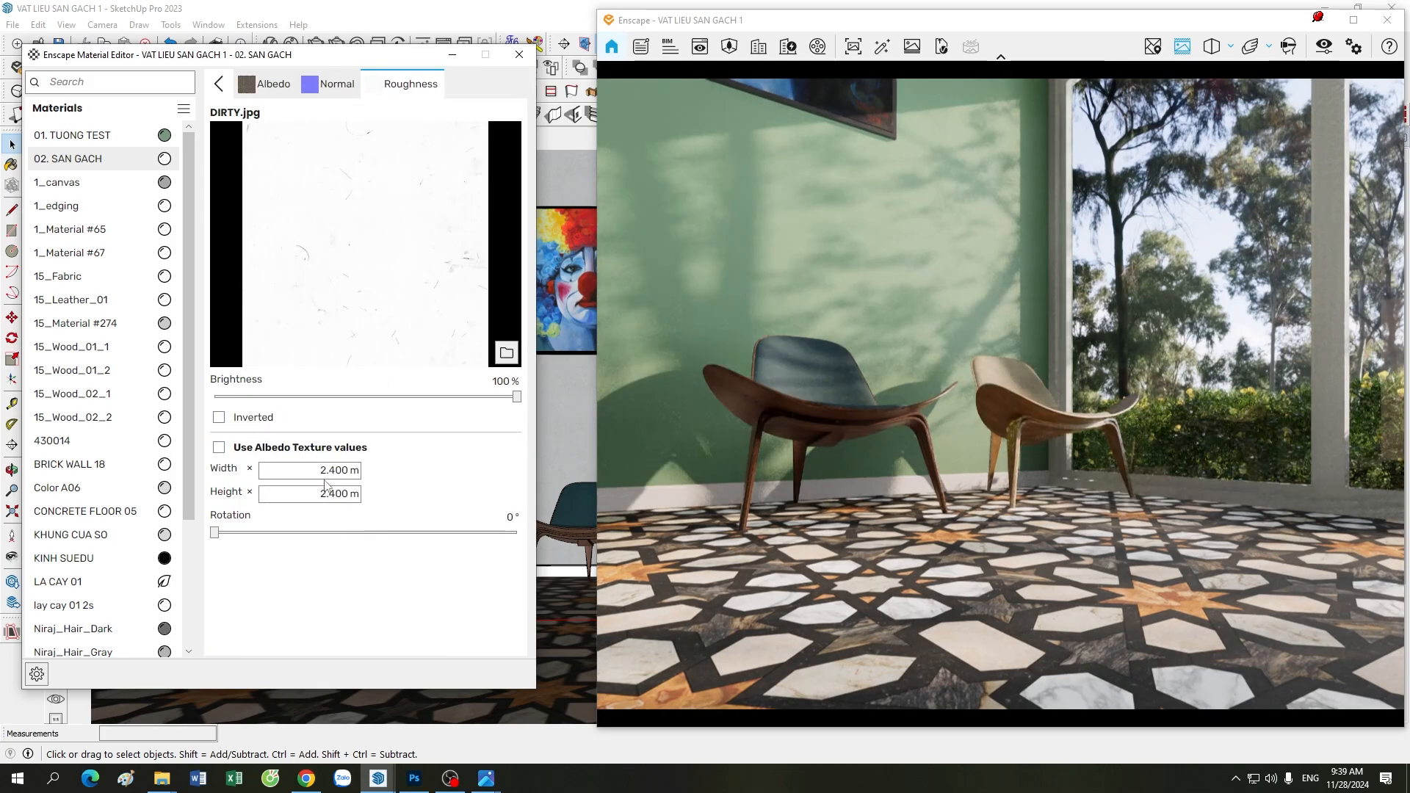
double_click(350, 473)
text(0)
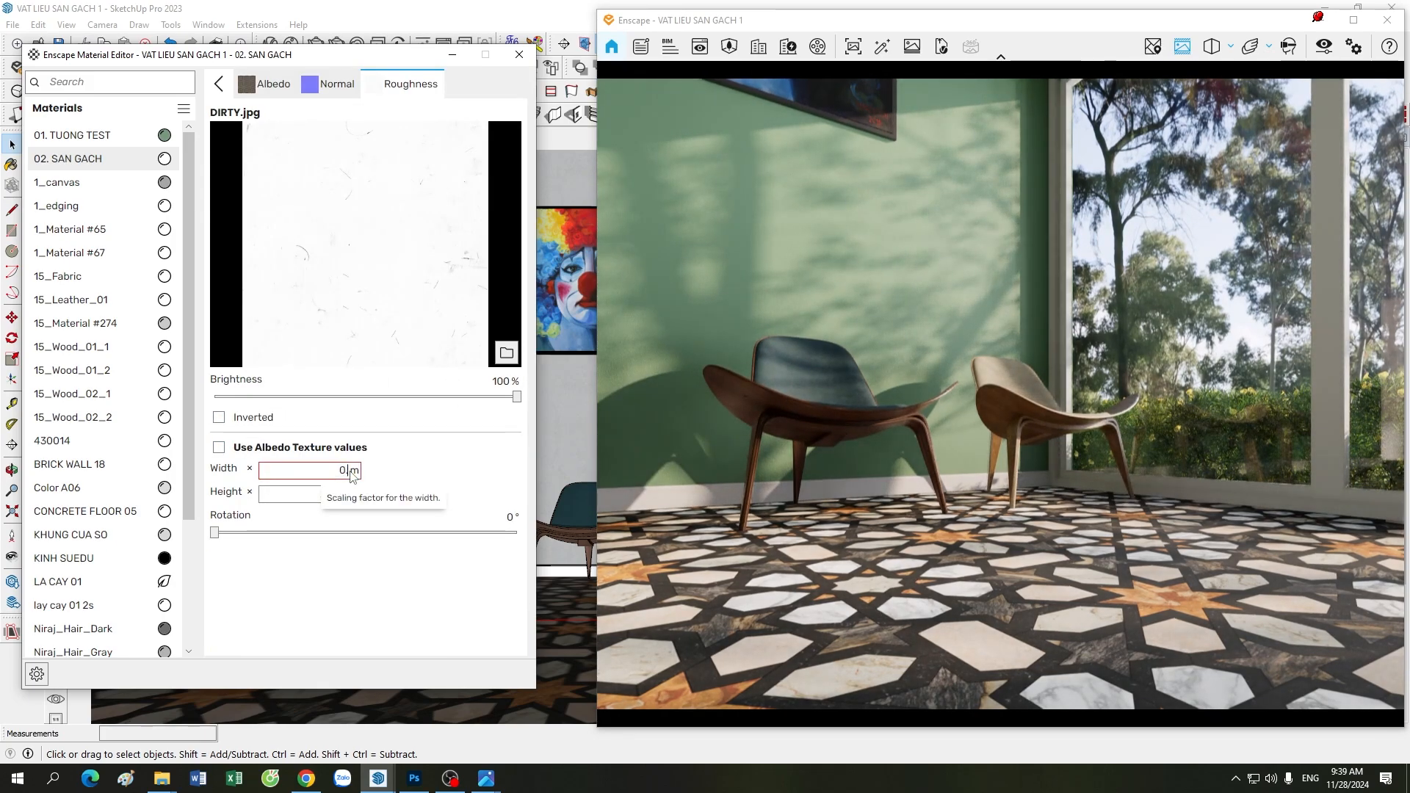
text(.5)
key(Tab)
text(0)
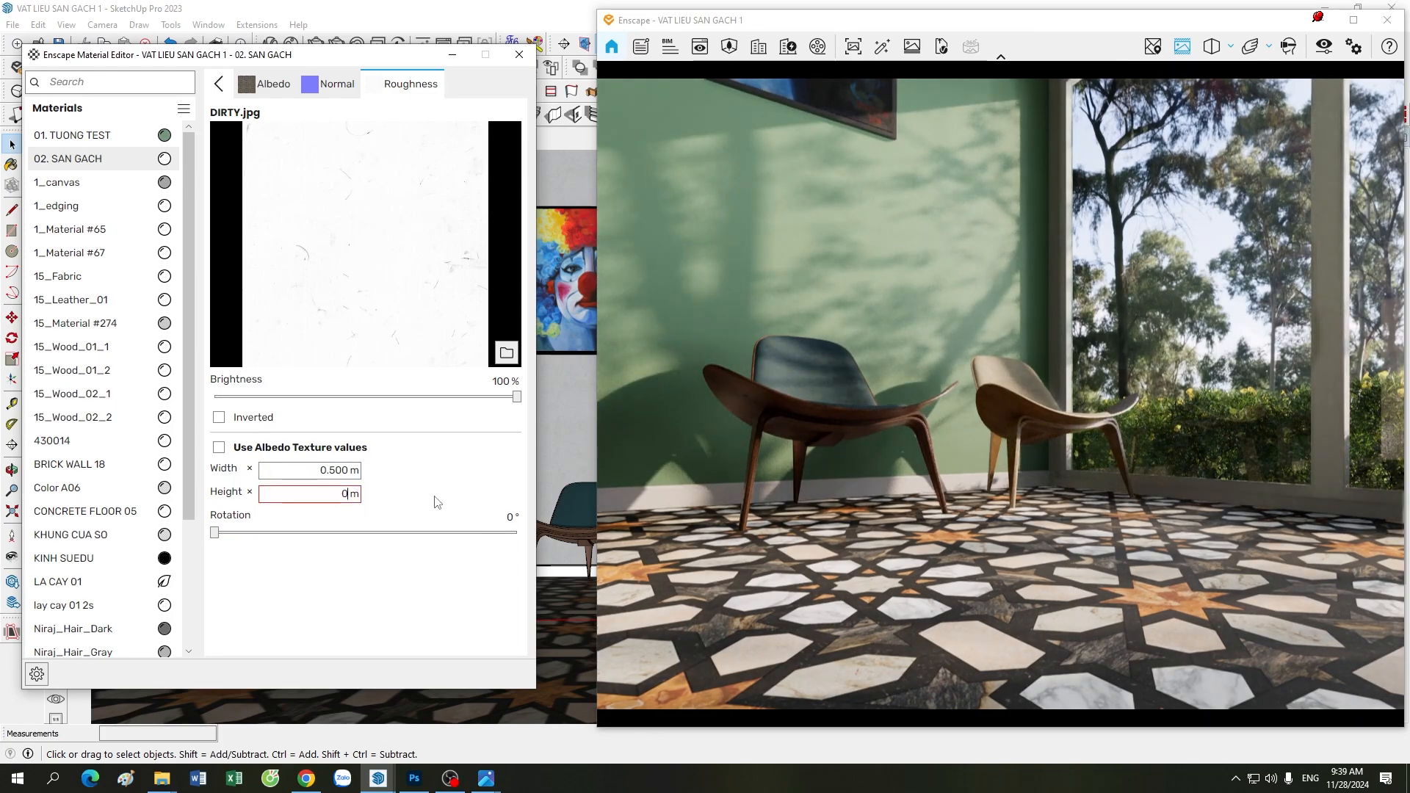
text(.5)
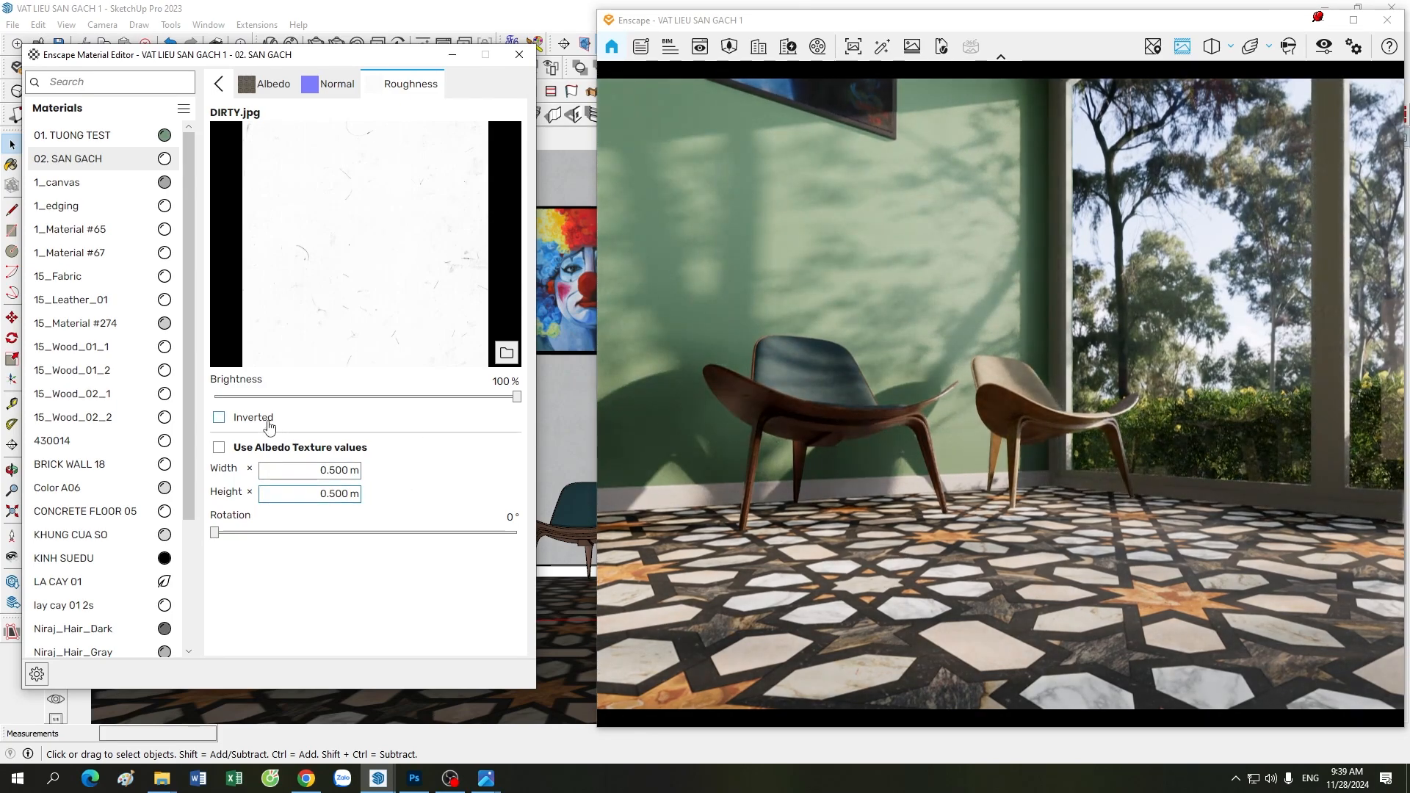
Invert the DIRTY.jpg roughness texture, set its brightness to 70%, and check the floor's reflections
click(268, 424)
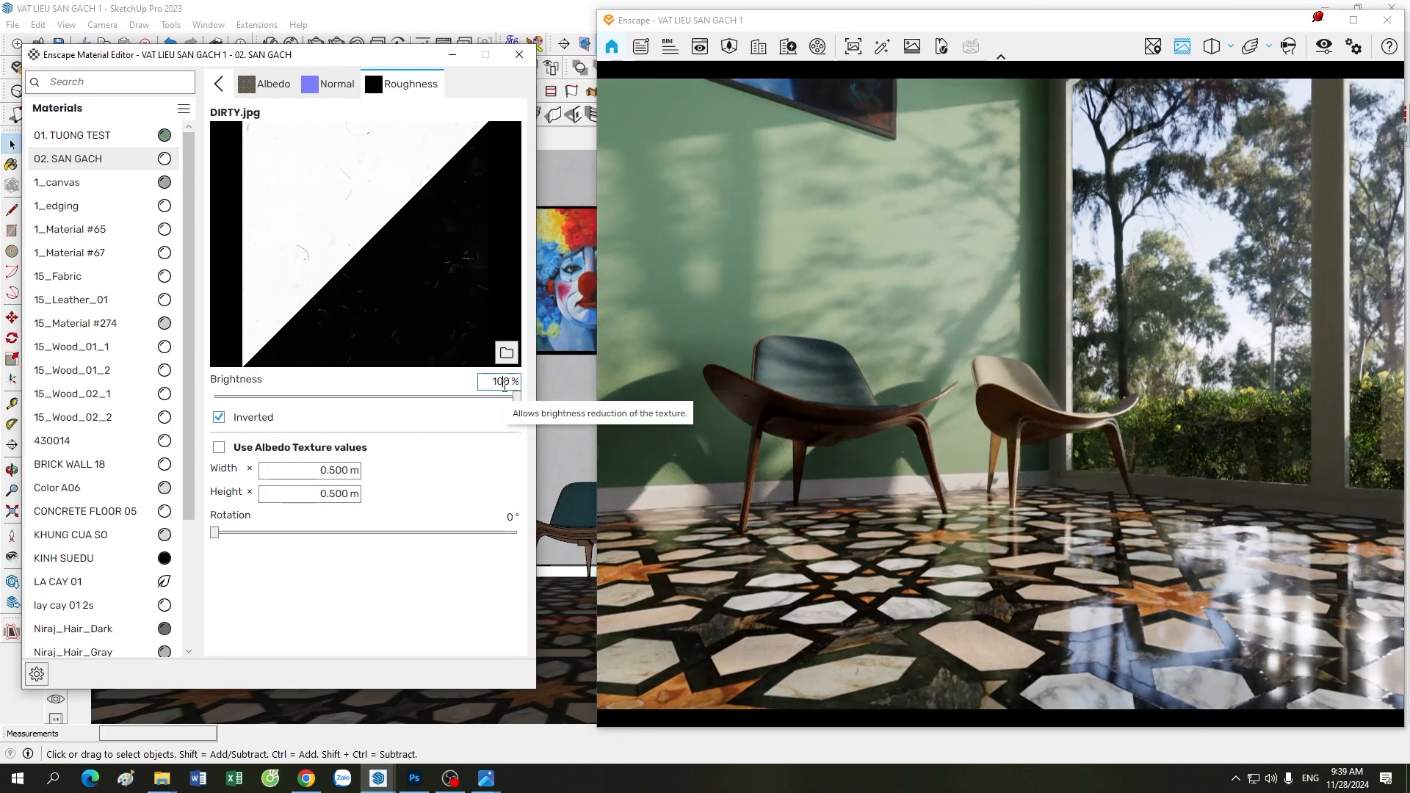
drag(504, 384, 475, 389)
text(7)
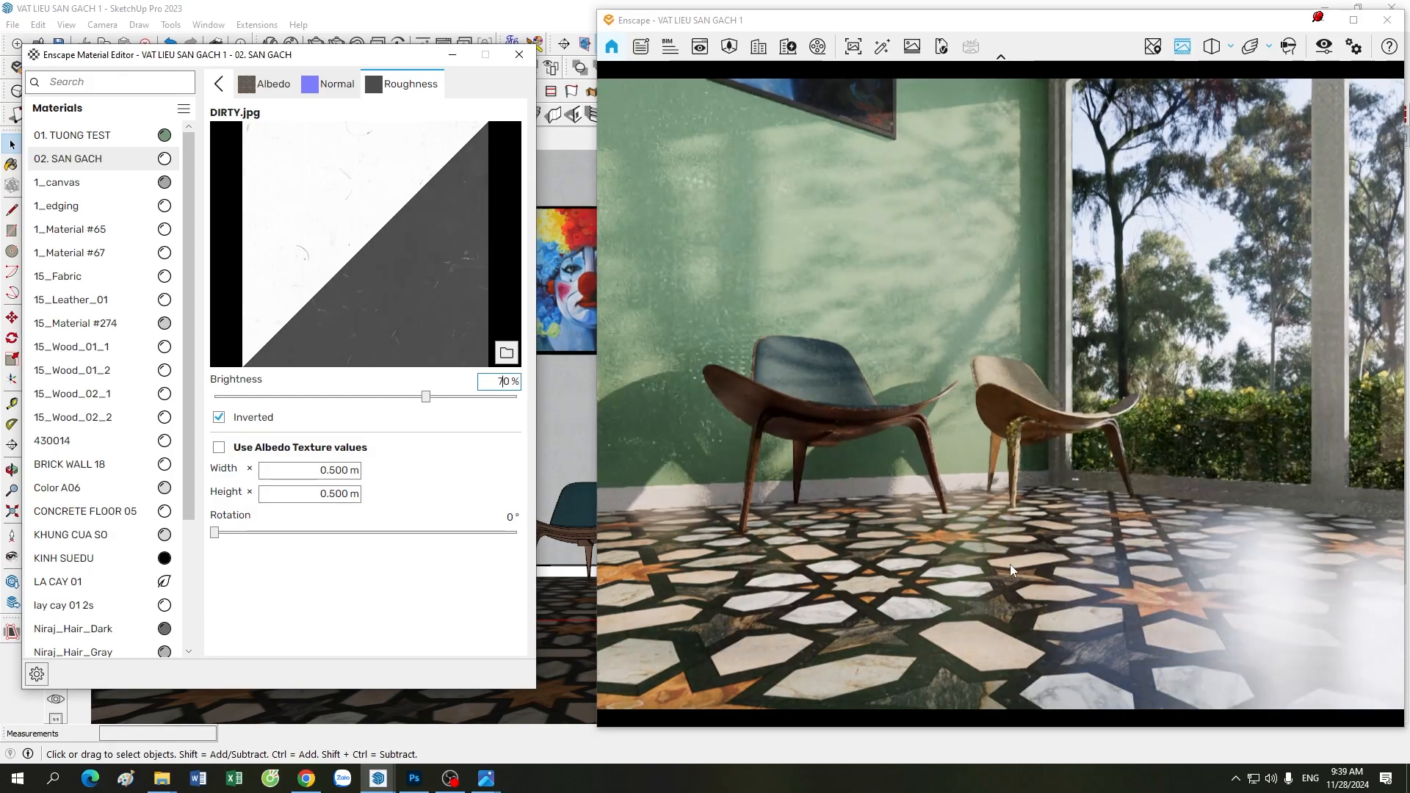
right_drag(834, 480, 838, 481)
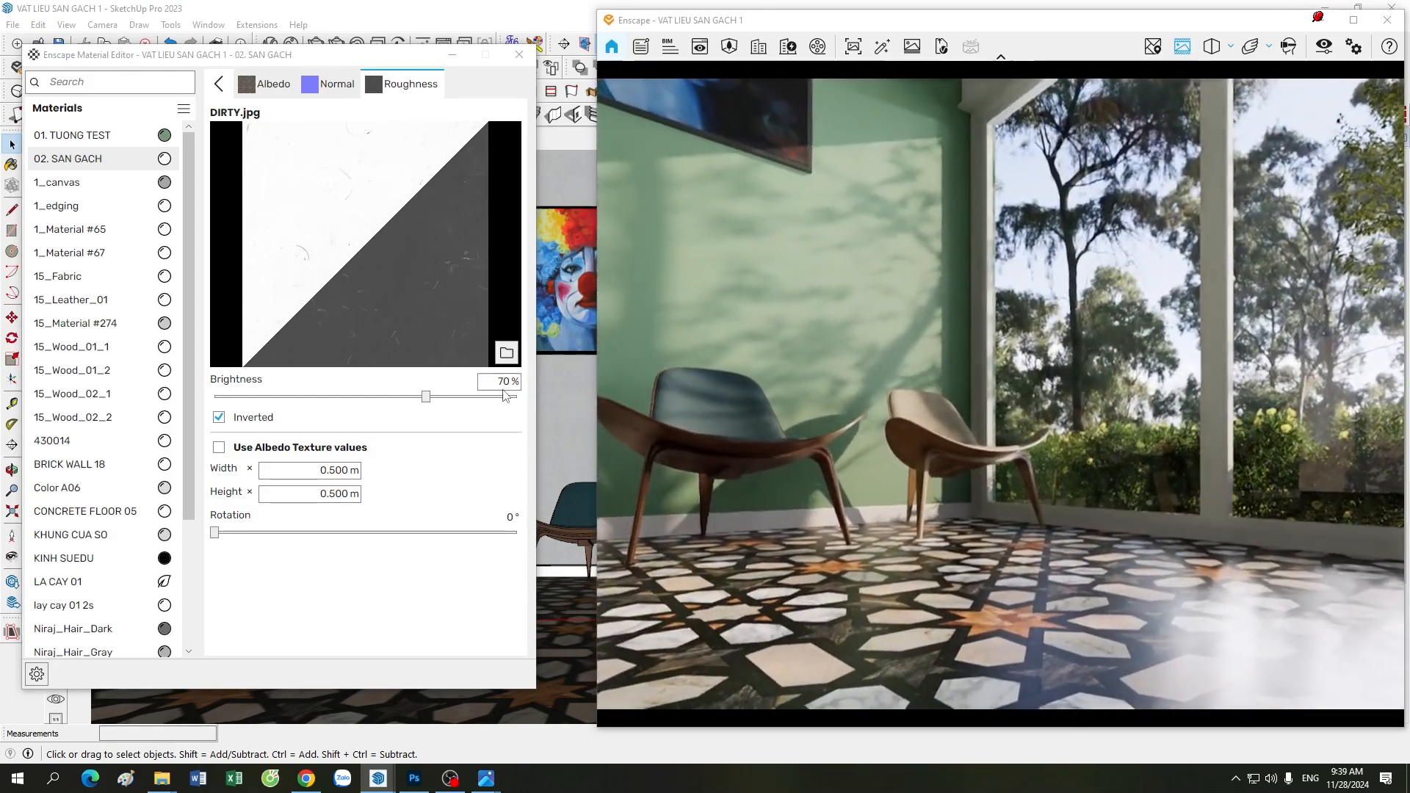
Try the roughness texture's brightness at 50% and inspect the floor's reflections up close and from a distance
click(502, 381)
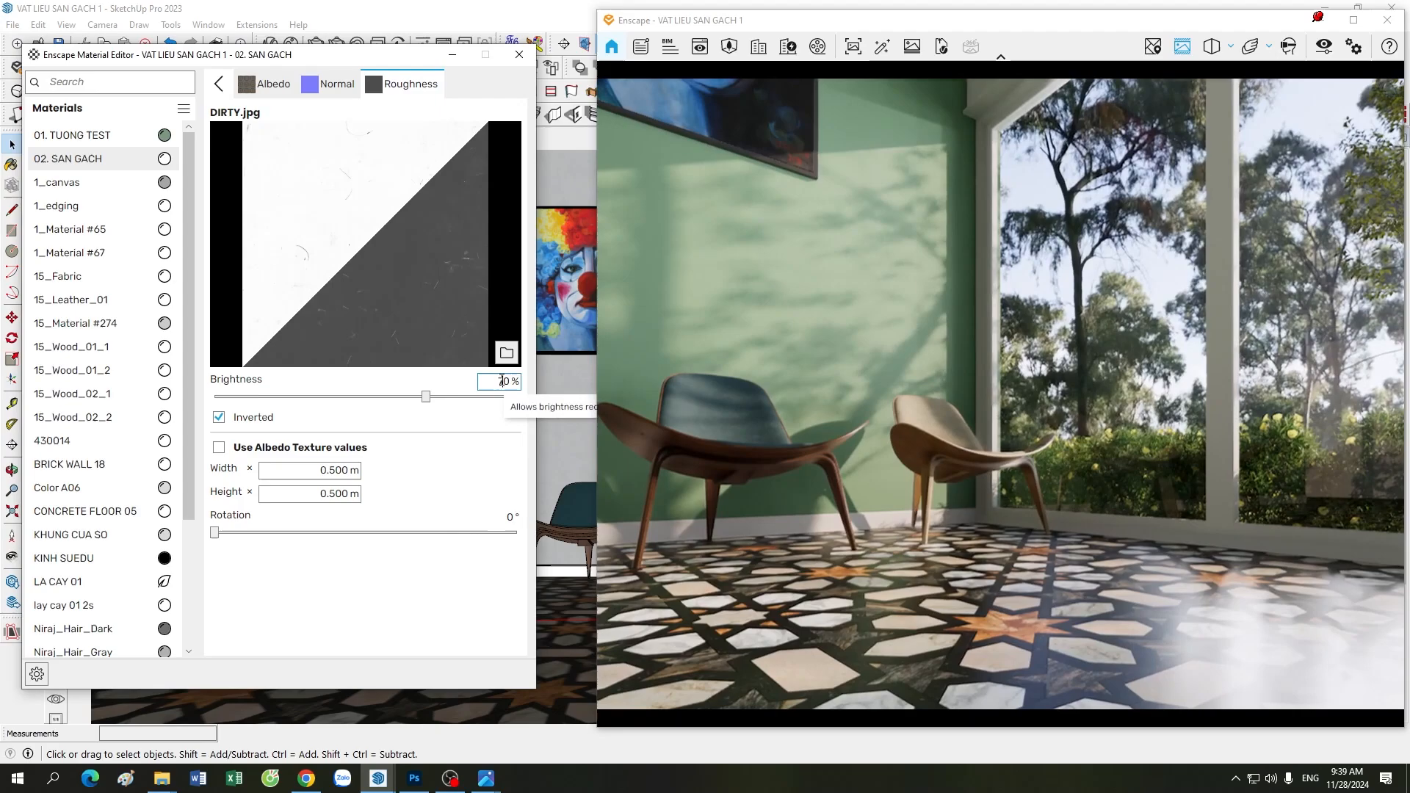
double_click(489, 383)
text(50)
key(Return)
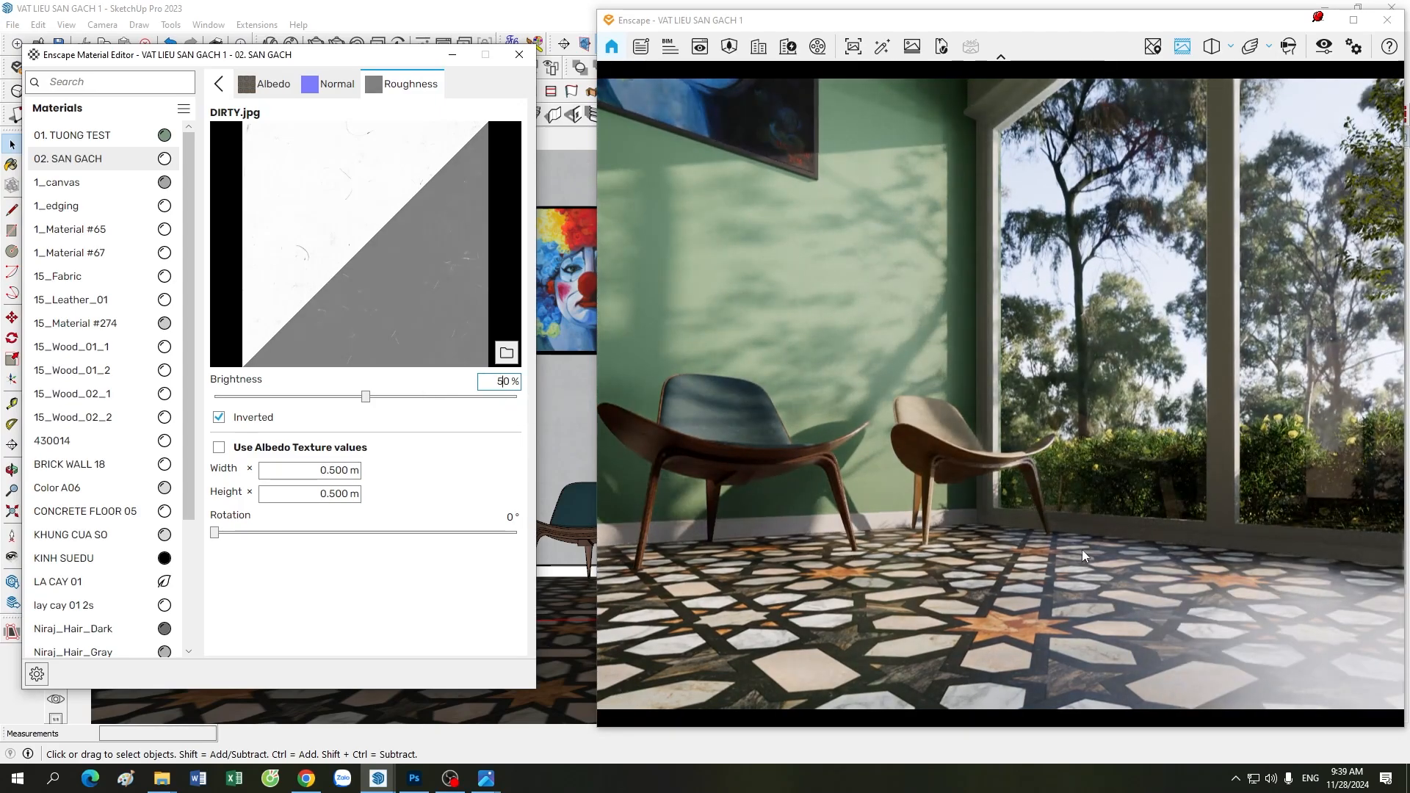
mouse_move(1082, 550)
right_down()
mouse_move(1072, 559)
mouse_move(1074, 544)
right_up()
scroll(1074, 543, up, 2)
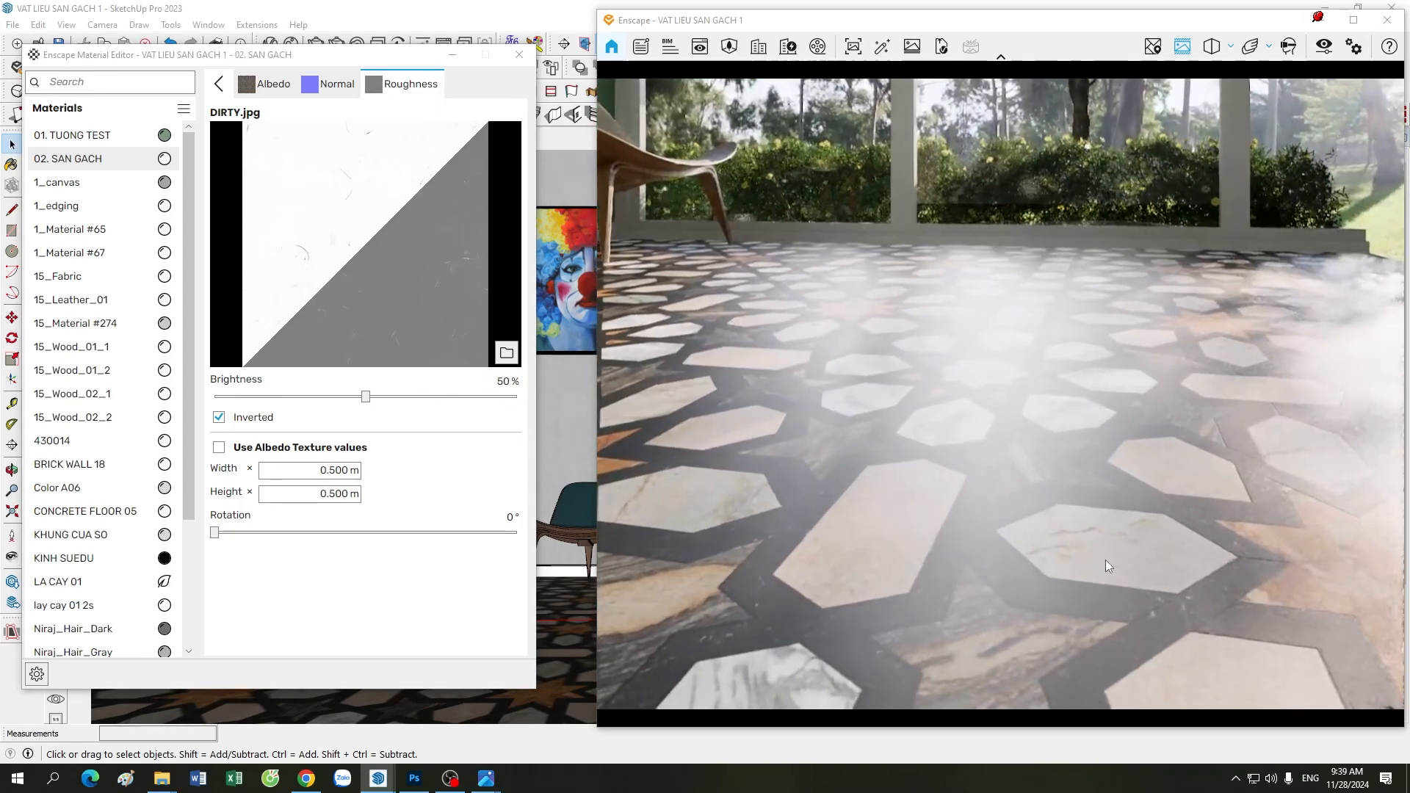
scroll(1057, 543, up, 3)
drag(1021, 532, 956, 482)
mouse_move(1057, 490)
mouse_down()
mouse_move(1051, 474)
mouse_move(1070, 514)
mouse_move(1007, 442)
mouse_move(976, 523)
mouse_move(1012, 514)
mouse_up()
scroll(1069, 514, down, 2)
scroll(1007, 442, down, 2)
scroll(1006, 456, up, 2)
Restore the roughness texture's brightness to 70% and examine the floor's reflections from several angles around the chairs
click(493, 382)
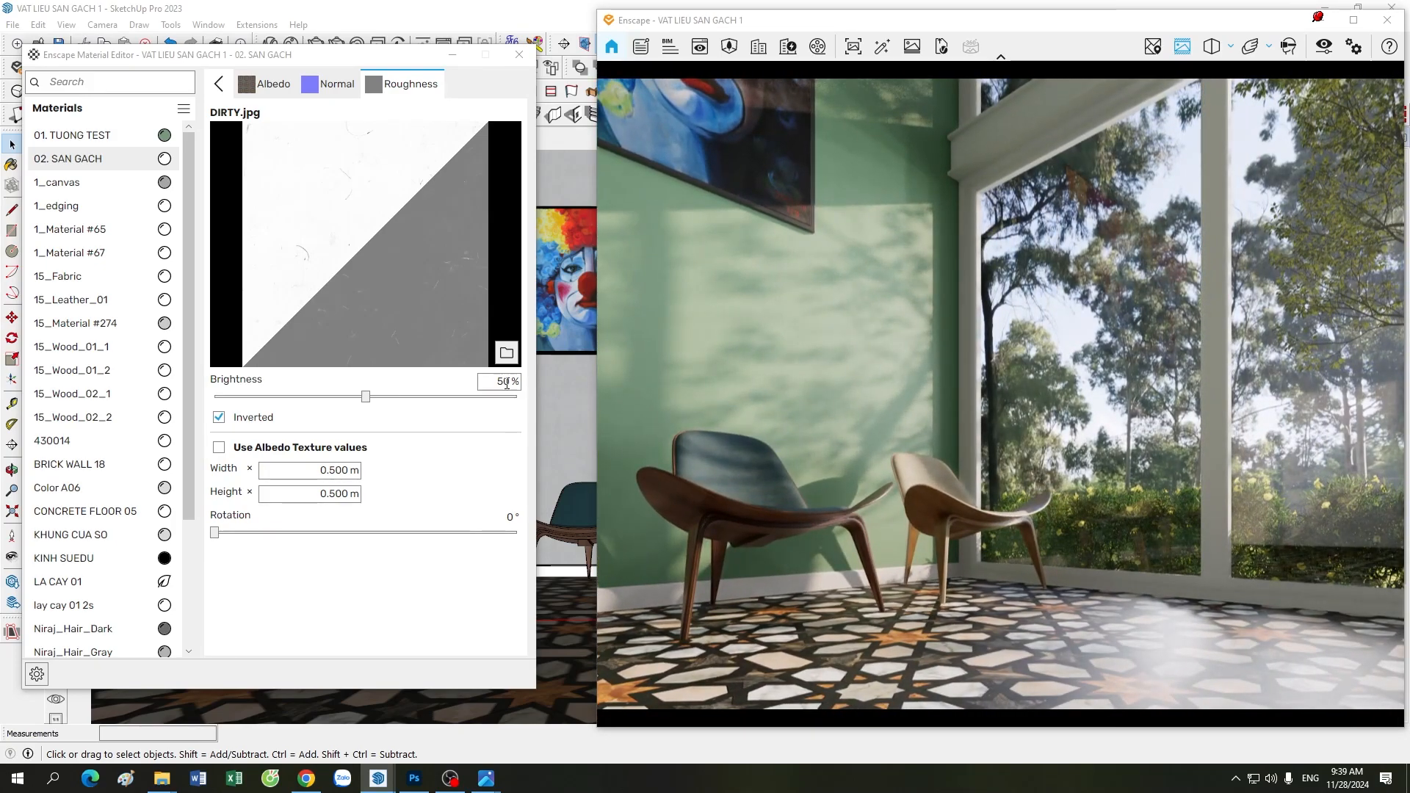
text(70)
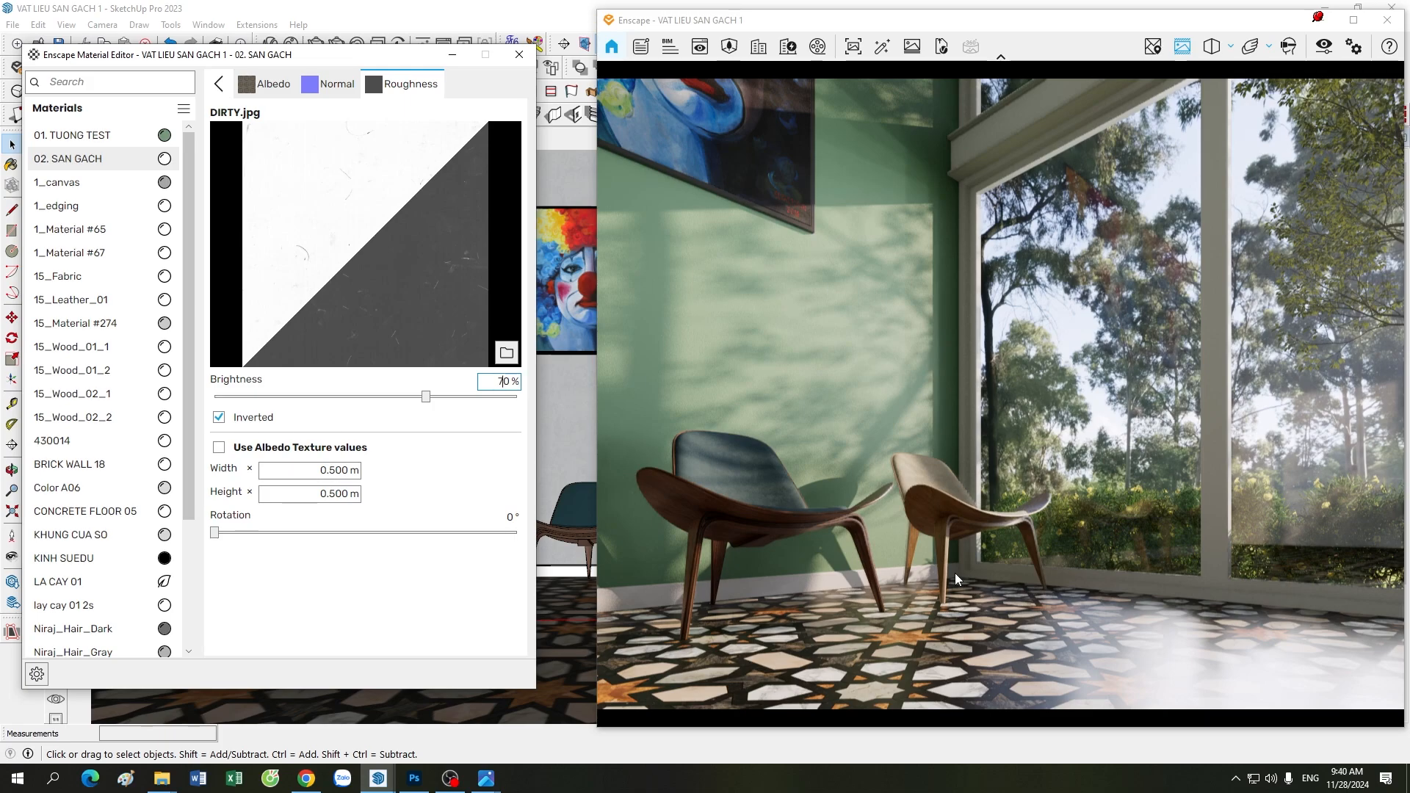
drag(975, 548, 910, 463)
key(d)
drag(985, 518, 1000, 567)
key(w)
key(s)
key(a)
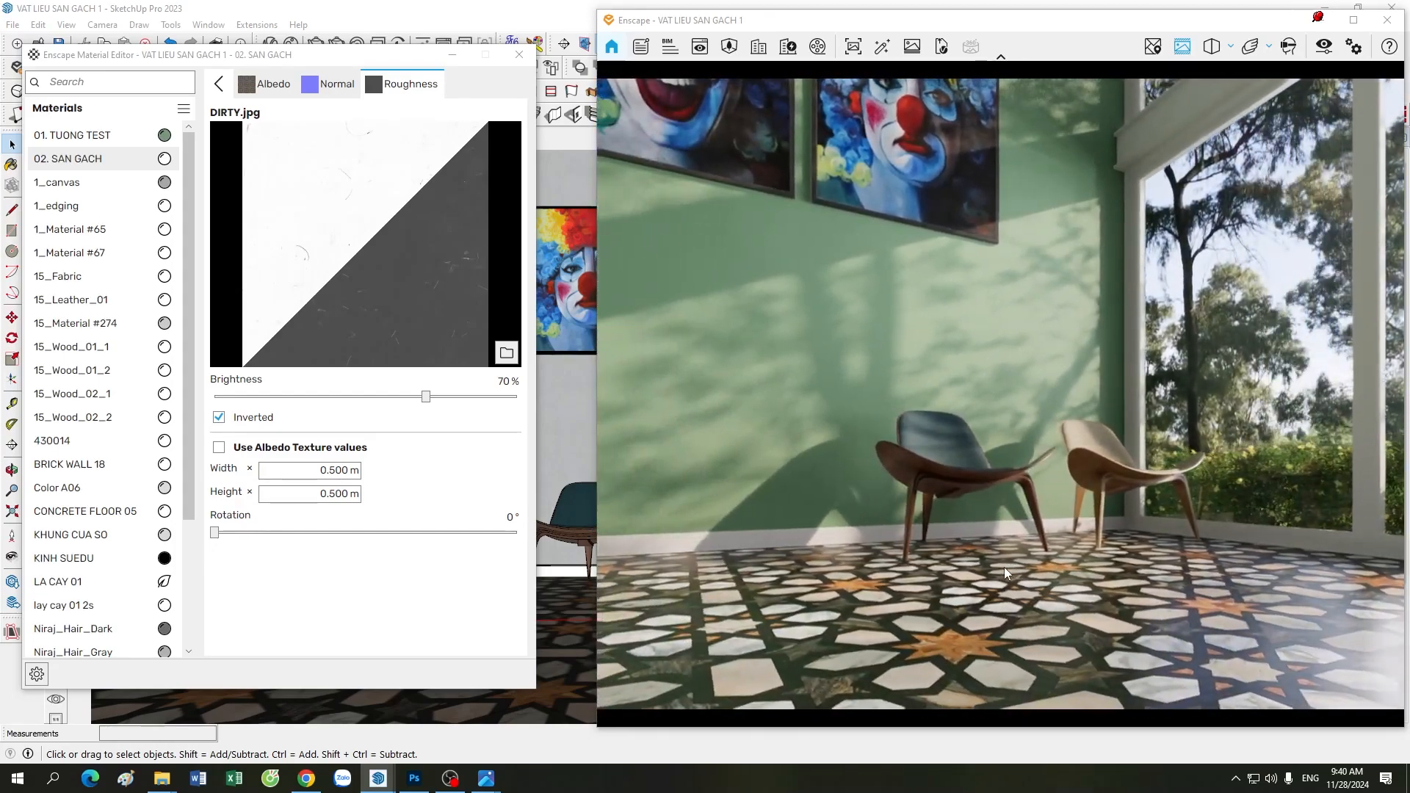
key(d)
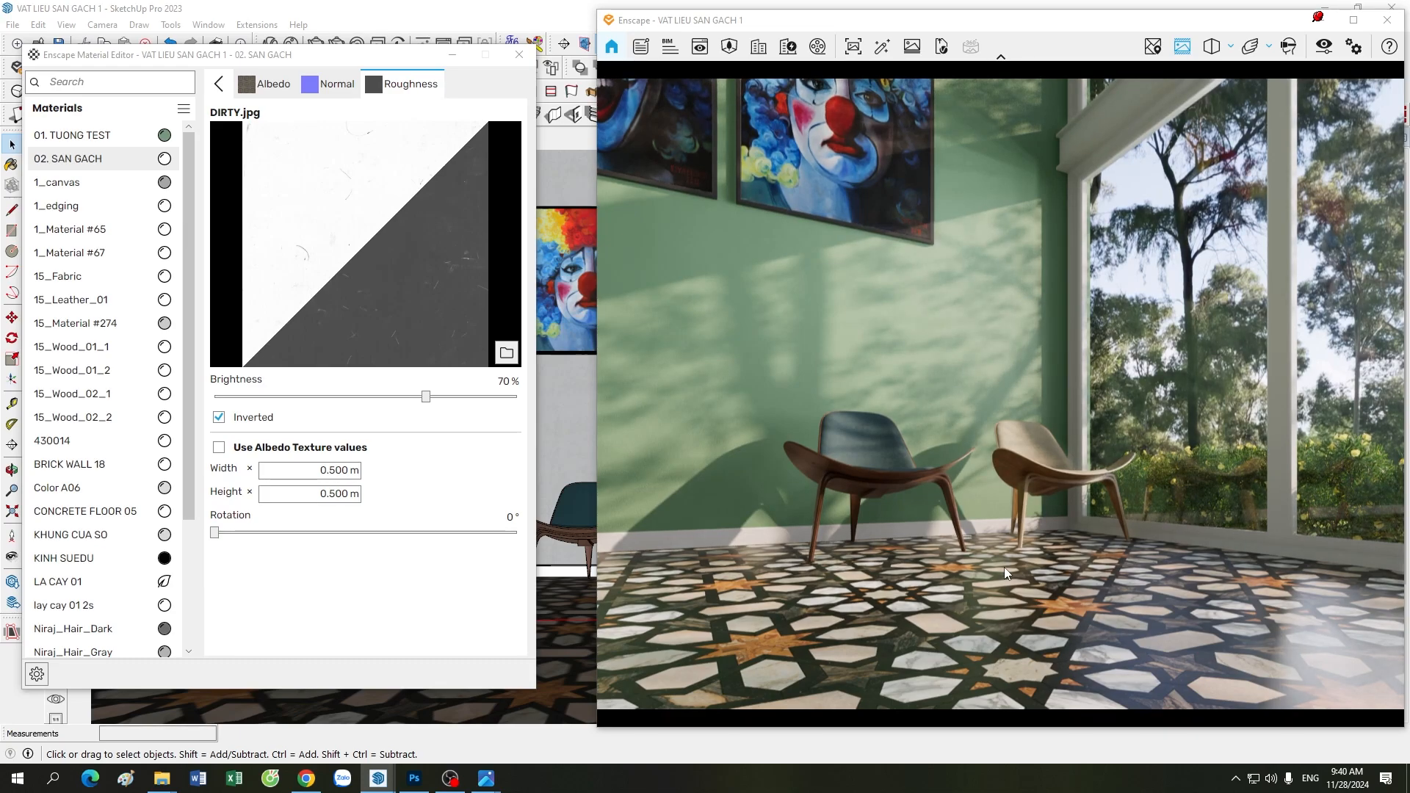
key(a)
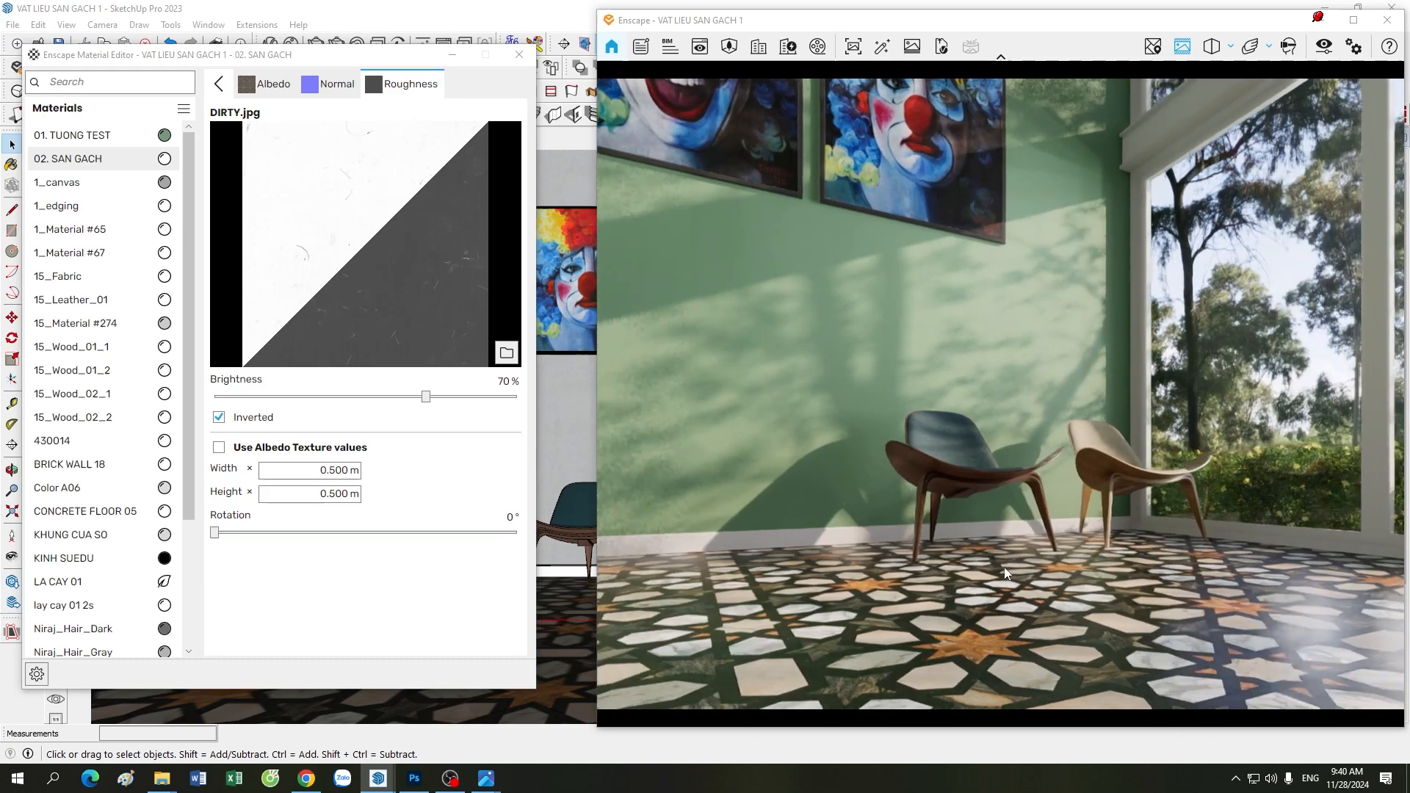
Examine the star-patterned floor's reflections from further angles around the chairs and window
key(d)
mouse_move(1003, 567)
mouse_down()
mouse_move(974, 565)
mouse_move(1014, 560)
mouse_move(1003, 569)
mouse_up()
key(w)
key(a)
key(d)
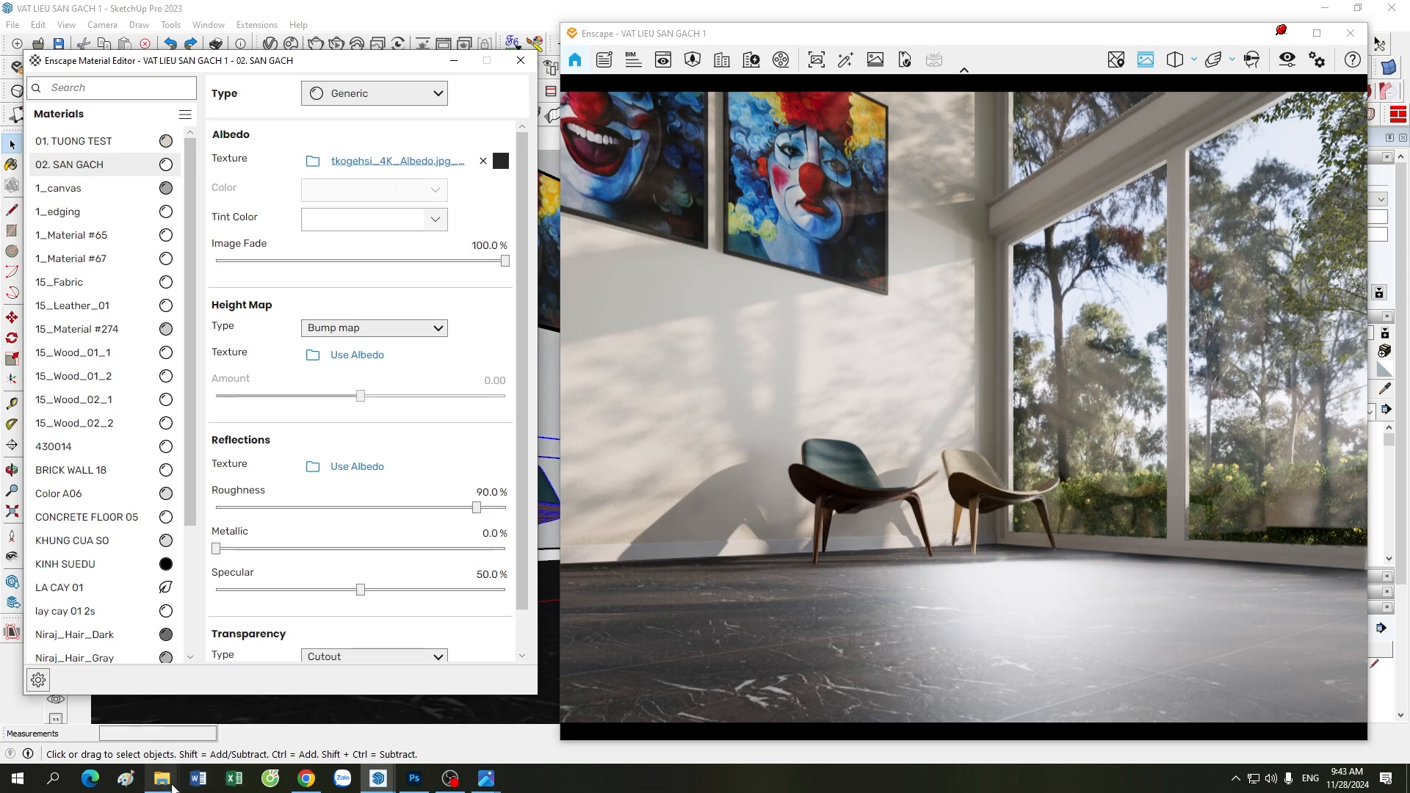
Switch to File Explorer and open the black marble preview image in folder 3 of SAN LAT GACH
mouse_move(169, 782)
click(117, 727)
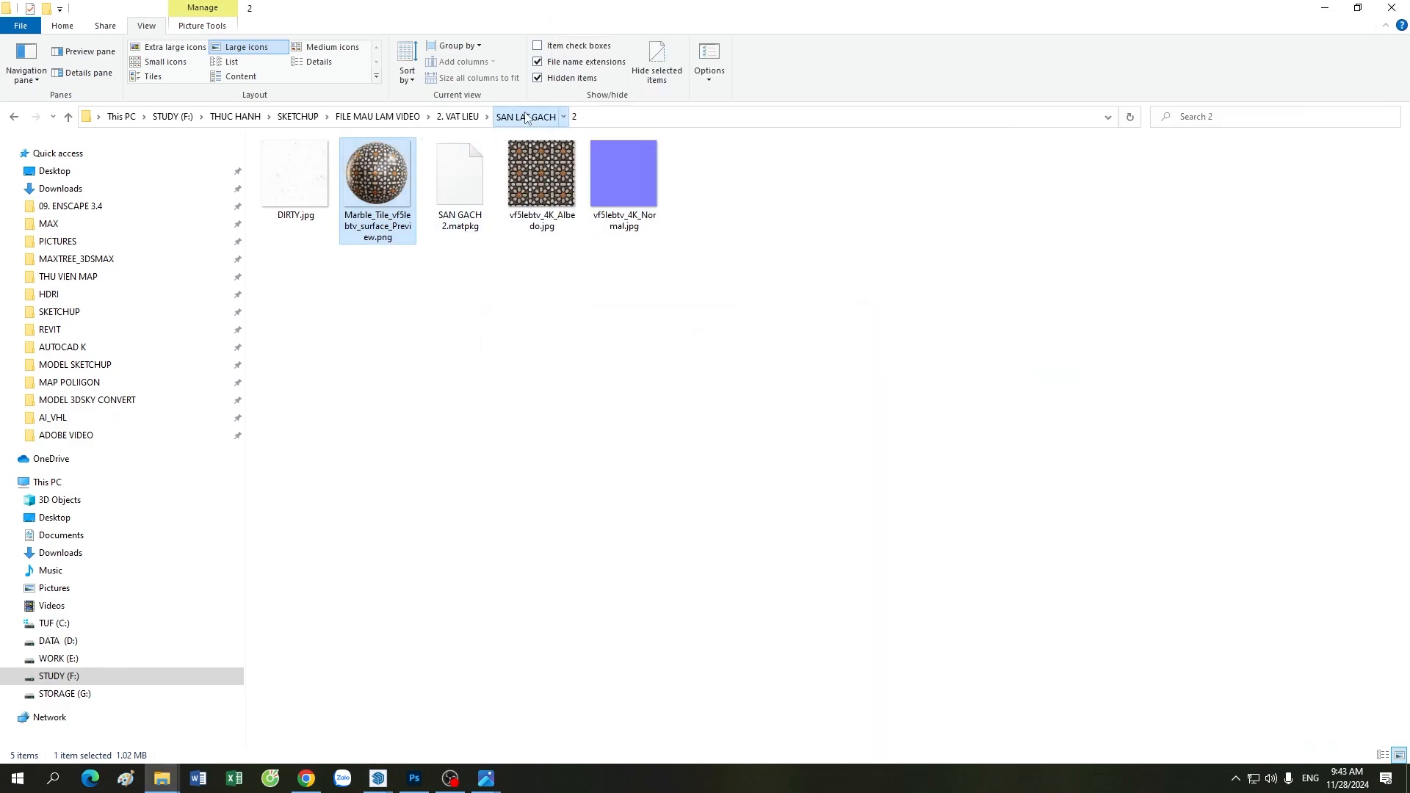
click(526, 117)
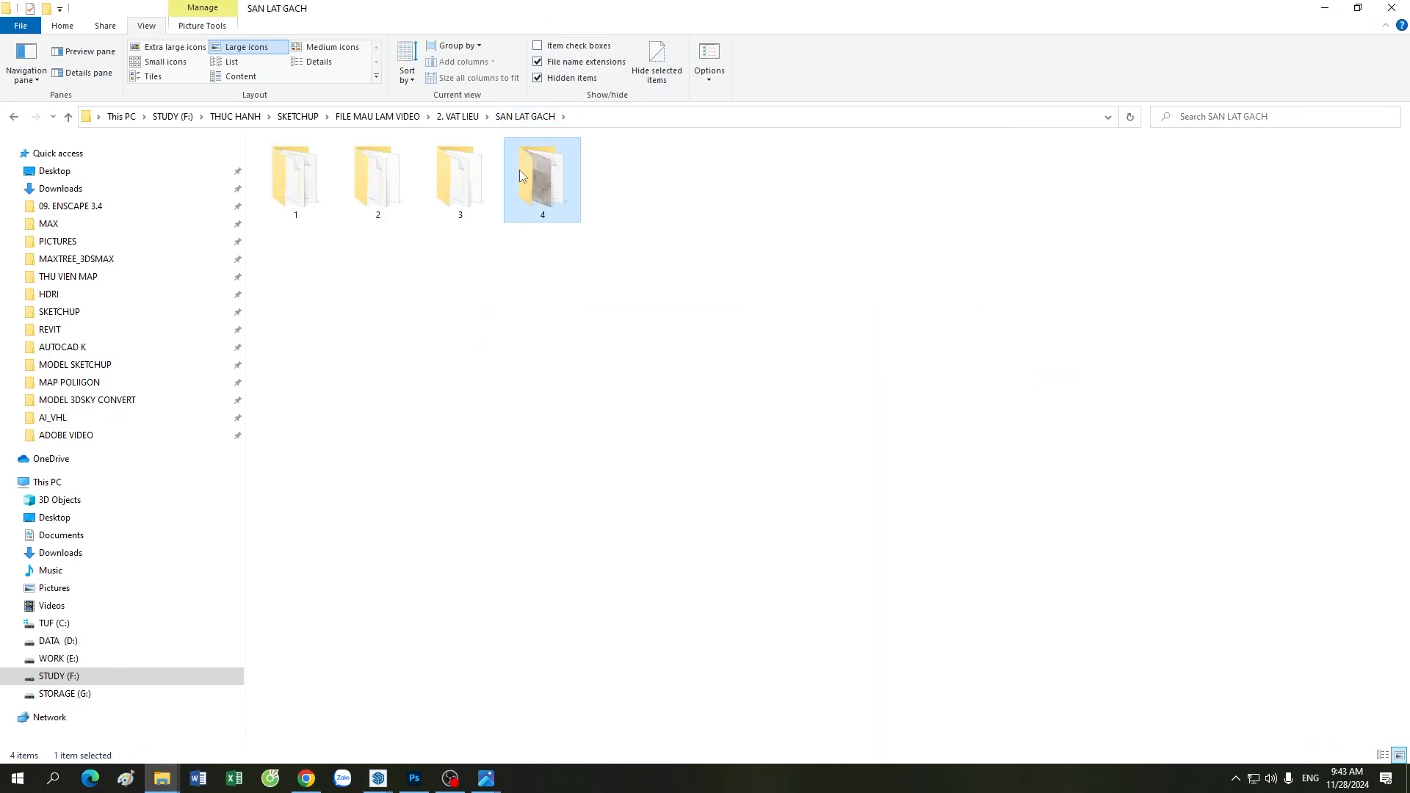
double_click(465, 179)
double_click(463, 173)
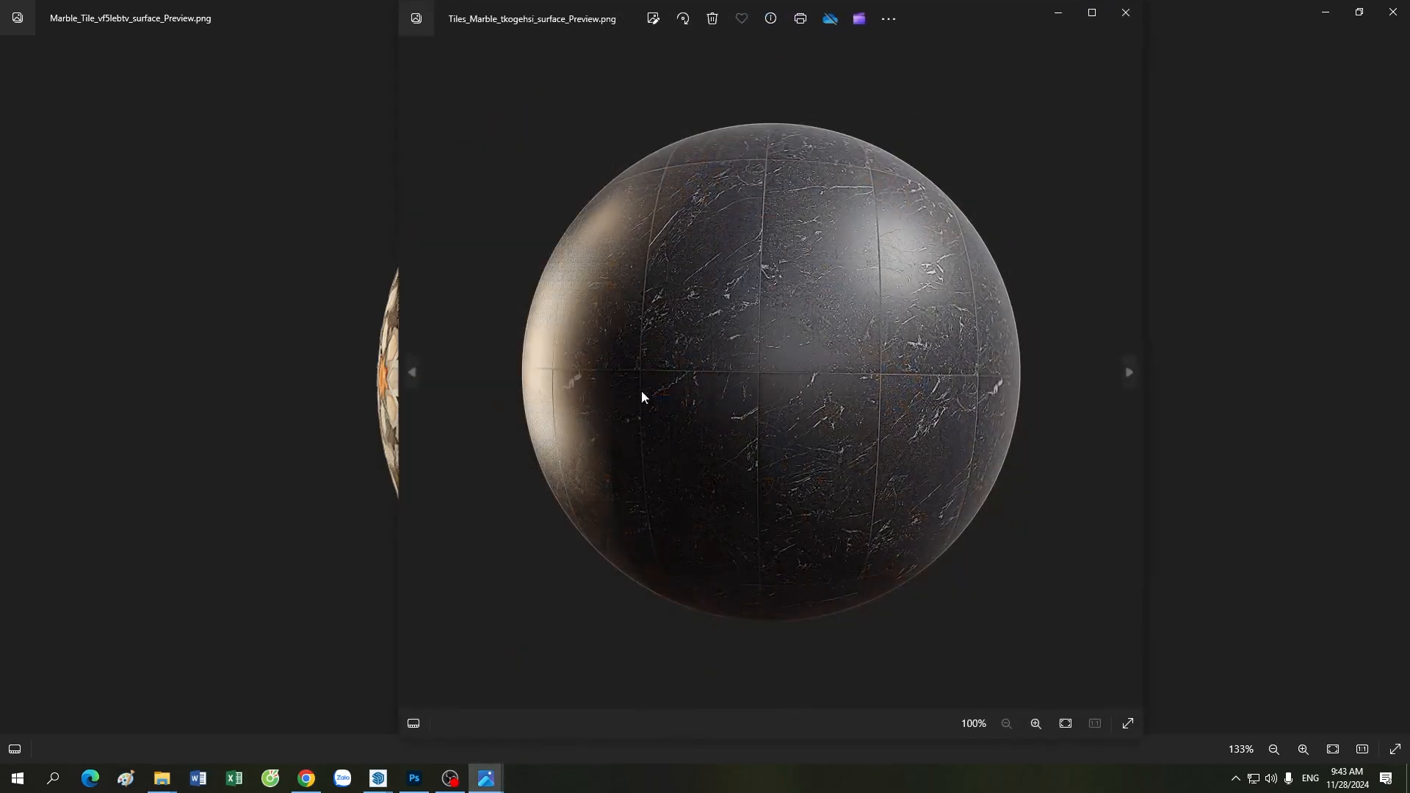
Close the older tile preview, then enlarge the black marble preview and examine its veining, joints and highlights
click(1394, 13)
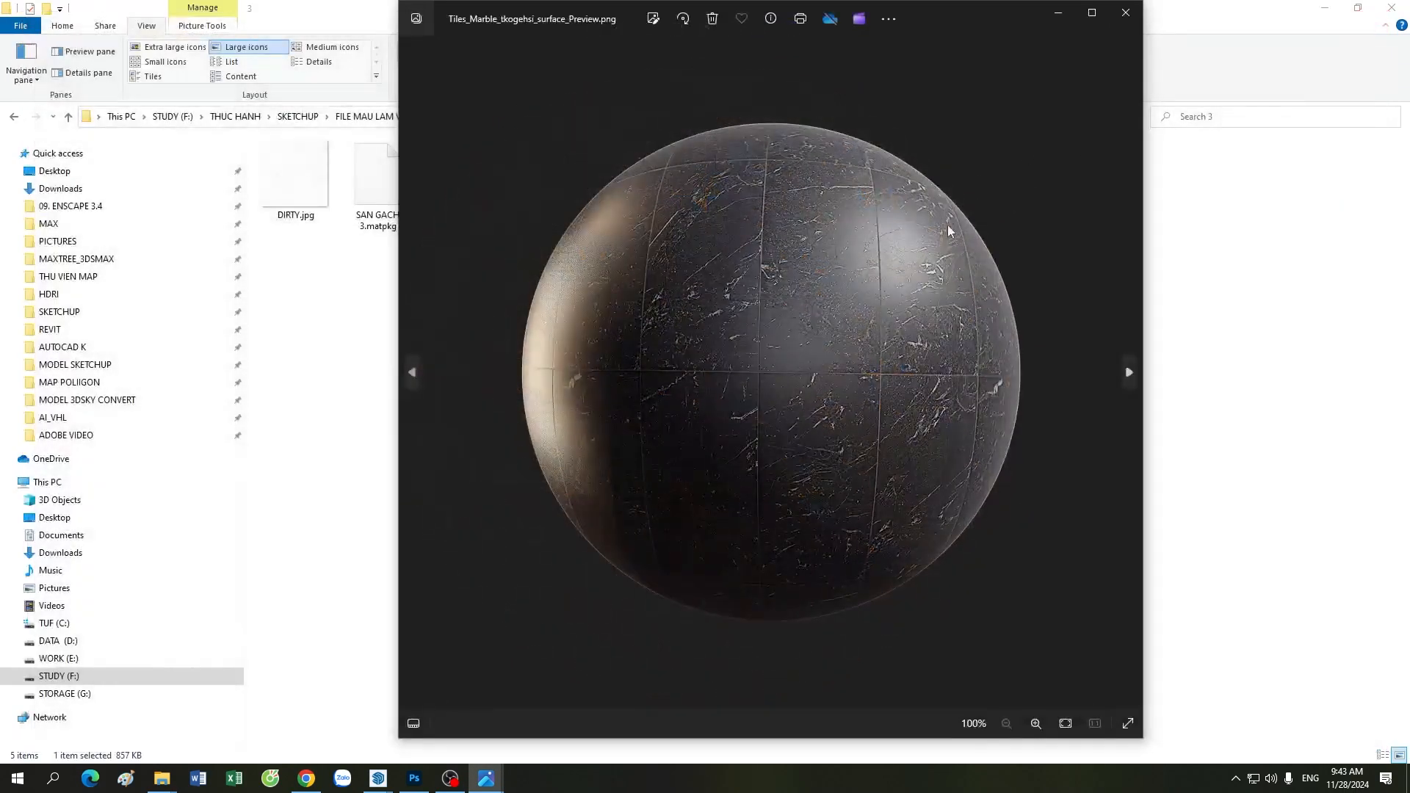
click(1098, 14)
scroll(809, 374, up, 3)
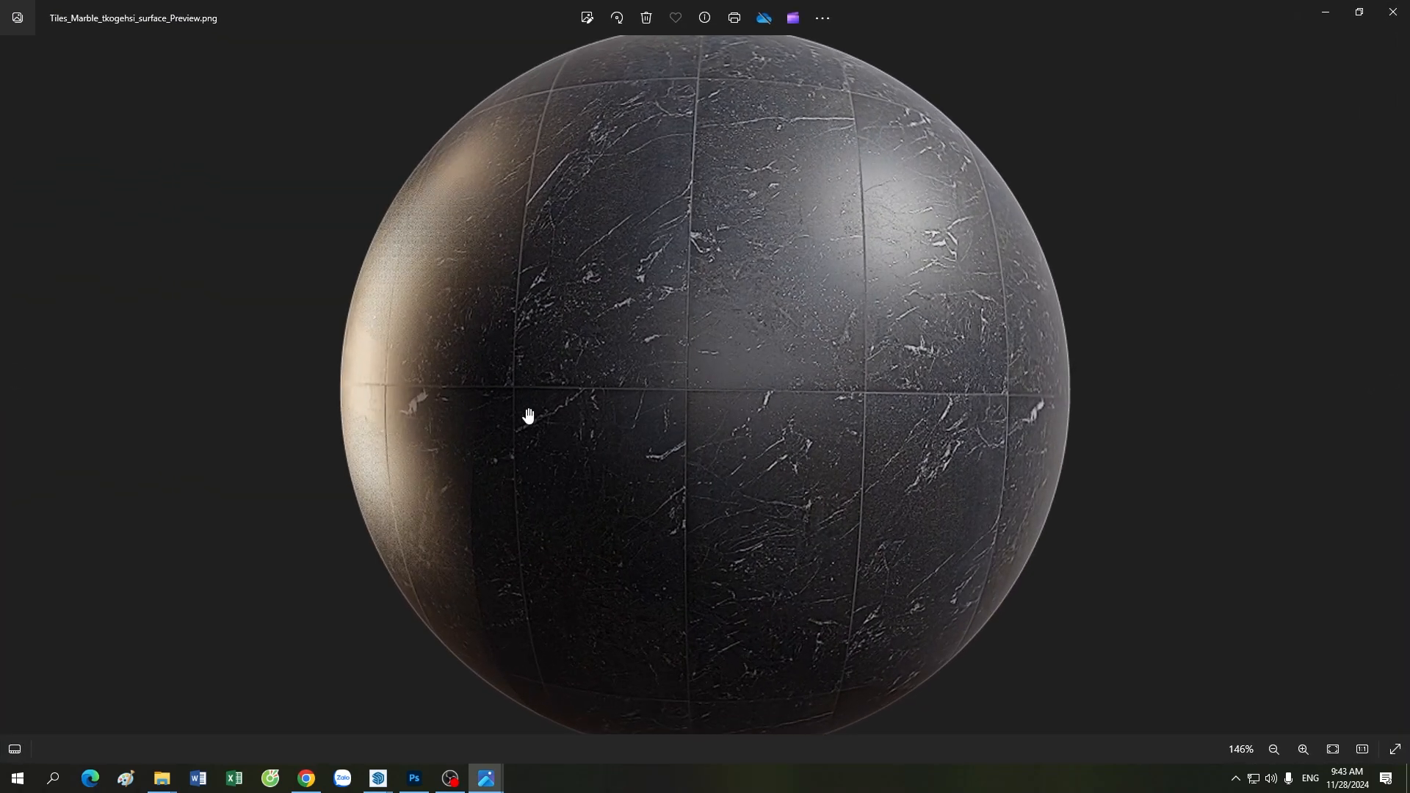
drag(799, 512, 786, 453)
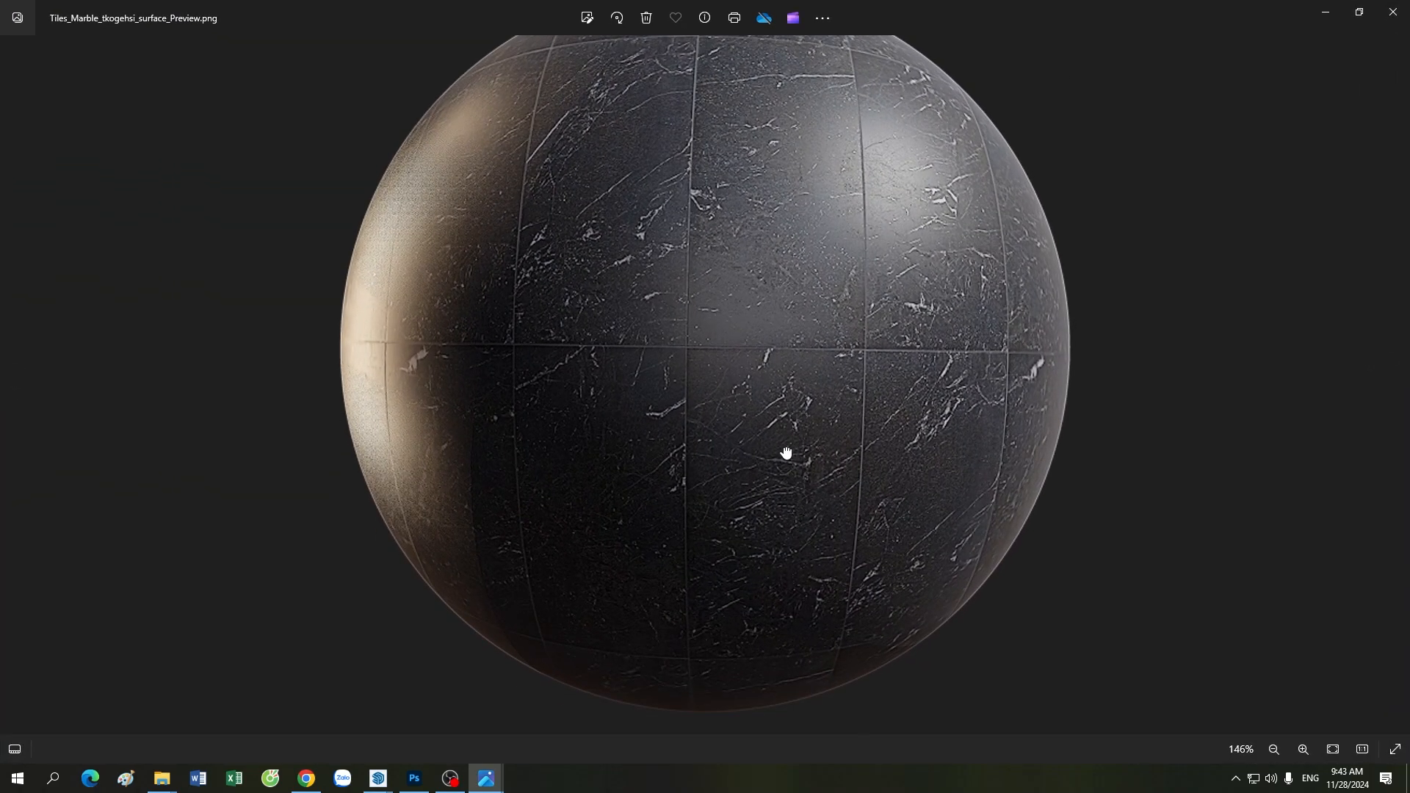
scroll(785, 453, down, 3)
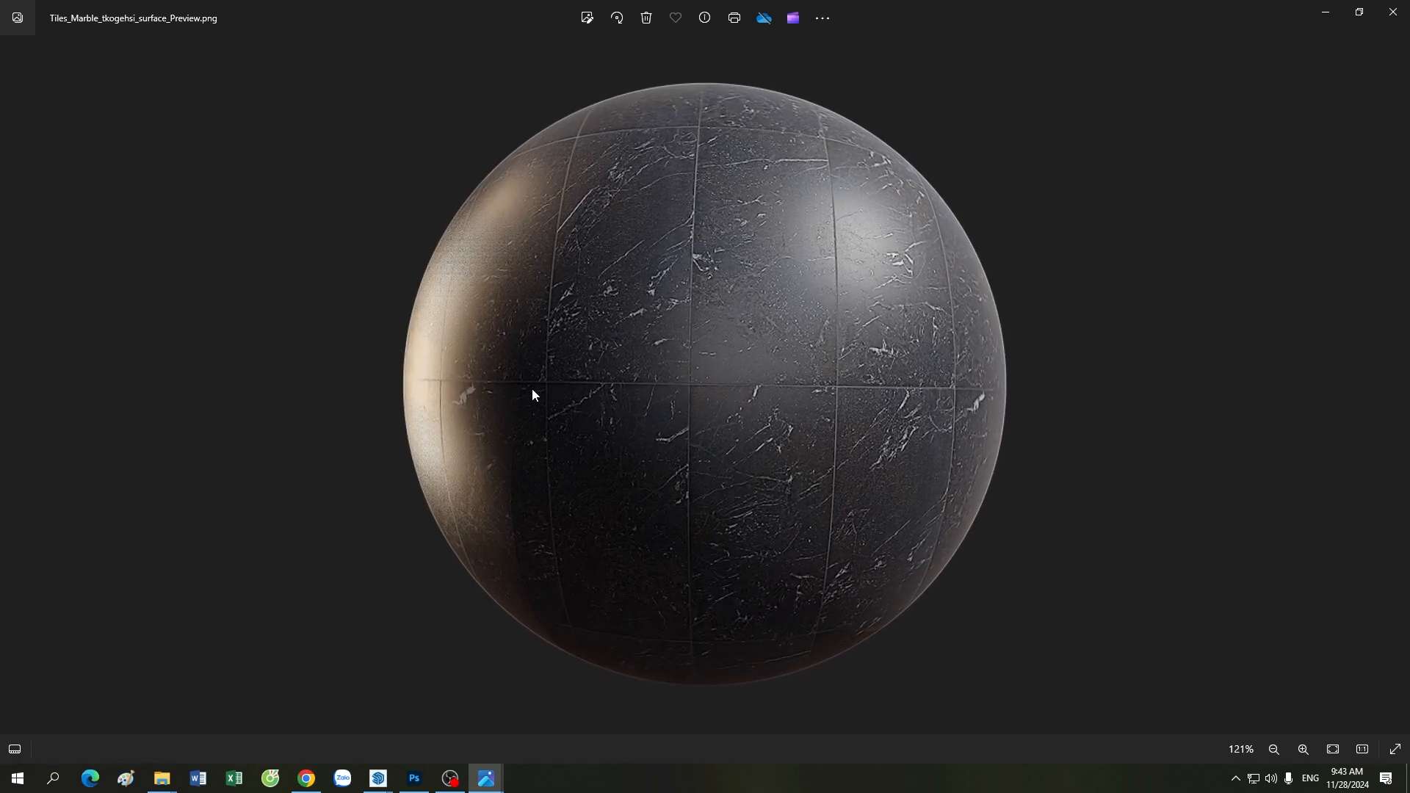
Bring the Enscape Material Editor and the Enscape render view in front of the marble preview for comparison
click(378, 778)
click(504, 708)
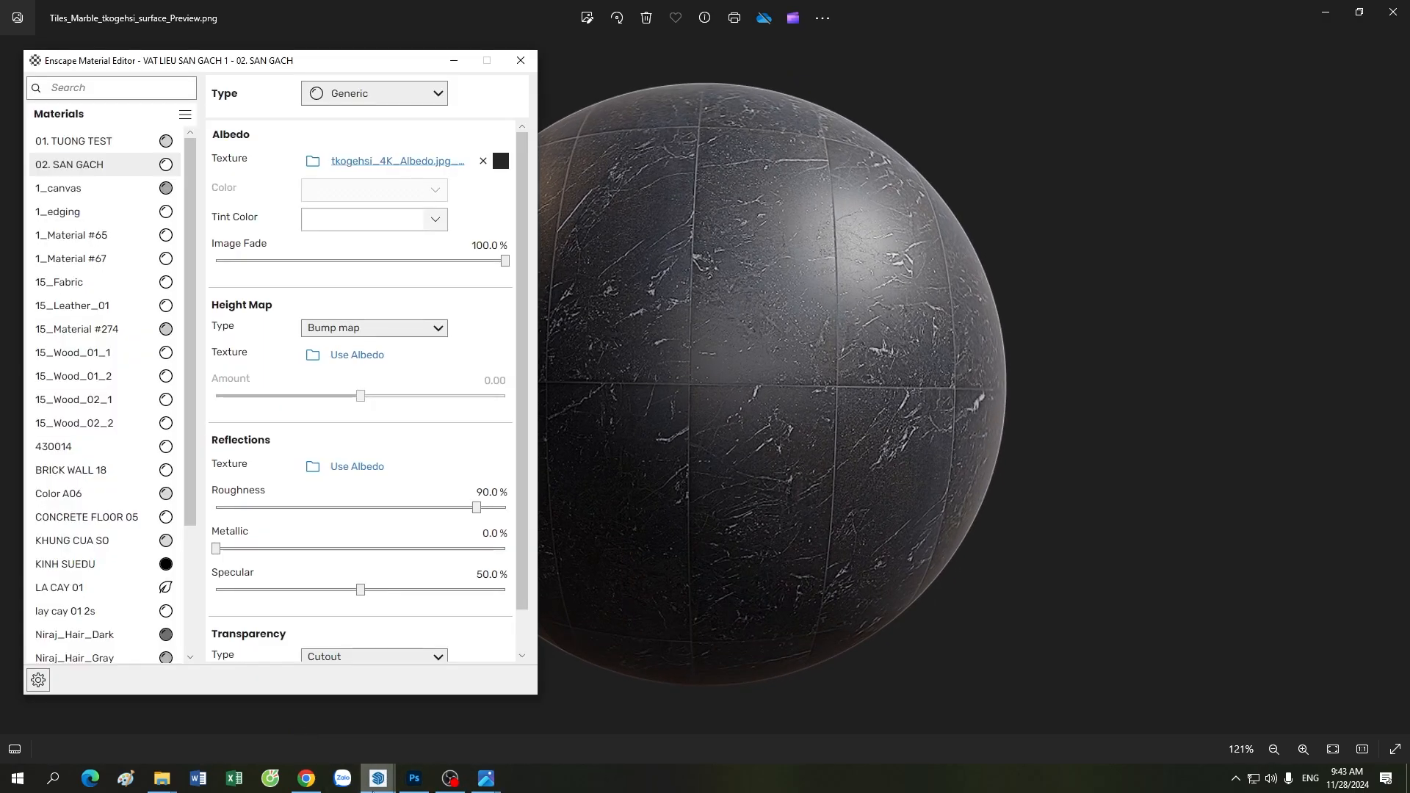
click(378, 778)
click(415, 708)
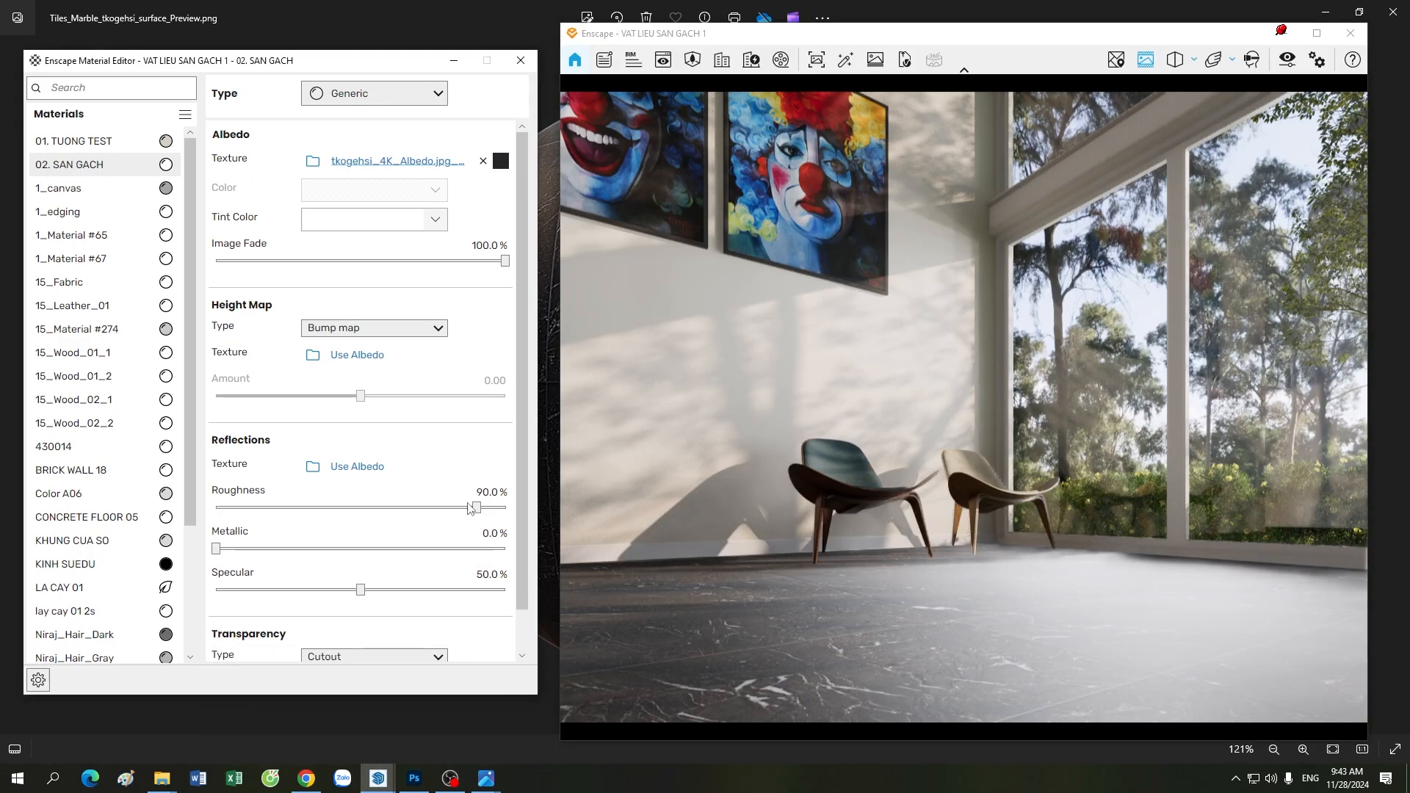
Clear the marble preview out of the way and reposition the Enscape view beside the Material Editor
click(1358, 12)
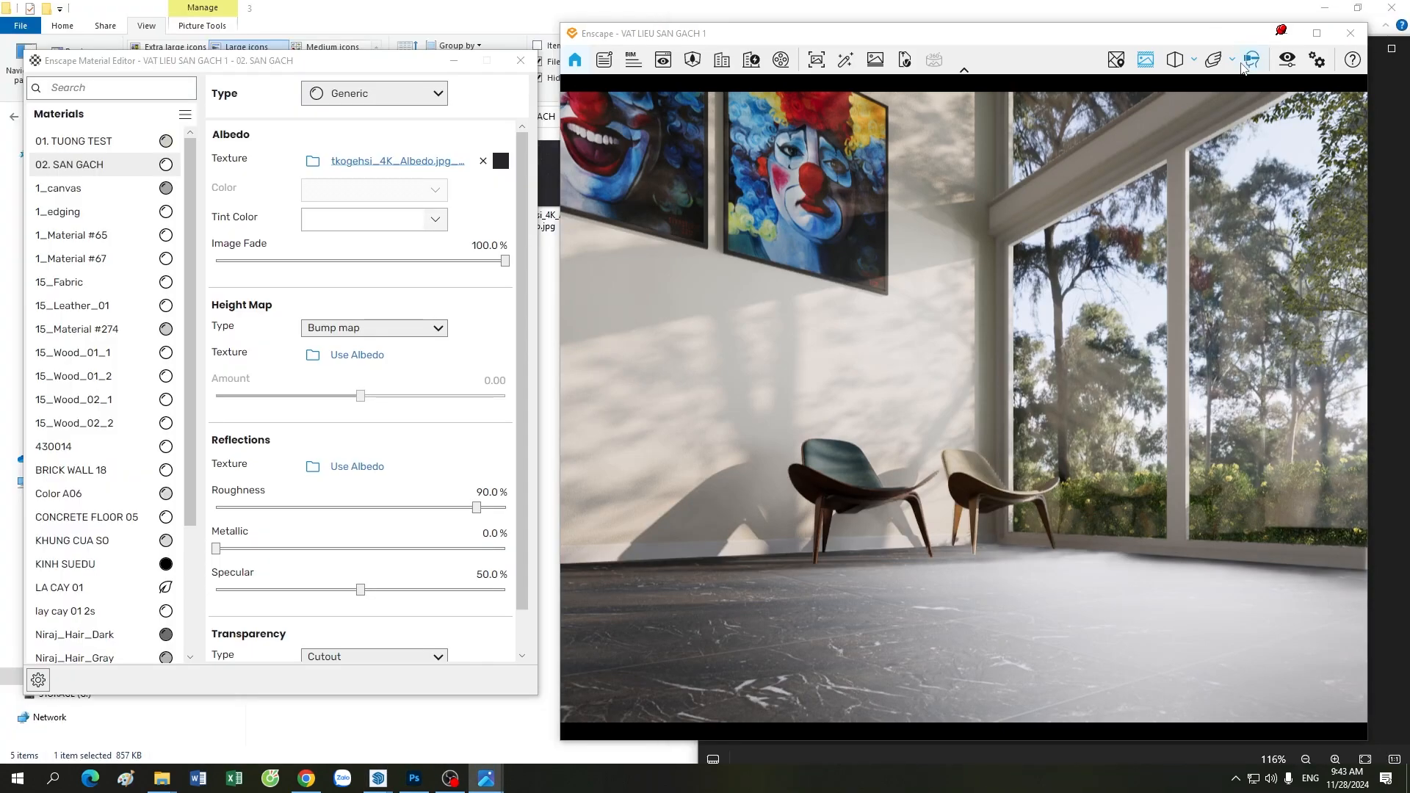
drag(1222, 41, 1180, 137)
click(1353, 51)
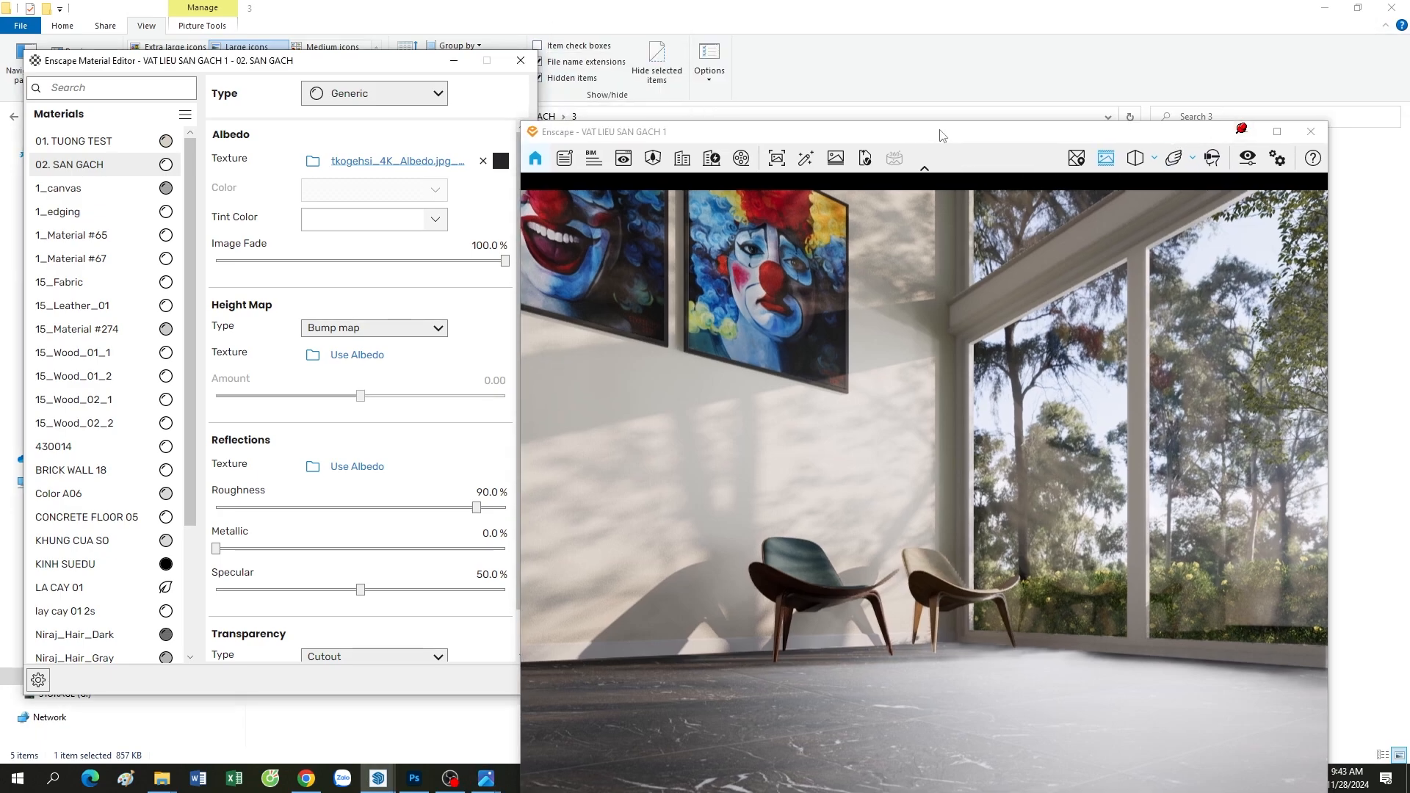
drag(938, 129, 975, 27)
mouse_move(378, 778)
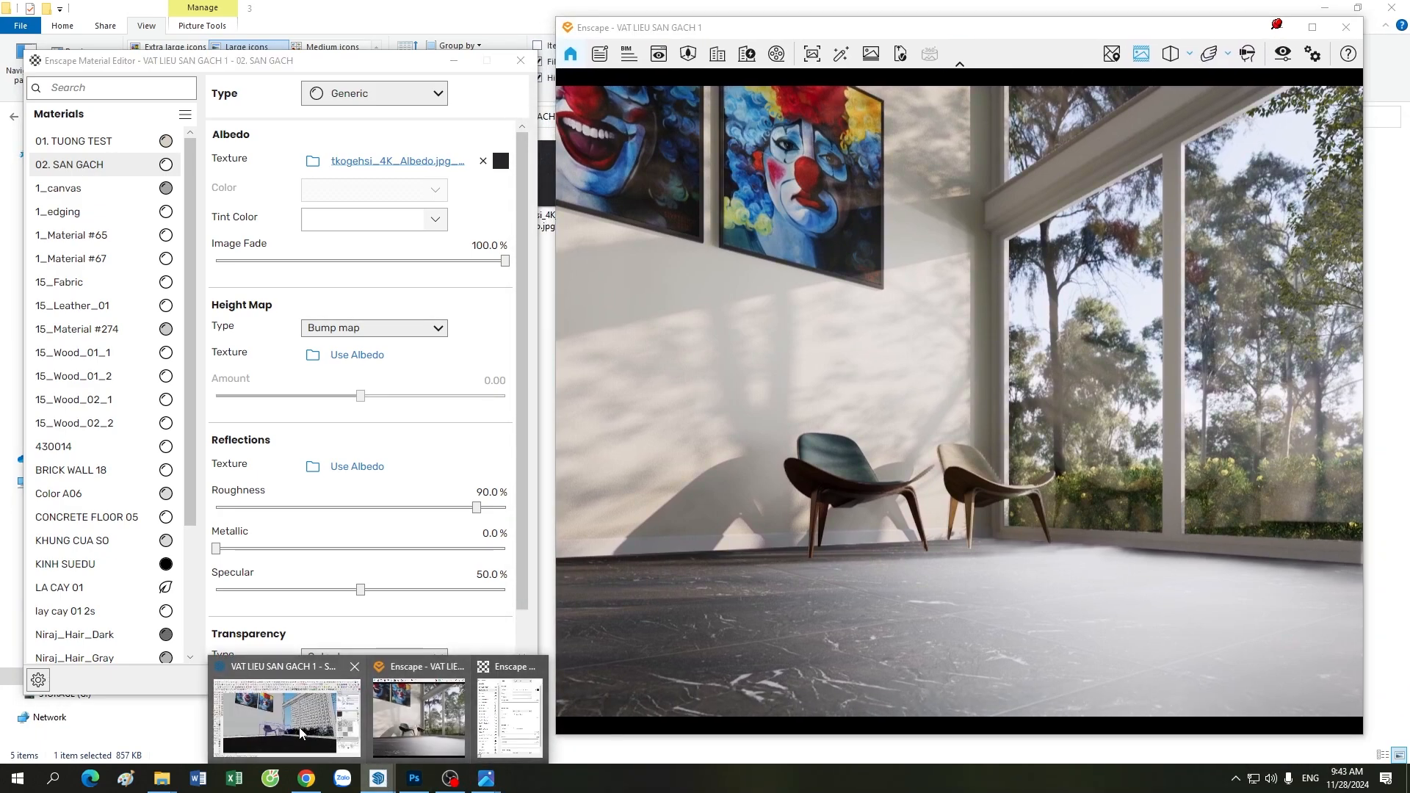
click(317, 710)
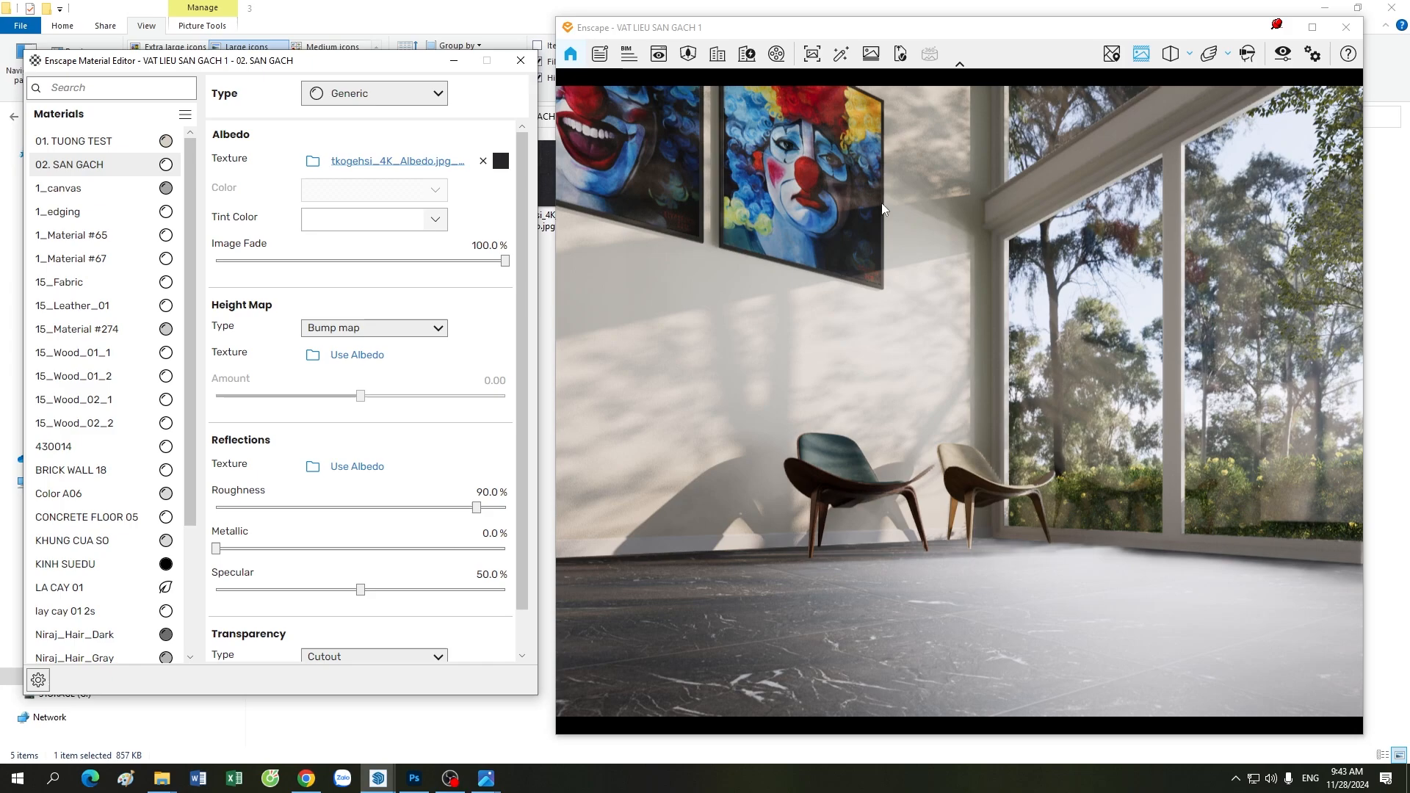
drag(863, 34, 876, 27)
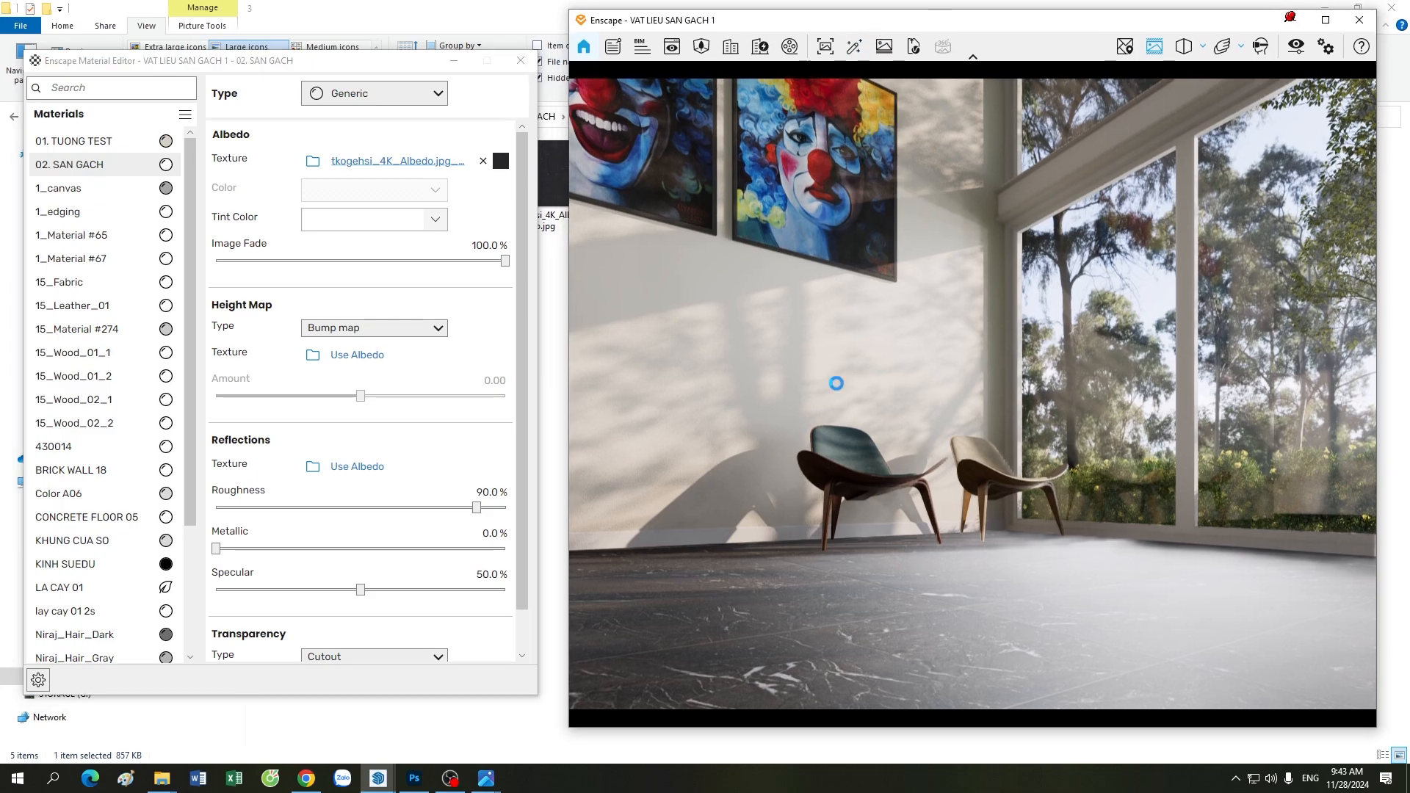
Inspect the black marble floor up close and load tkogehsi_4K_Normal.jpg as the Height Map texture of 02. SAN GACH
drag(869, 445, 923, 545)
scroll(871, 441, up, 3)
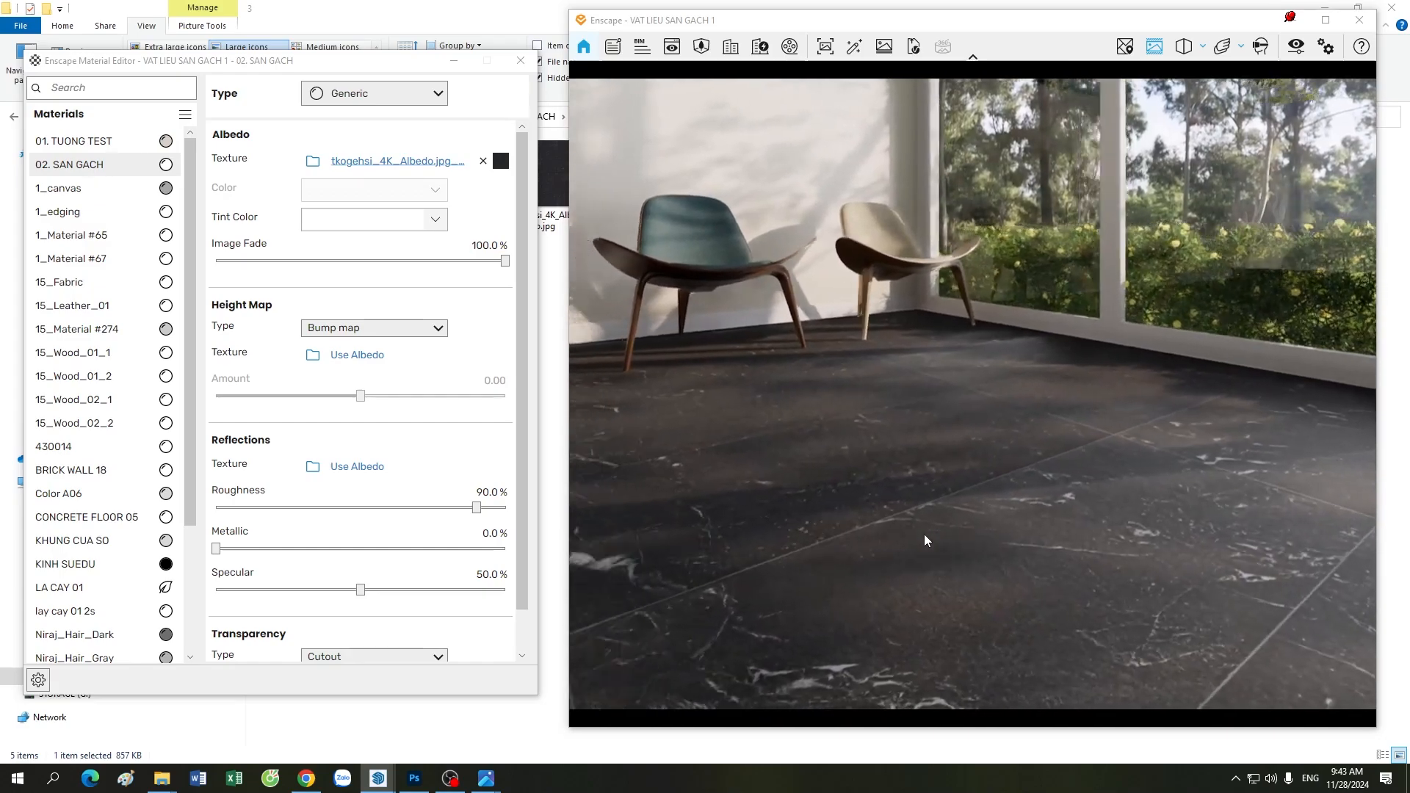
scroll(924, 535, down, 2)
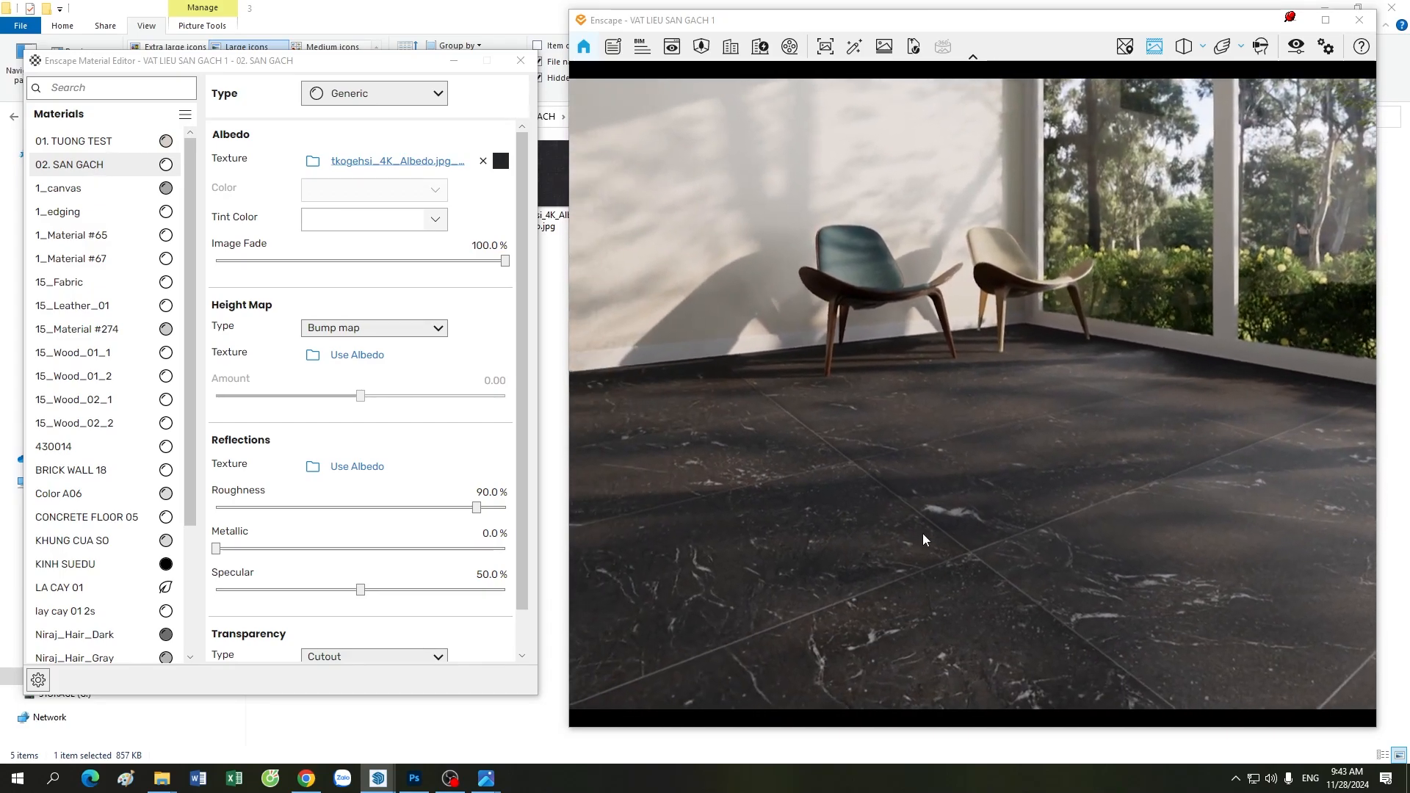
click(313, 357)
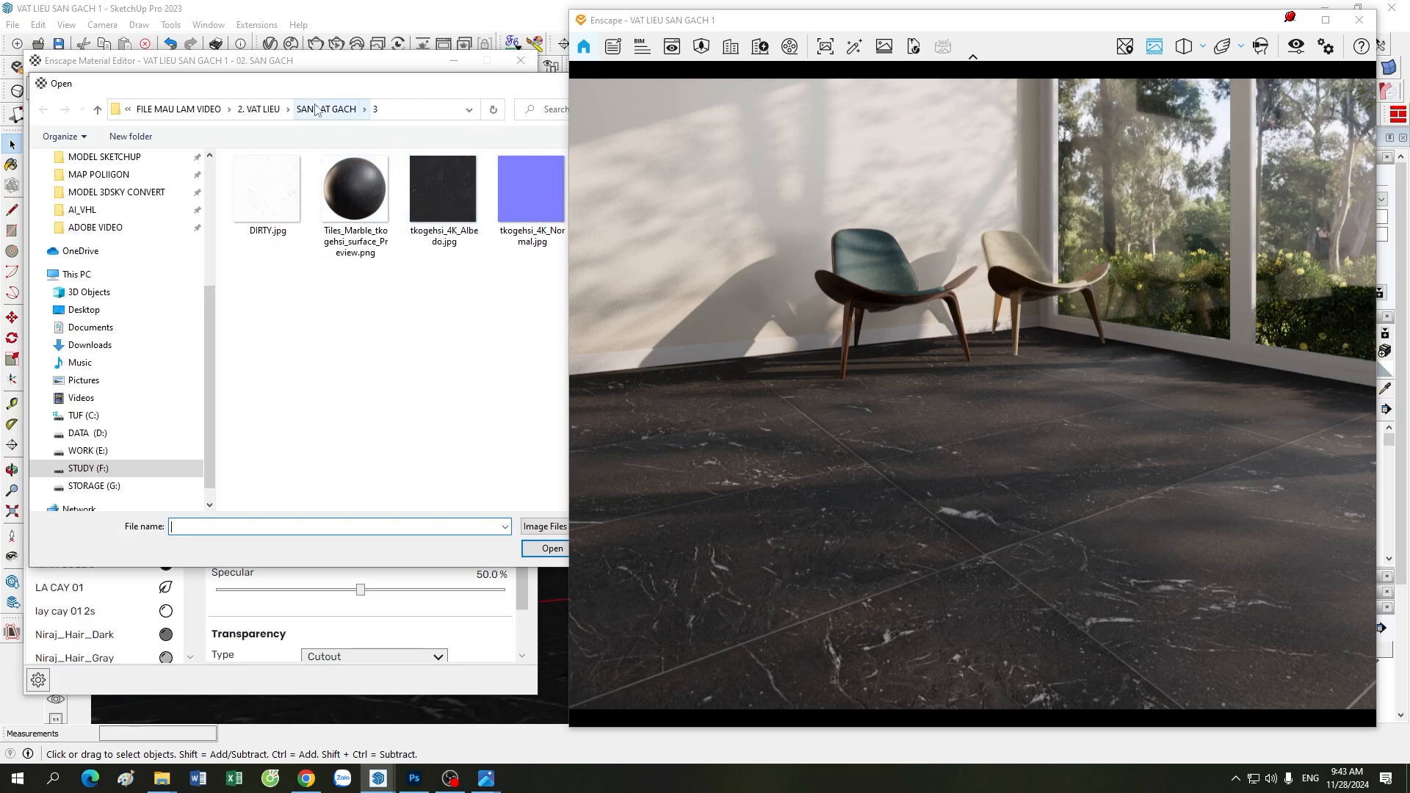
click(315, 109)
double_click(448, 209)
double_click(514, 212)
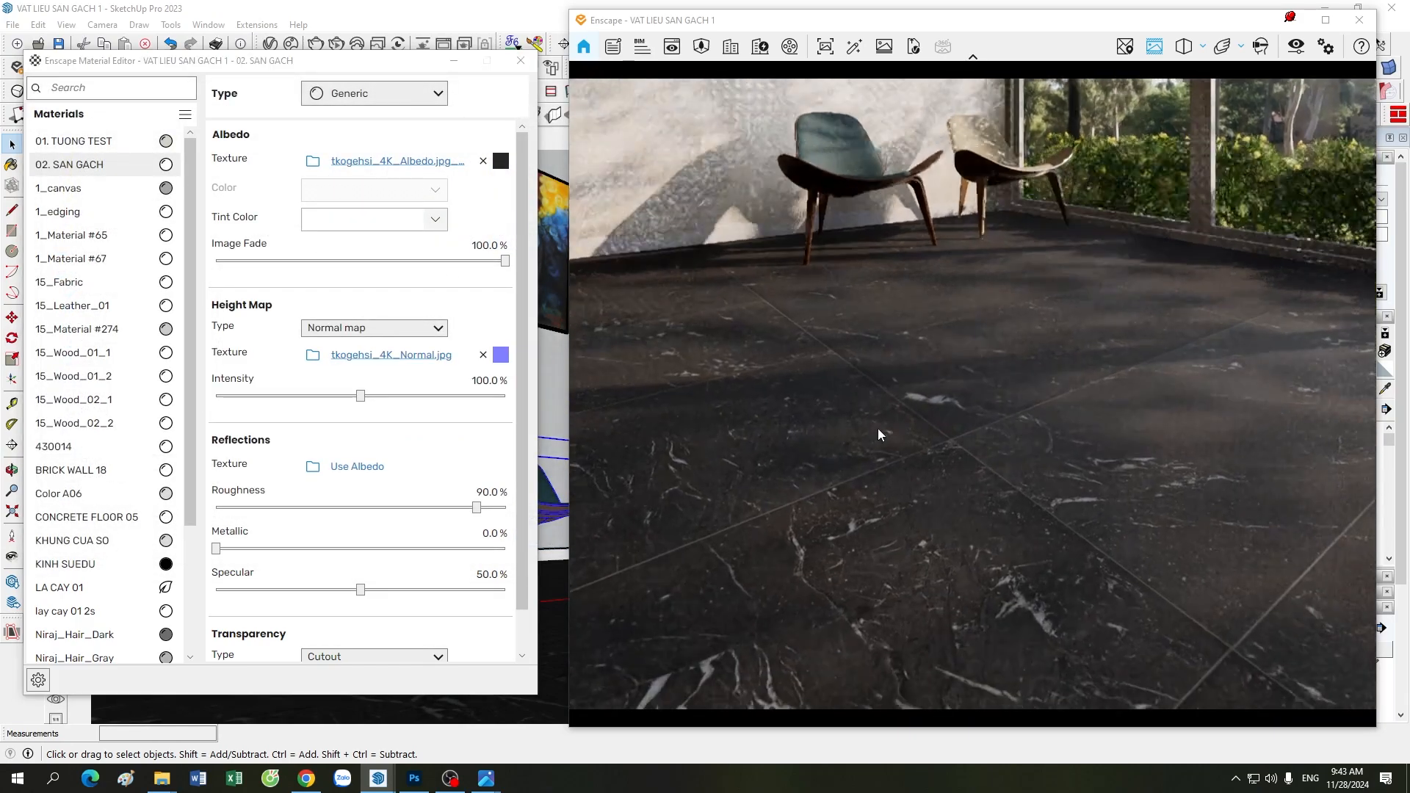
Examine the normal map's relief on the black floor's tile joints and veins at close range and from several directions
right_drag(878, 428, 774, 385)
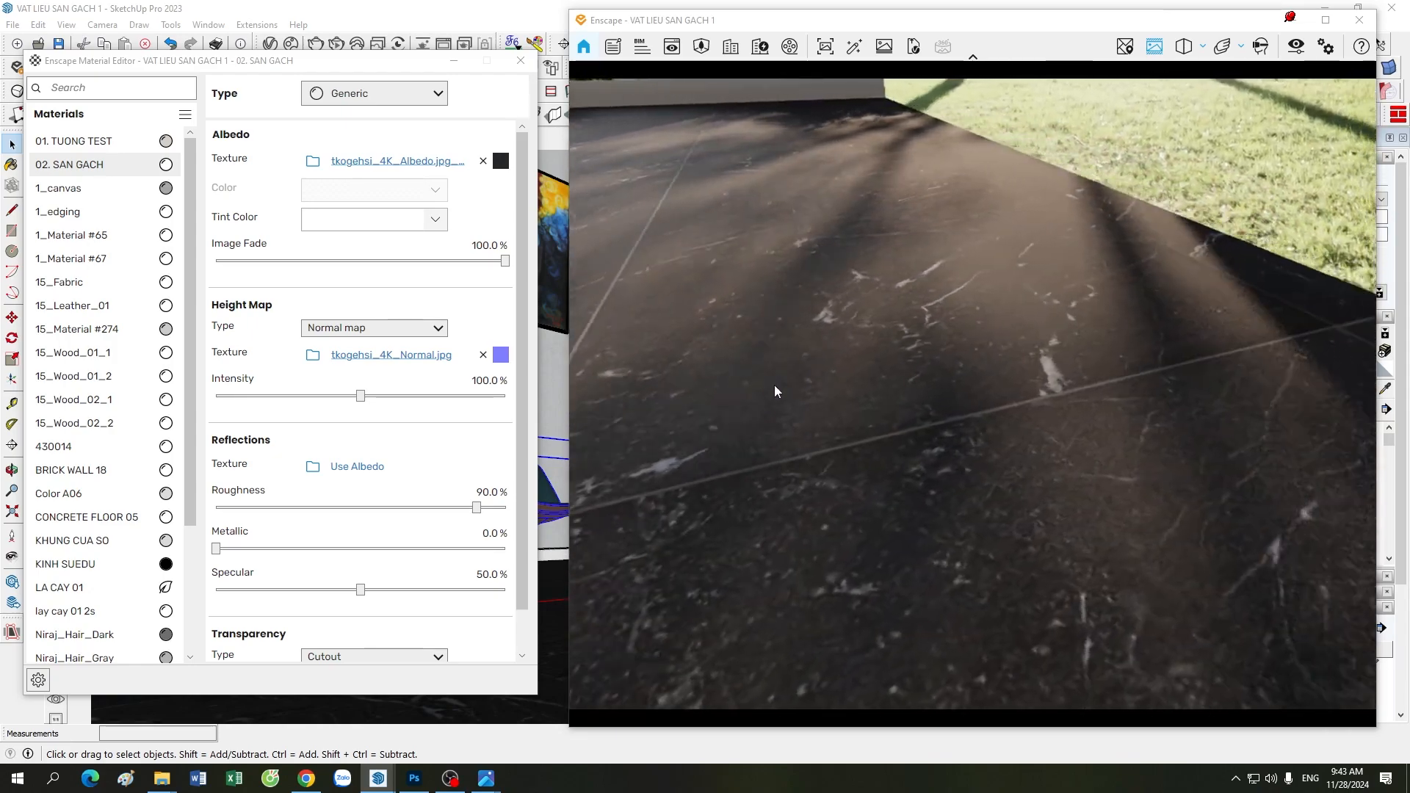
scroll(774, 385, down, 3)
scroll(775, 385, up, 4)
scroll(772, 389, down, 4)
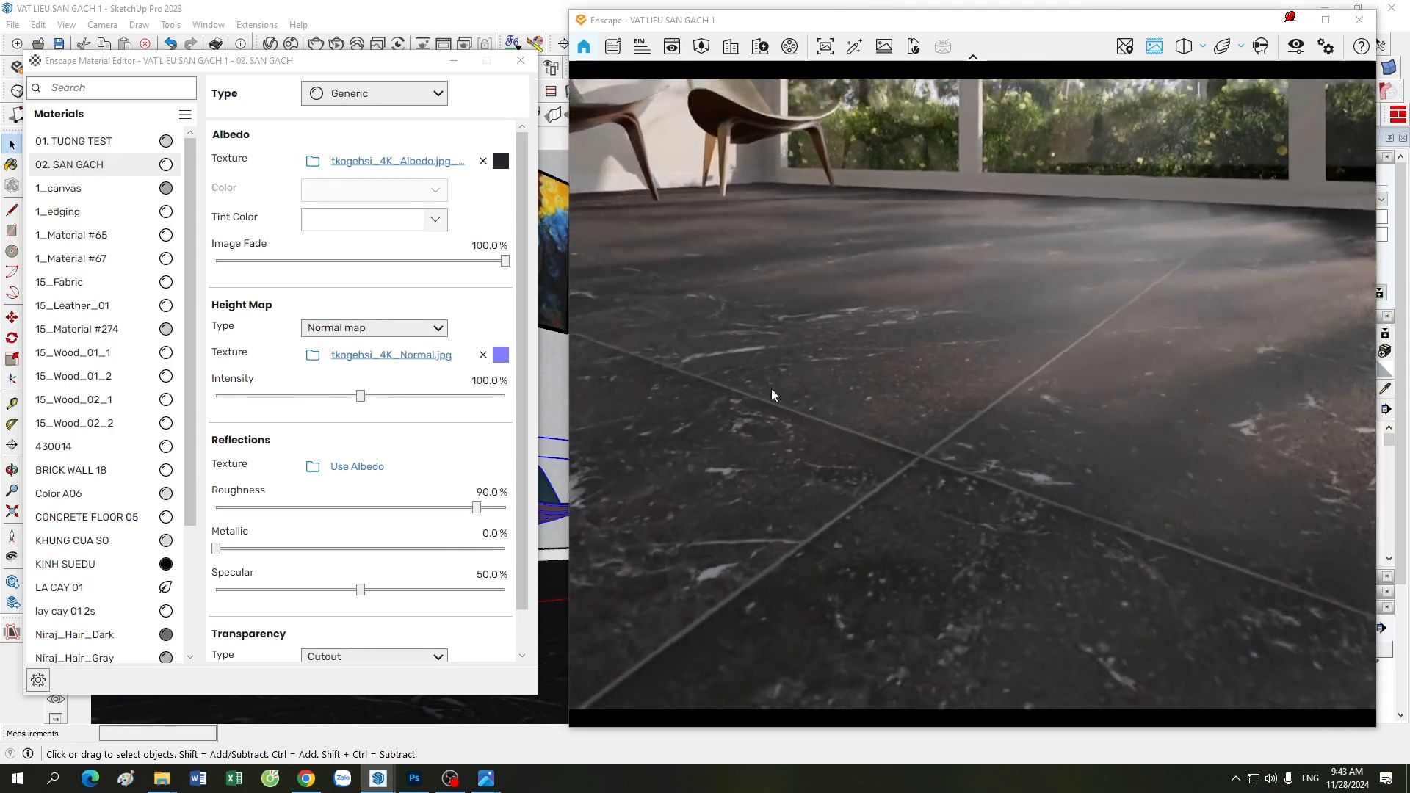
right_drag(830, 419, 1063, 513)
scroll(1063, 513, up, 4)
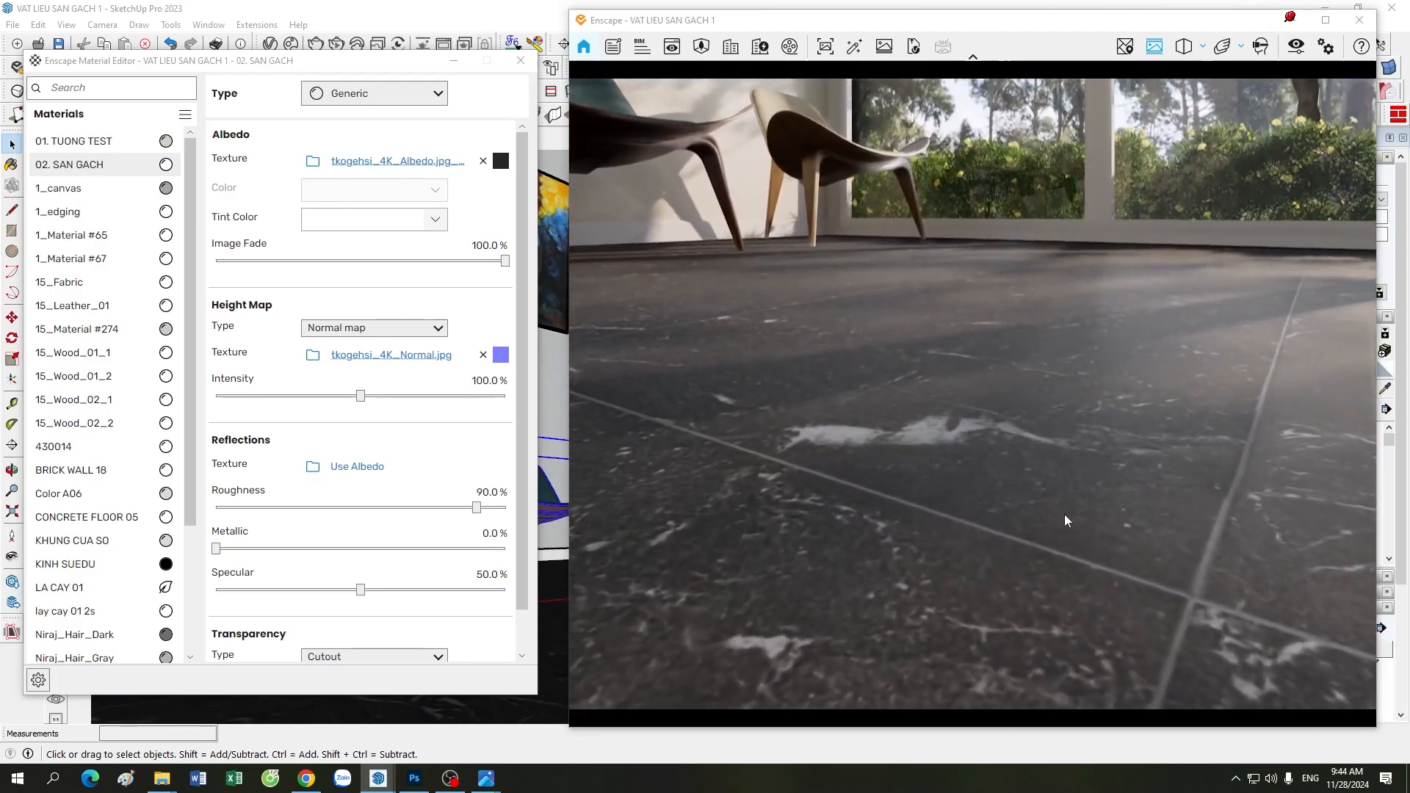
right_drag(1139, 517, 1139, 516)
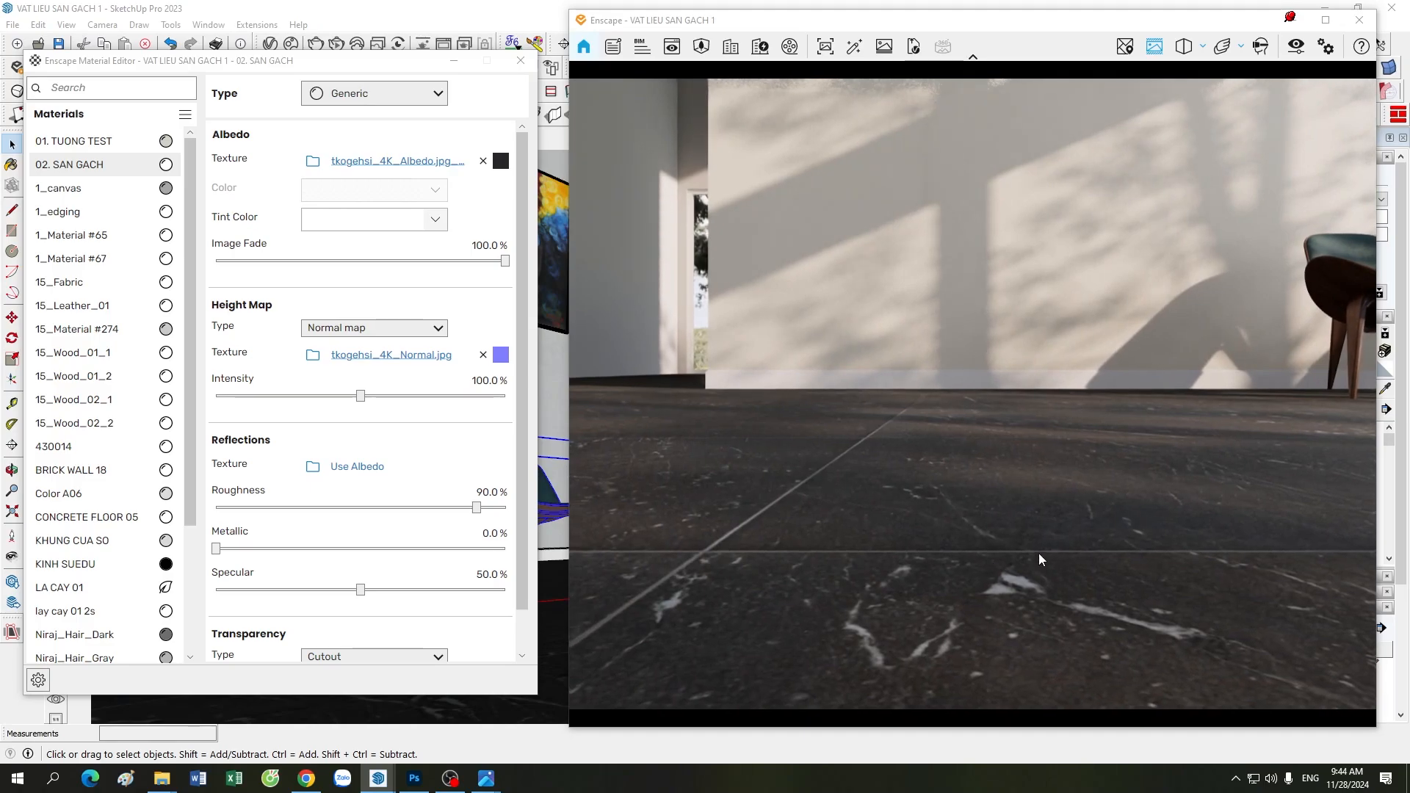
right_drag(1038, 554, 976, 446)
drag(977, 442, 955, 411)
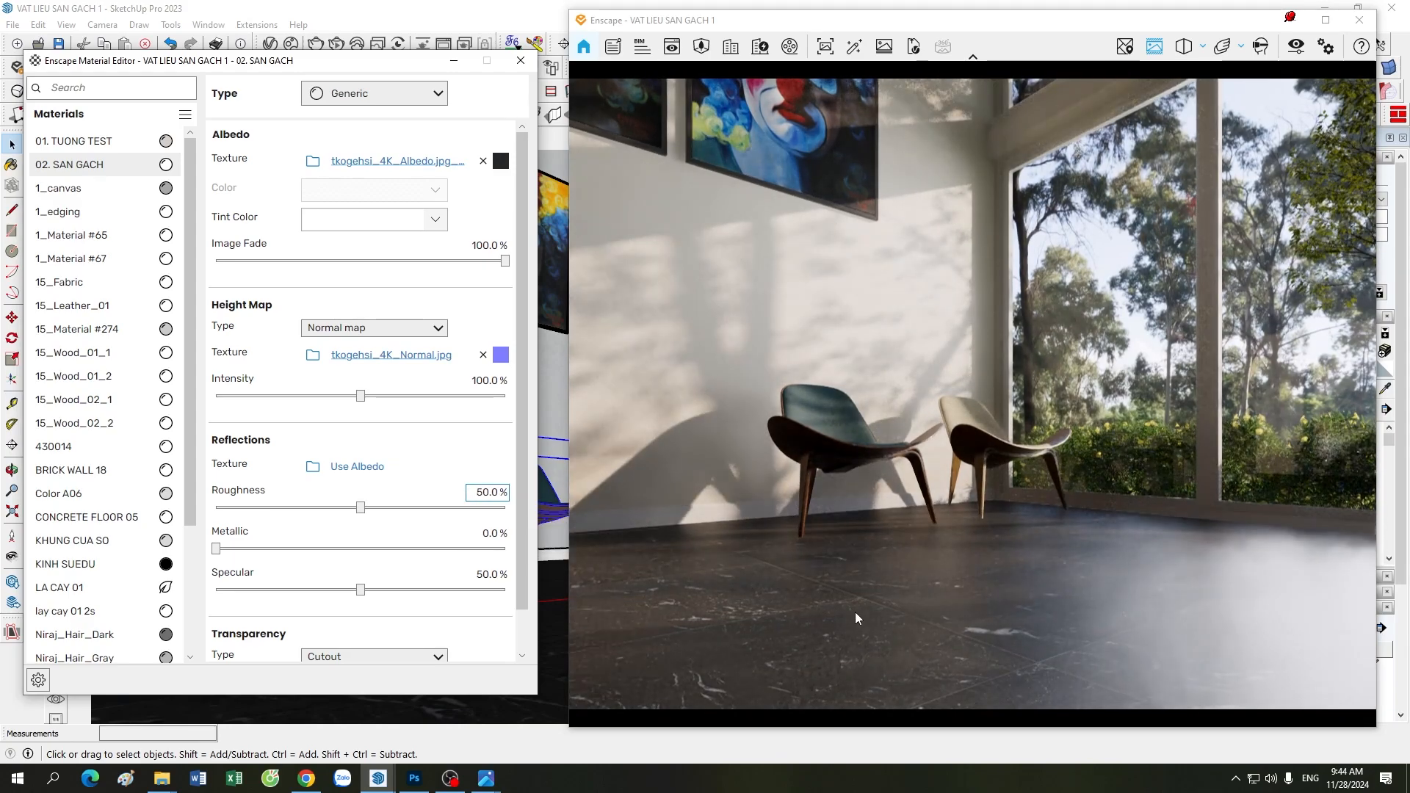
Inspect the black marble floor's reflections while moving sideways past the chairs and the window
click(932, 586)
key(a)
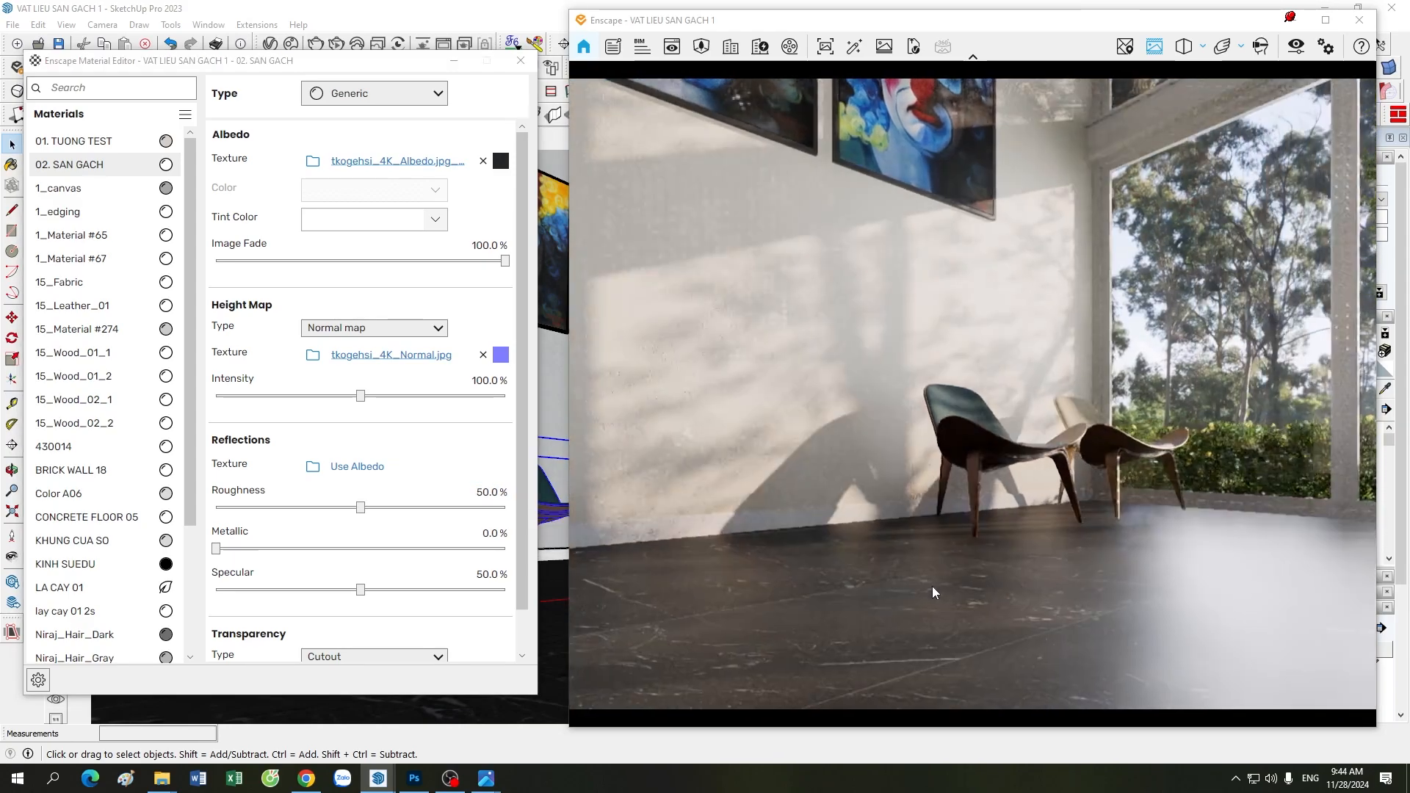
mouse_move(932, 586)
mouse_down()
mouse_move(984, 588)
mouse_move(936, 586)
mouse_up()
key(d)
drag(839, 597, 826, 593)
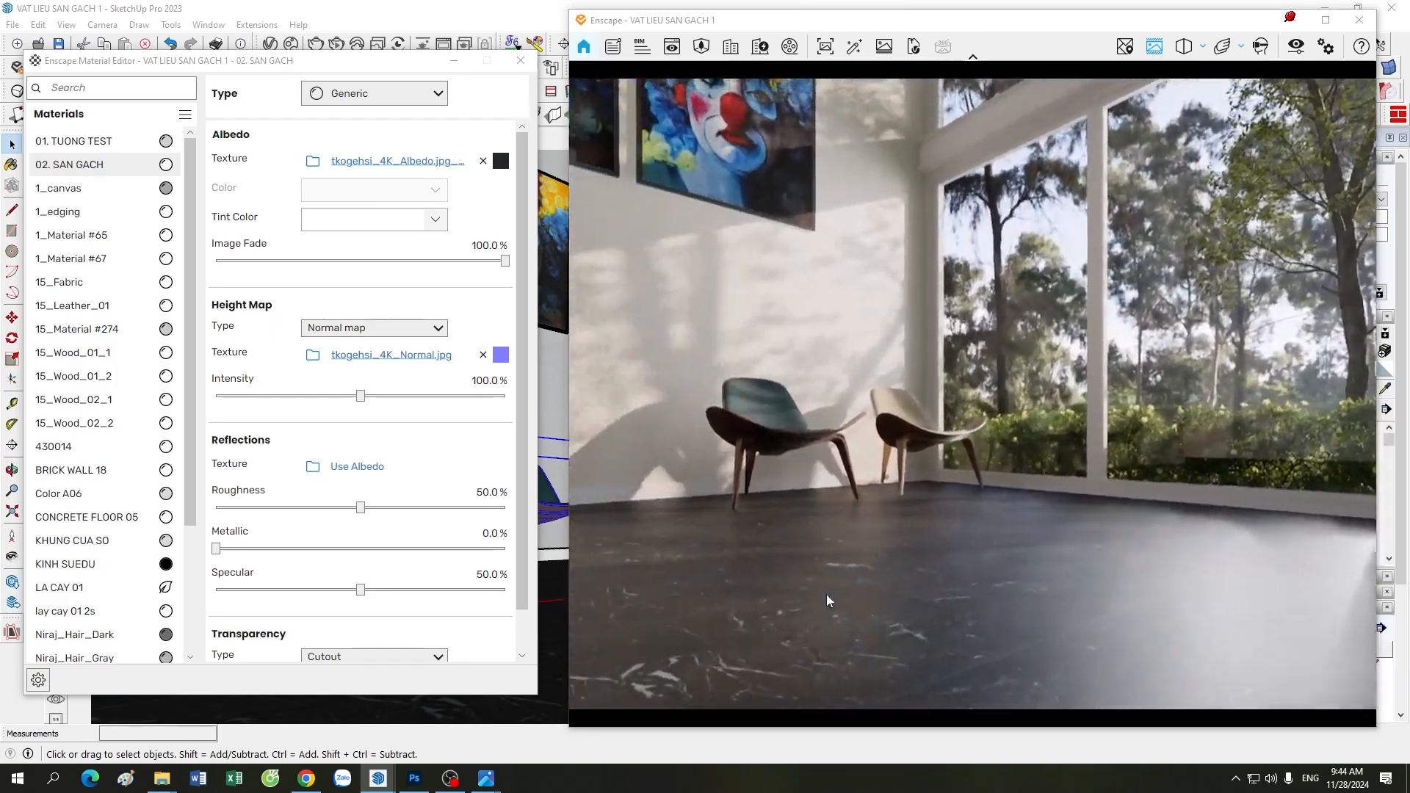
key(d)
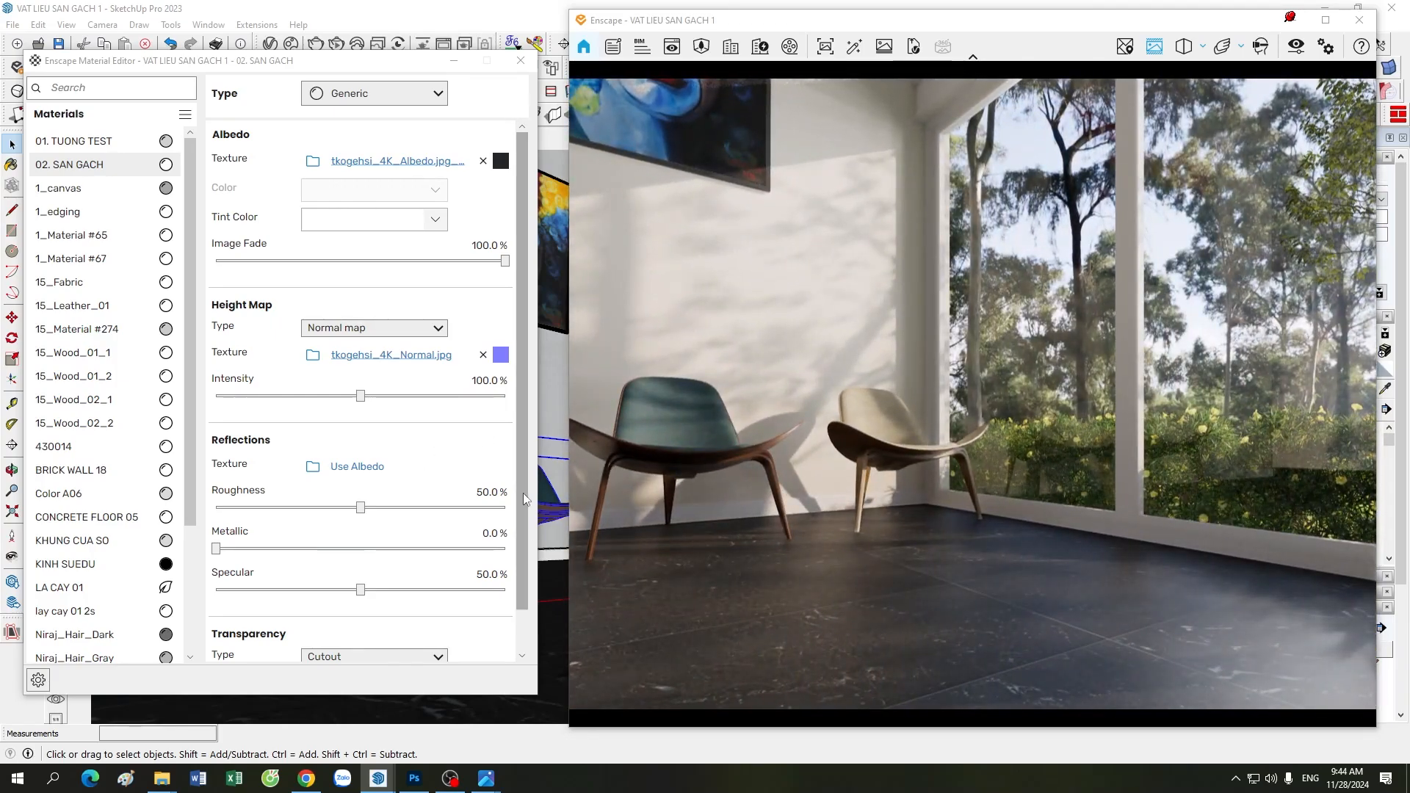
drag(837, 552, 934, 570)
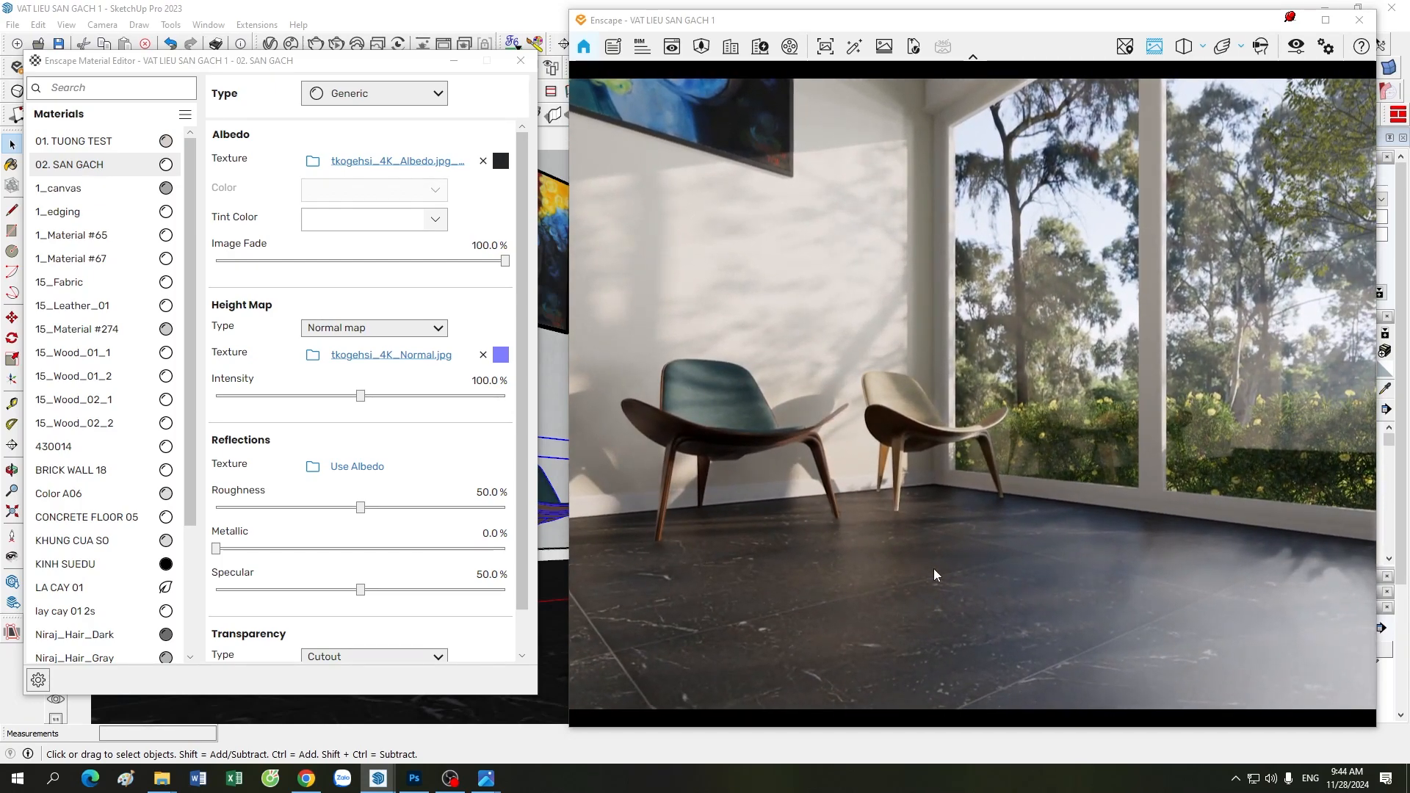
key(a)
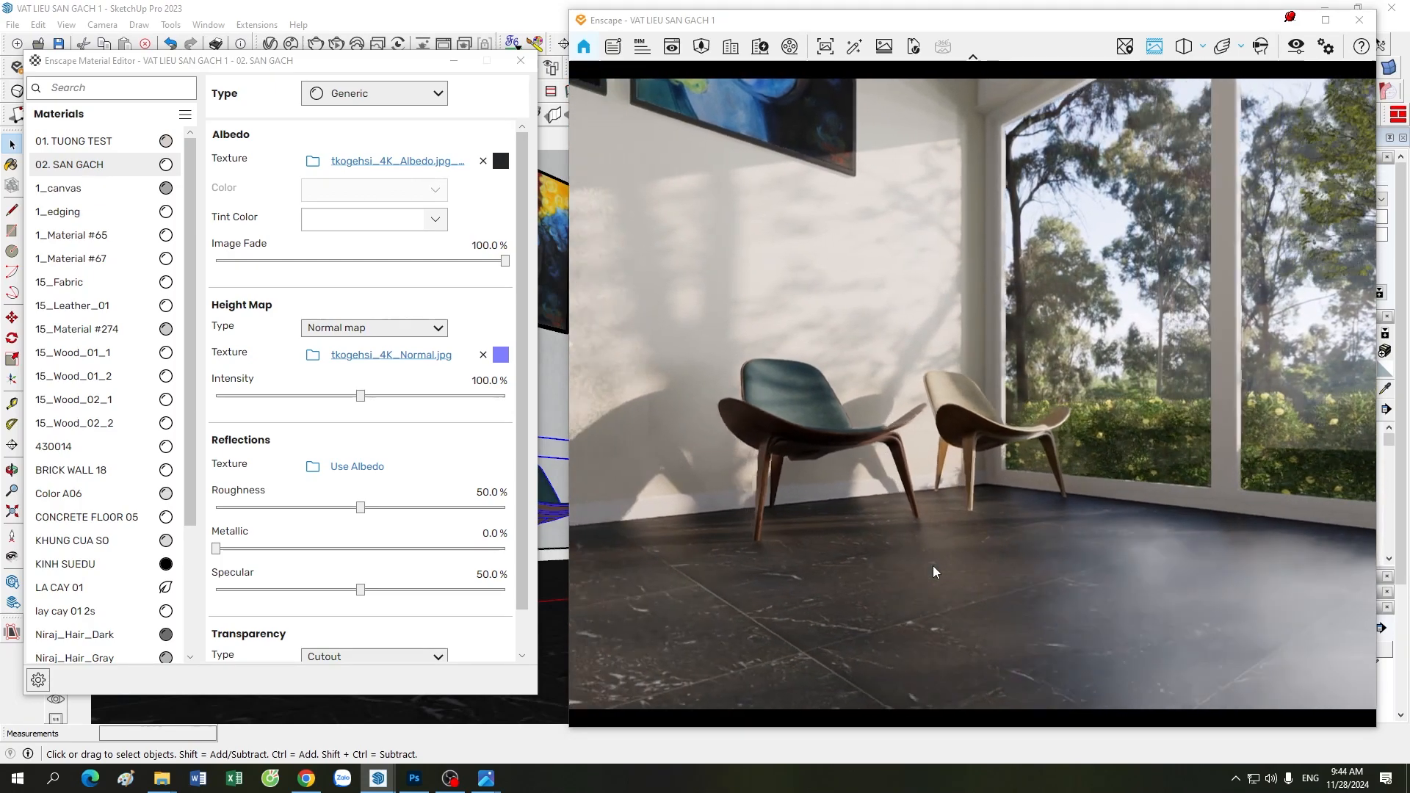
key(d)
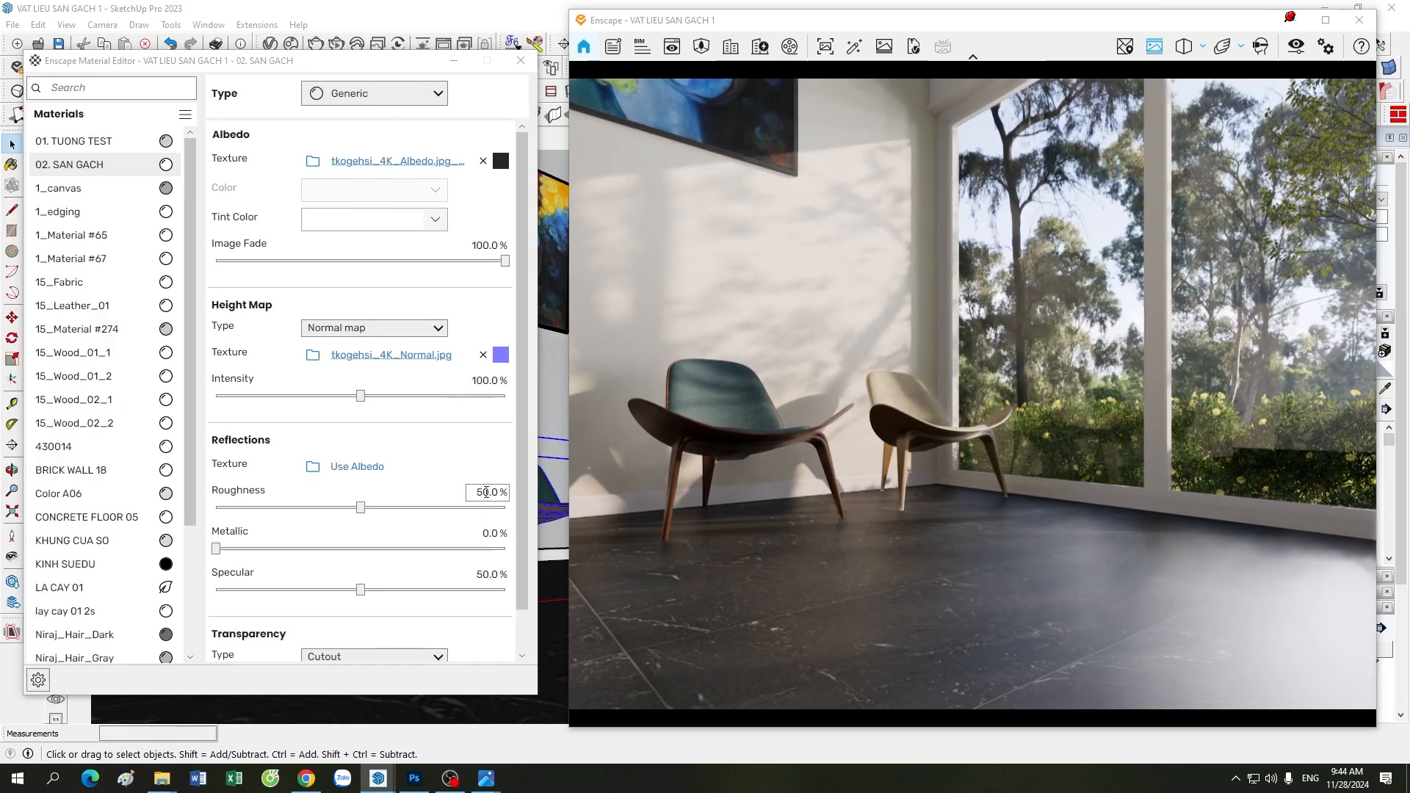
Set the roughness of 02. SAN GACH to 30% and check the floor's reflections near the window
drag(486, 492, 440, 496)
text(3)
click(919, 531)
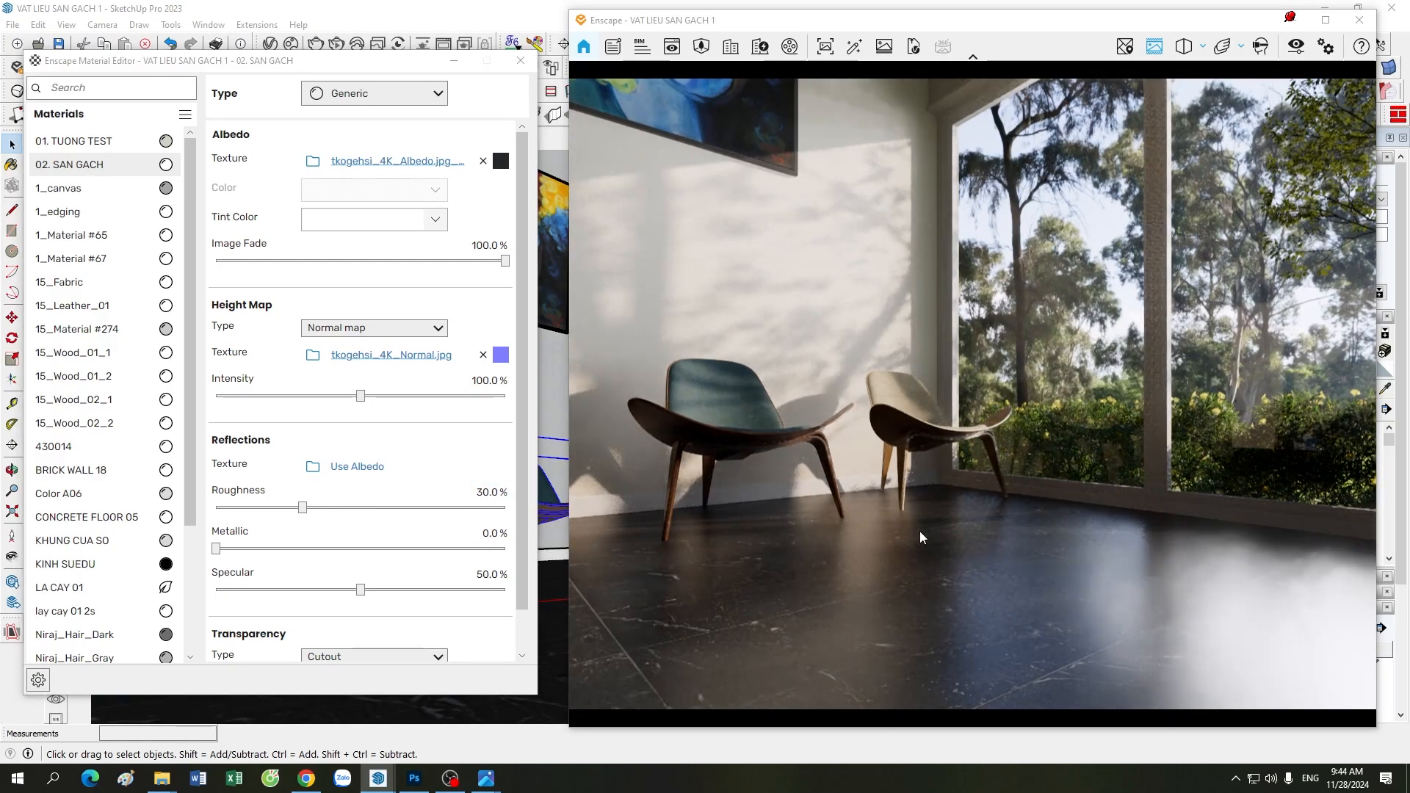
key(w)
key(d)
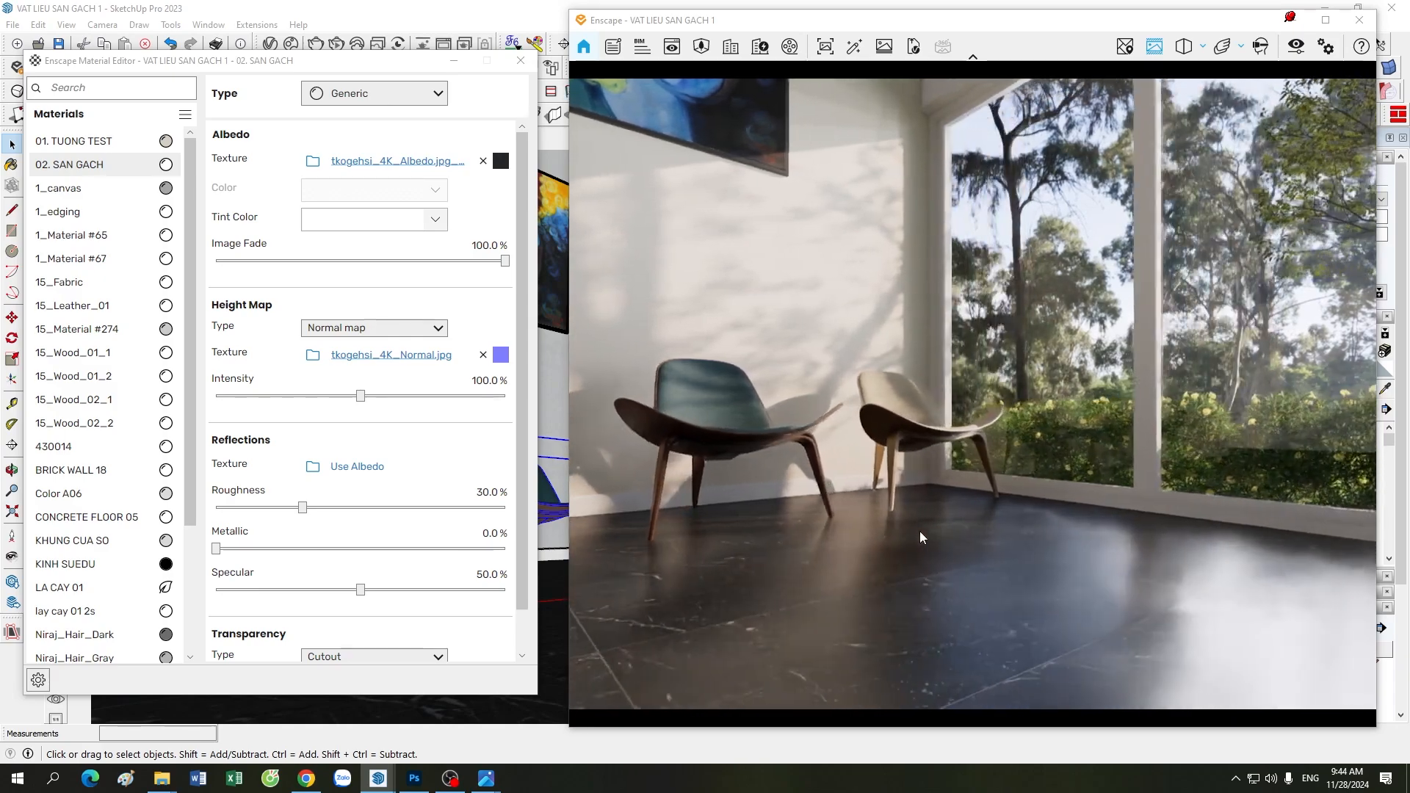
Load DIRTY.jpg as the Reflections texture of the 02. SAN GACH material
click(314, 468)
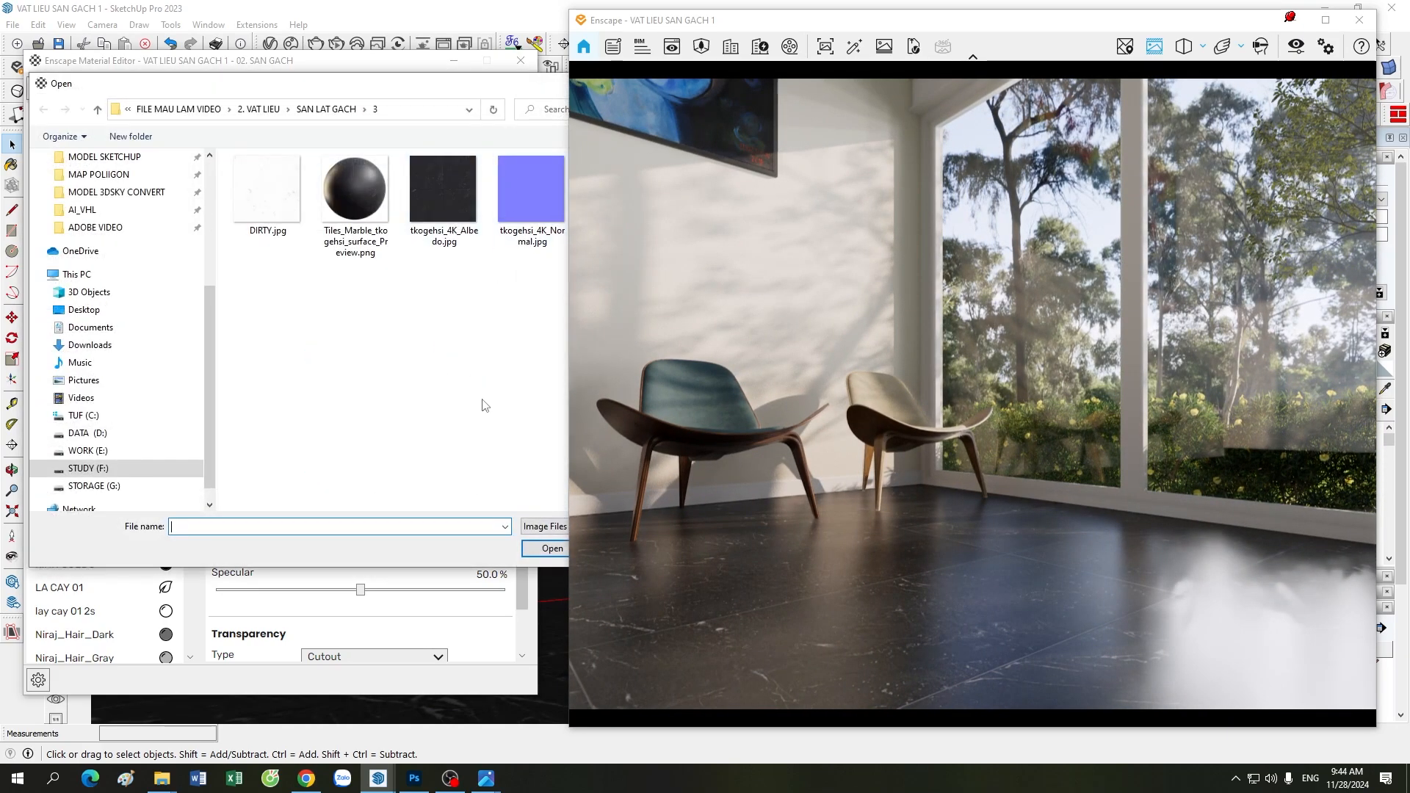
drag(474, 87, 451, 199)
drag(742, 22, 826, 24)
click(636, 196)
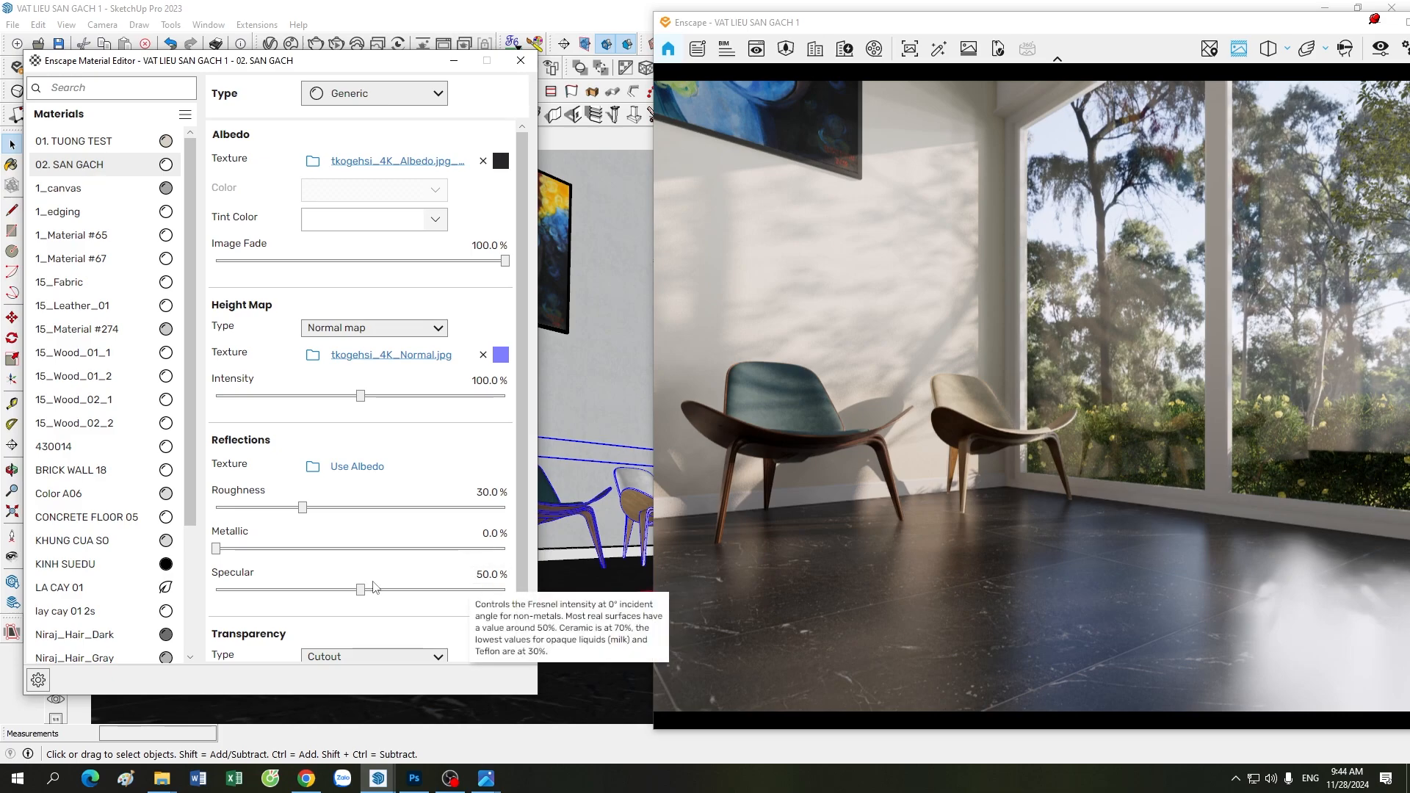
click(313, 467)
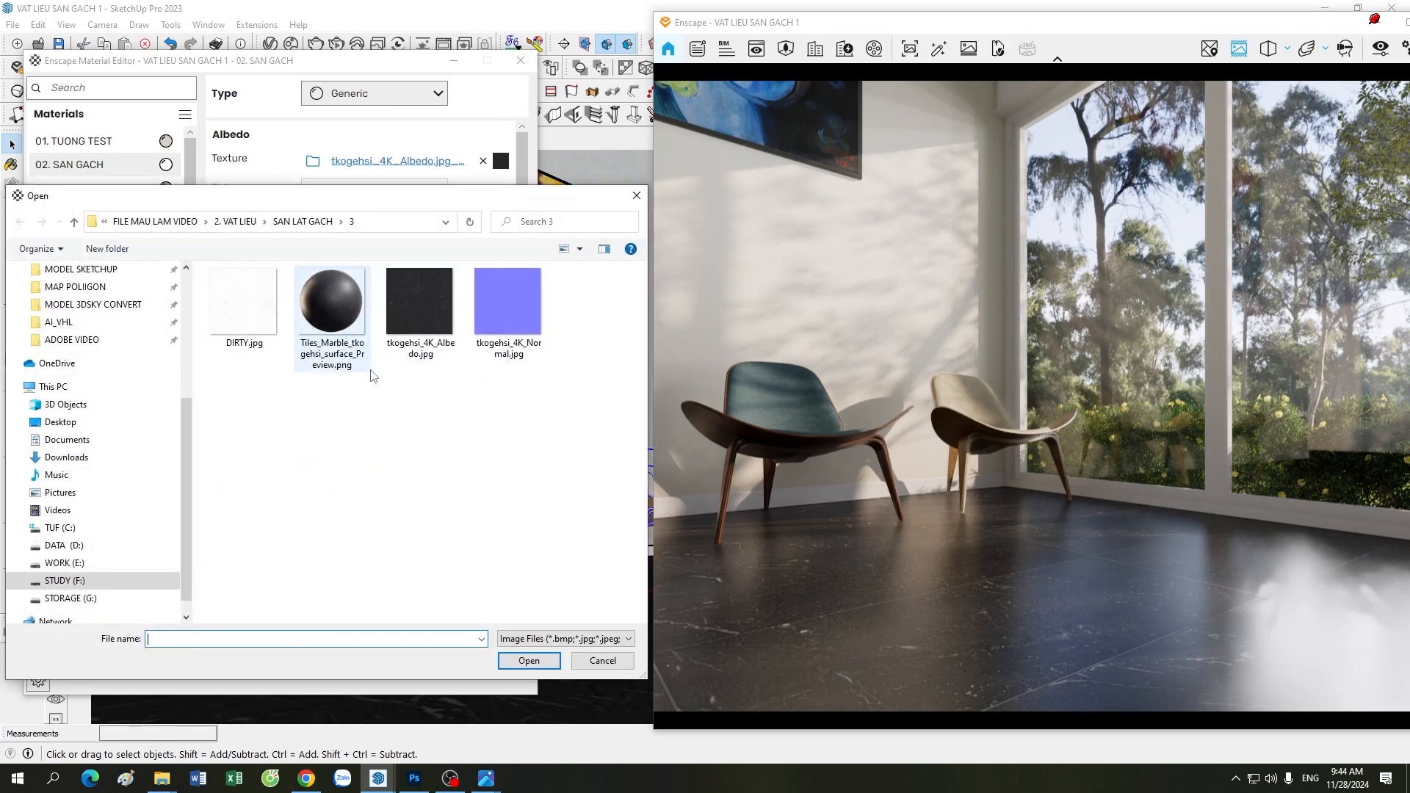
key(Return)
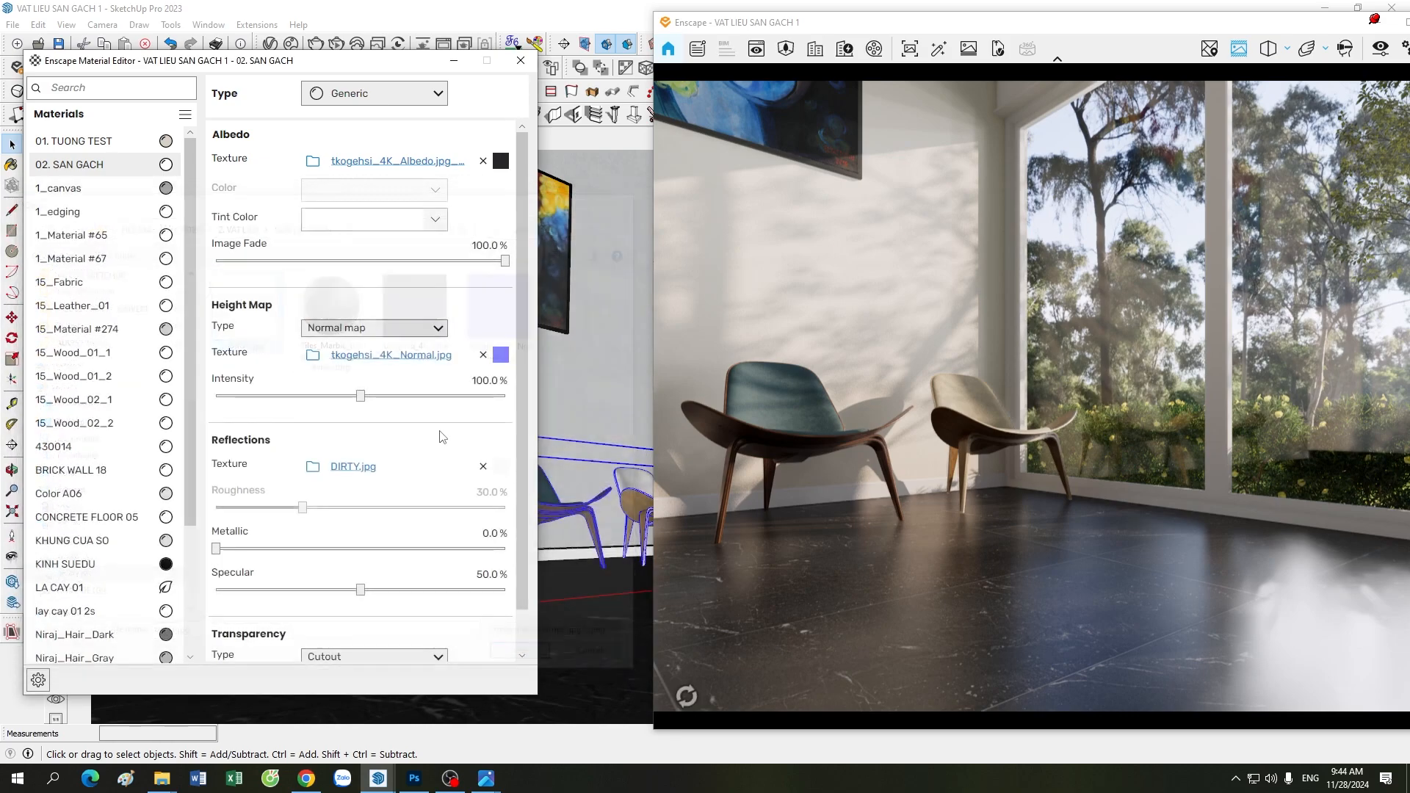
Give the DIRTY.jpg roughness map its own size of 0.5 m by 0.5 m, independent of the albedo, and invert it
click(504, 470)
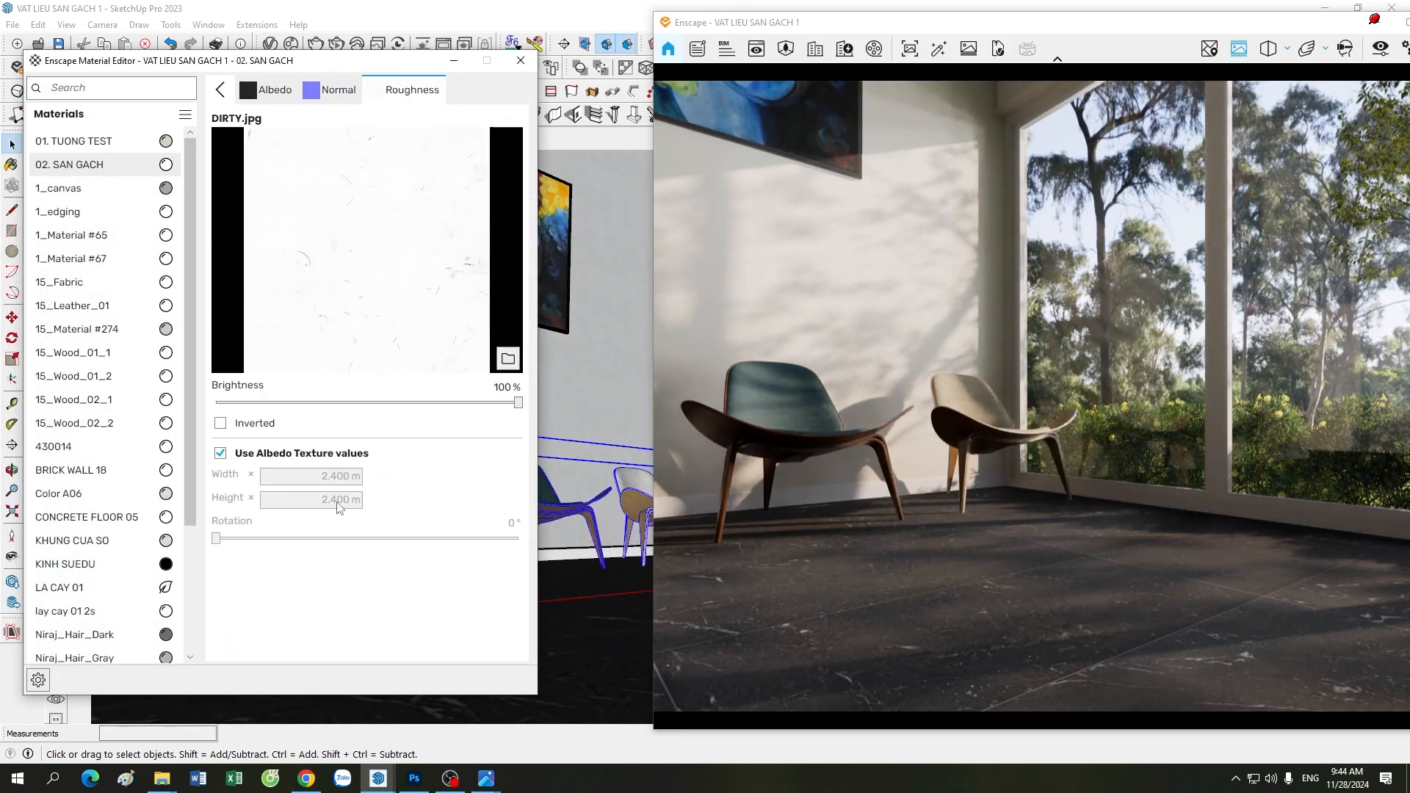
click(221, 453)
drag(320, 475, 370, 485)
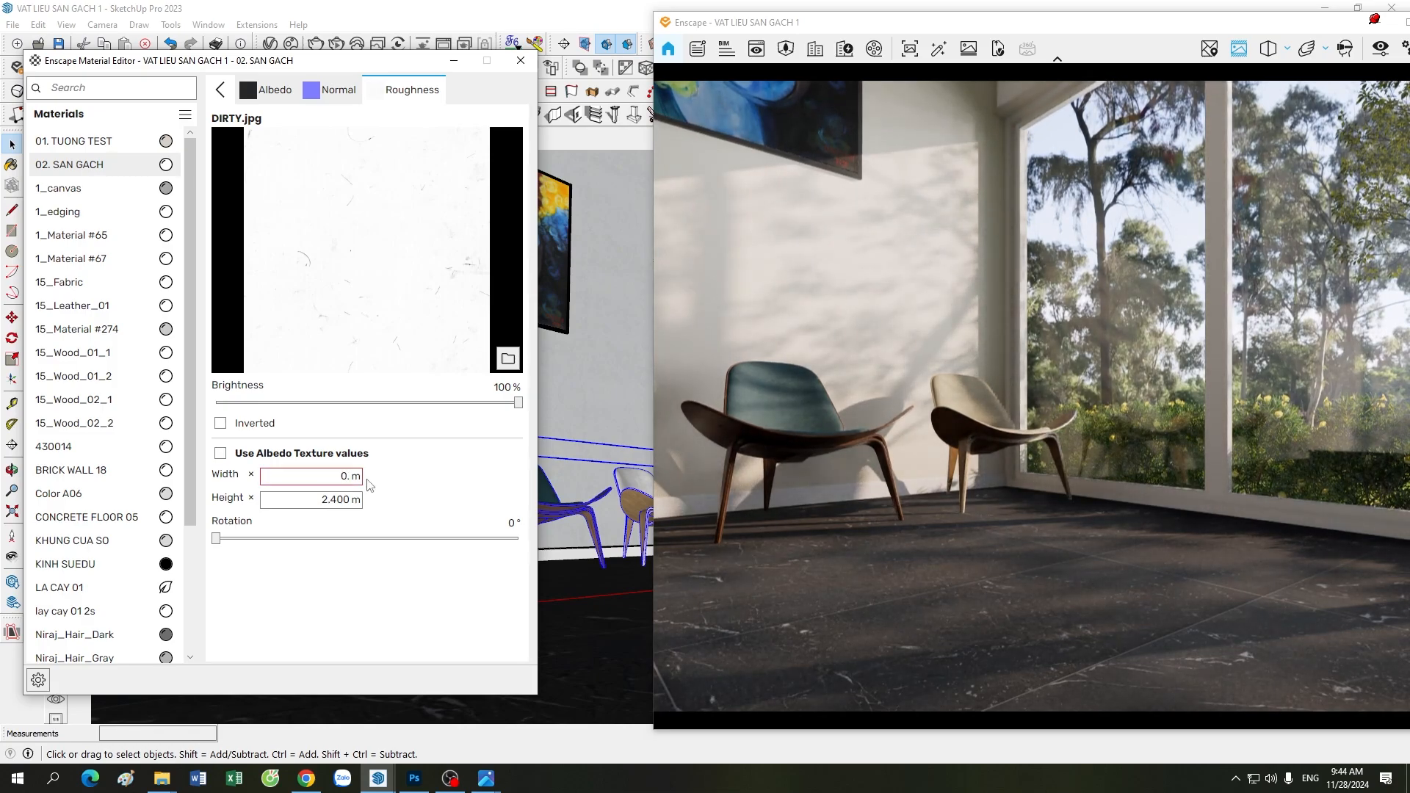
text(0.5)
key(Tab)
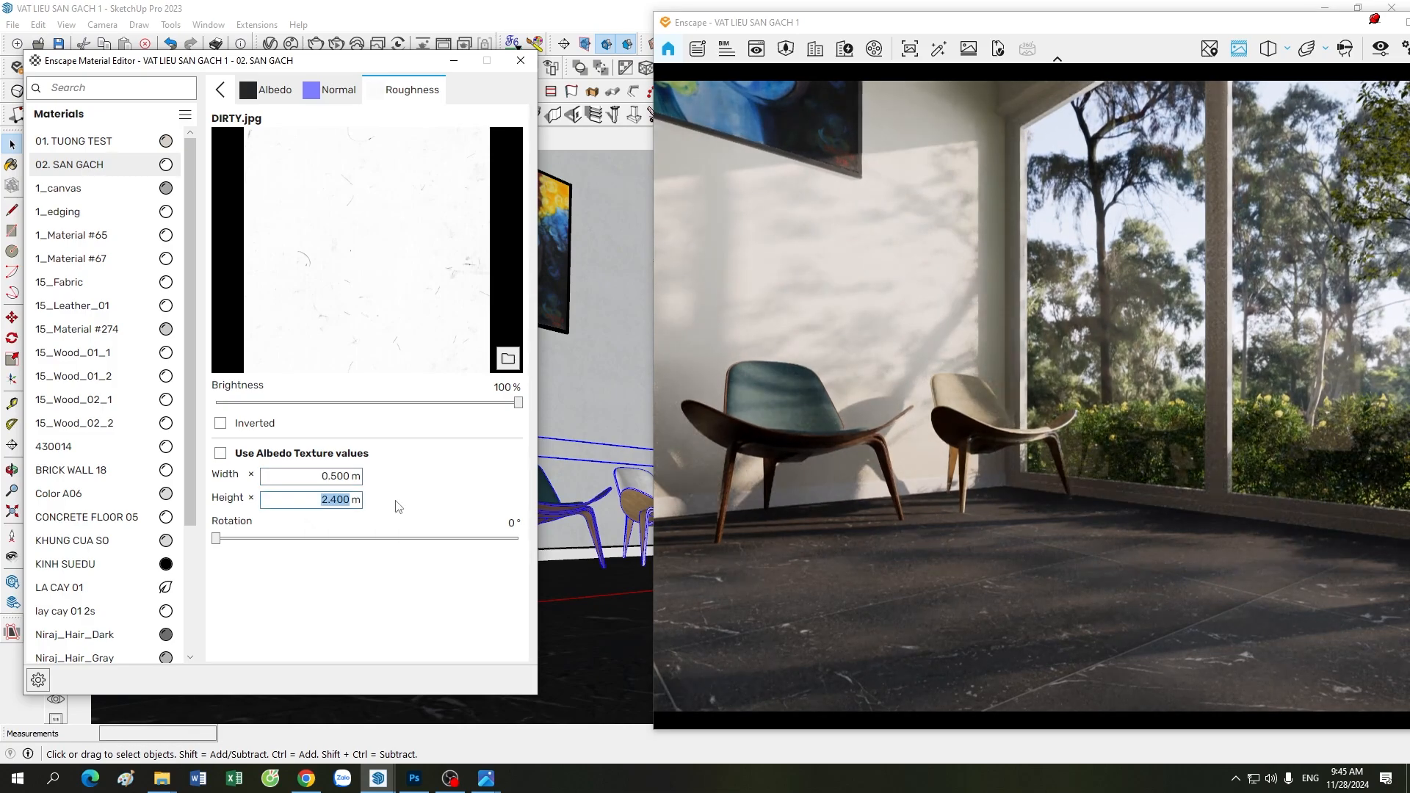
text(0.5)
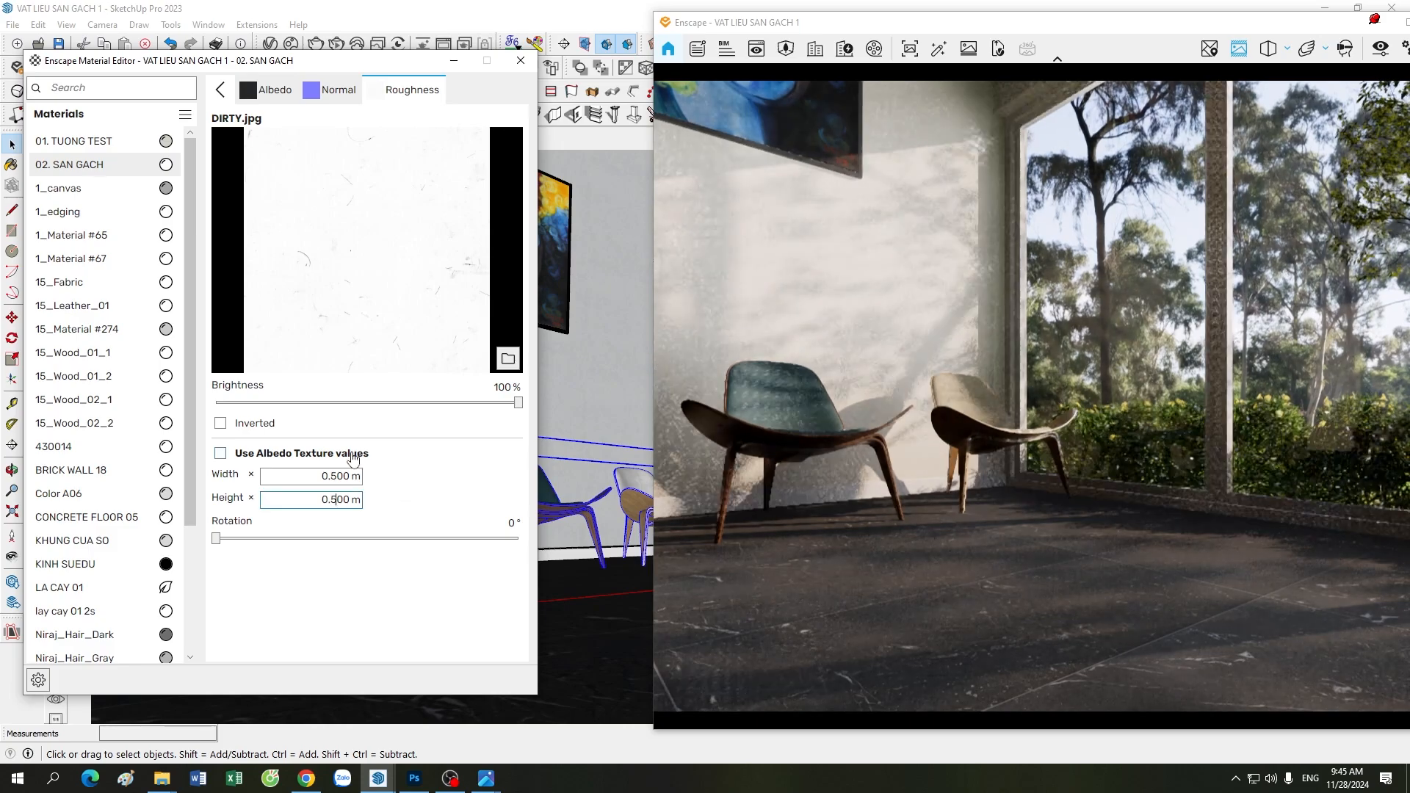
click(252, 430)
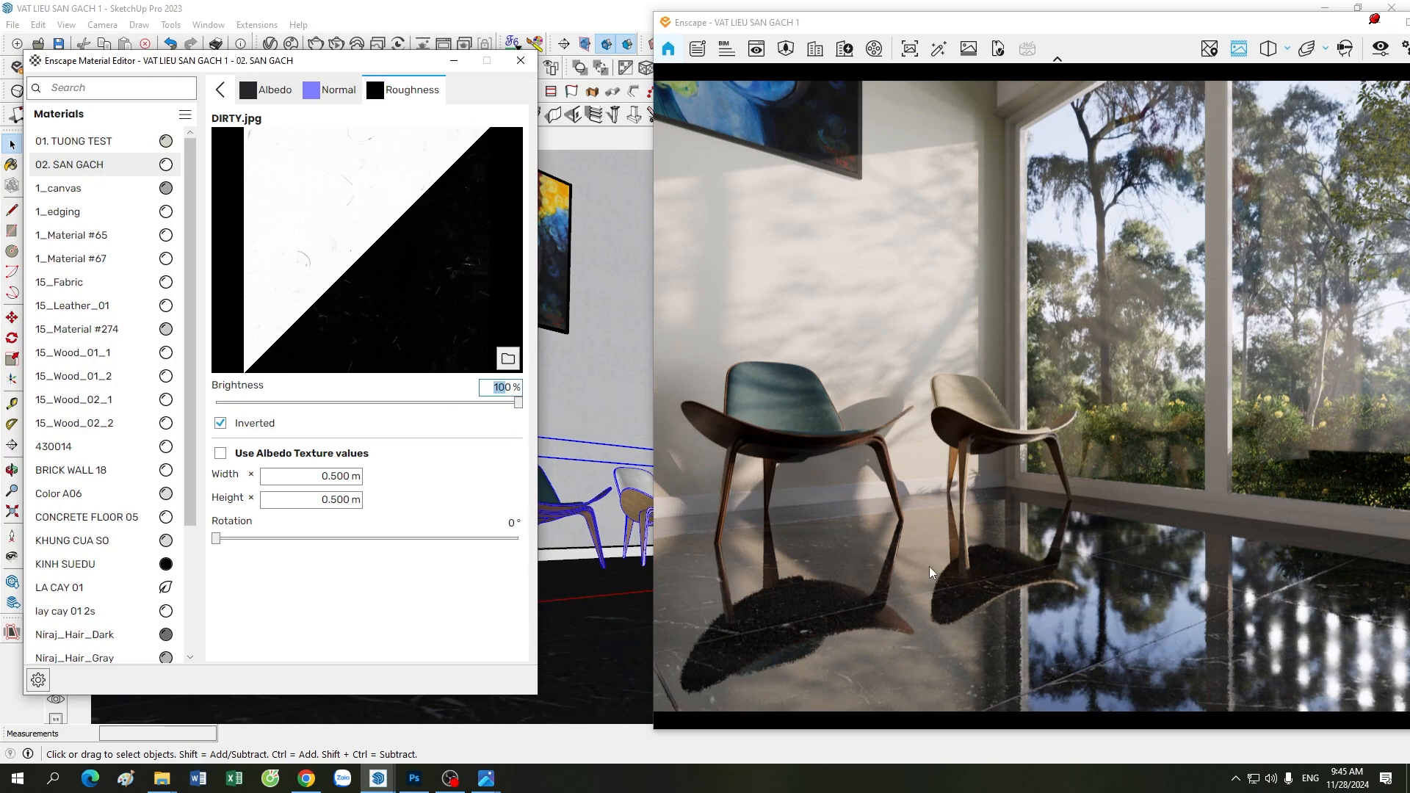
Inspect the inverted dirt map's effect on the floor reflections from low angles around the chairs and the window
click(926, 603)
key(a)
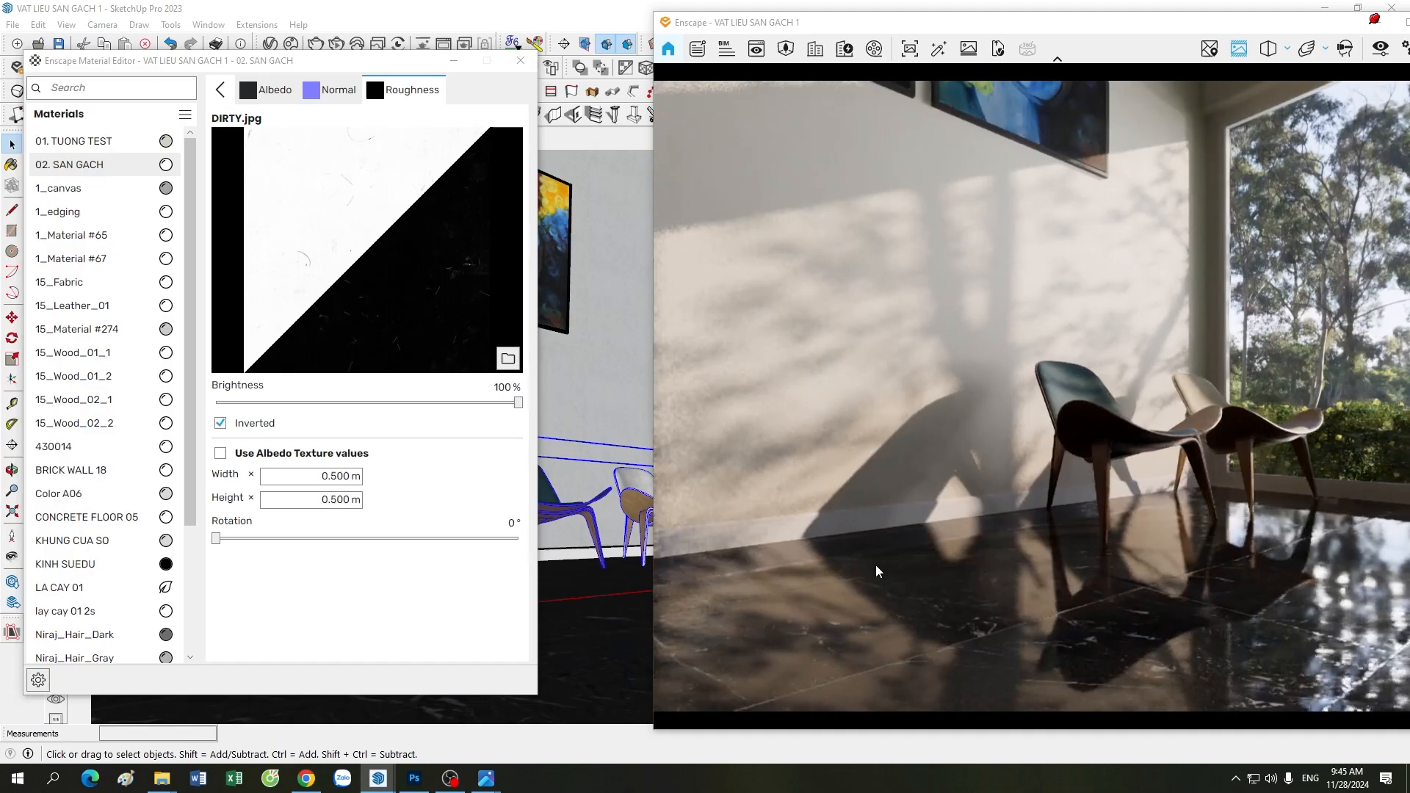
drag(876, 565, 881, 554)
key(w)
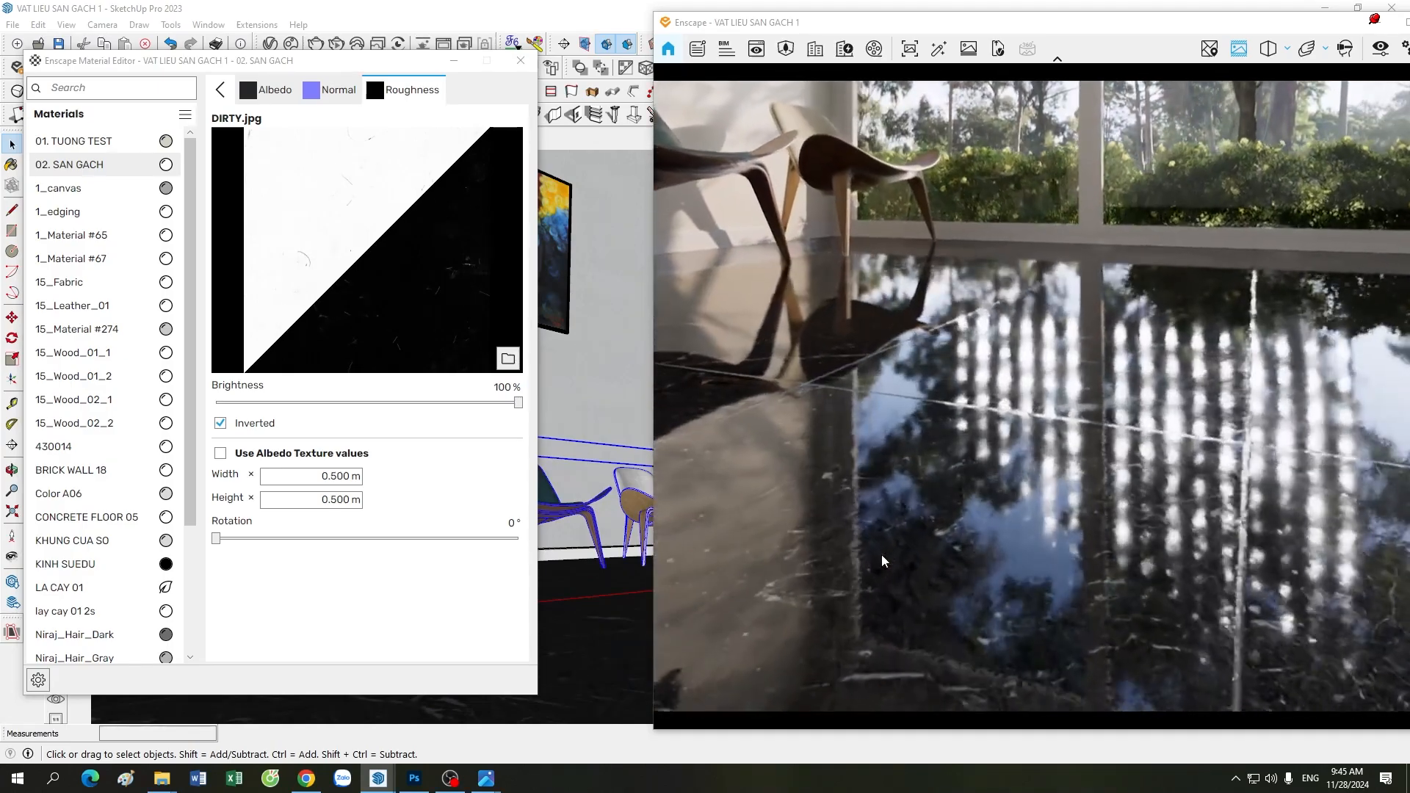
key(d)
key(a)
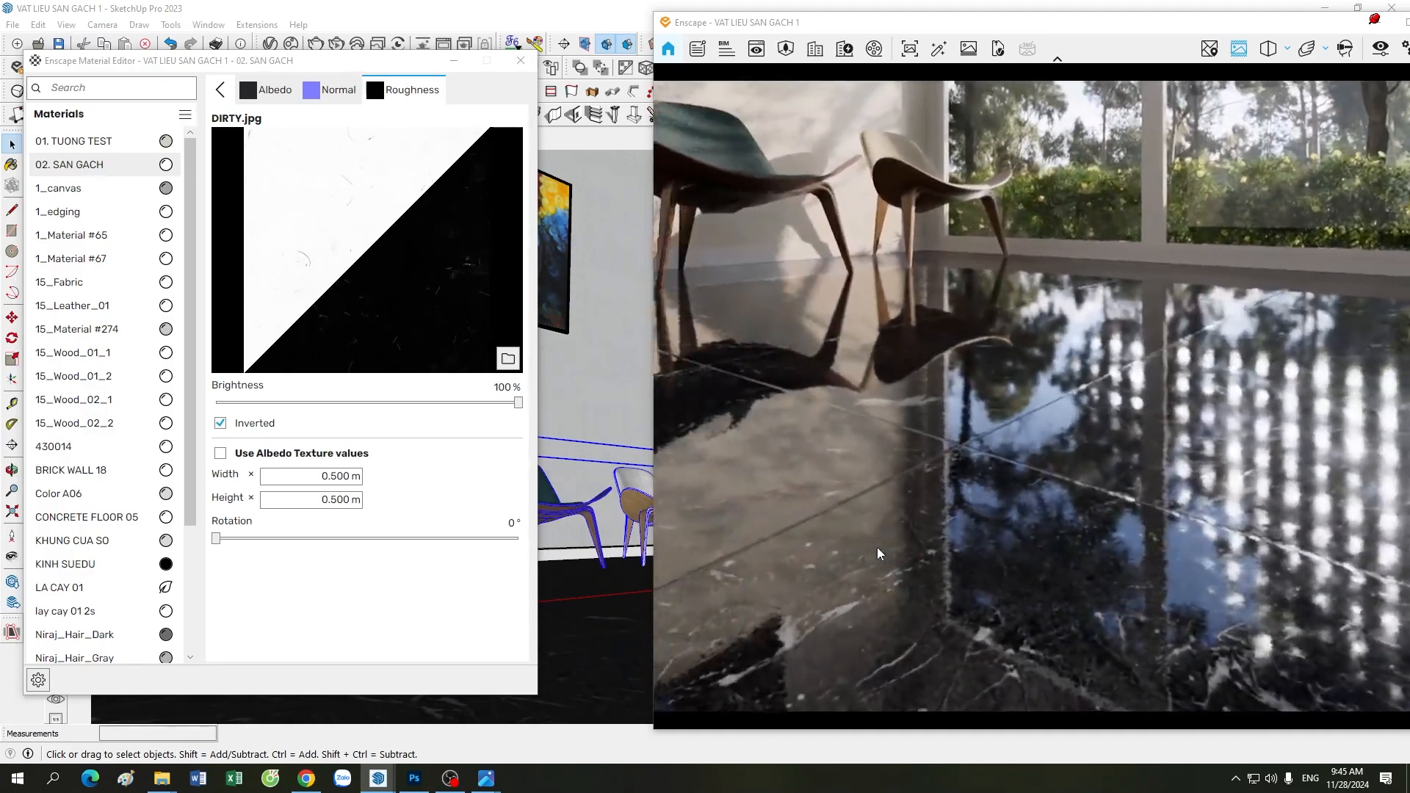
key(d)
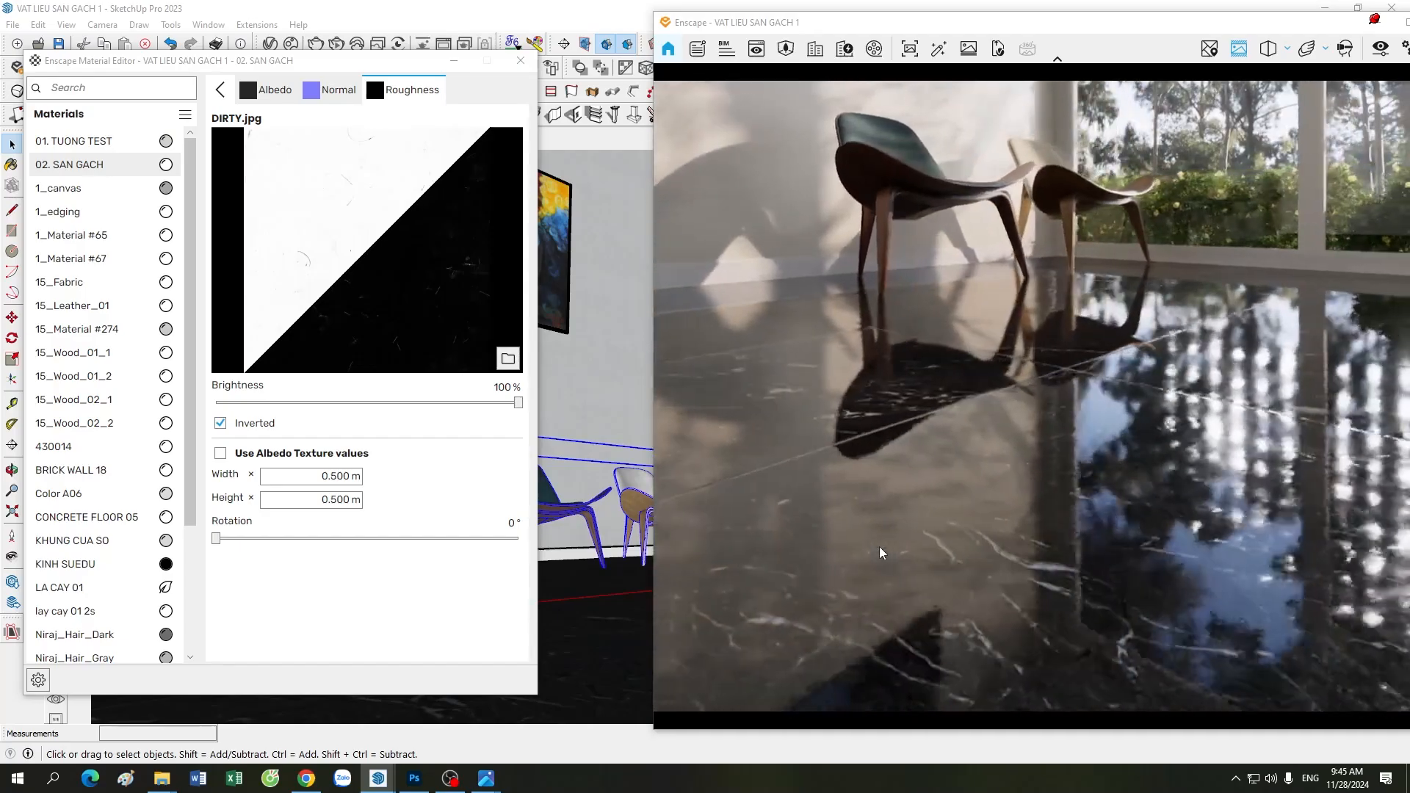
key(w)
key(d)
key(w)
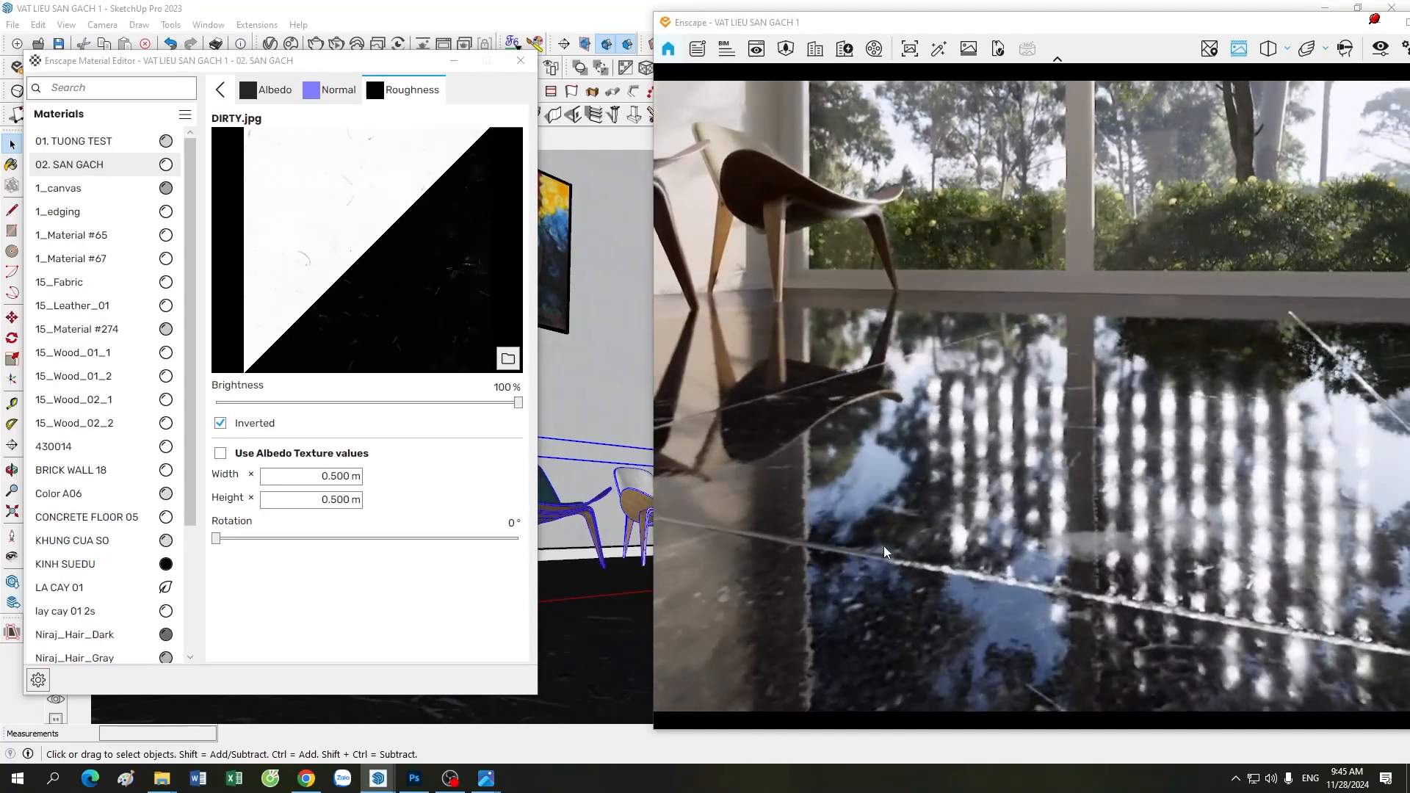
Set the roughness map's brightness to 70% and examine the black floor's reflections up close while moving sideways
drag(1028, 464, 1085, 486)
key(q)
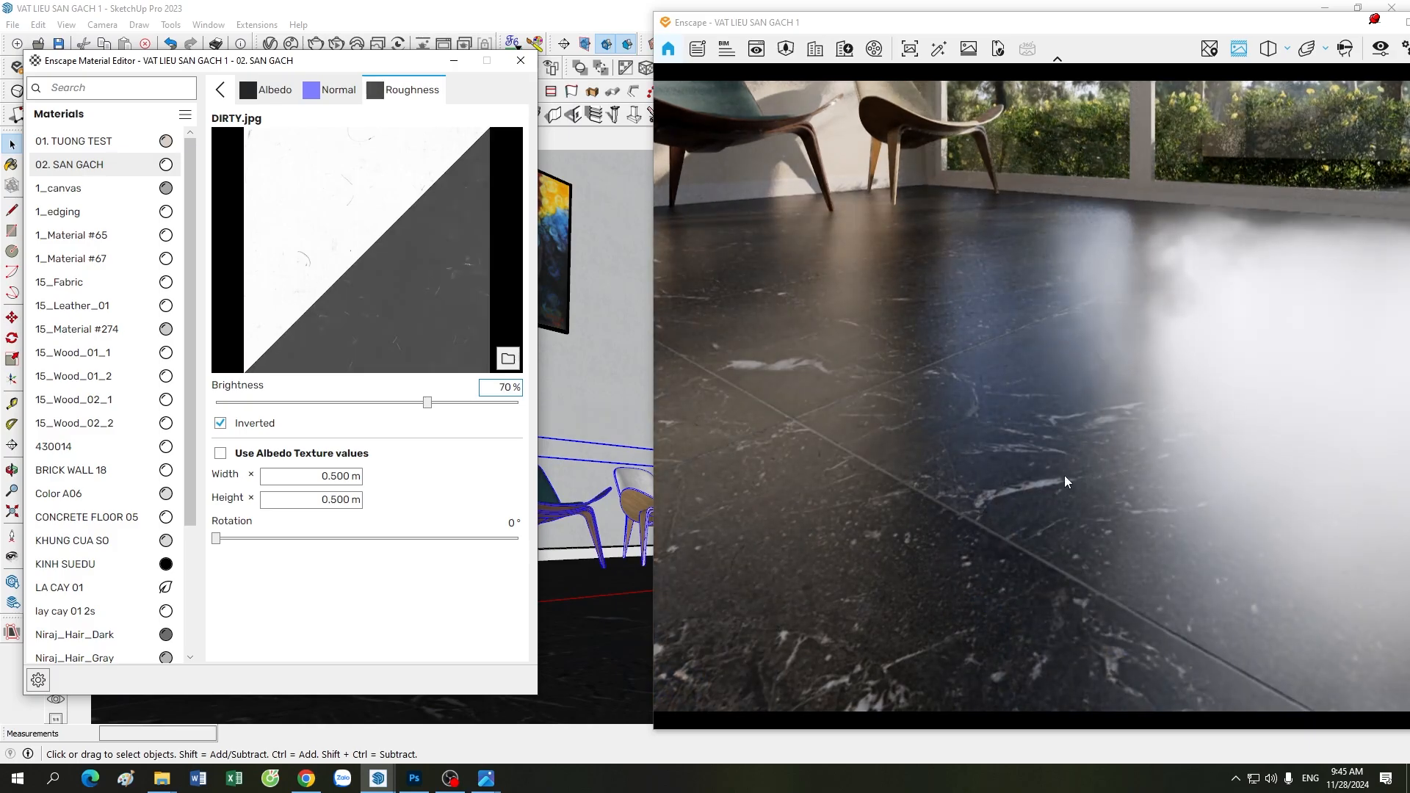
drag(1065, 476, 993, 503)
key(a)
key(d)
key(a)
key(d)
key(d)
key(a)
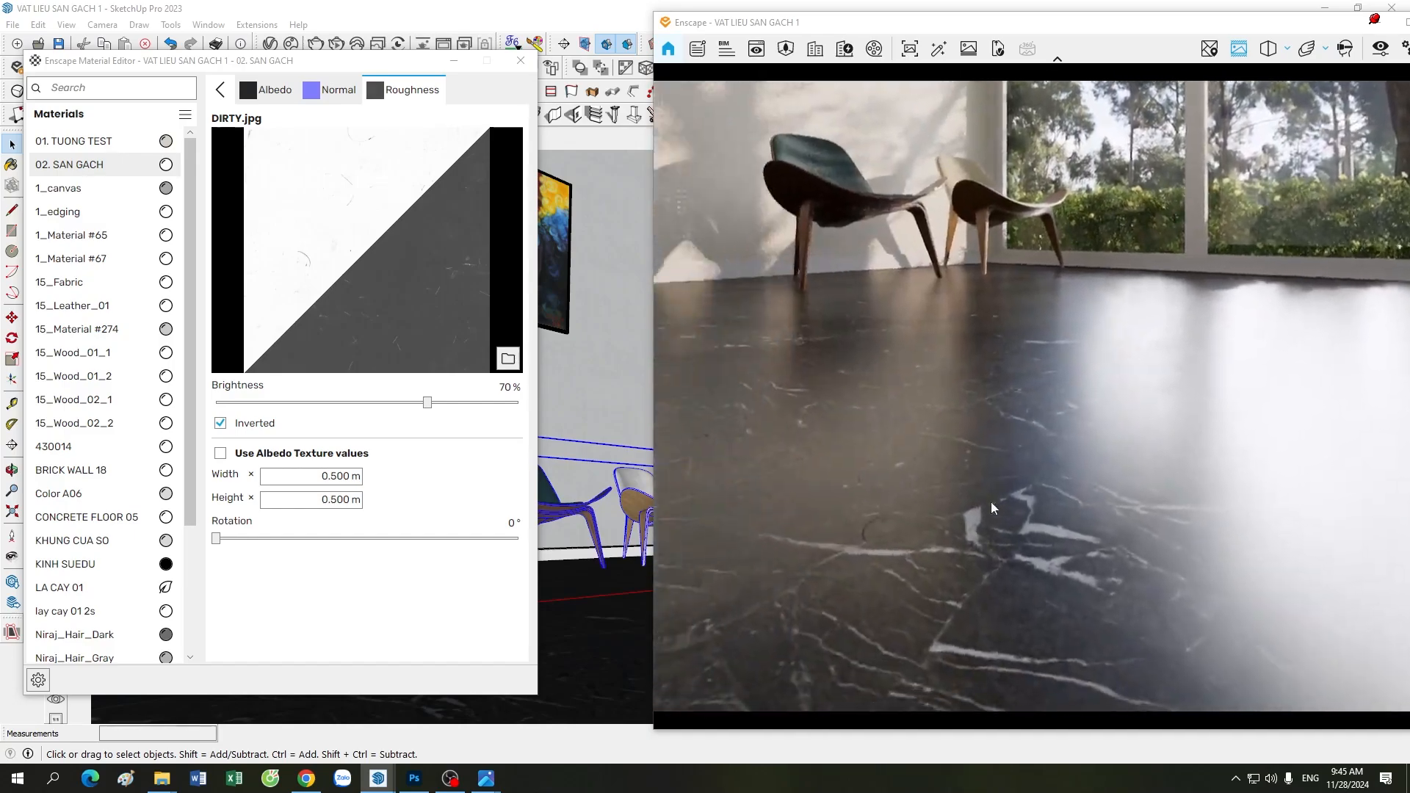
Step back and compare the black floor's reflections beneath the chairs and by the window from several sideways positions
drag(993, 503, 997, 542)
key(d)
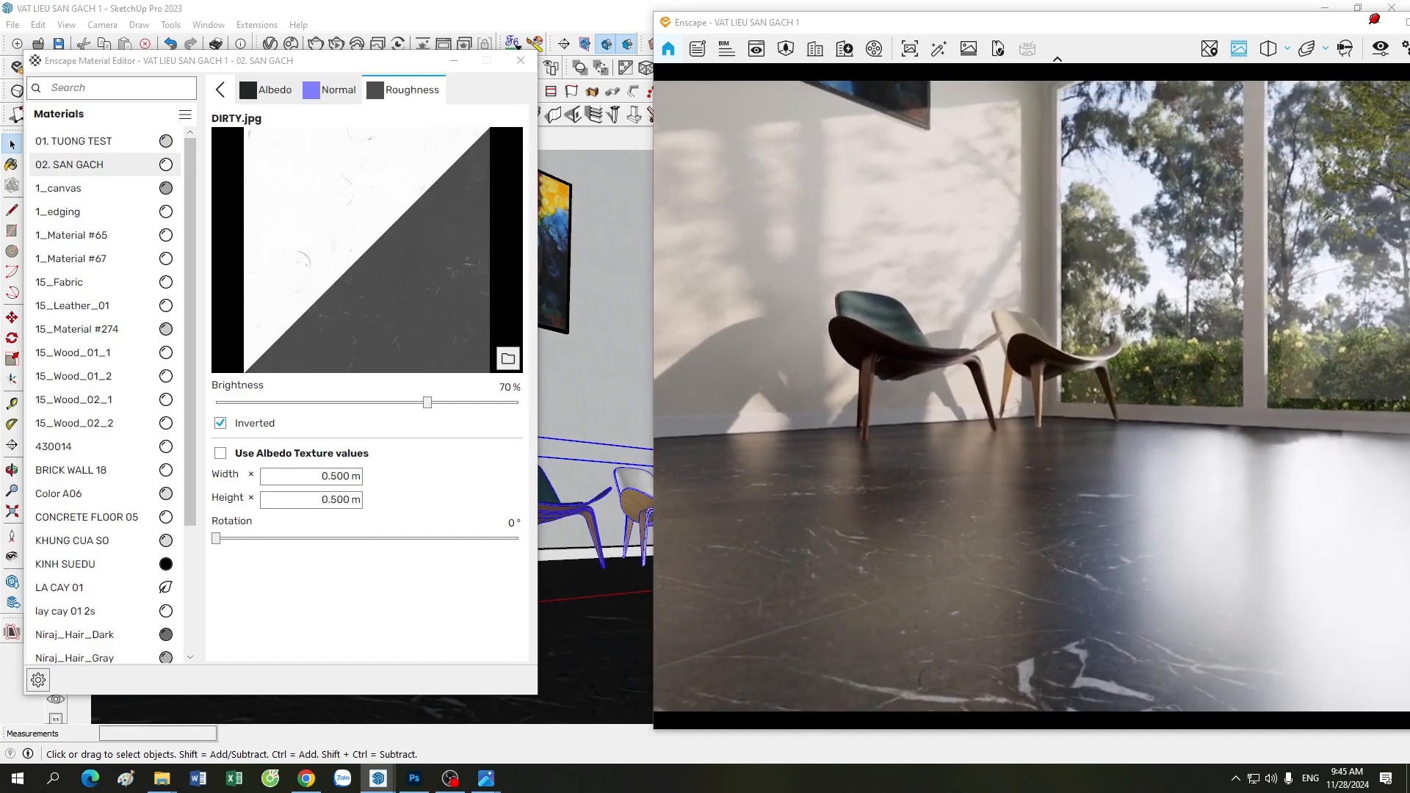
key(d)
drag(956, 477, 928, 477)
key(a)
key(d)
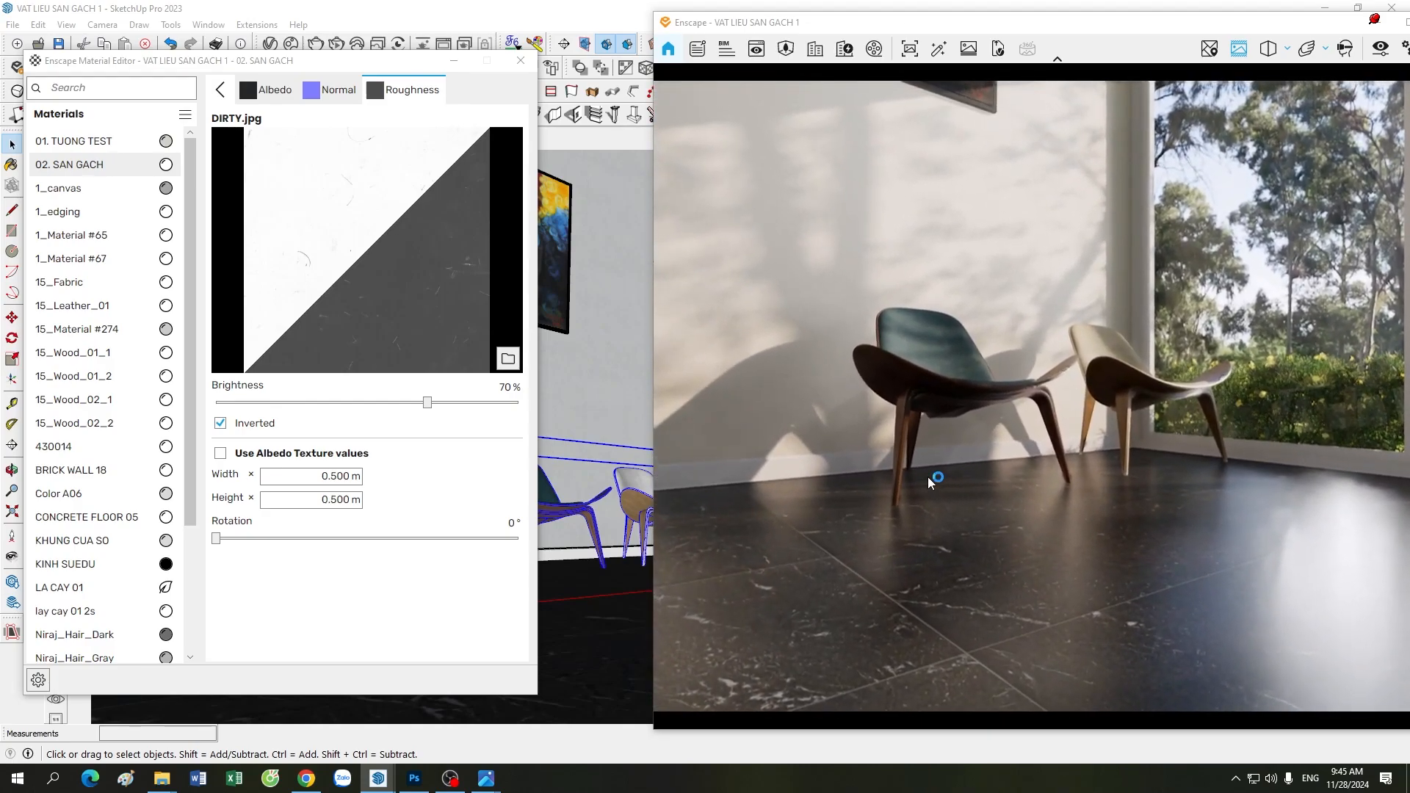
key(s)
key(d)
Switch to Enscape scene 3, set the roughness map's brightness to 50% and rearrange the editor and render windows
drag(412, 62, 412, 169)
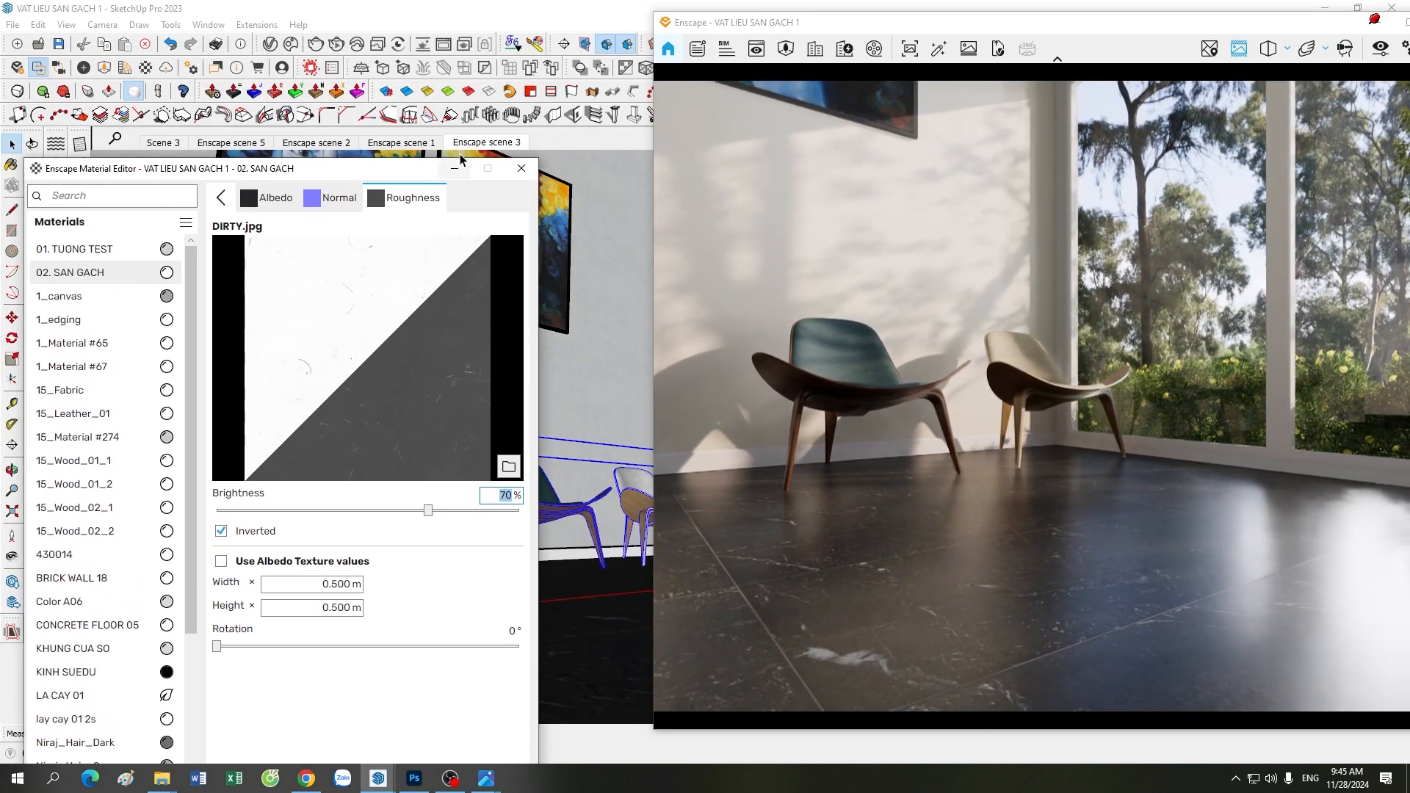
click(482, 143)
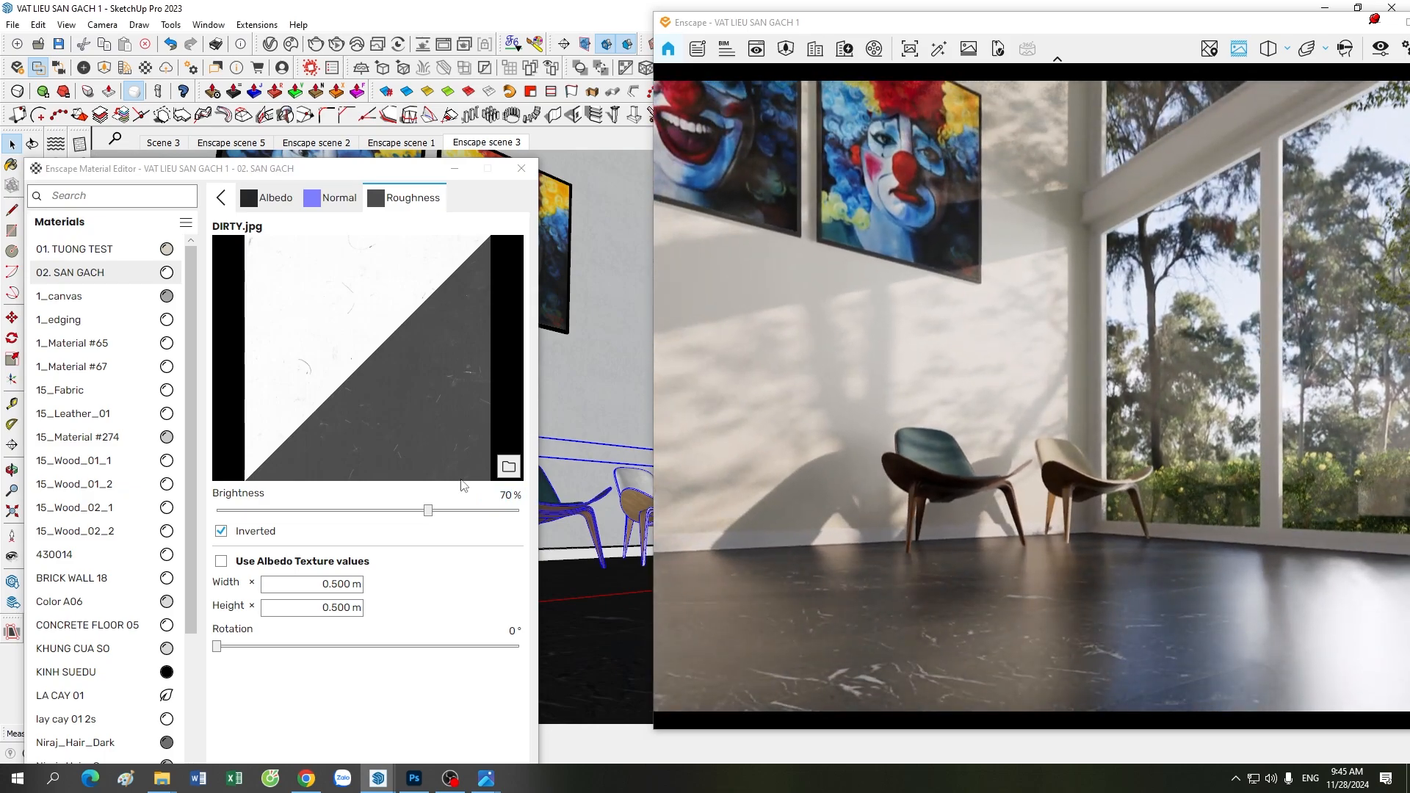
key(Return)
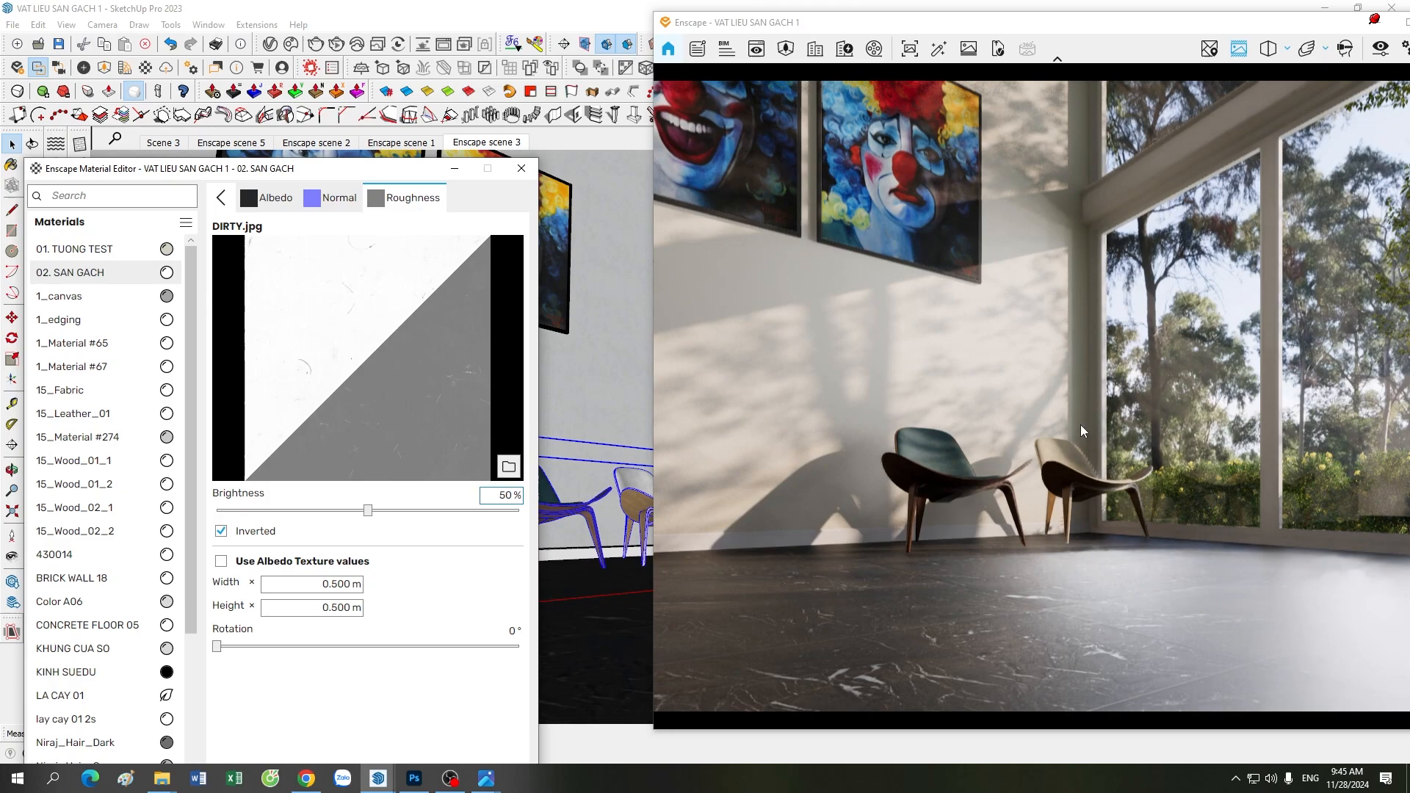
drag(377, 174, 432, 71)
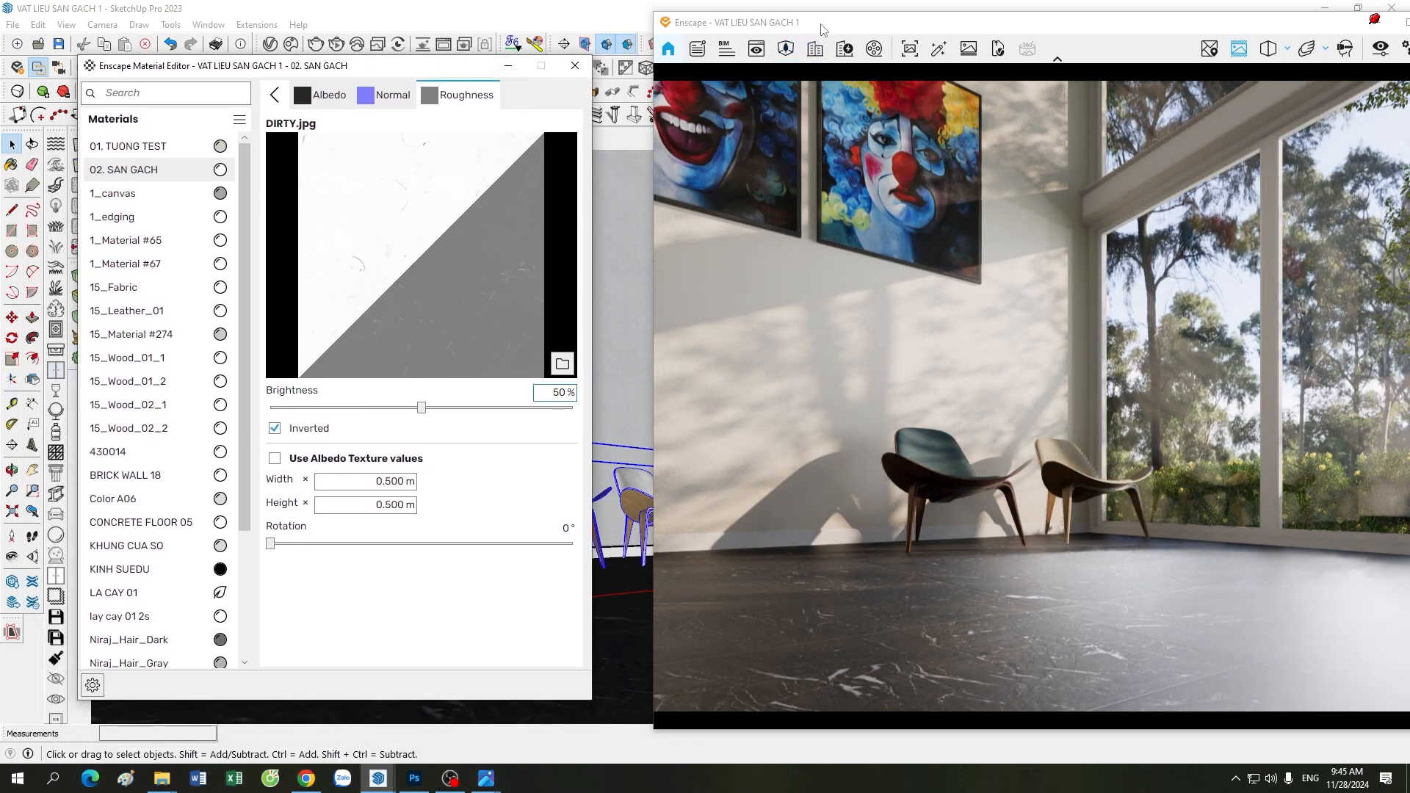
drag(823, 29, 774, 37)
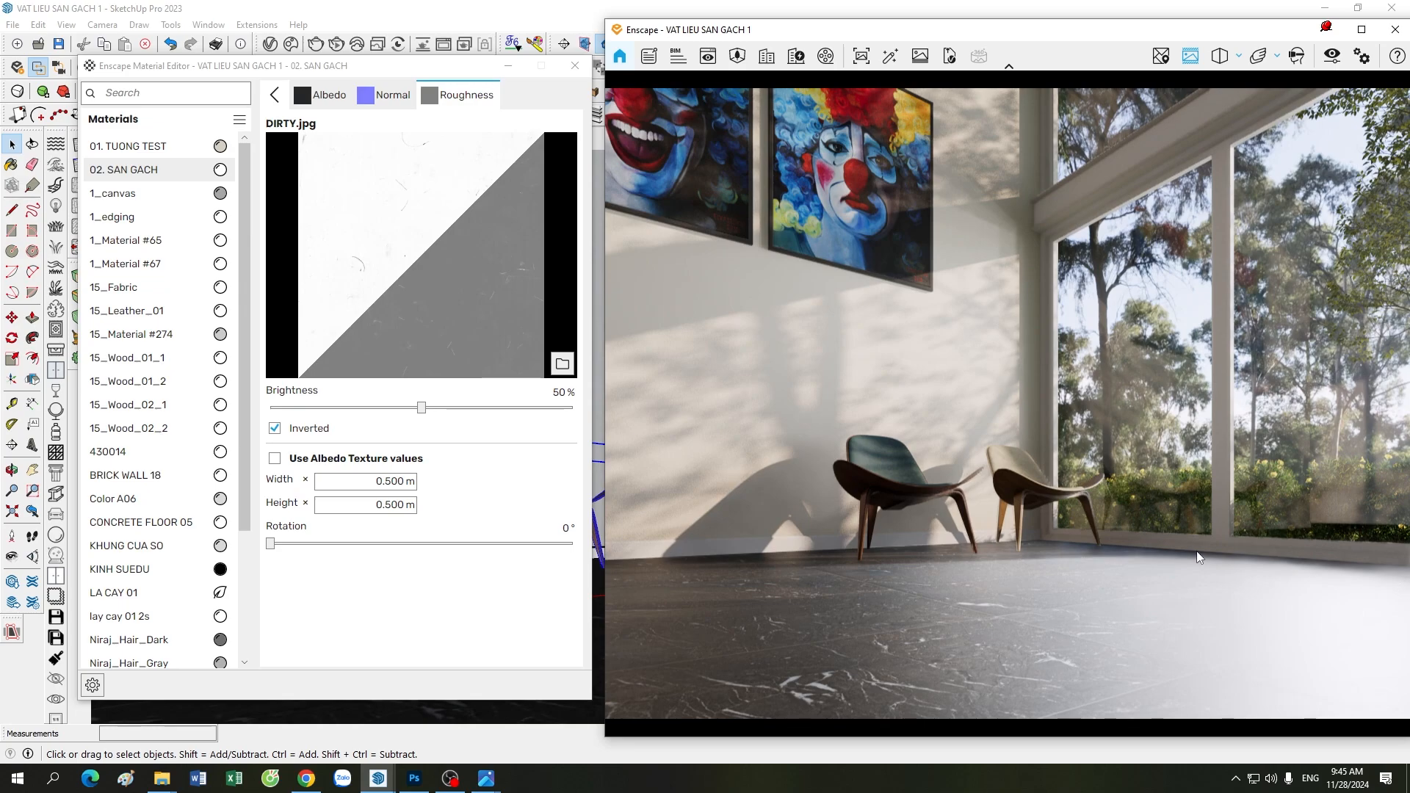
Examine the 50% brightness reflections from different angles around the two chairs, the paintings wall and the window
right_drag(1197, 550, 947, 552)
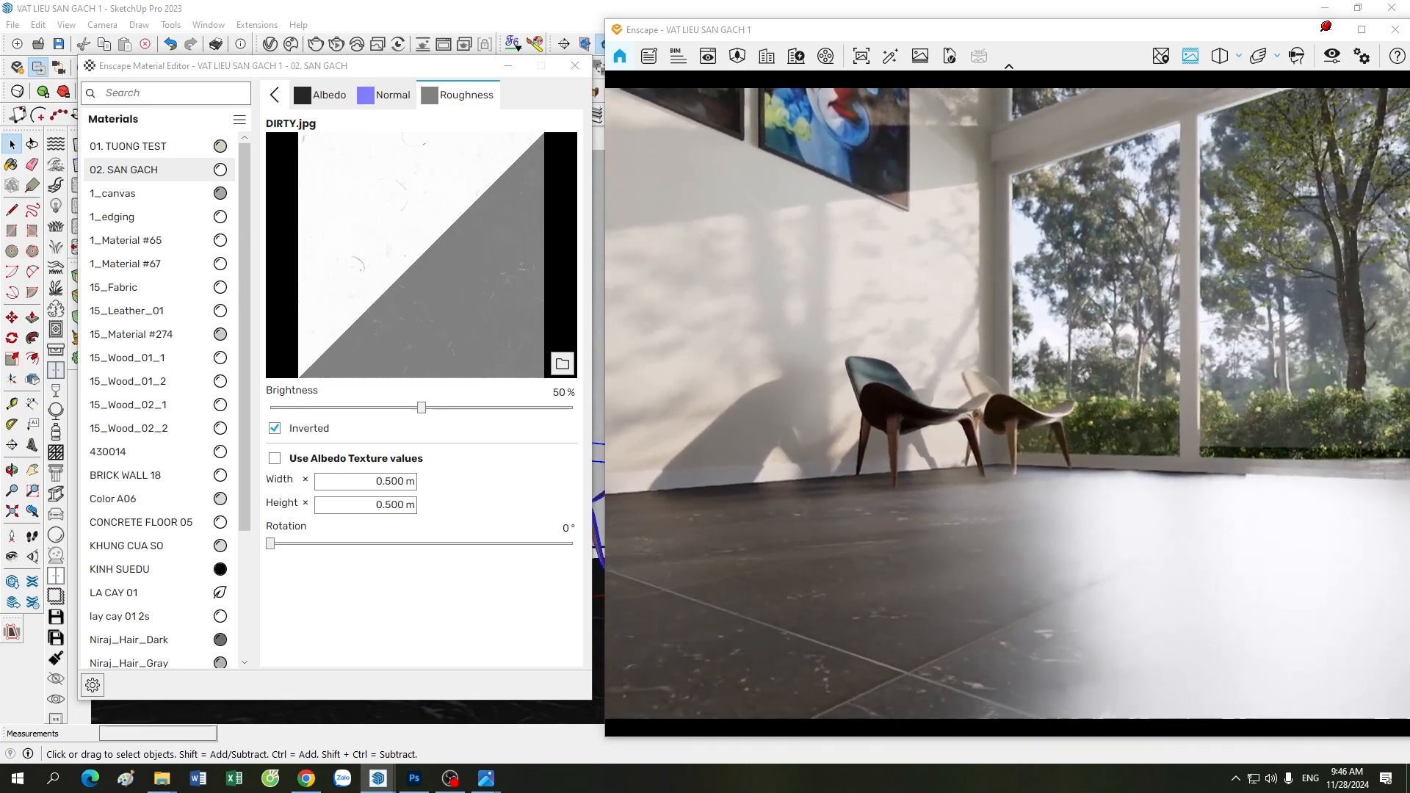
drag(948, 552, 1000, 611)
right_drag(984, 598, 920, 470)
right_drag(815, 448, 1092, 515)
drag(407, 79, 307, 198)
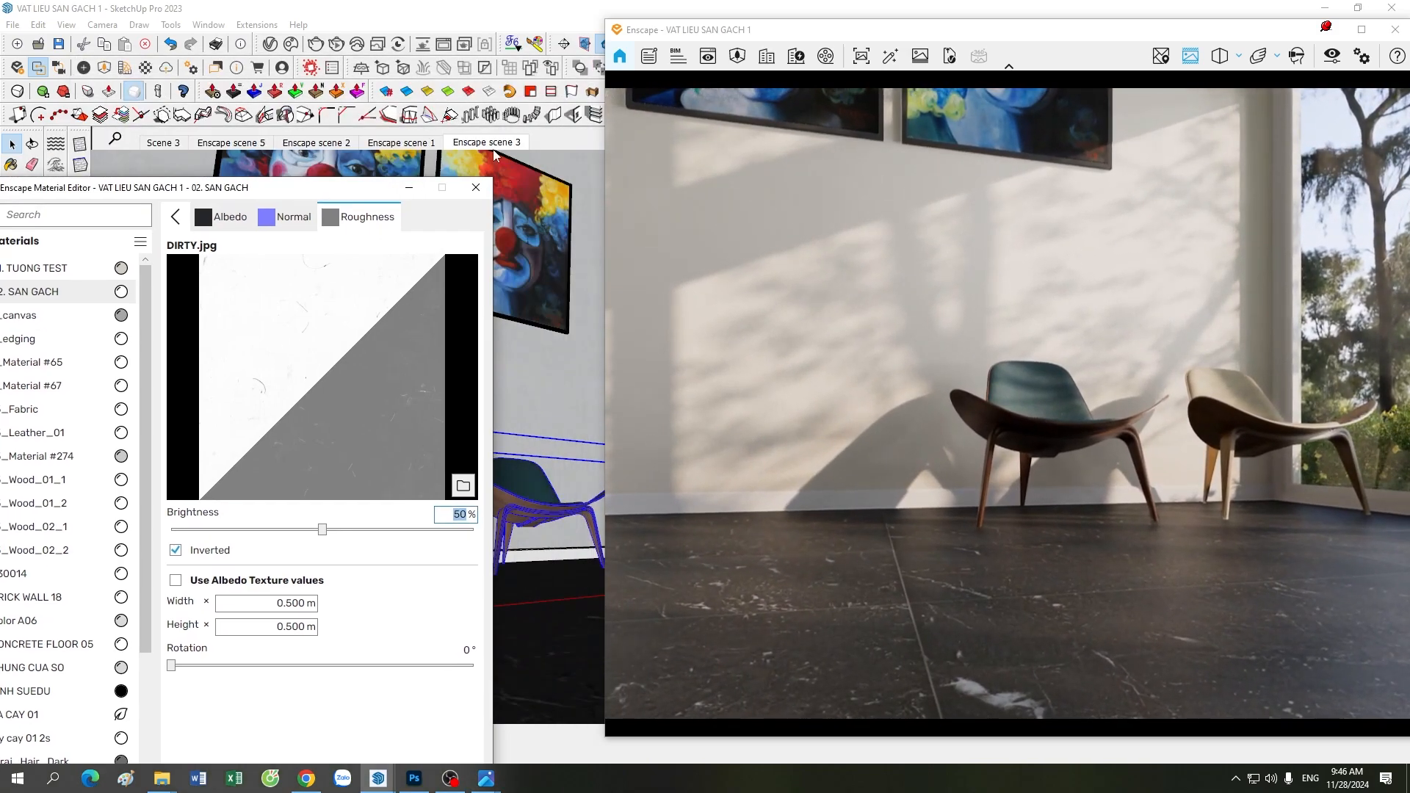
drag(1036, 485, 1149, 447)
drag(1058, 447, 1029, 517)
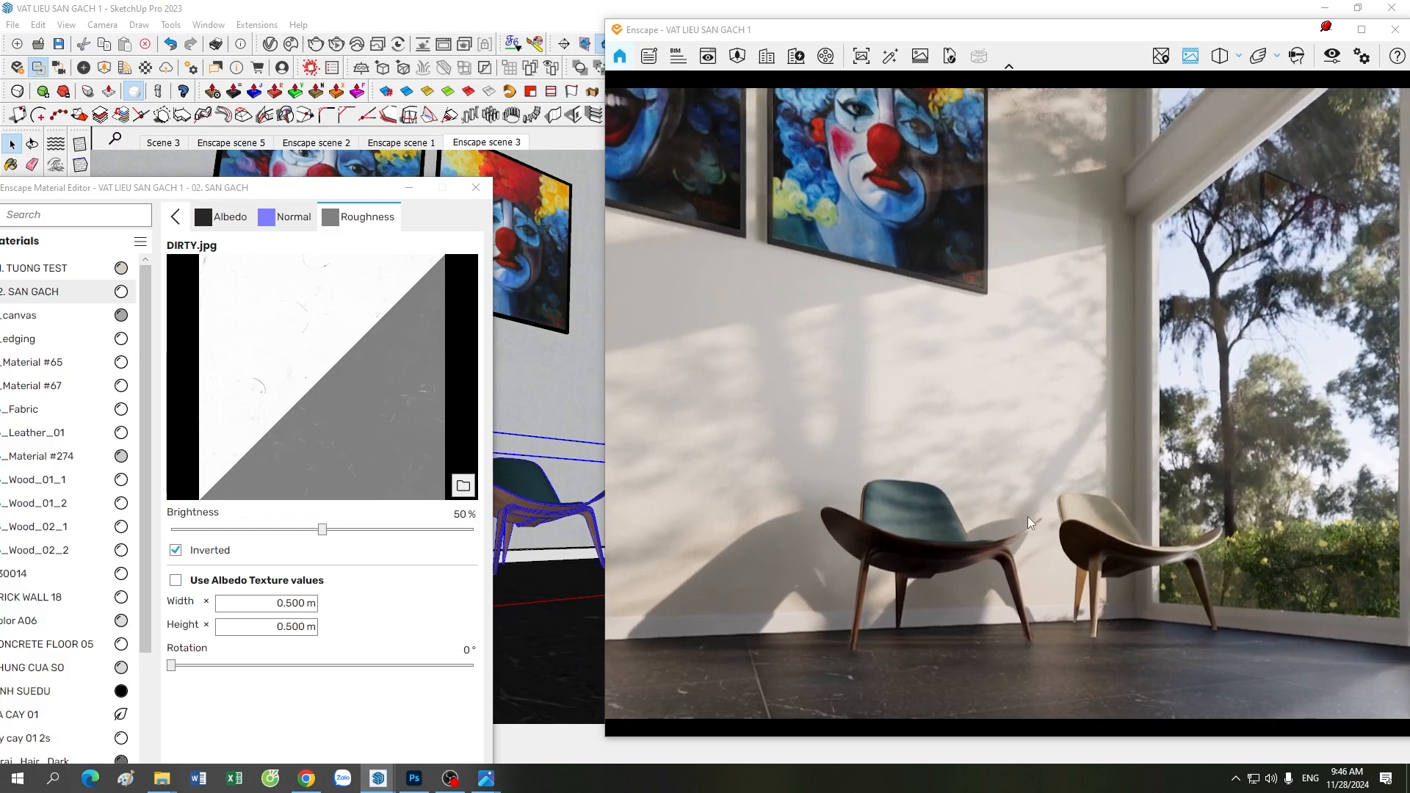
drag(341, 190, 372, 56)
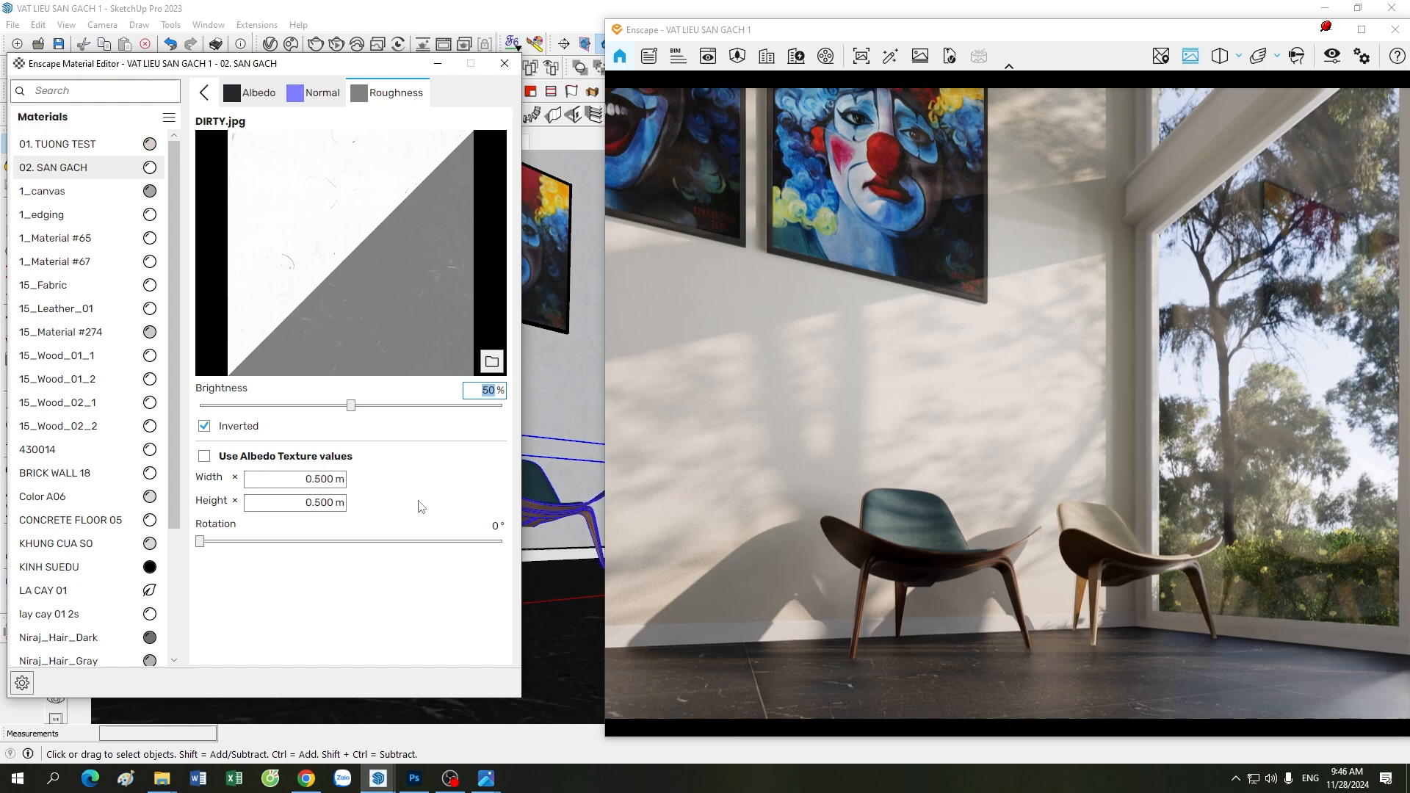
Inspect the floor's soft reflections and dirt marks while moving past the chairs and turning towards the window light
drag(903, 533, 903, 565)
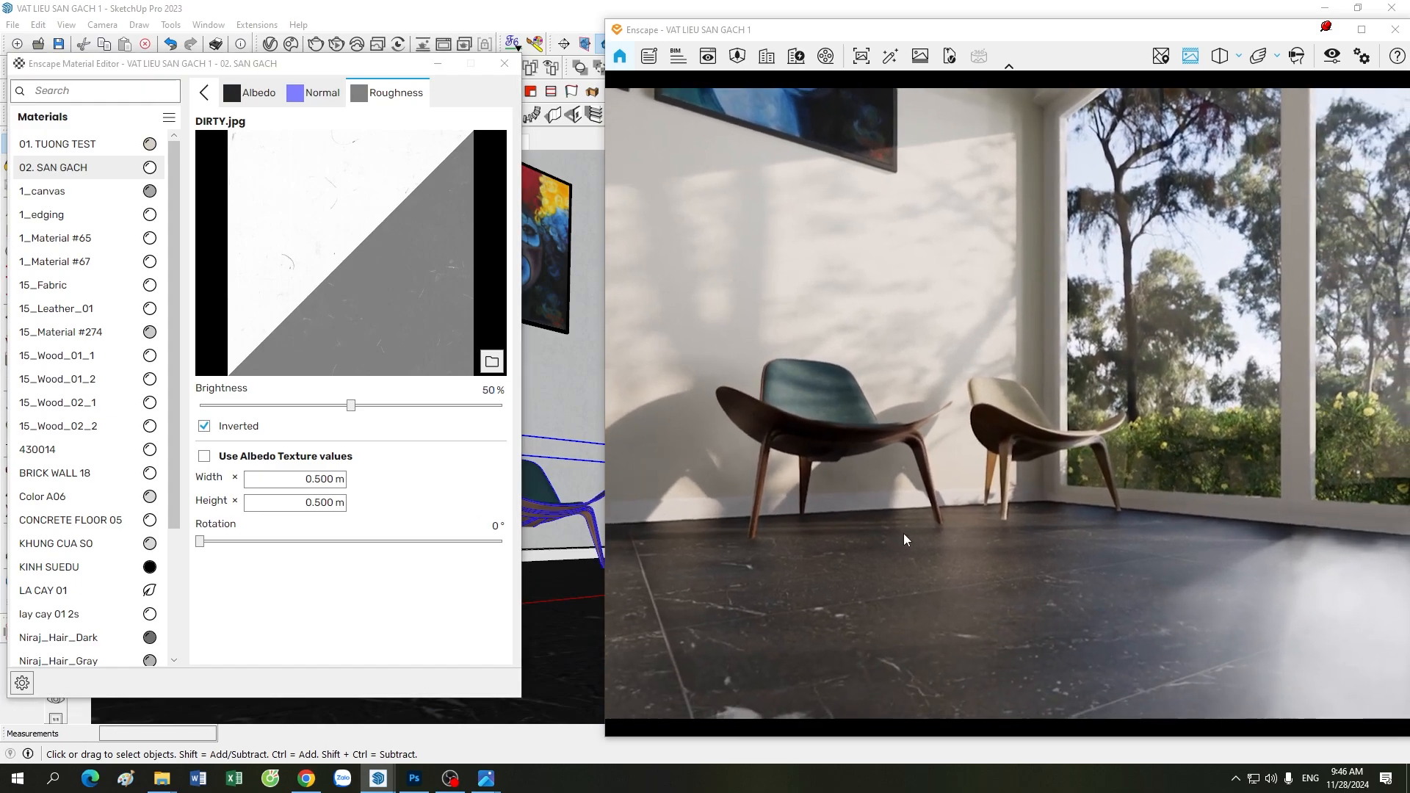
key(a)
key(d)
key(a)
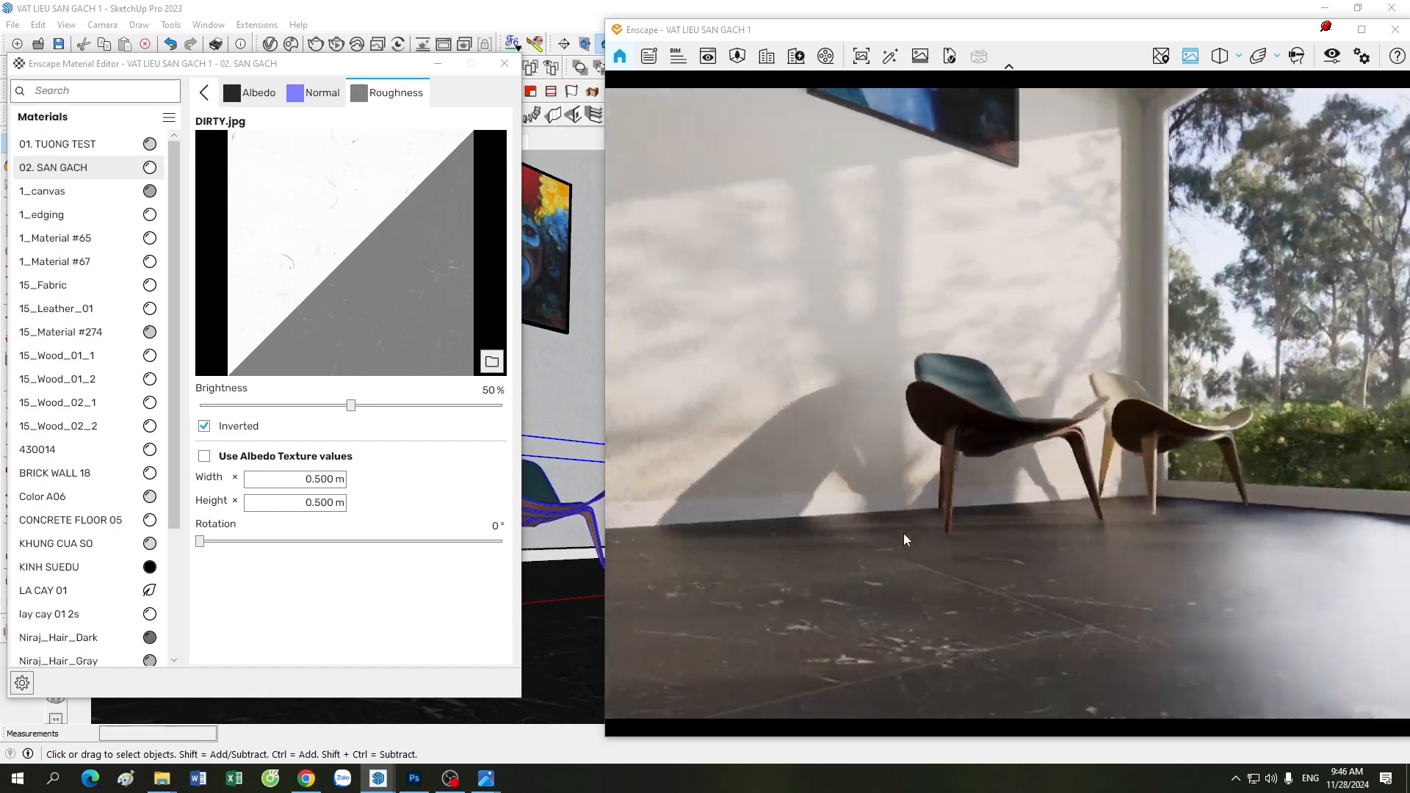
drag(904, 533, 909, 531)
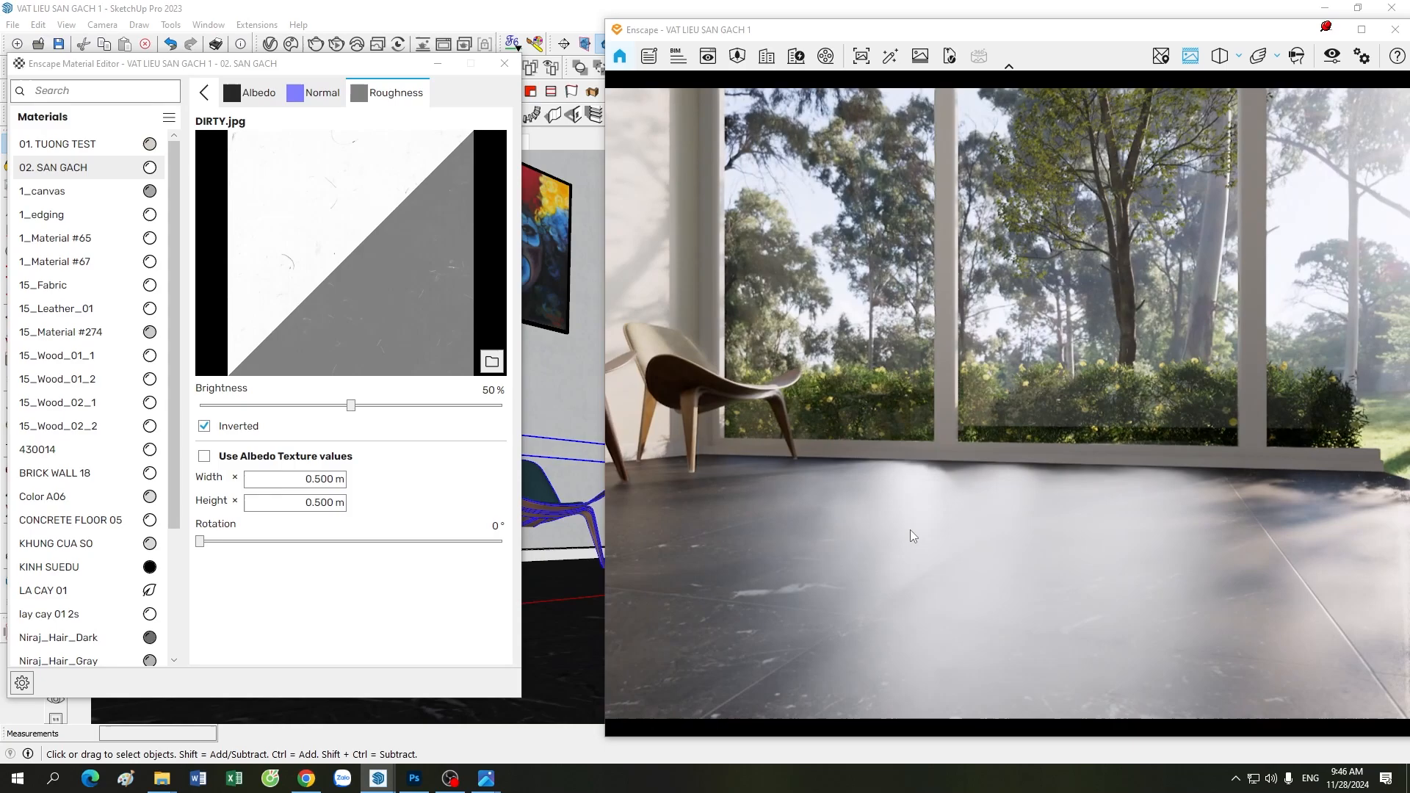
drag(909, 530, 822, 525)
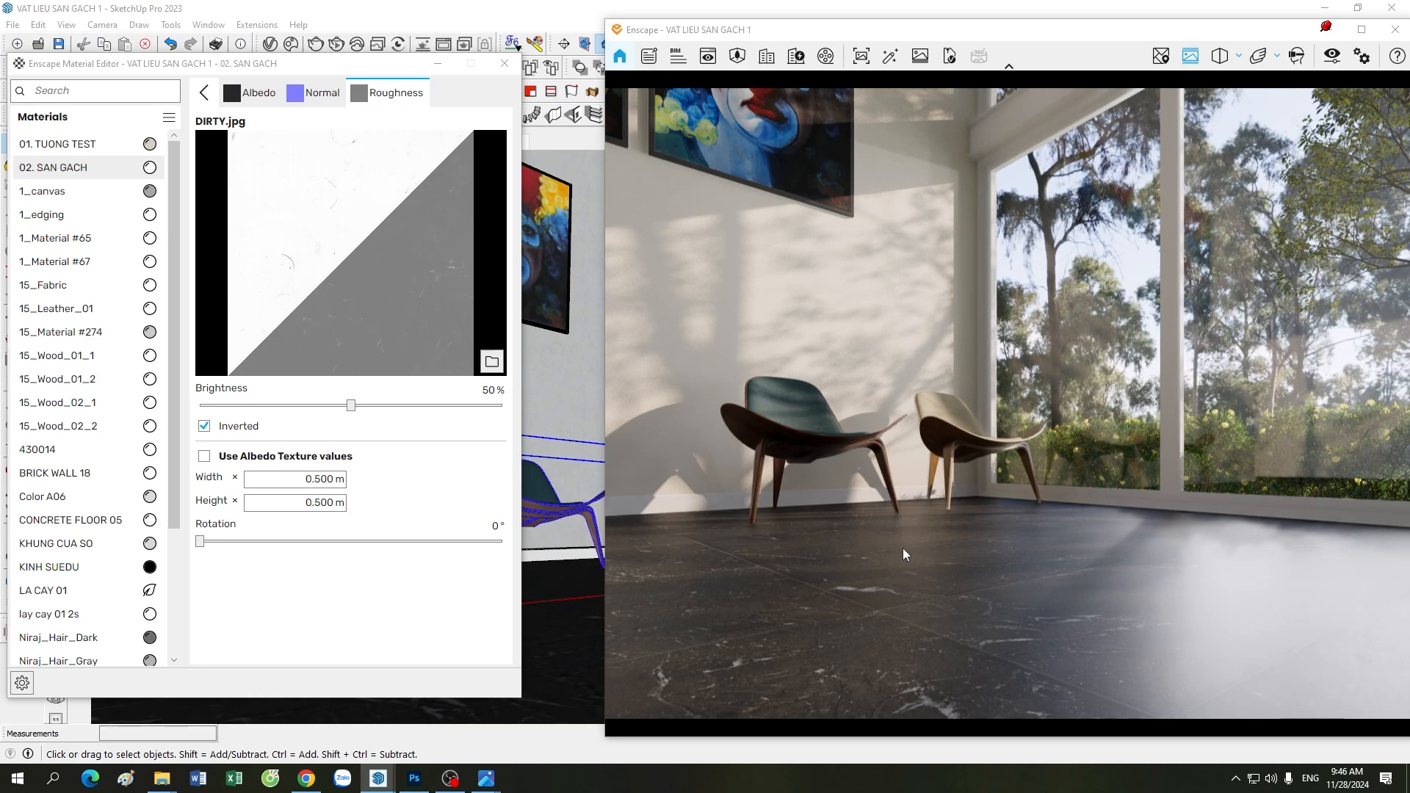
Check the floor's reflections beside the chairs once more and return to the main settings of 02. SAN GACH
drag(902, 547, 979, 562)
scroll(978, 562, up, 3)
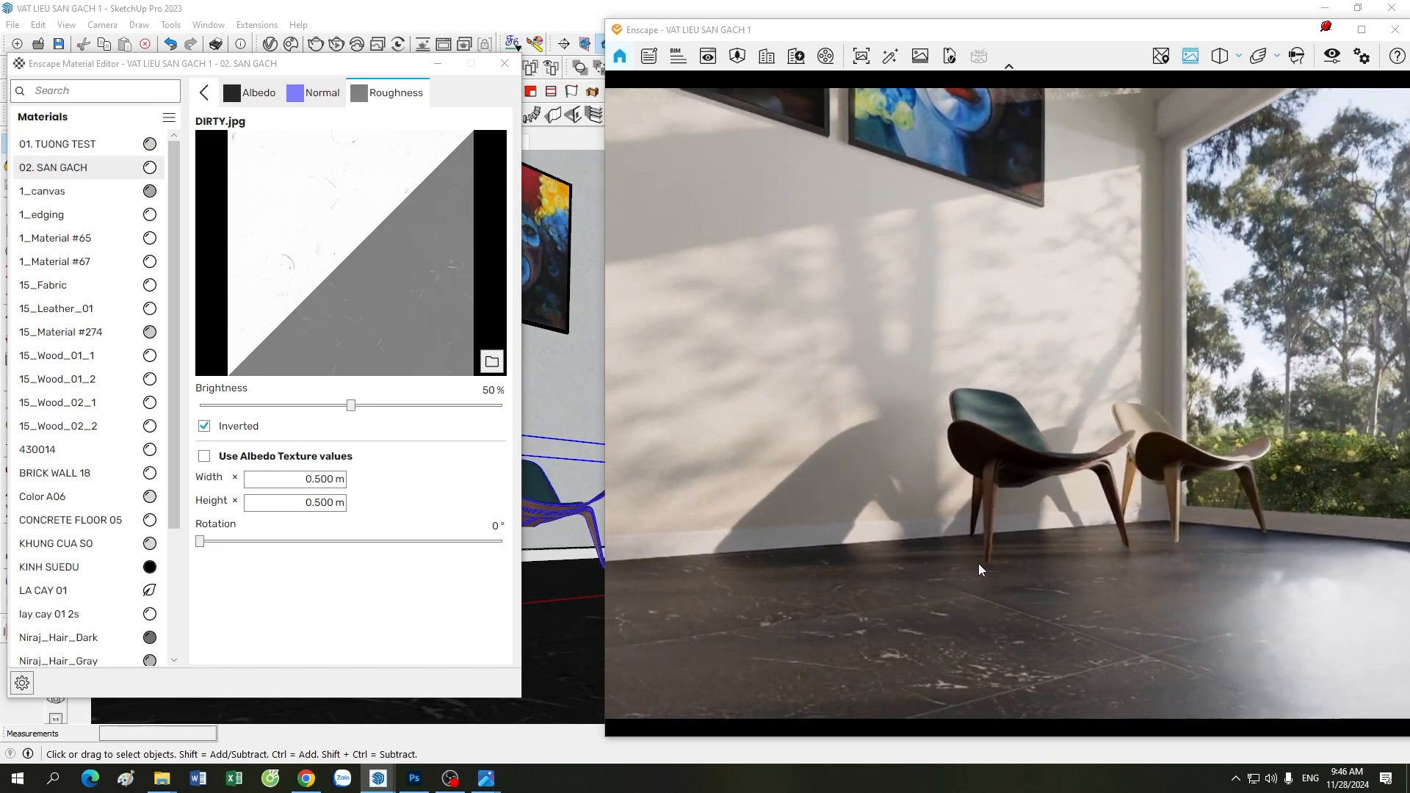
key(d)
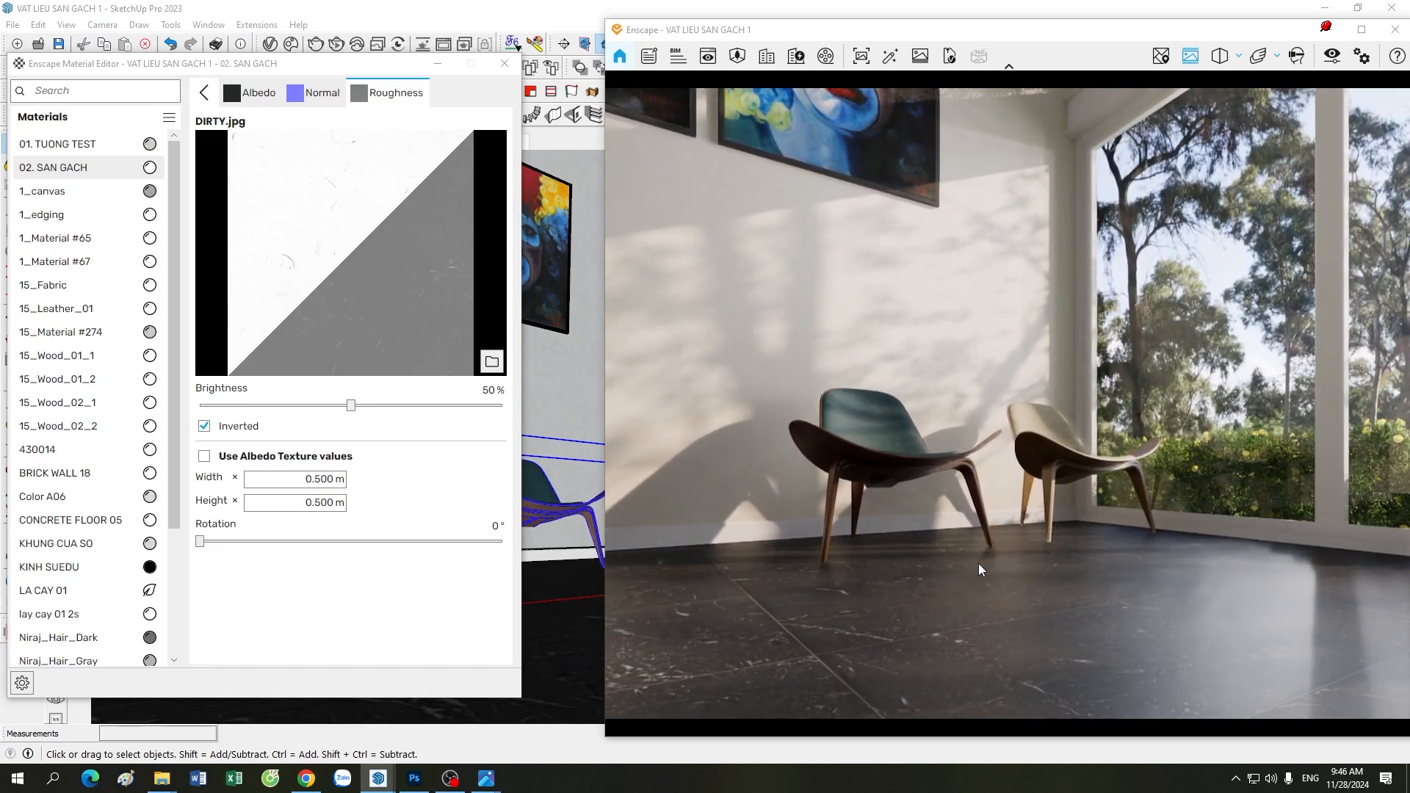
key(d)
key(d)
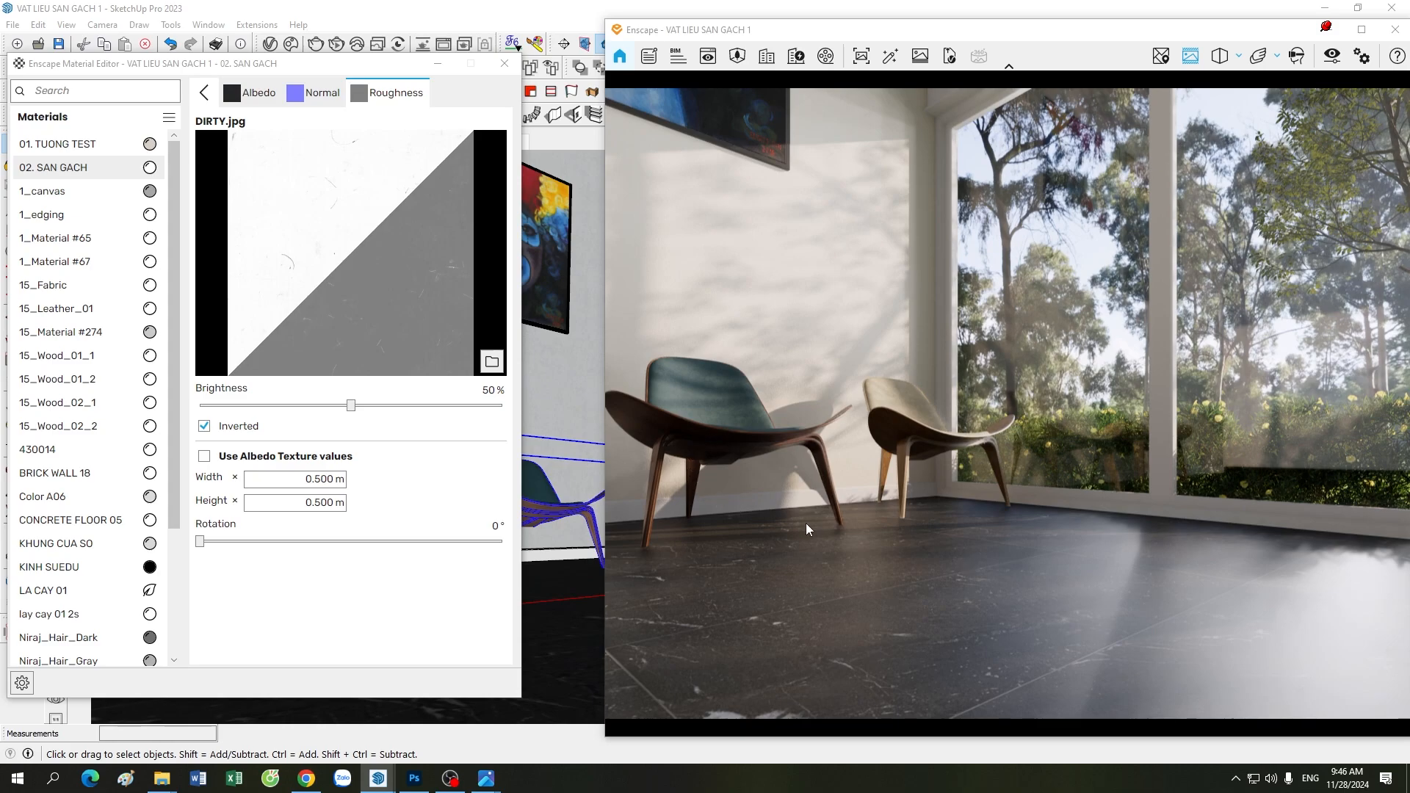
click(204, 93)
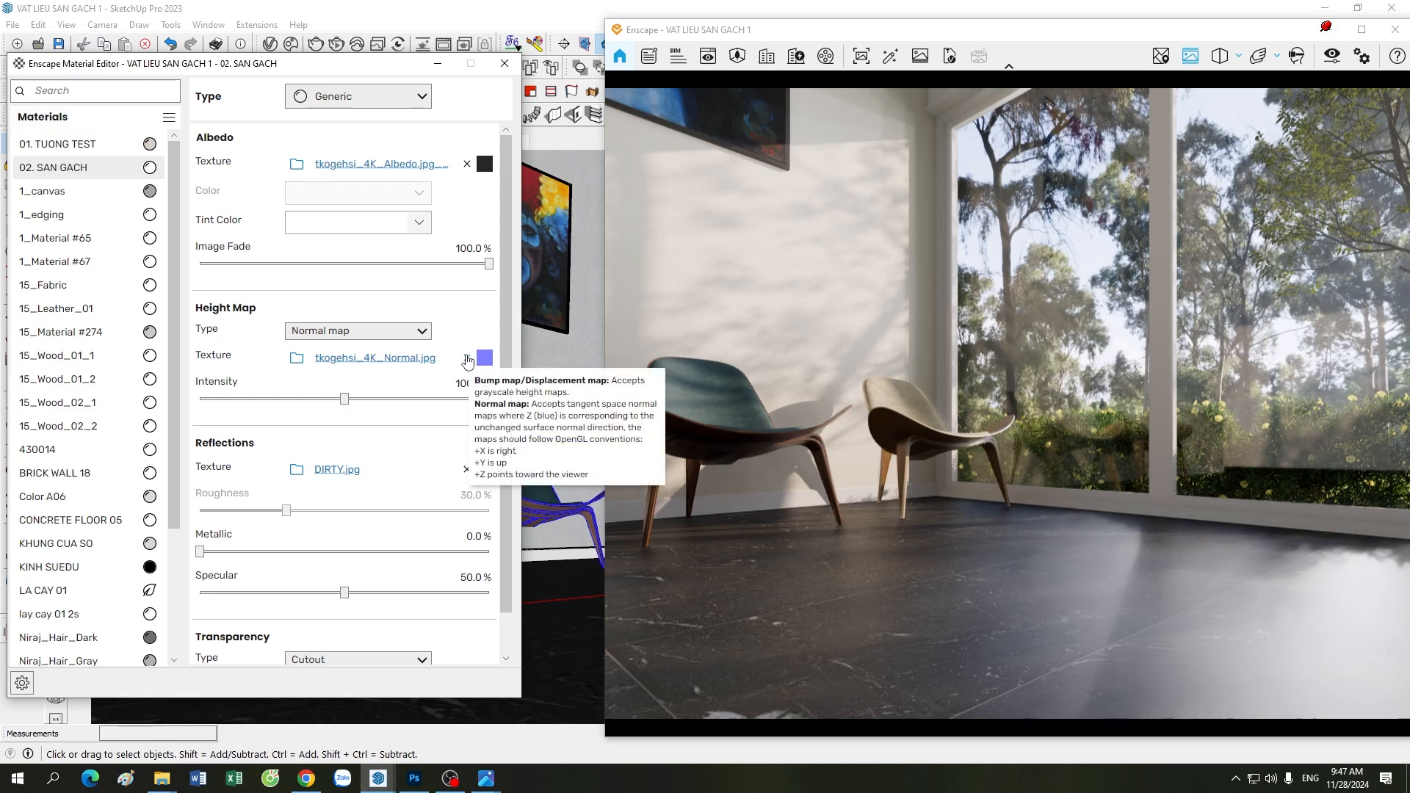
Remove the normal map from 02. SAN GACH and set the DIRTY.jpg roughness texture's brightness to 100%
click(467, 358)
drag(909, 523, 933, 572)
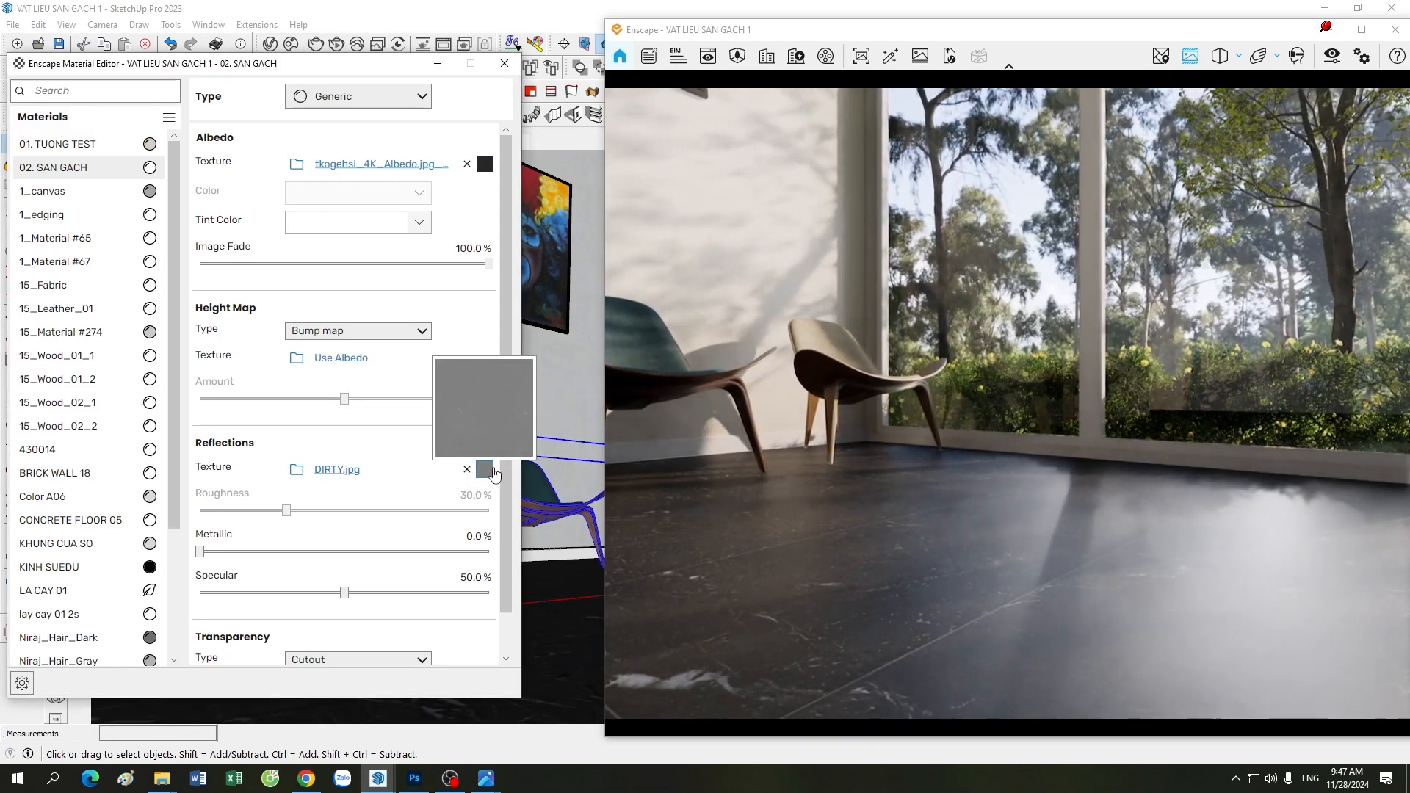
click(484, 470)
drag(562, 412, 562, 413)
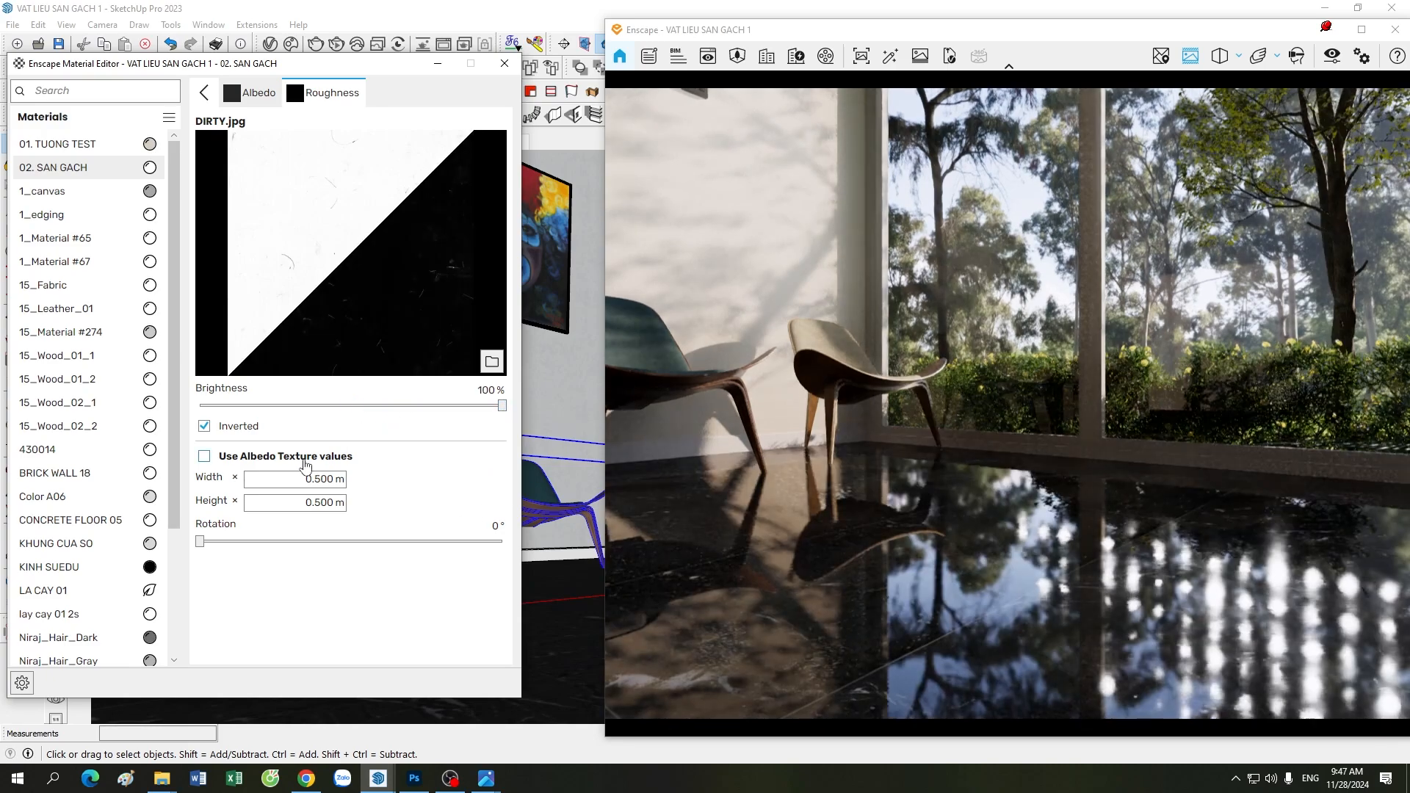
Examine the floor's mirror-like reflections at 100% roughness brightness around the chairs, the window and the paintings wall
click(439, 64)
mouse_move(1175, 490)
mouse_down()
mouse_move(988, 482)
mouse_move(1030, 520)
mouse_up()
key(d)
key(a)
key(d)
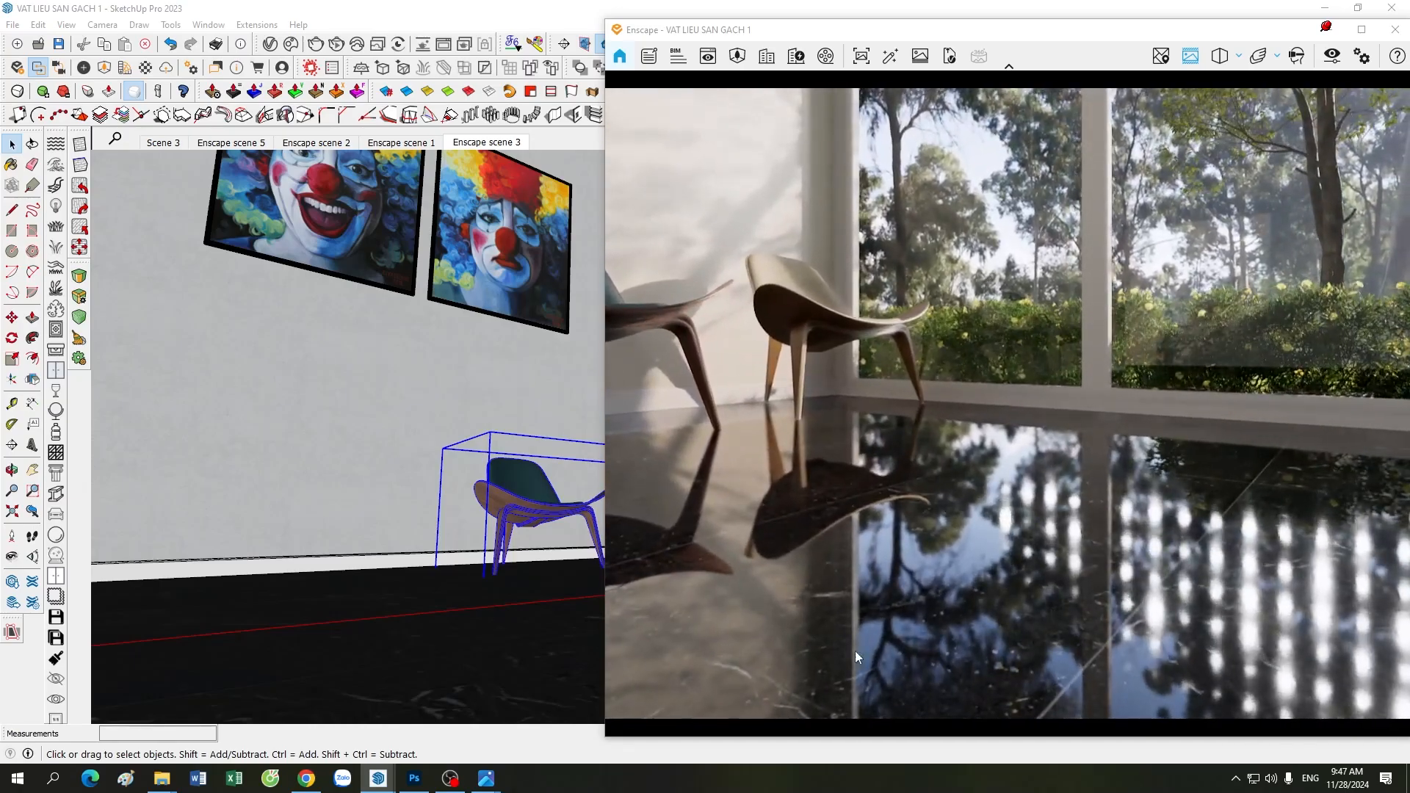
key(d)
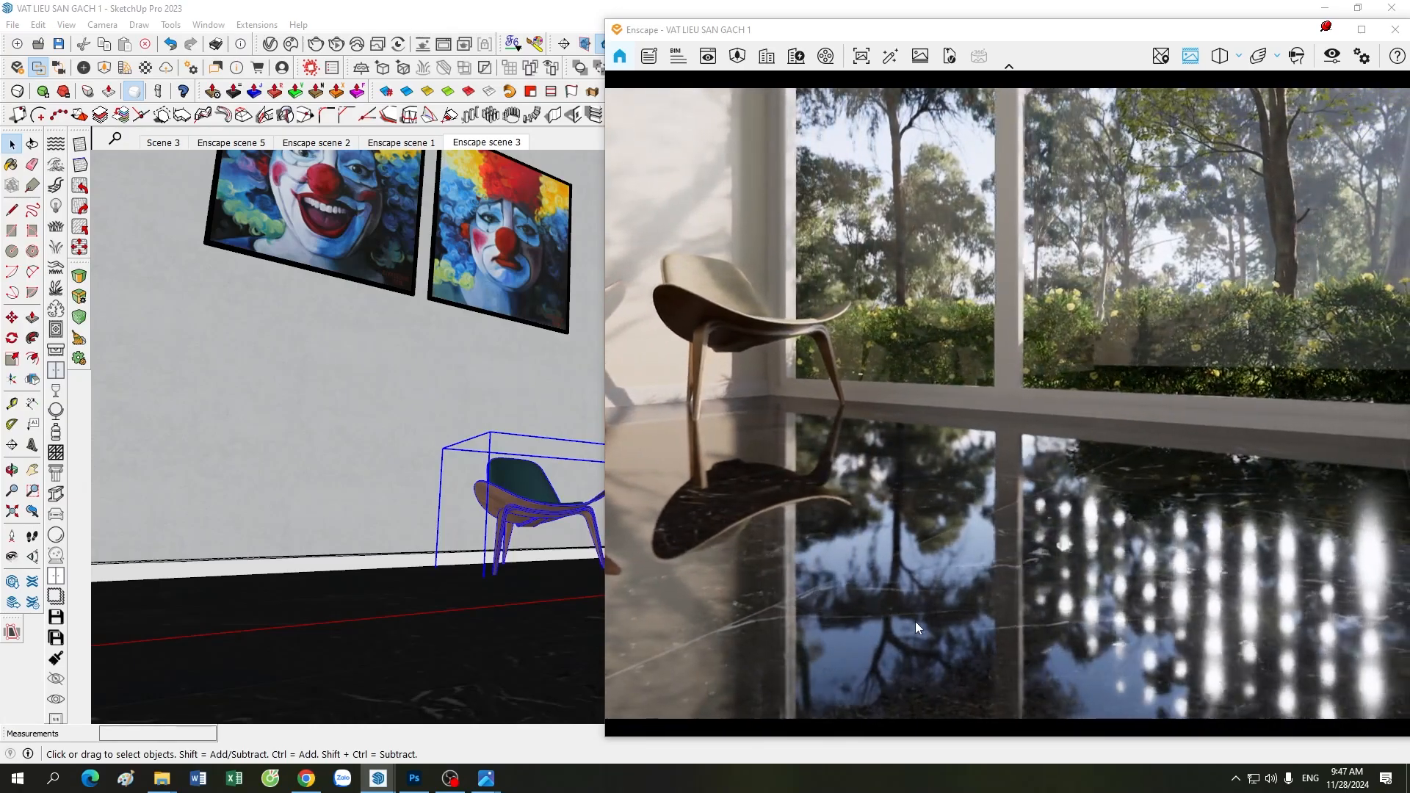
key(d)
mouse_move(915, 621)
mouse_down()
mouse_move(919, 589)
mouse_move(981, 576)
mouse_move(1002, 533)
mouse_up()
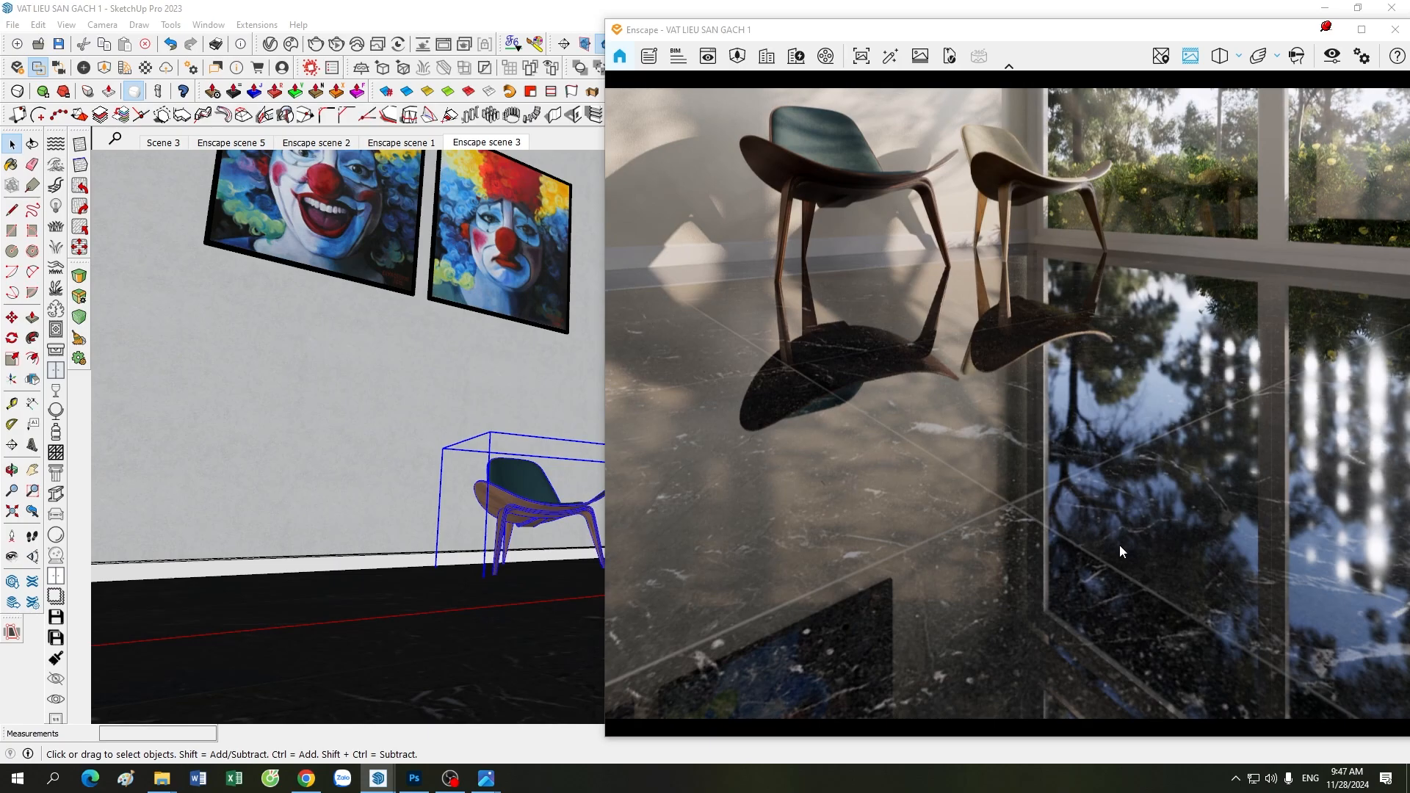
drag(1088, 529, 1067, 522)
Compare the glossy floor in Enscape scenes 3 and 1, moving around the chairs and along the shadowed wall
click(487, 143)
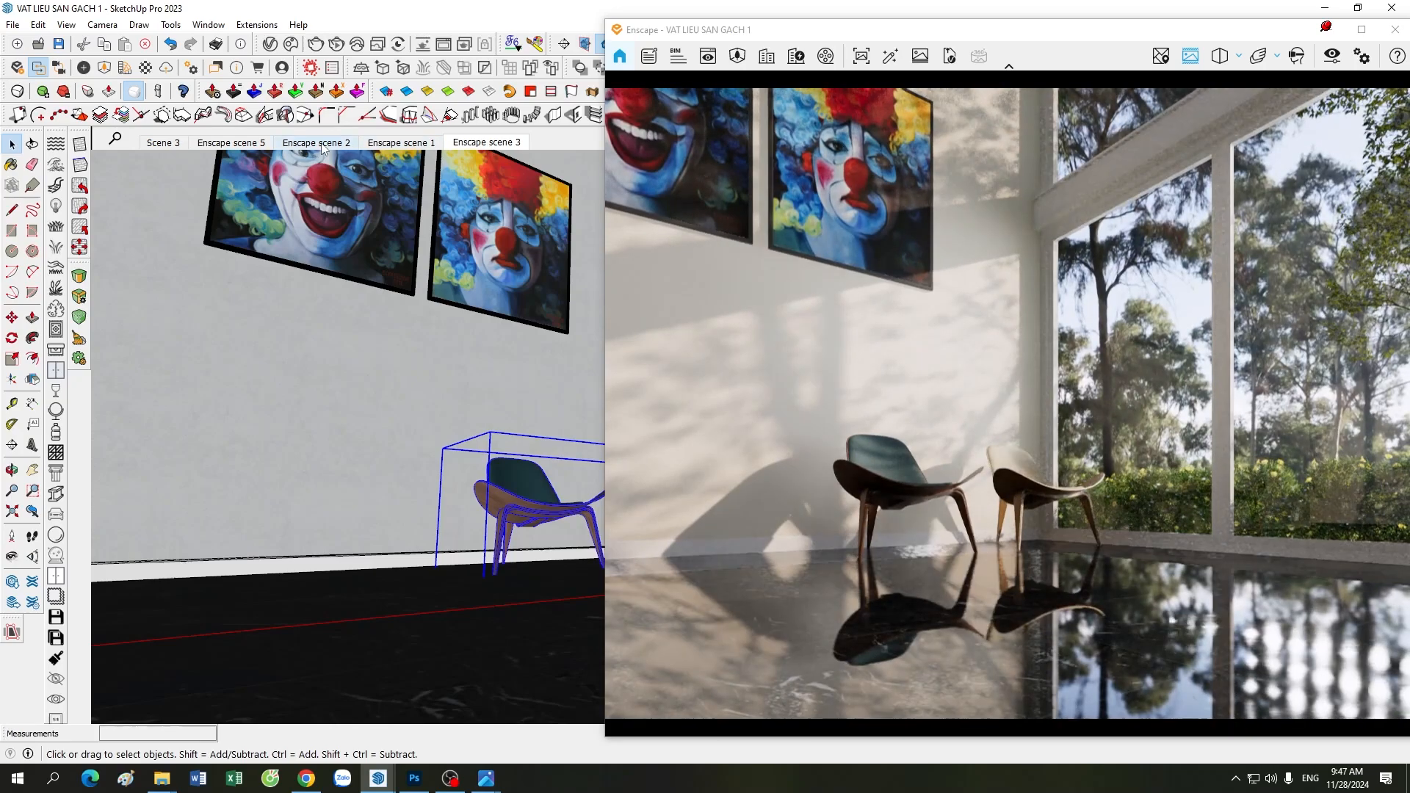
click(396, 143)
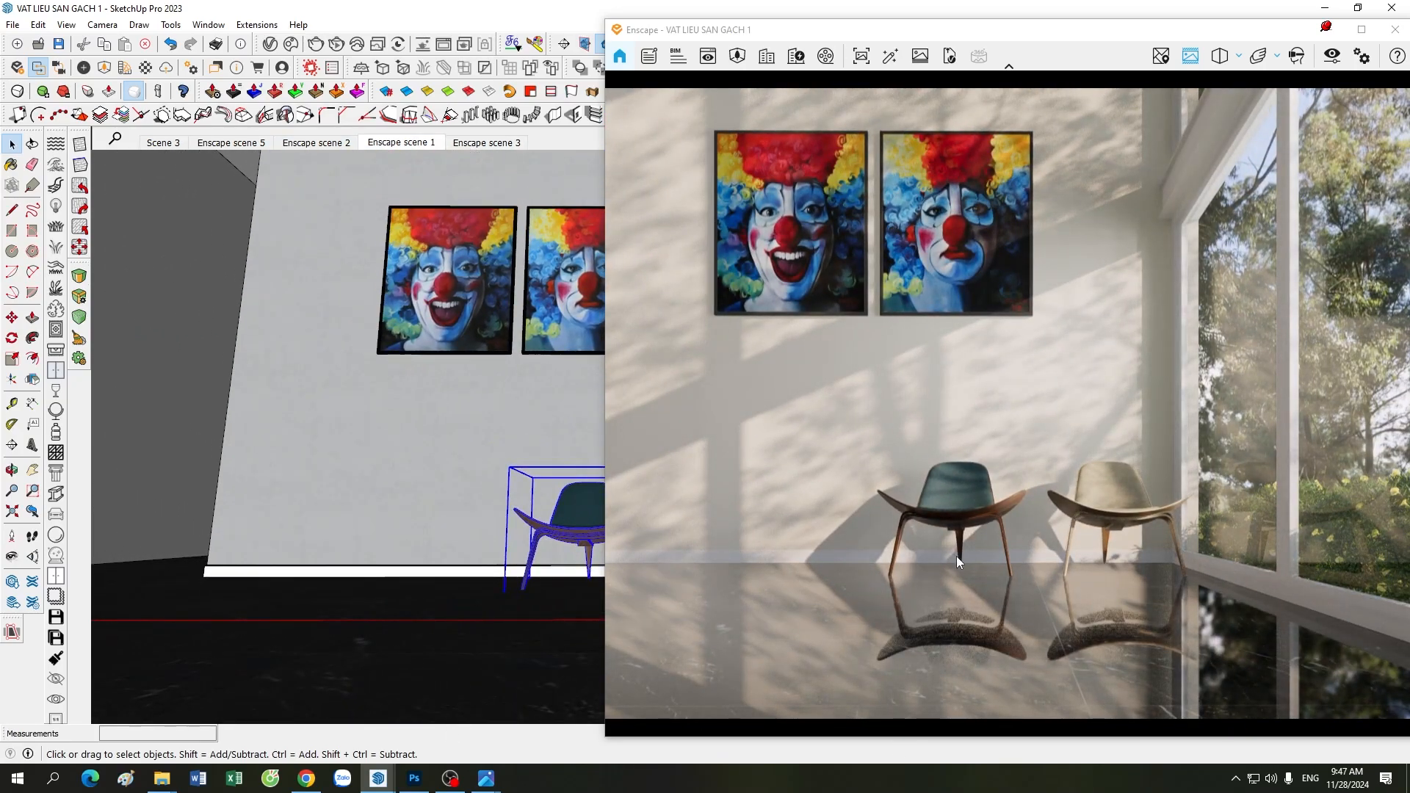
drag(943, 553, 954, 549)
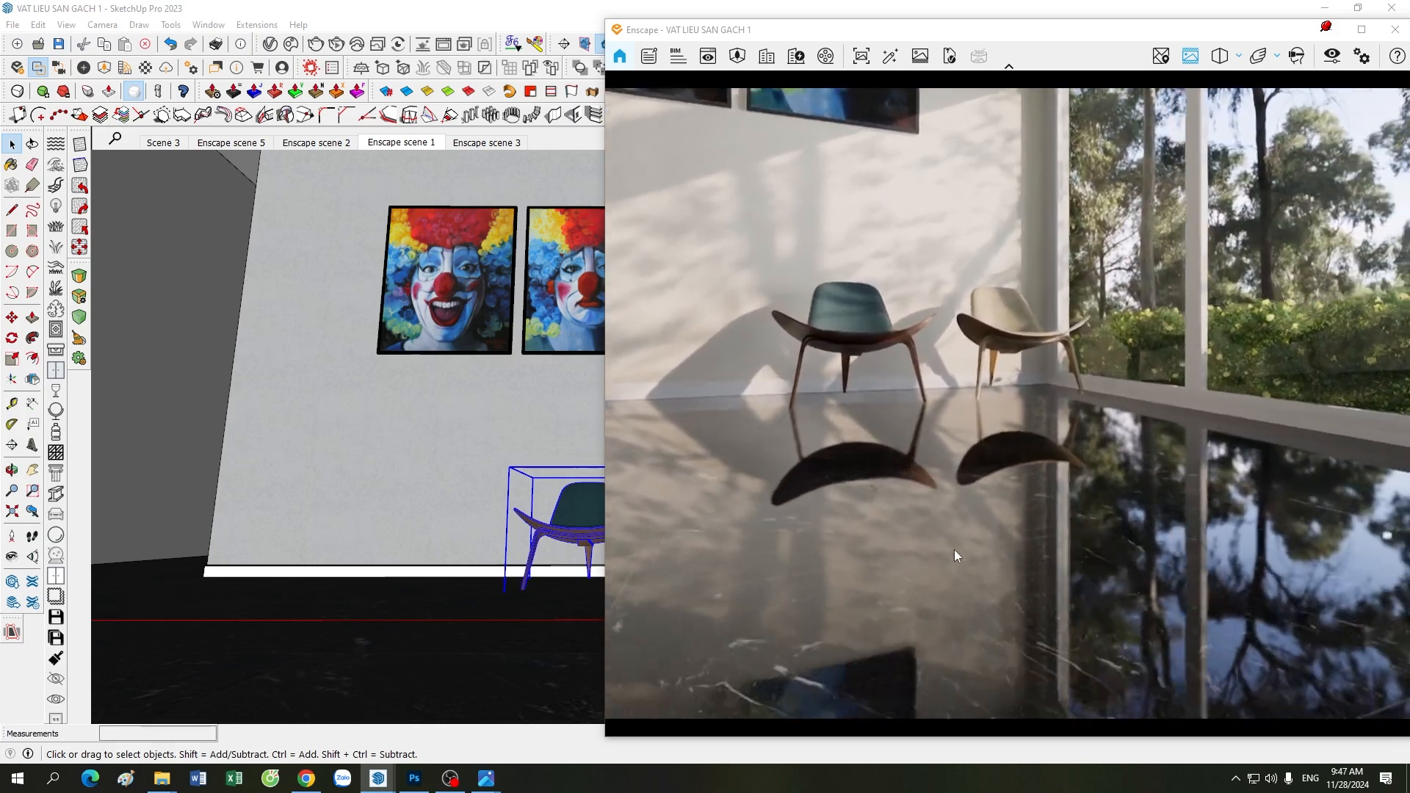
scroll(954, 549, up, 3)
key(d)
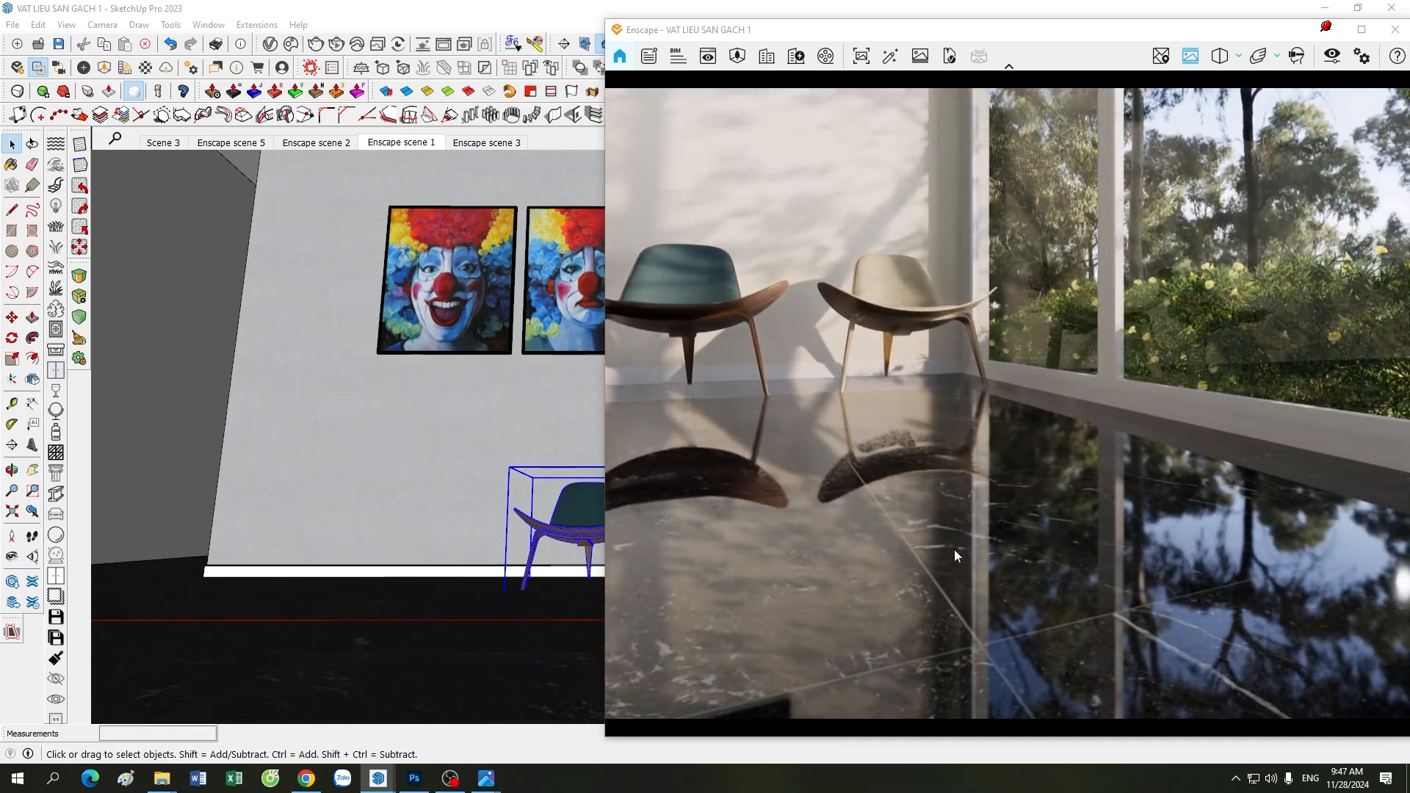
key(a)
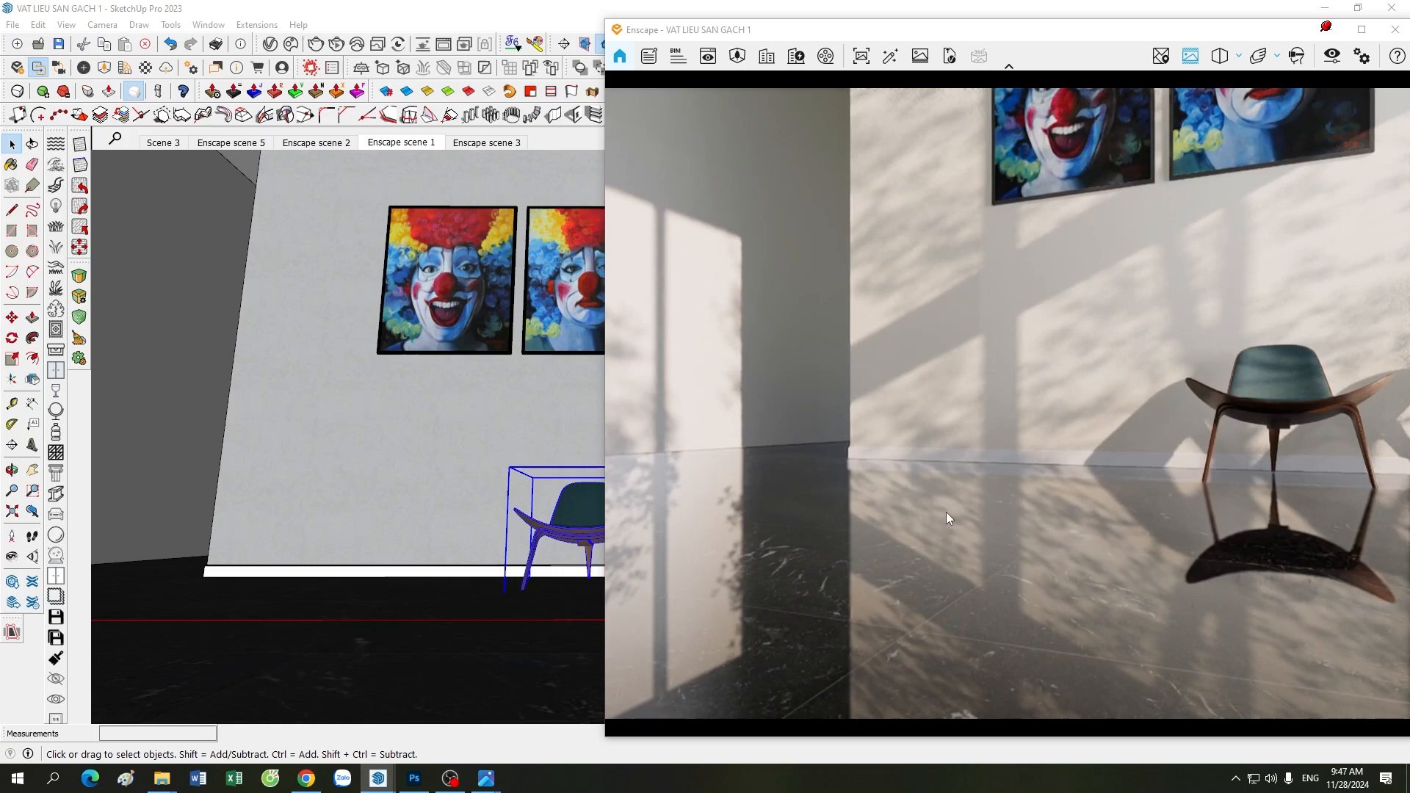
key(w)
mouse_move(946, 513)
mouse_down()
mouse_move(808, 550)
mouse_move(653, 631)
mouse_move(685, 715)
mouse_up()
Try a Specular value of 70% on 02. SAN GACH and check the floor in Enscape scene 1
mouse_move(378, 777)
click(529, 713)
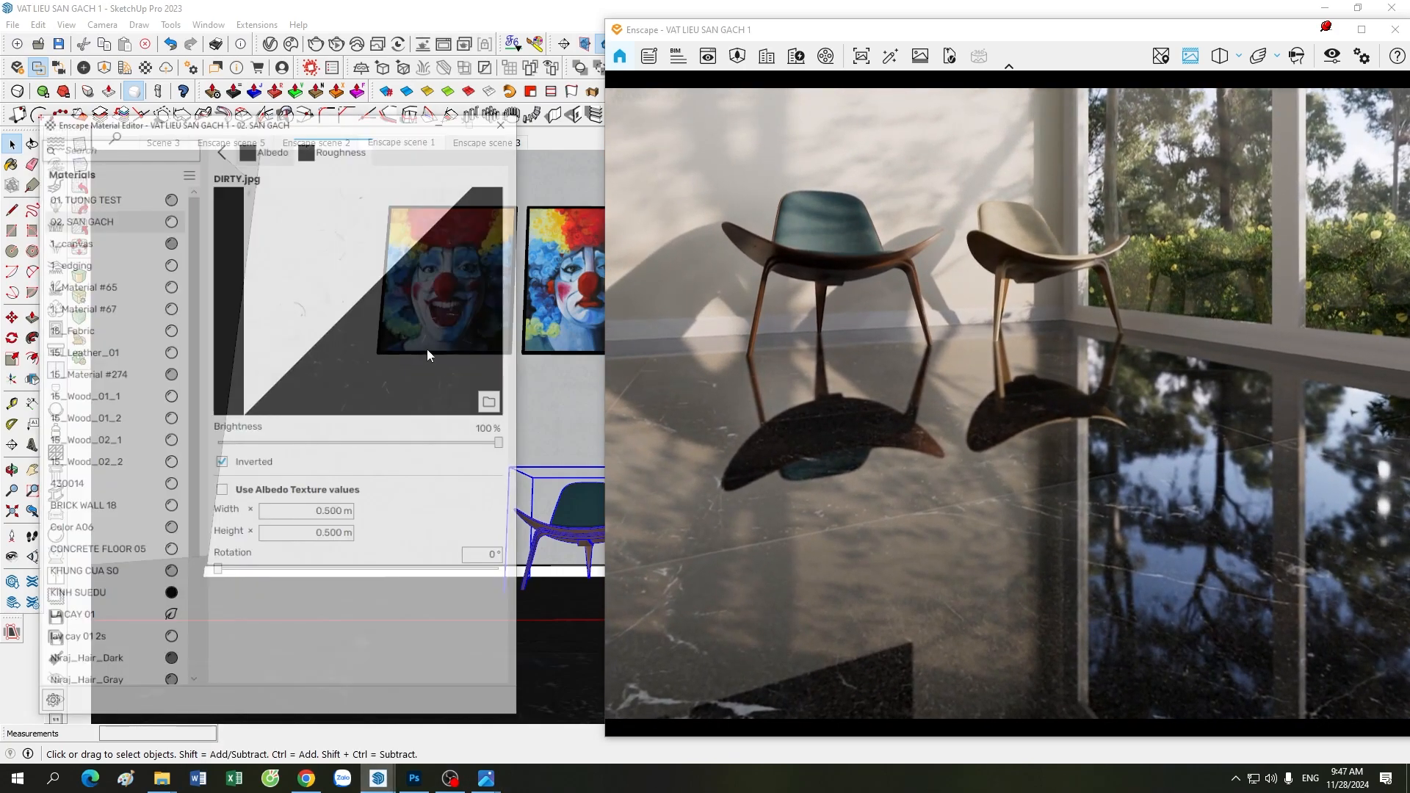
click(205, 92)
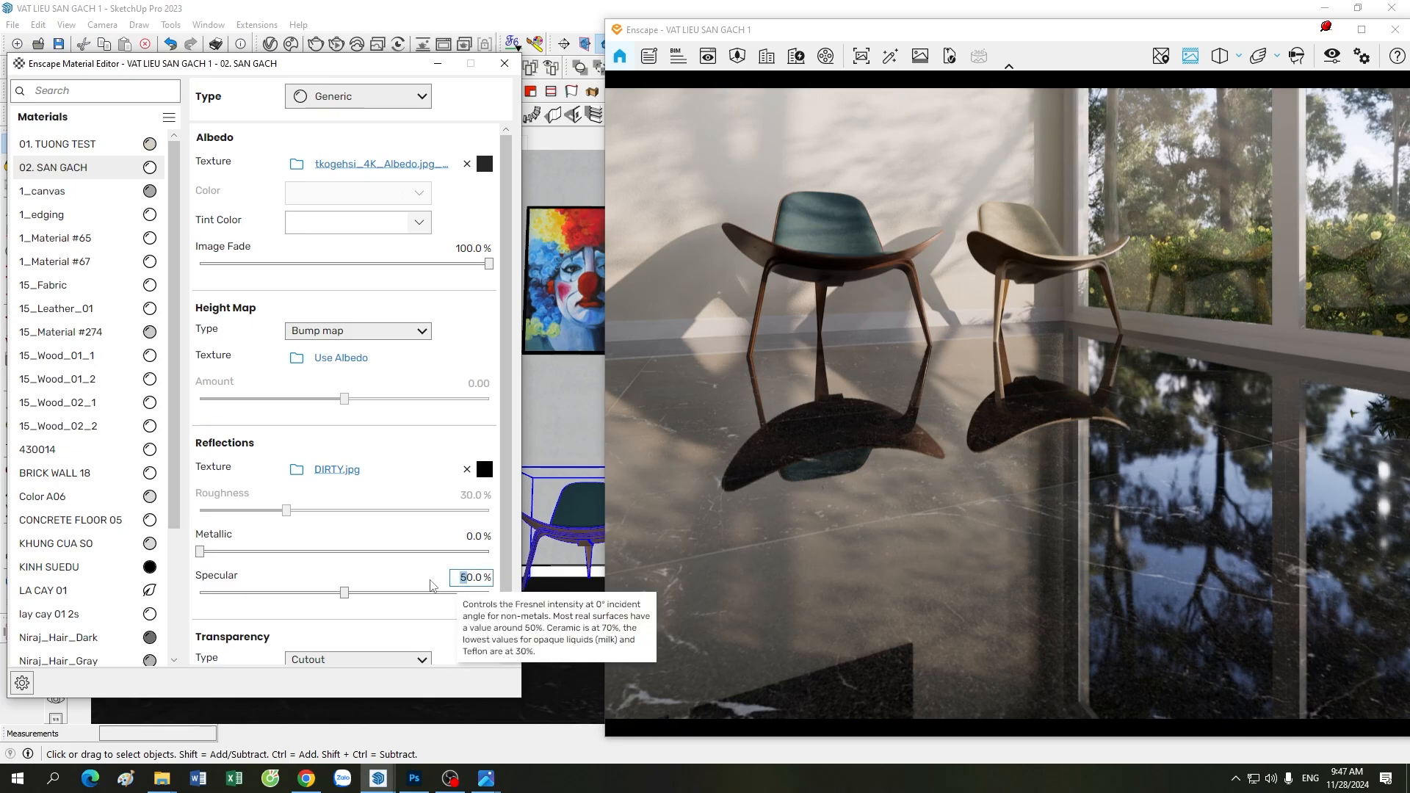
mouse_move(1097, 525)
mouse_down()
mouse_move(779, 198)
mouse_move(911, 441)
mouse_up()
drag(372, 74, 367, 198)
click(415, 145)
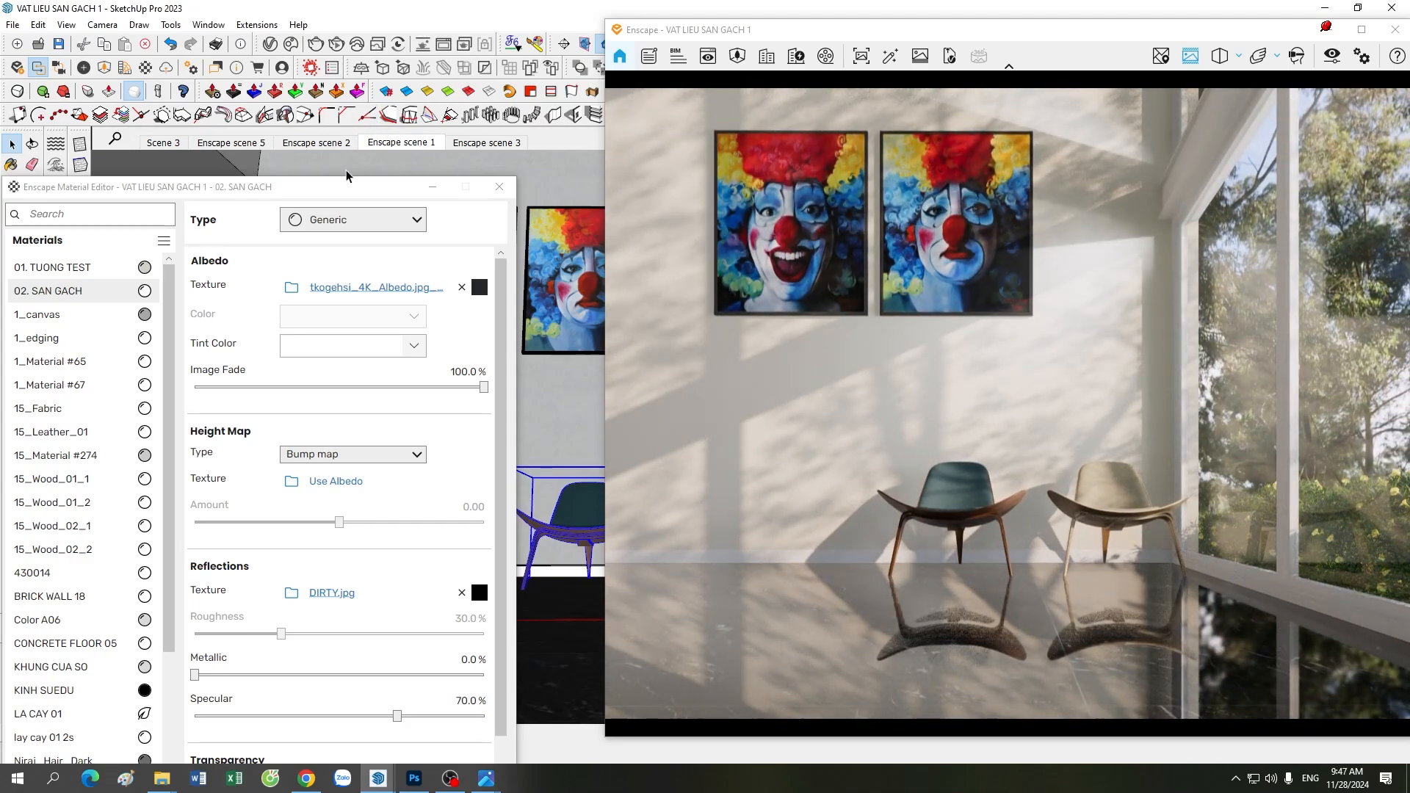
Restore the Specular value of 02. SAN GACH to 50%
drag(359, 193, 365, 74)
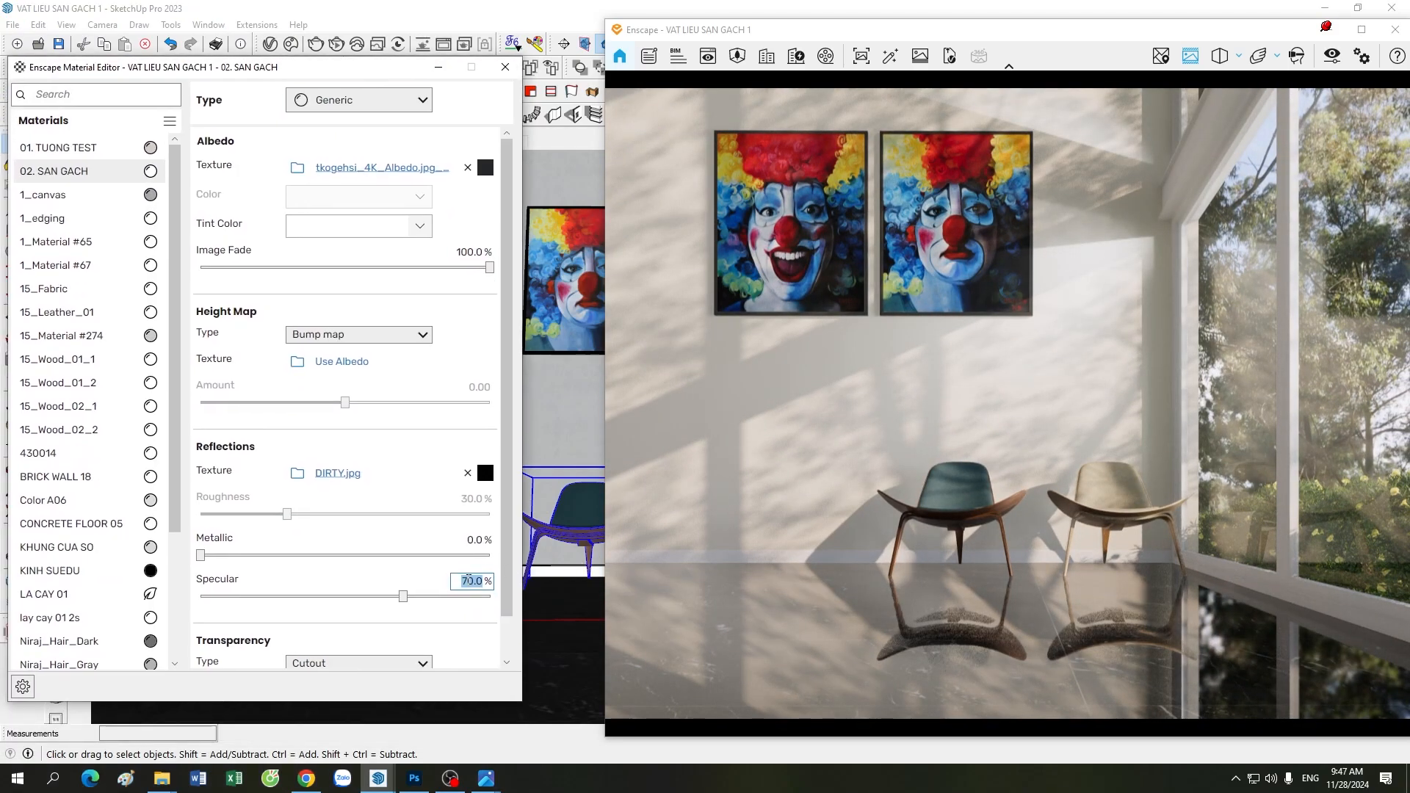
drag(469, 579, 445, 573)
text(5)
Open the DIRTY.jpg roughness settings and check the floor against the reference image Tiles_Marble_tkogehsi_surface_Preview.png
click(485, 473)
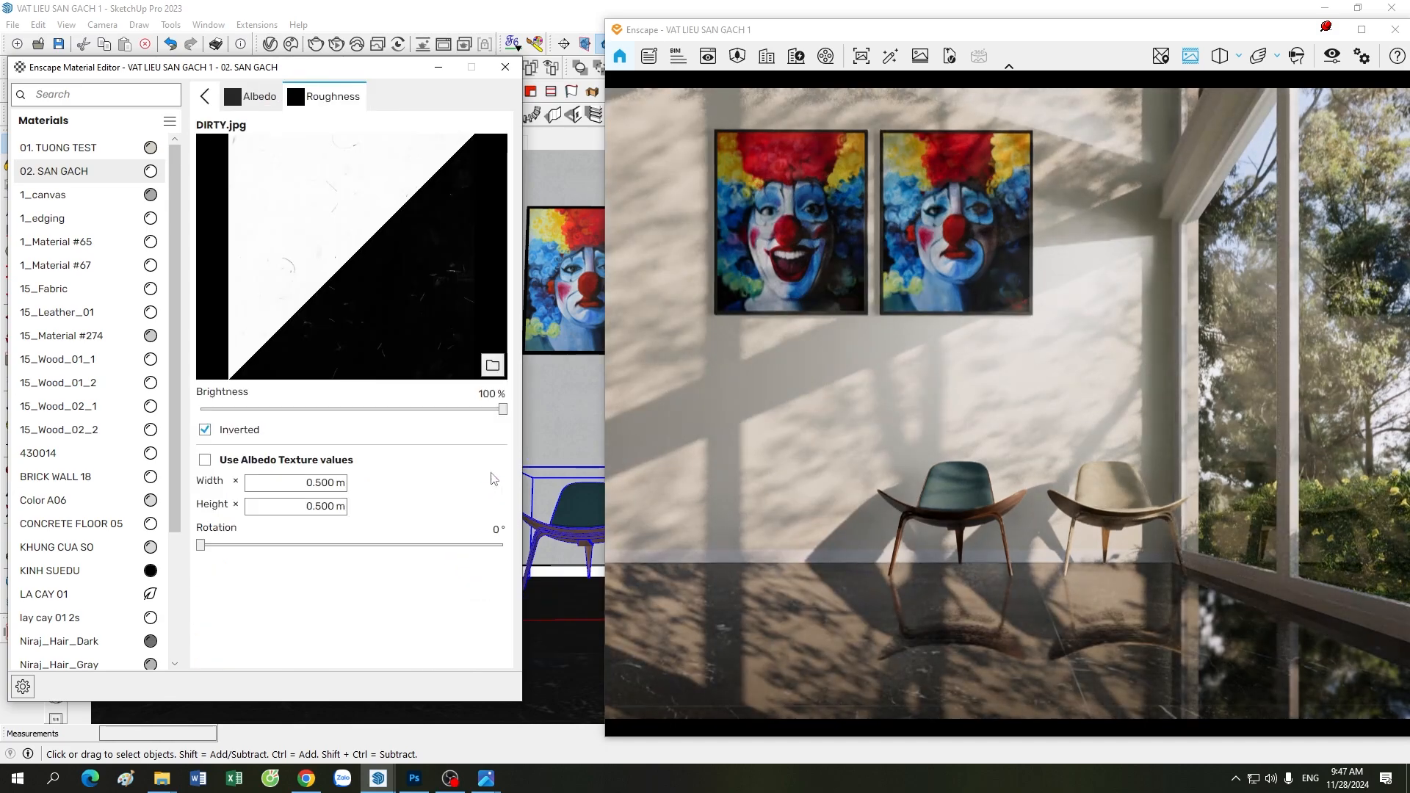
click(162, 779)
click(236, 714)
double_click(464, 190)
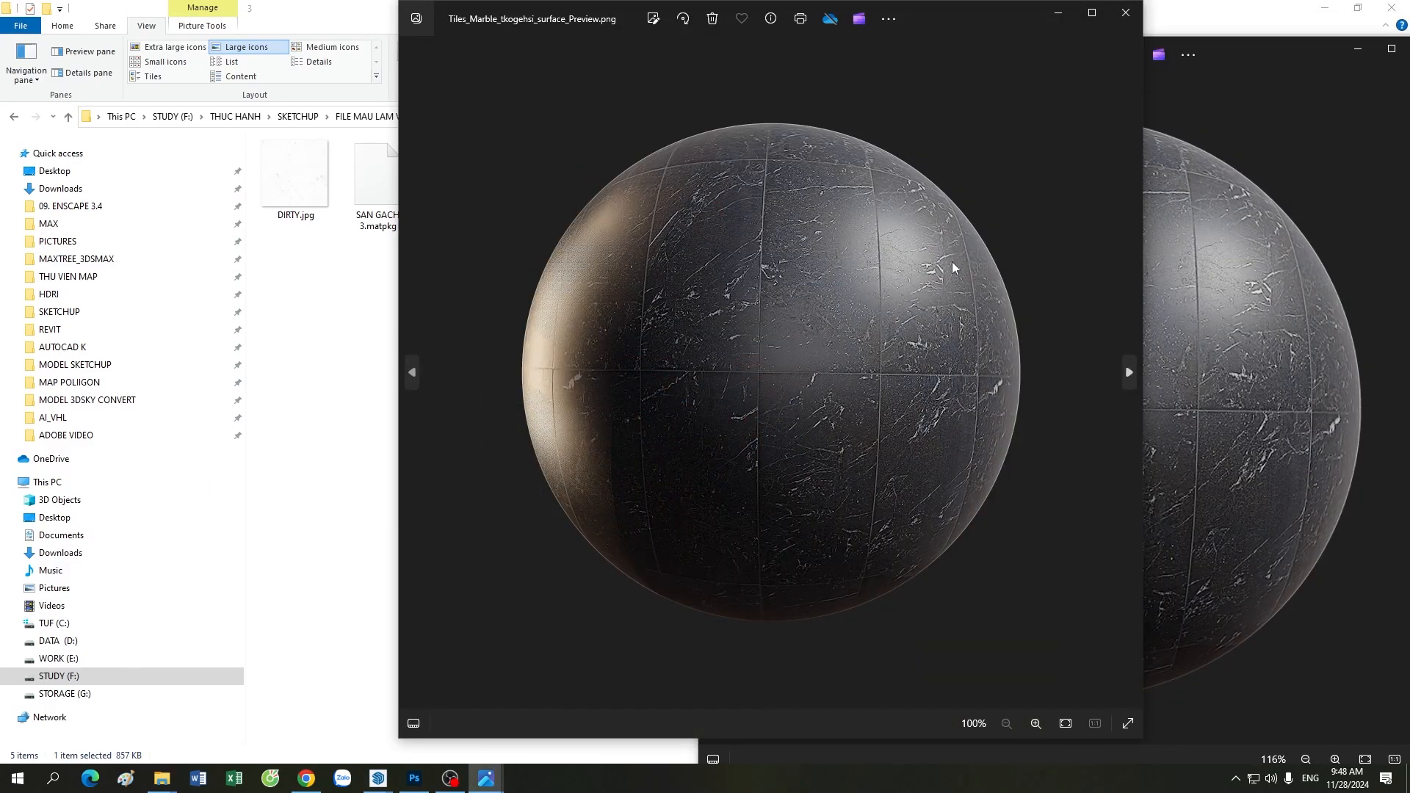
click(1121, 16)
click(373, 786)
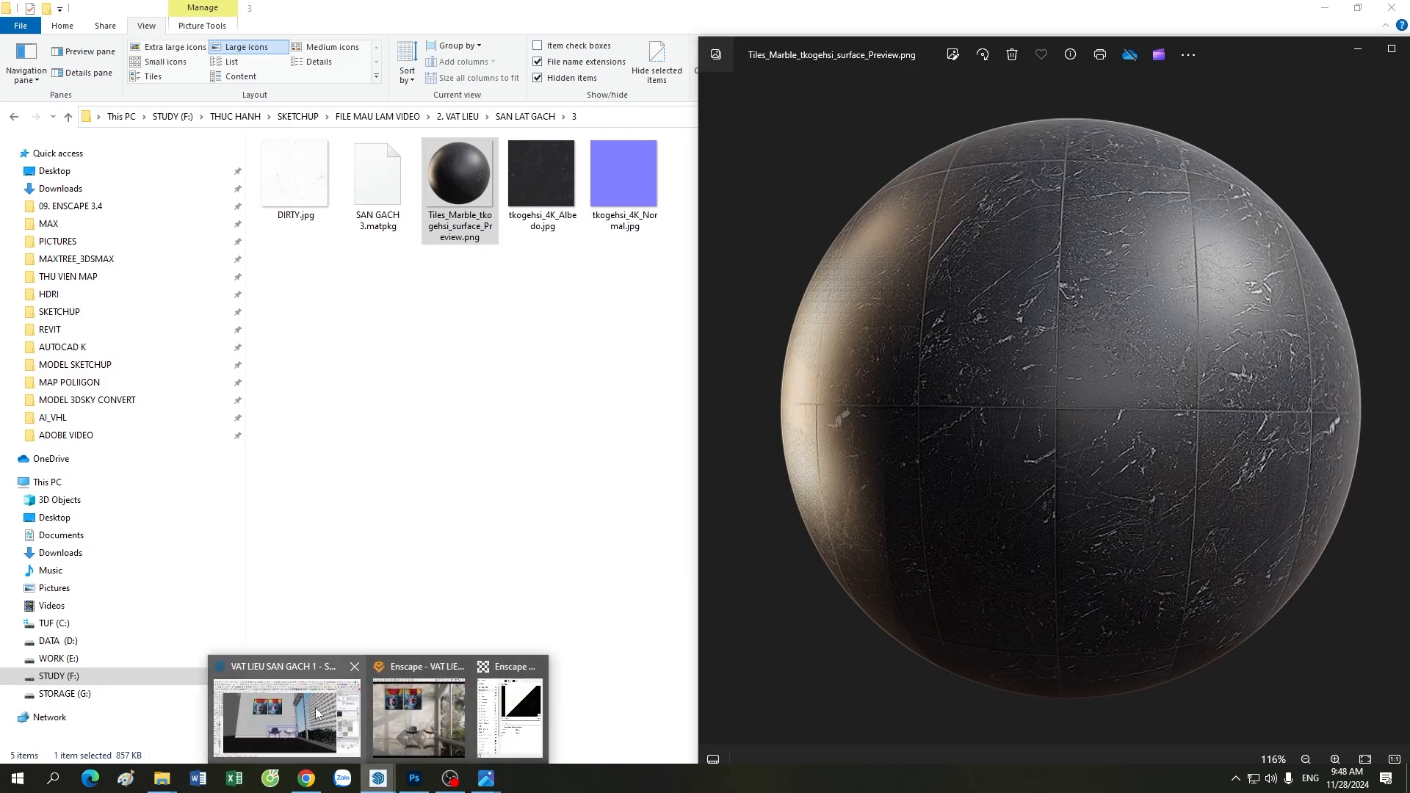
click(317, 722)
click(377, 780)
click(419, 720)
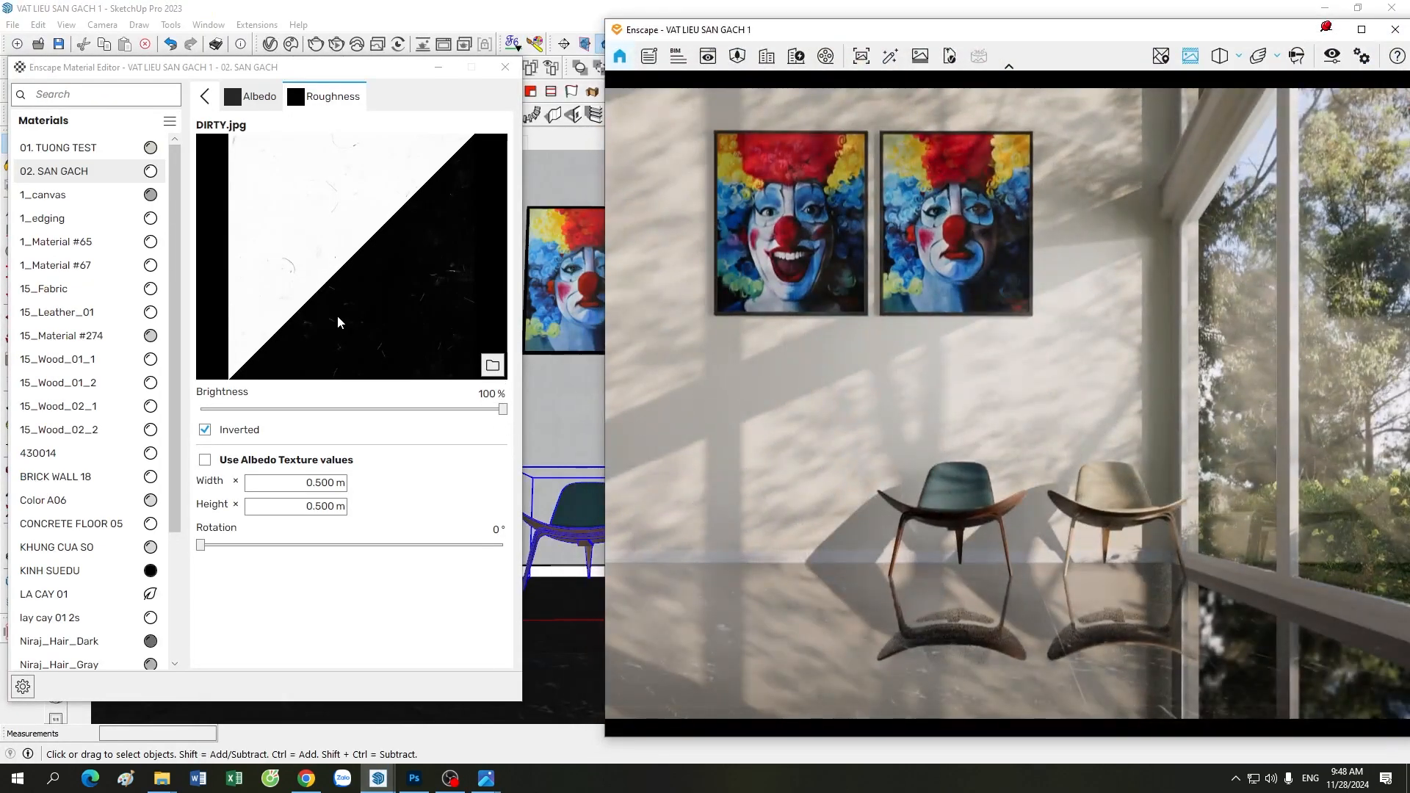
Set the DIRTY.jpg roughness brightness to 50% and inspect the softer floor reflections near the chairs
click(490, 395)
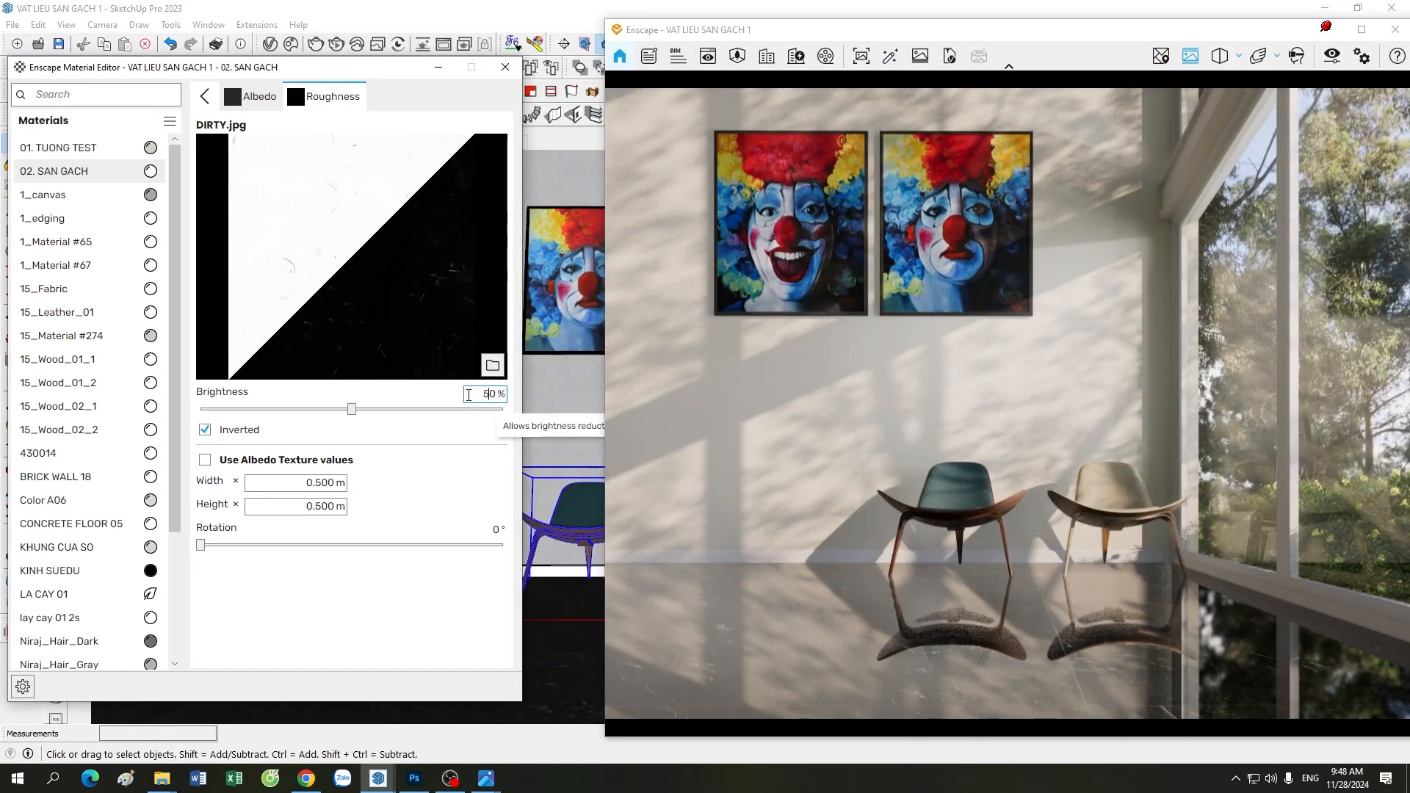
middle_drag(1006, 594, 1094, 595)
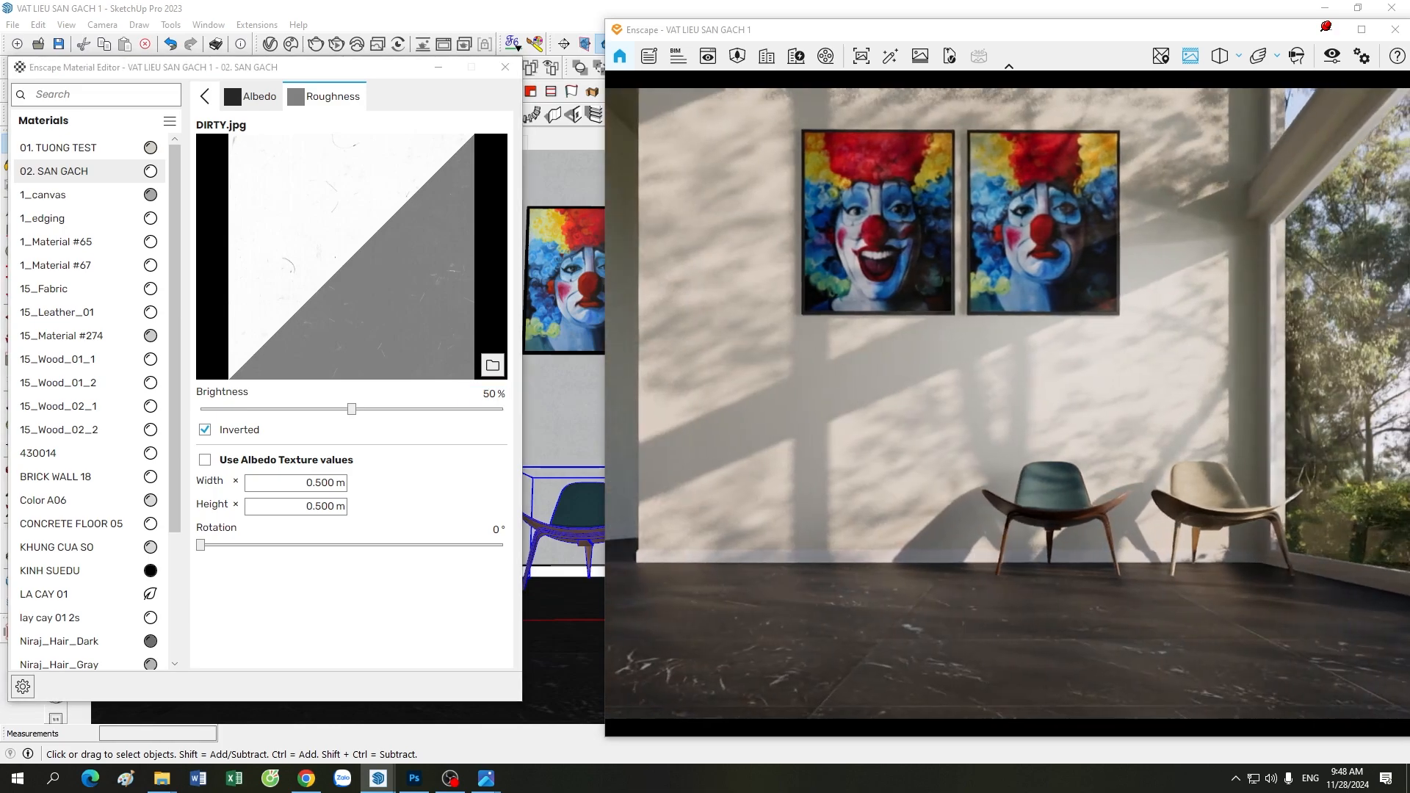
drag(1006, 595, 897, 549)
scroll(956, 549, up, 3)
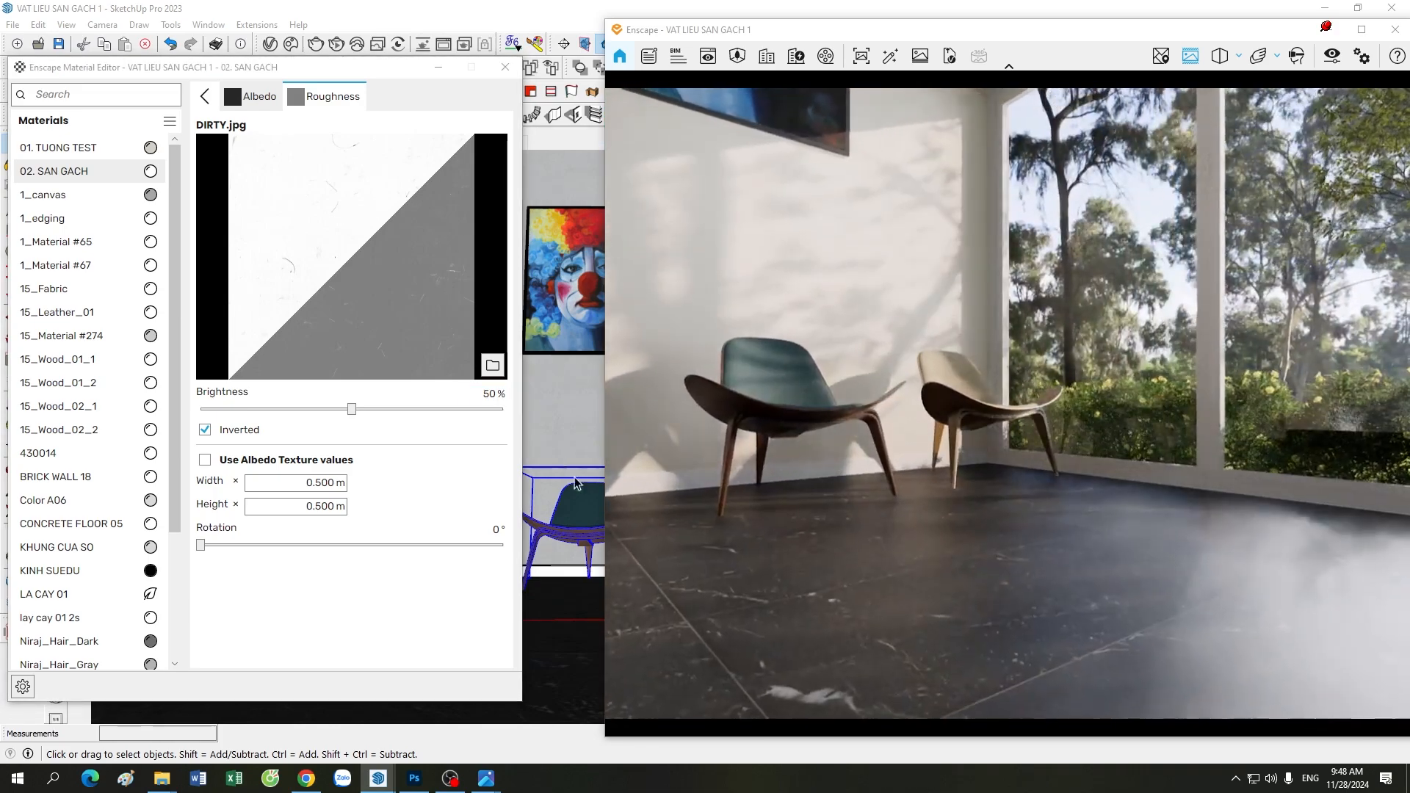
Set the DIRTY.jpg roughness brightness to 60% and check the reflections around the two chairs and the window
click(492, 394)
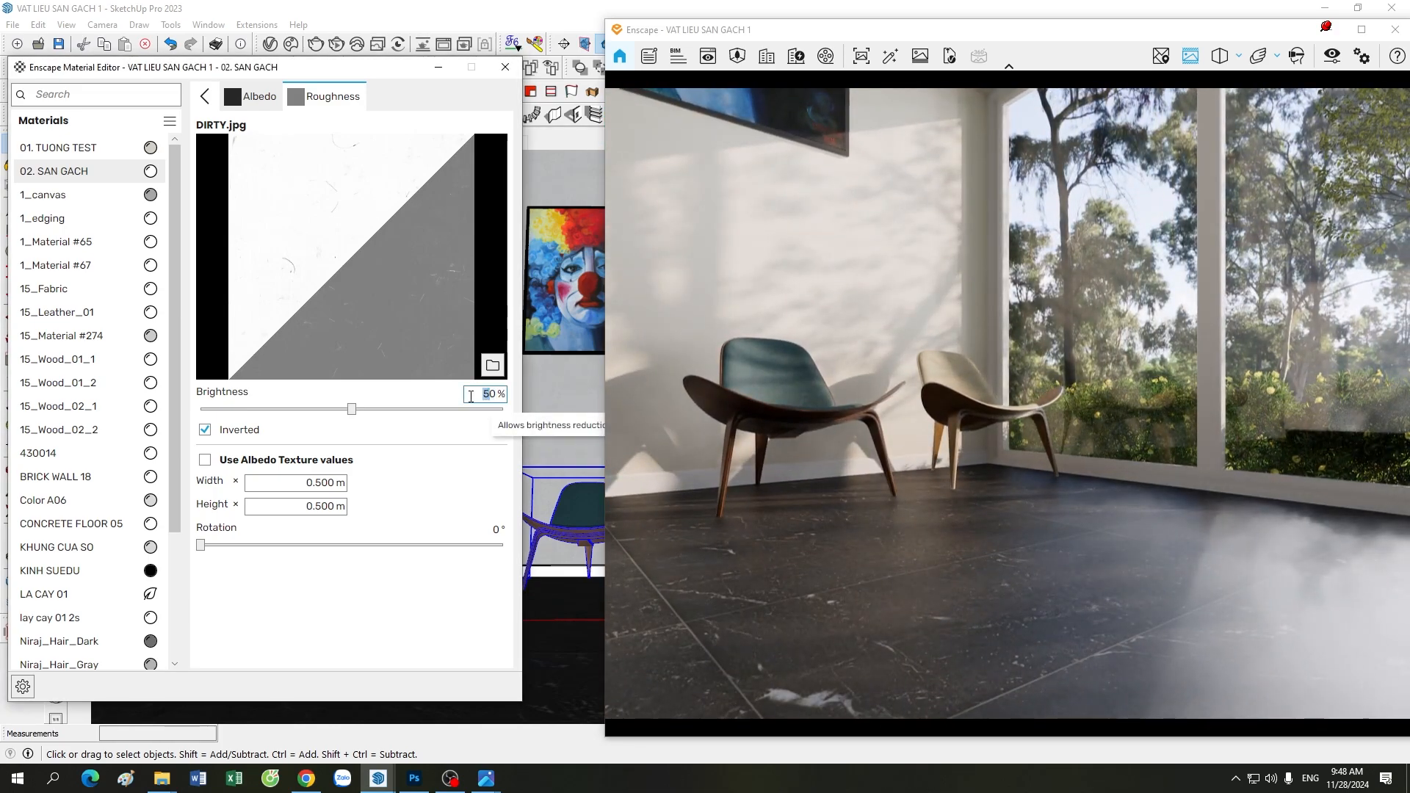
text(60)
key(Return)
drag(1051, 554, 1135, 552)
key(d)
key(a)
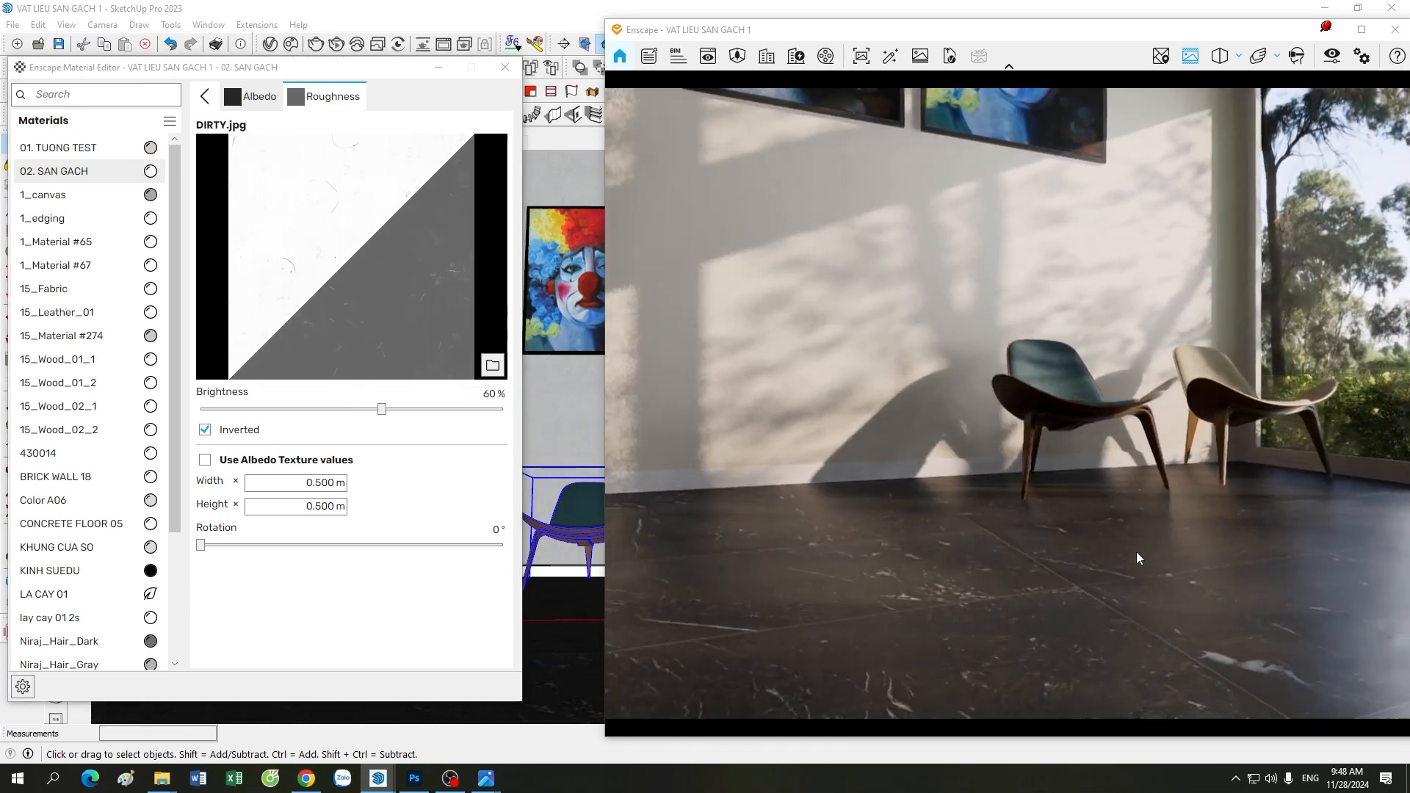
key(d)
key(d)
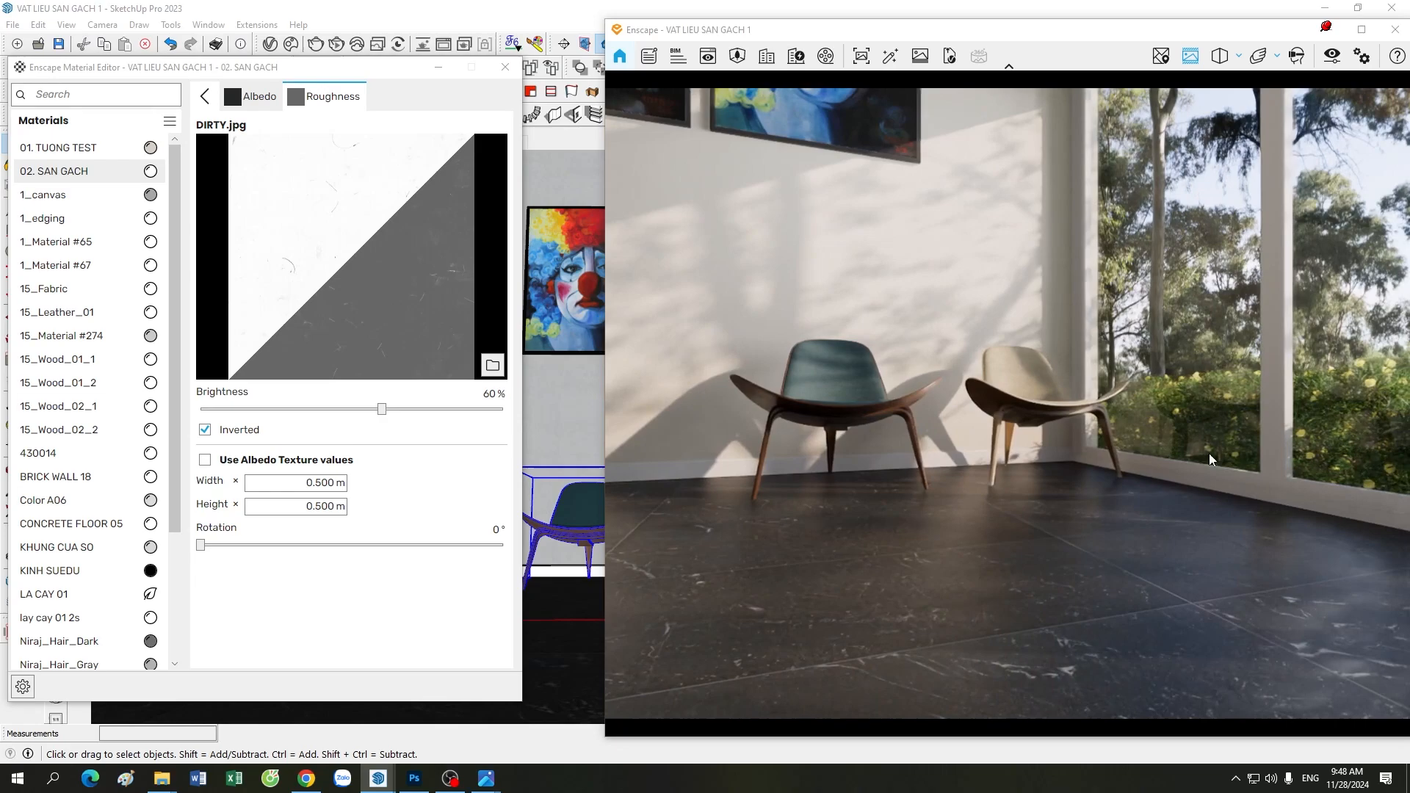
key(d)
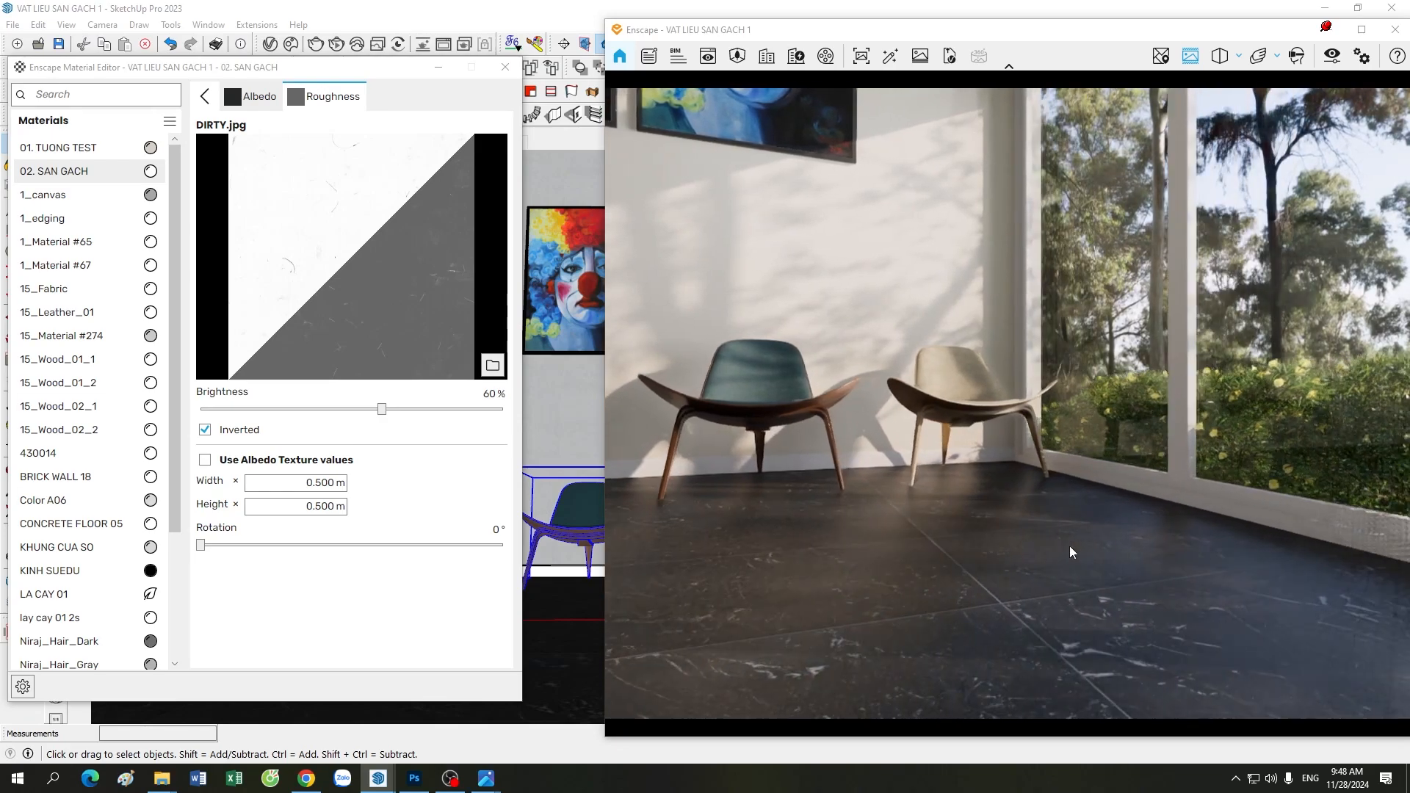
drag(1047, 553, 962, 507)
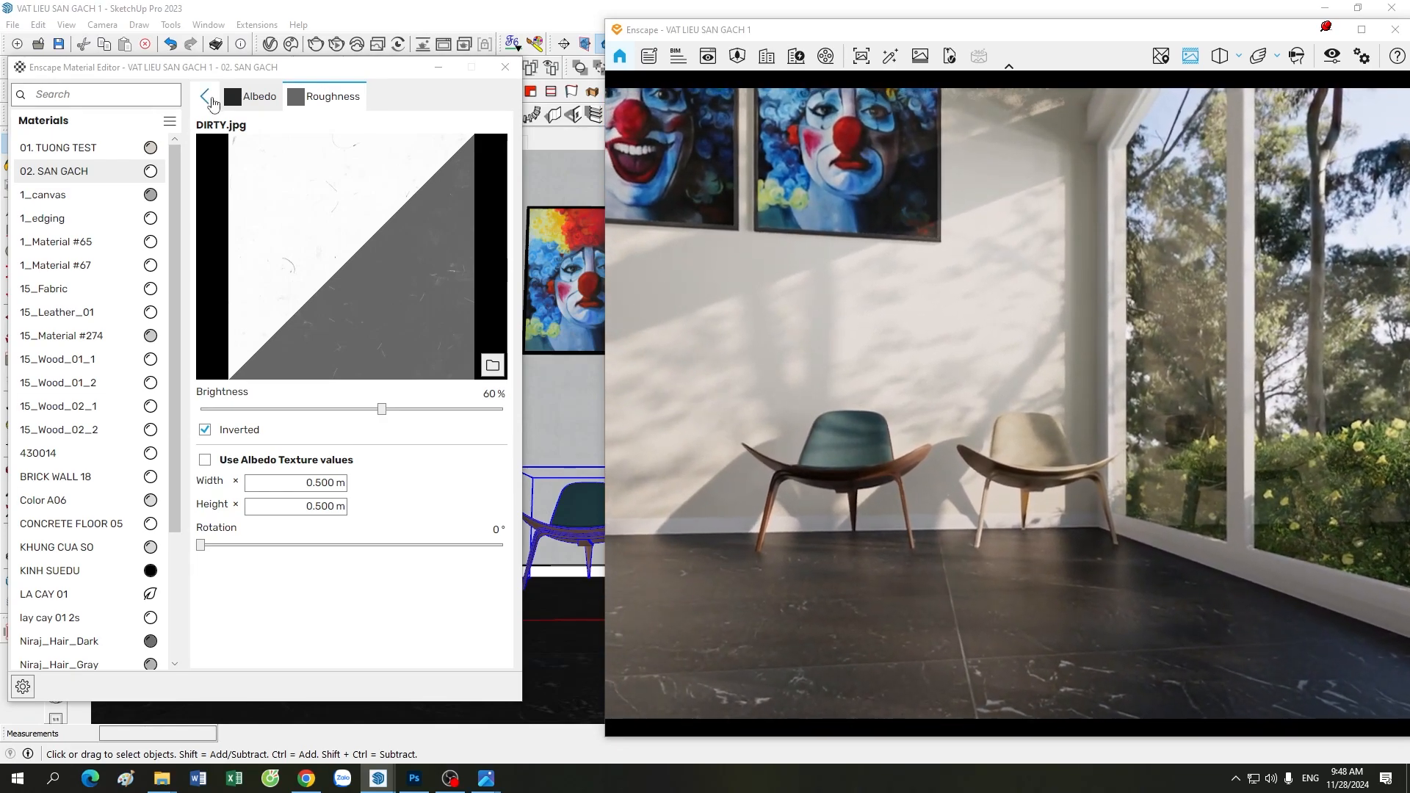
Set the floor albedo's Image Fade to 95% and compare the marble tone beside the chairs
click(206, 97)
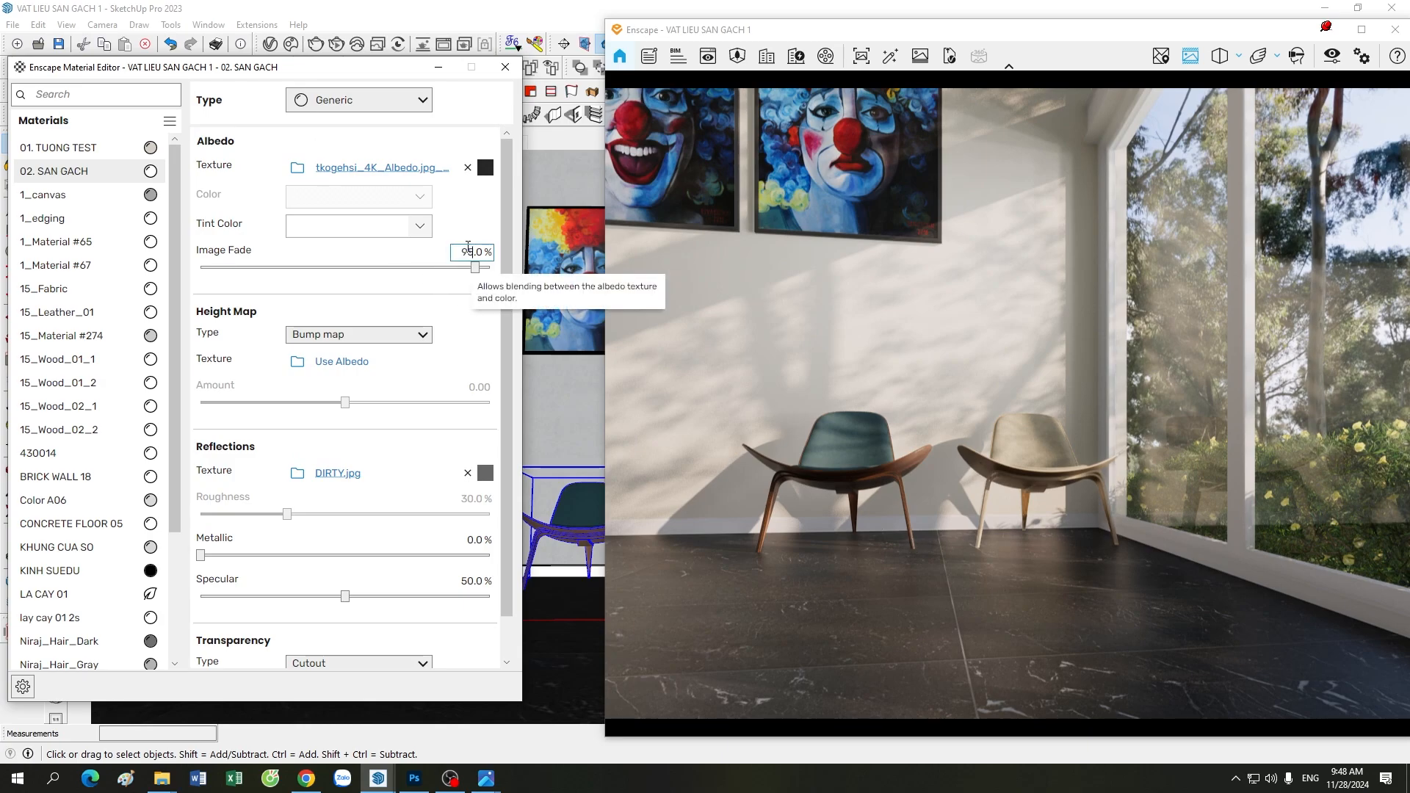
click(831, 552)
key(a)
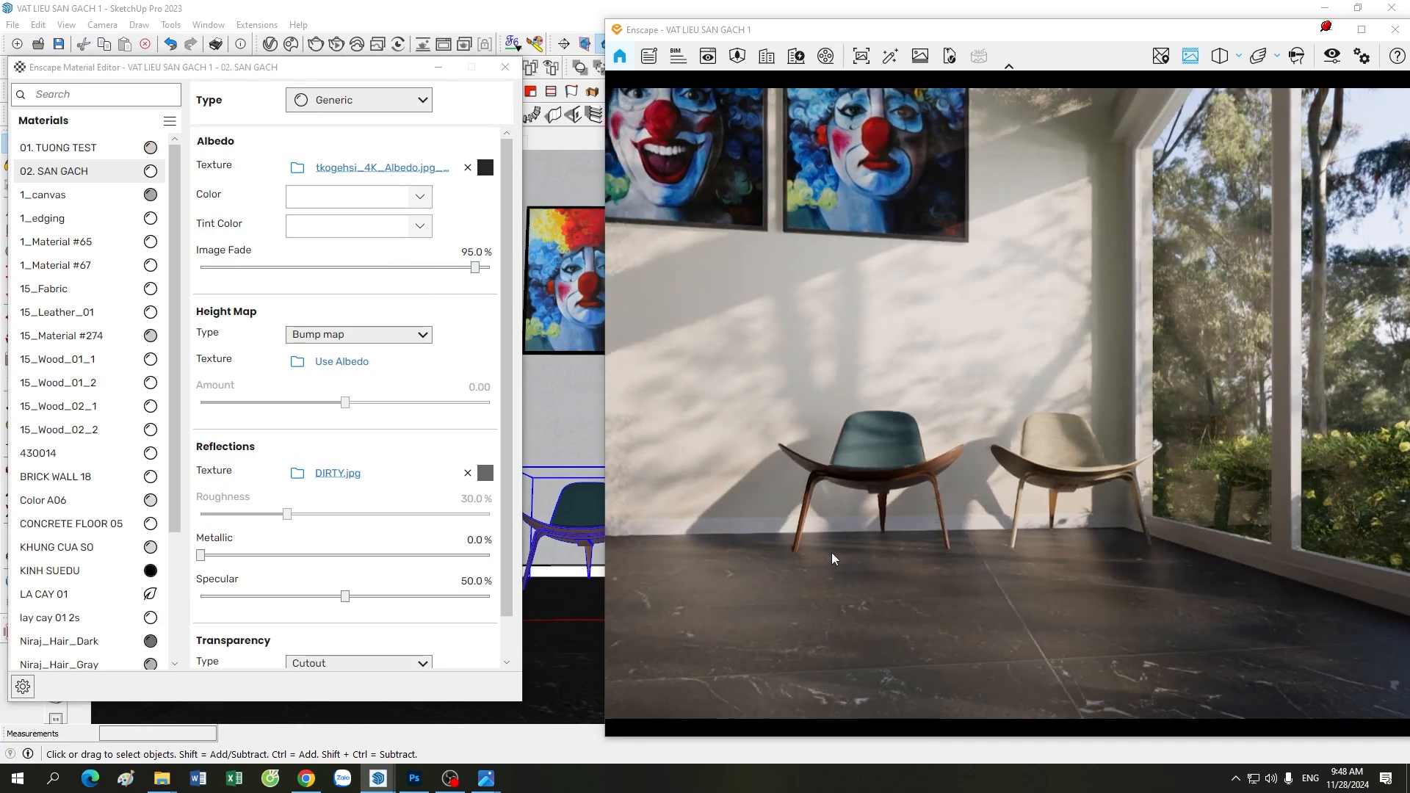
key(d)
key(a)
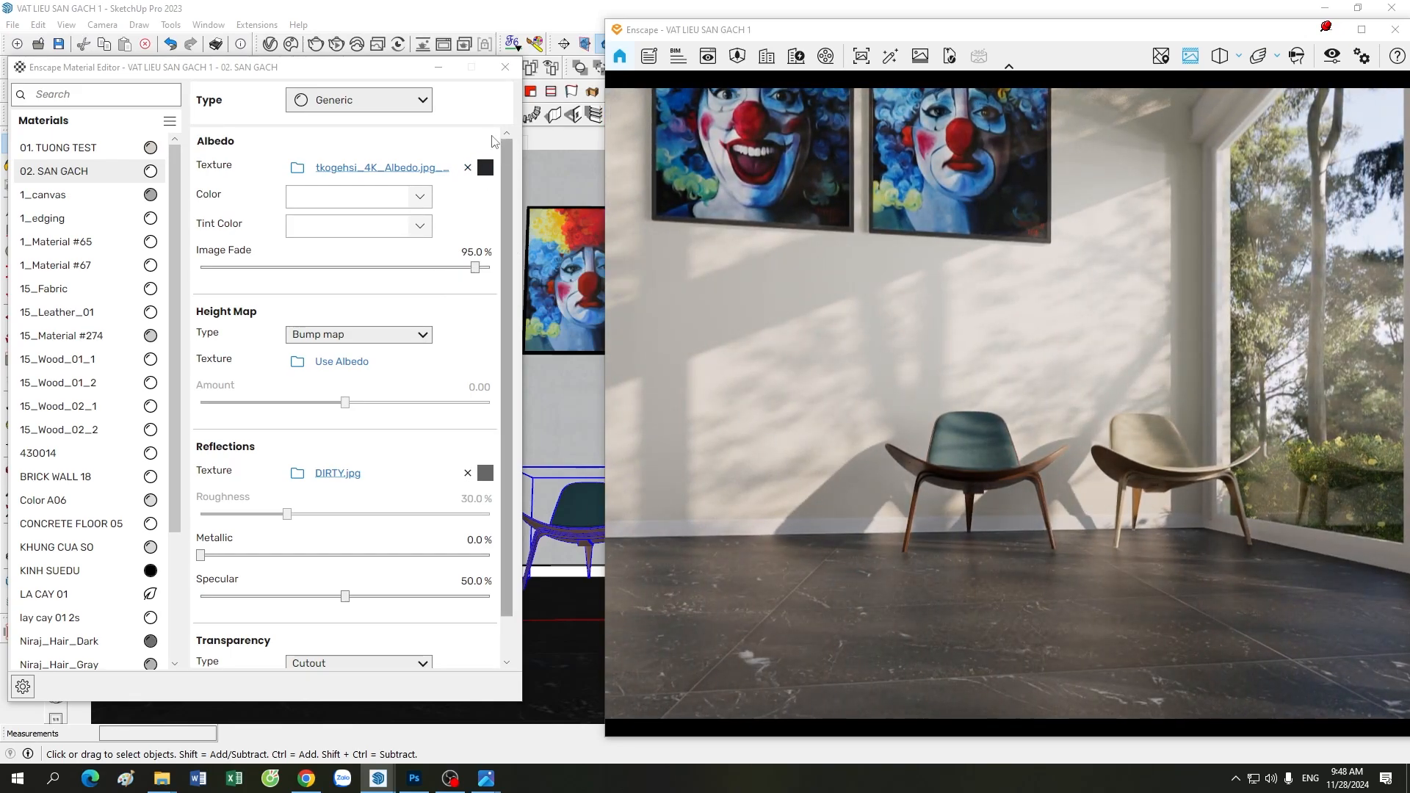
Inspect the faded marble's veins and joints close to the floor, along the wall and towards the window
mouse_move(484, 172)
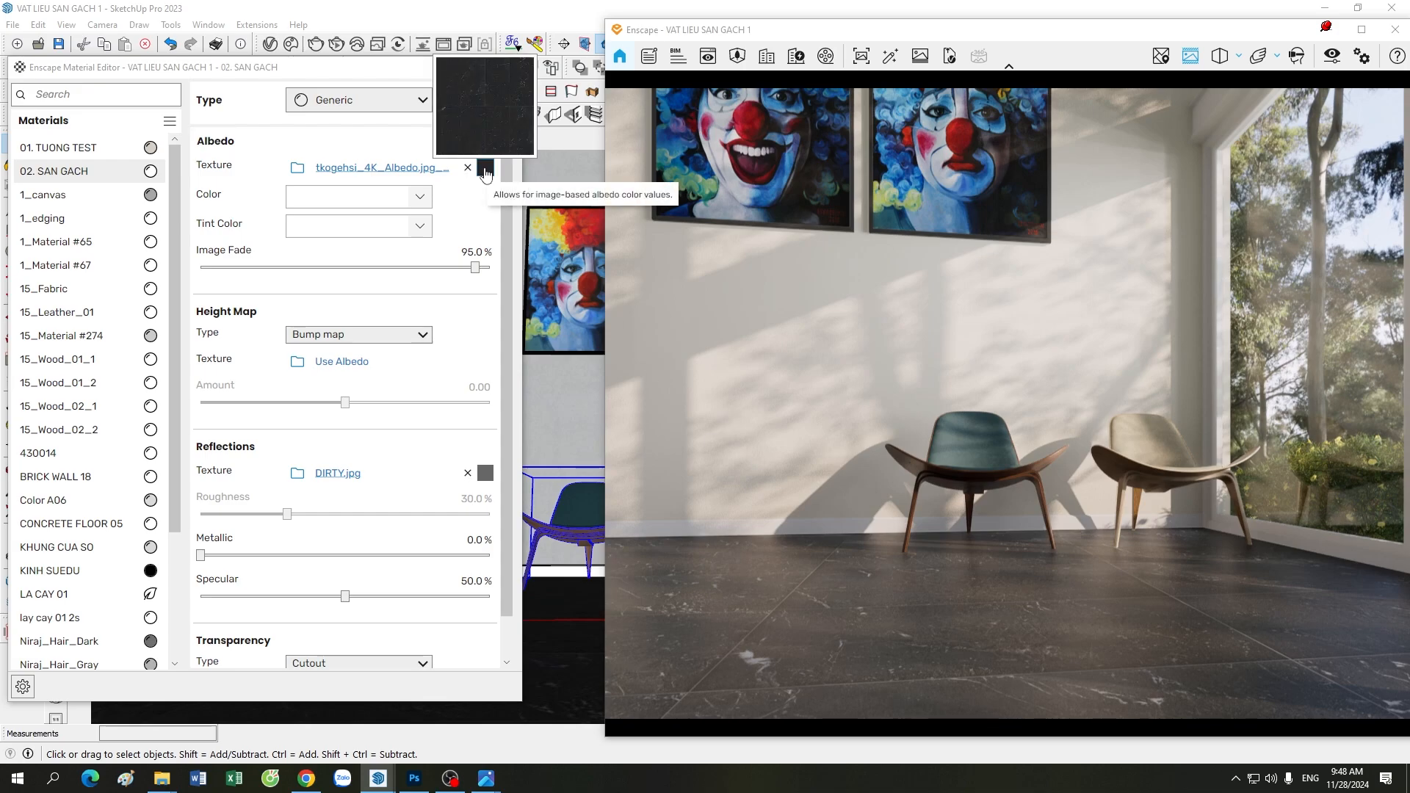
drag(979, 544, 967, 505)
scroll(966, 504, up, 2)
key(a)
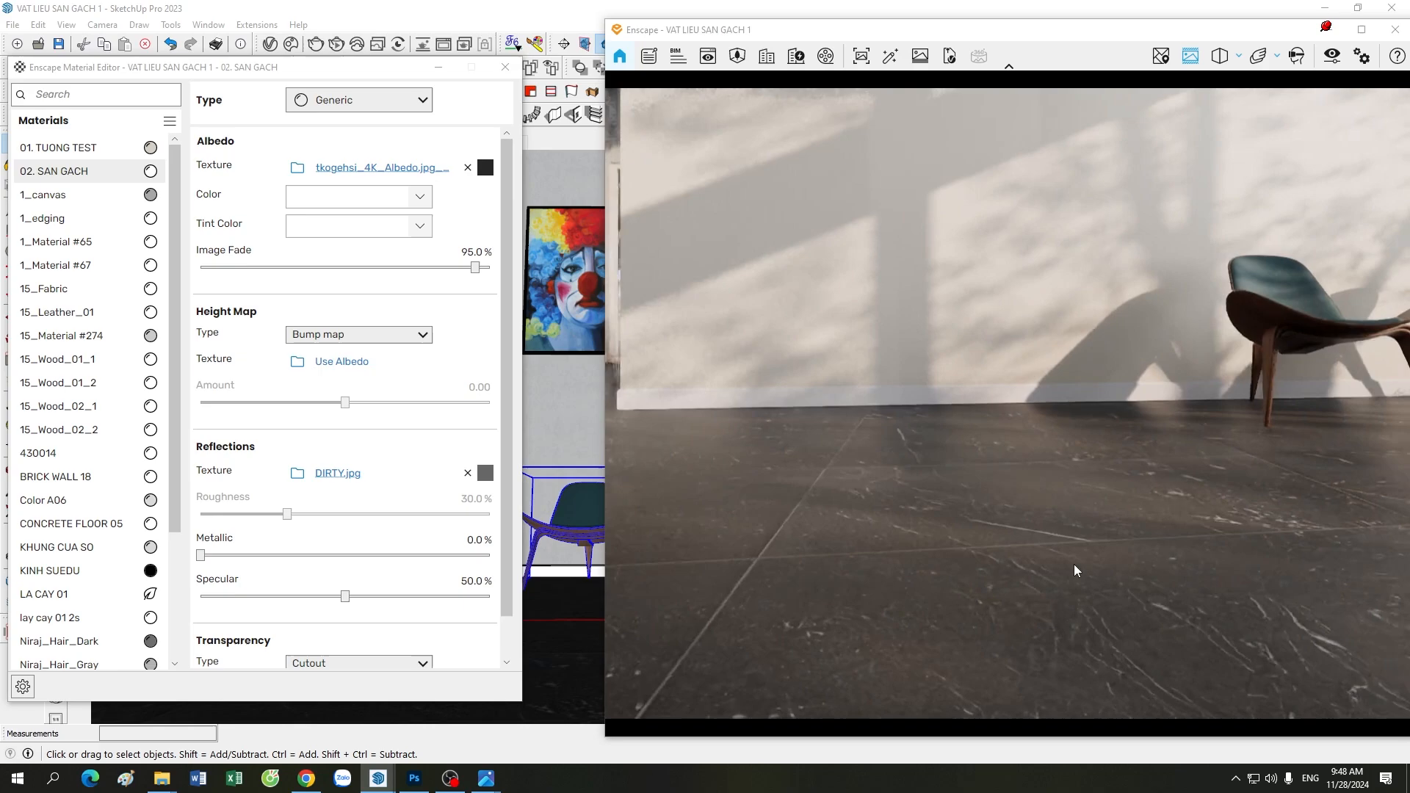
mouse_move(1074, 564)
mouse_down()
mouse_move(1109, 570)
mouse_move(1050, 575)
mouse_up()
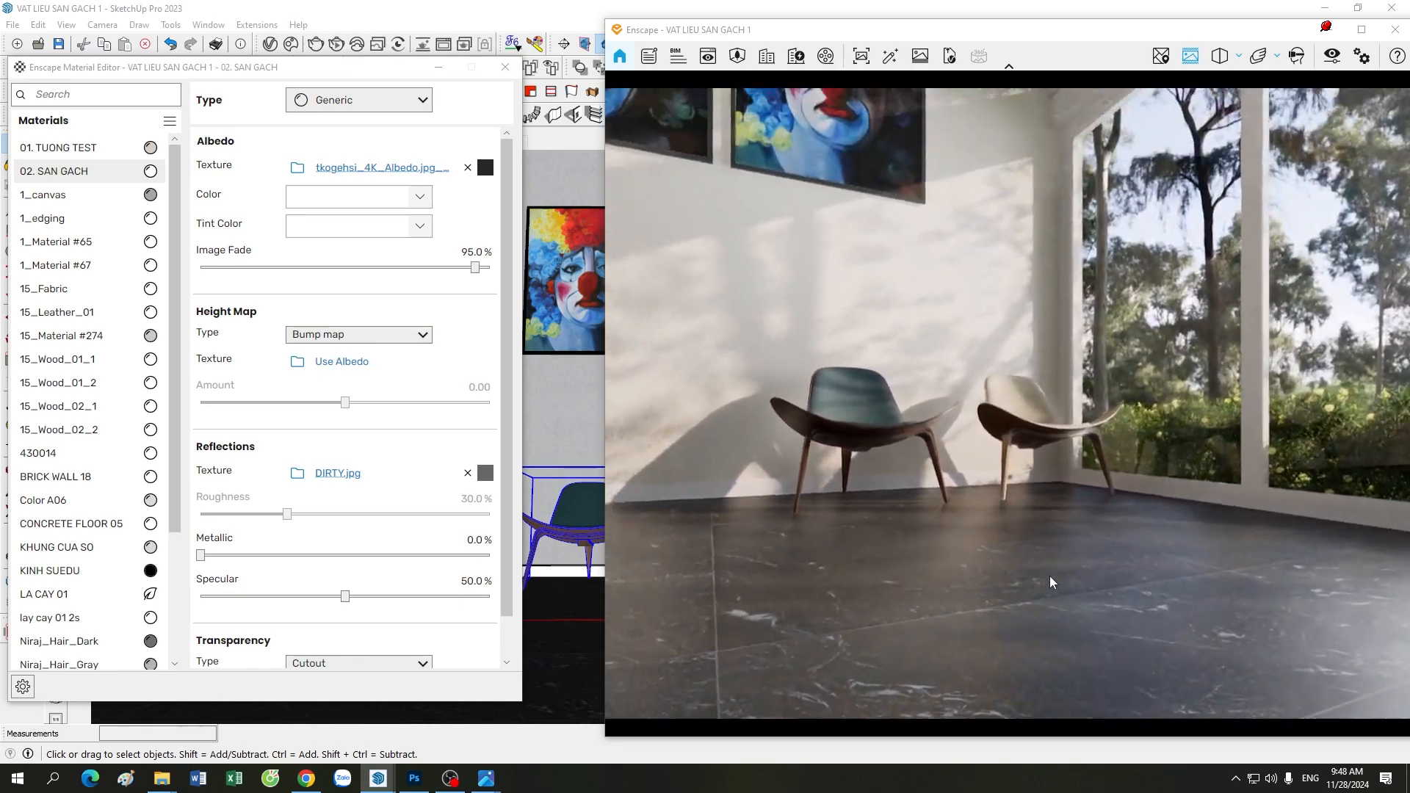
scroll(1050, 576, up, 2)
key(d)
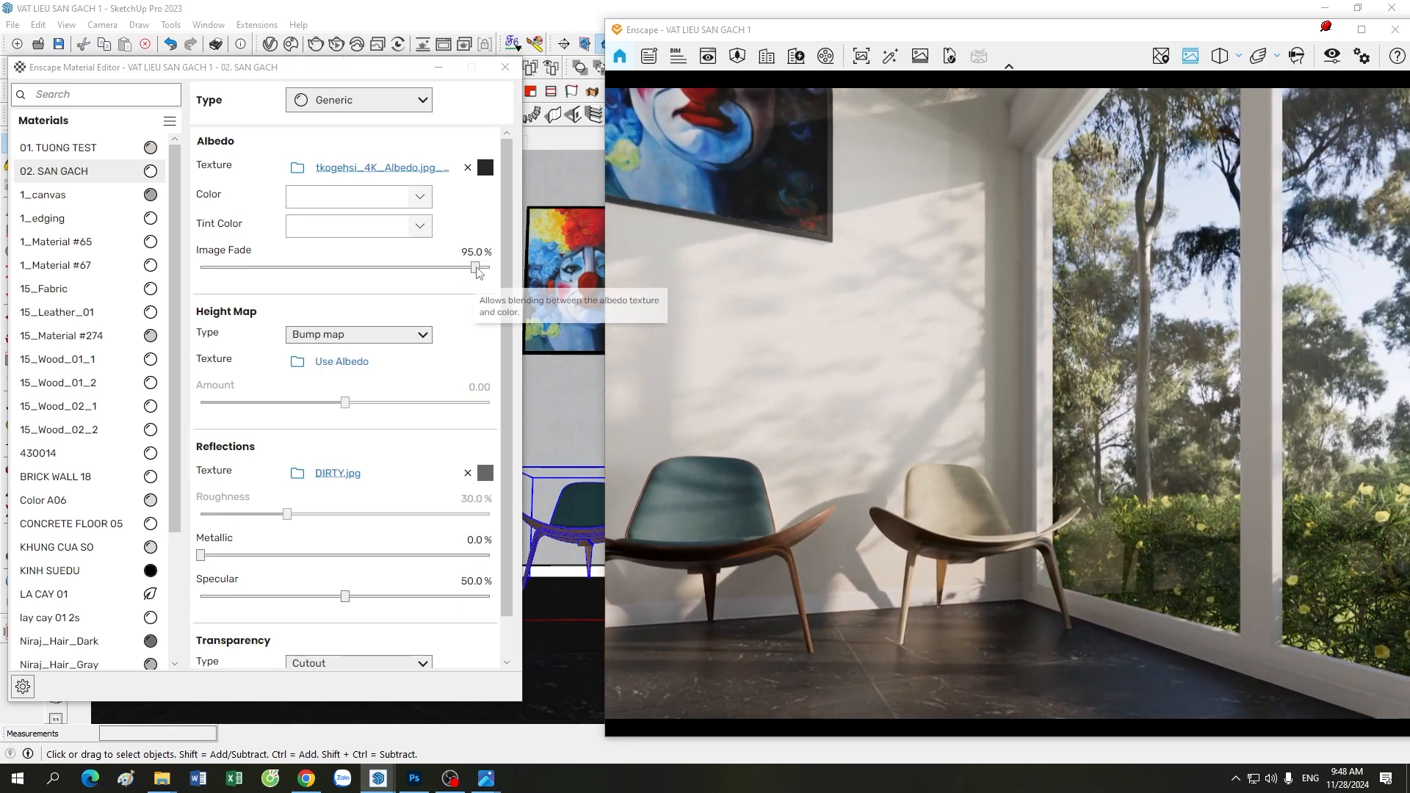
Return the albedo's Image Fade to 100% and check the darker marble floor around the chairs
drag(476, 268, 491, 267)
drag(931, 573, 987, 571)
key(s)
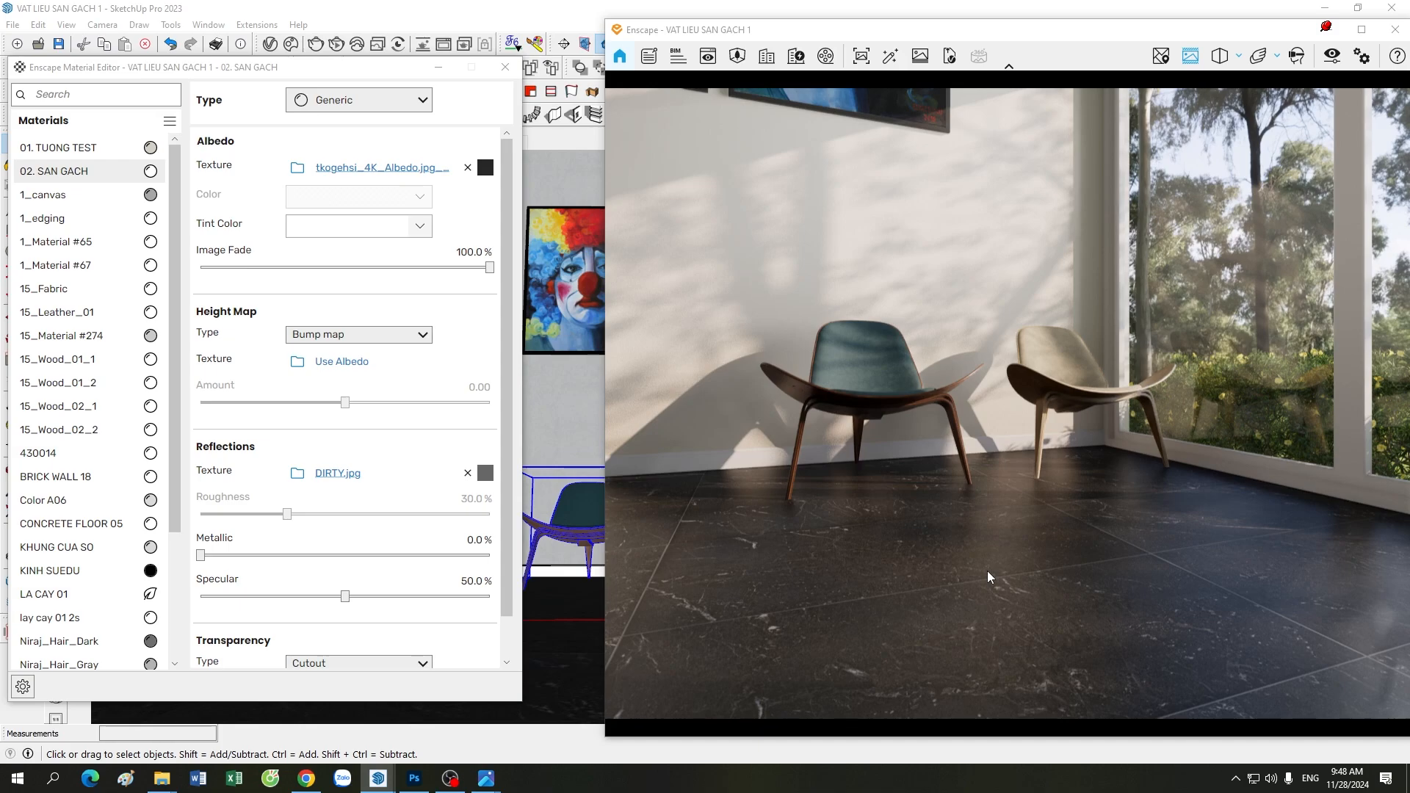
mouse_move(987, 571)
mouse_down()
mouse_move(990, 542)
mouse_move(910, 486)
mouse_up()
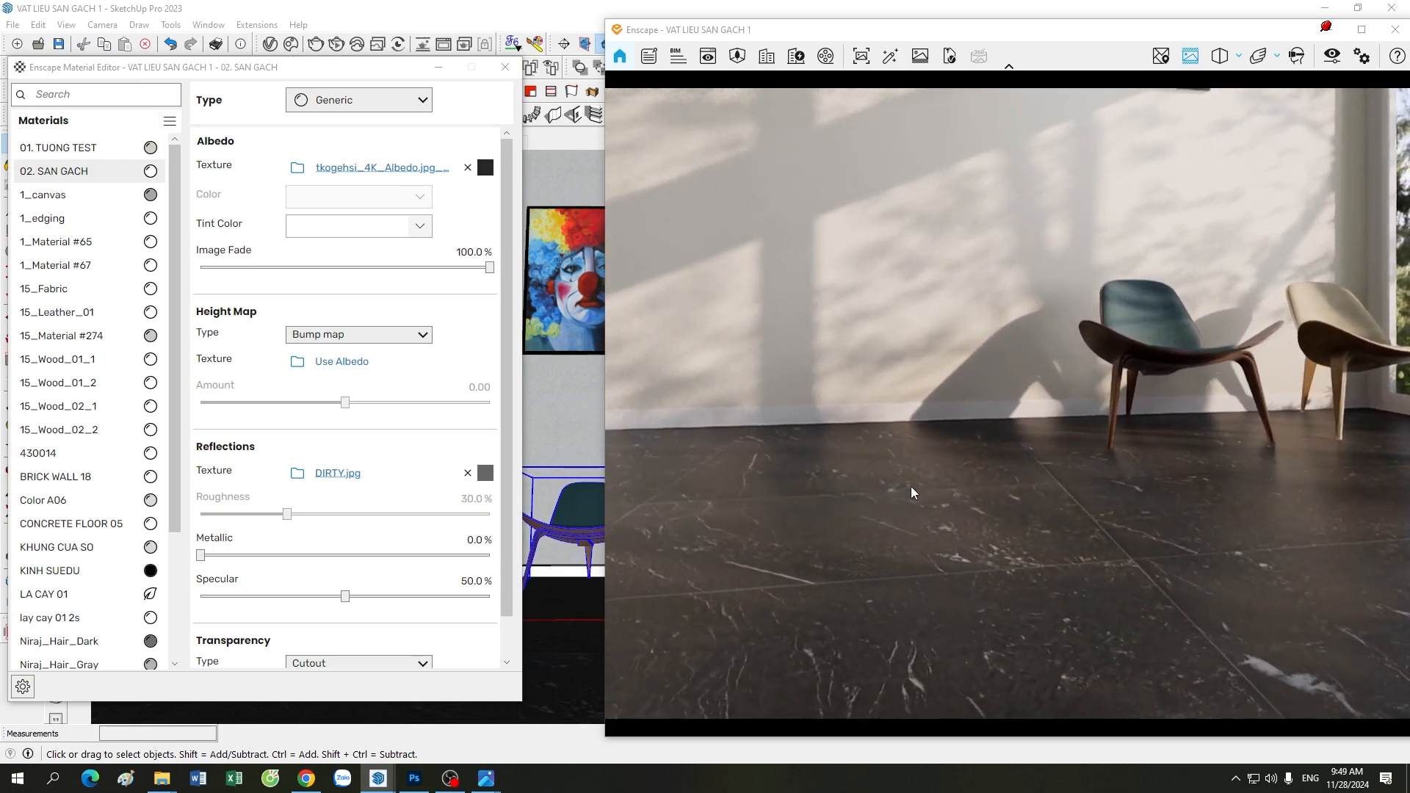
Restore the Enscape scene 3 view and set the DIRTY.jpg roughness brightness to 50%
key(d)
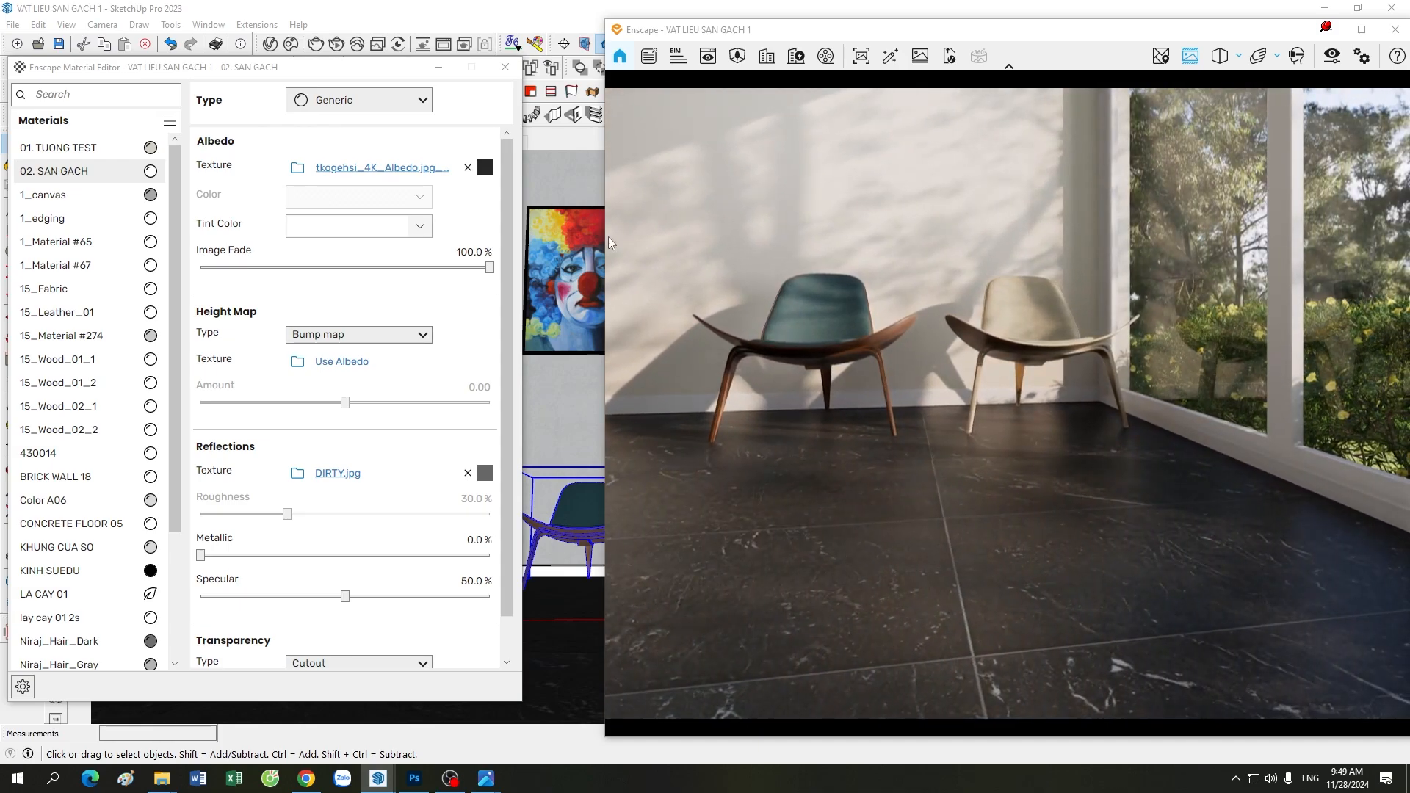
drag(380, 80, 347, 187)
click(469, 143)
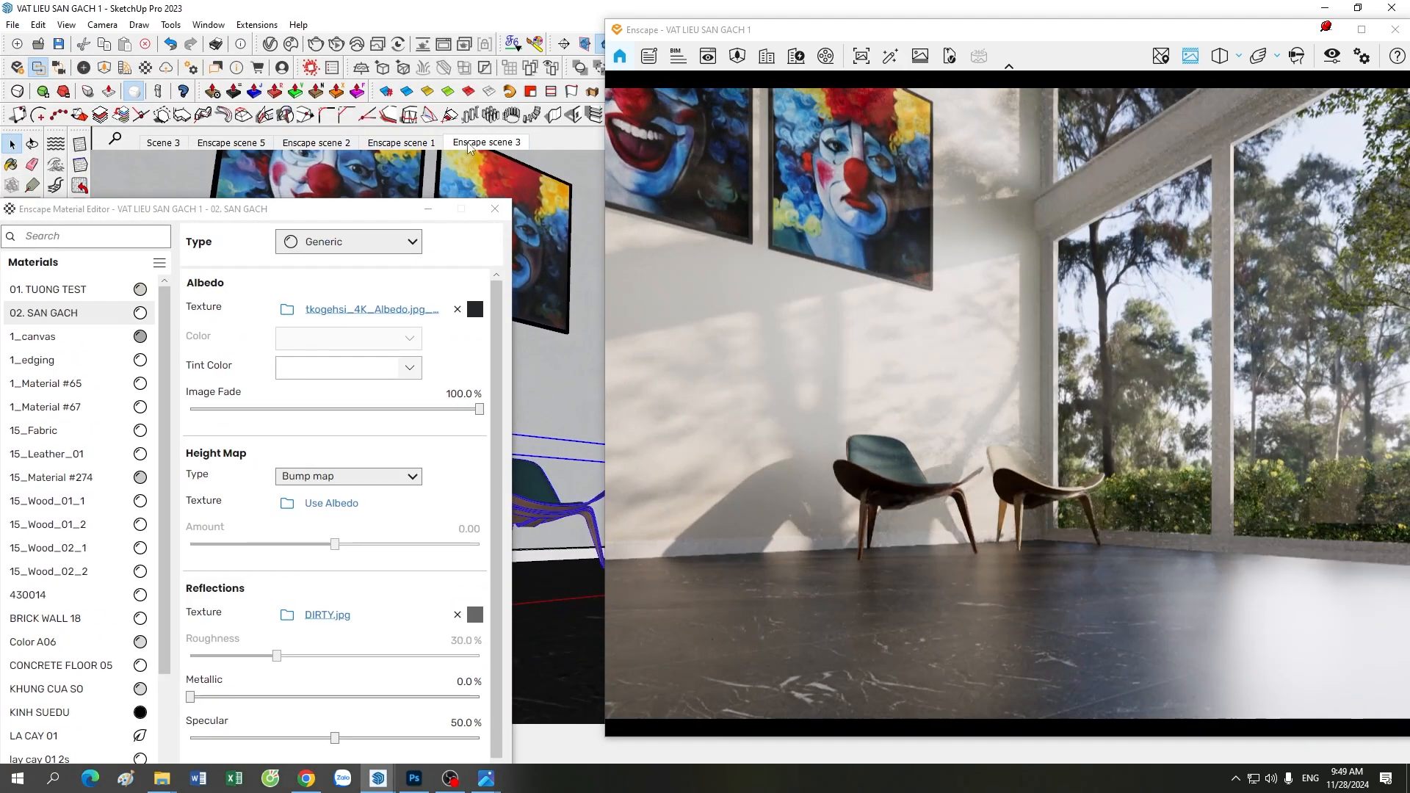
click(475, 615)
drag(335, 210, 346, 98)
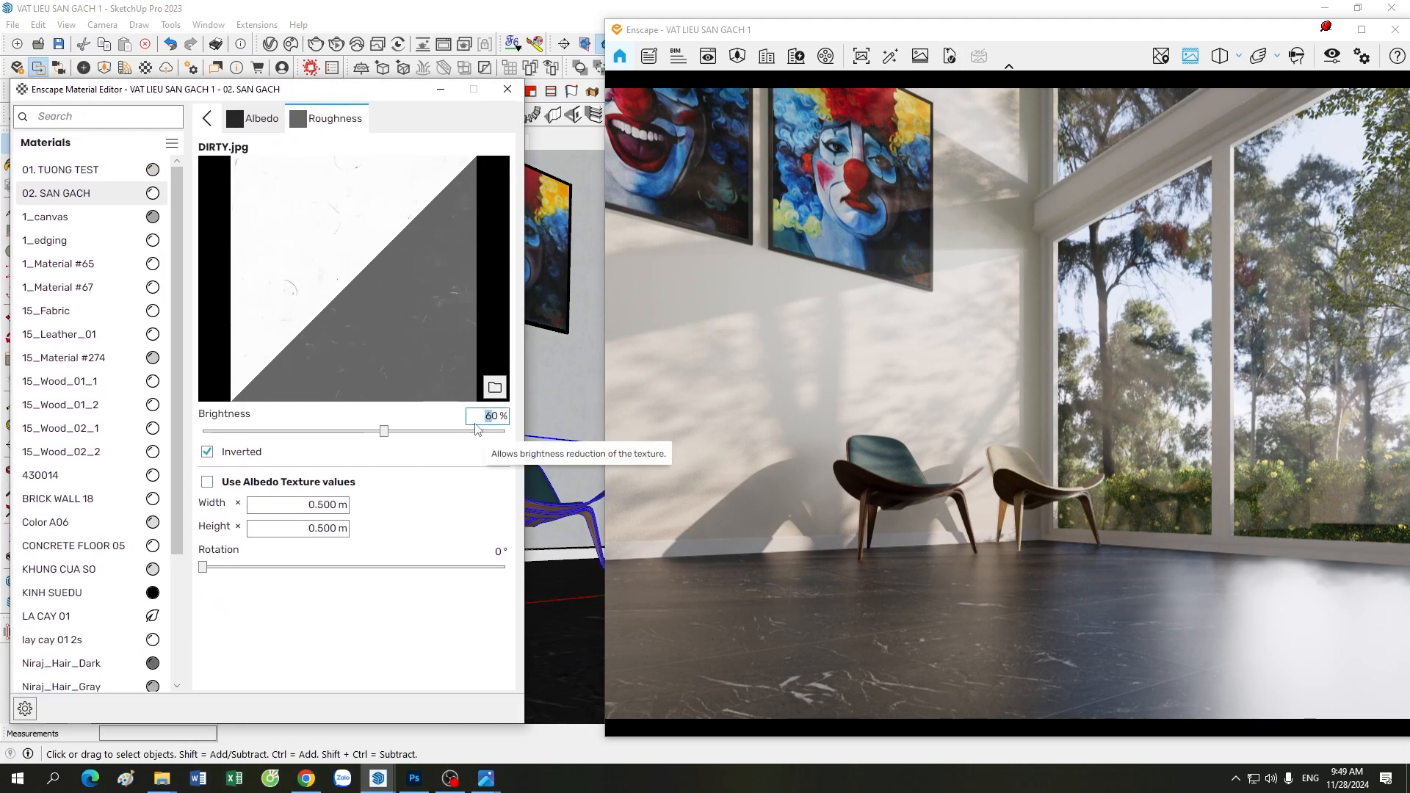
text(50)
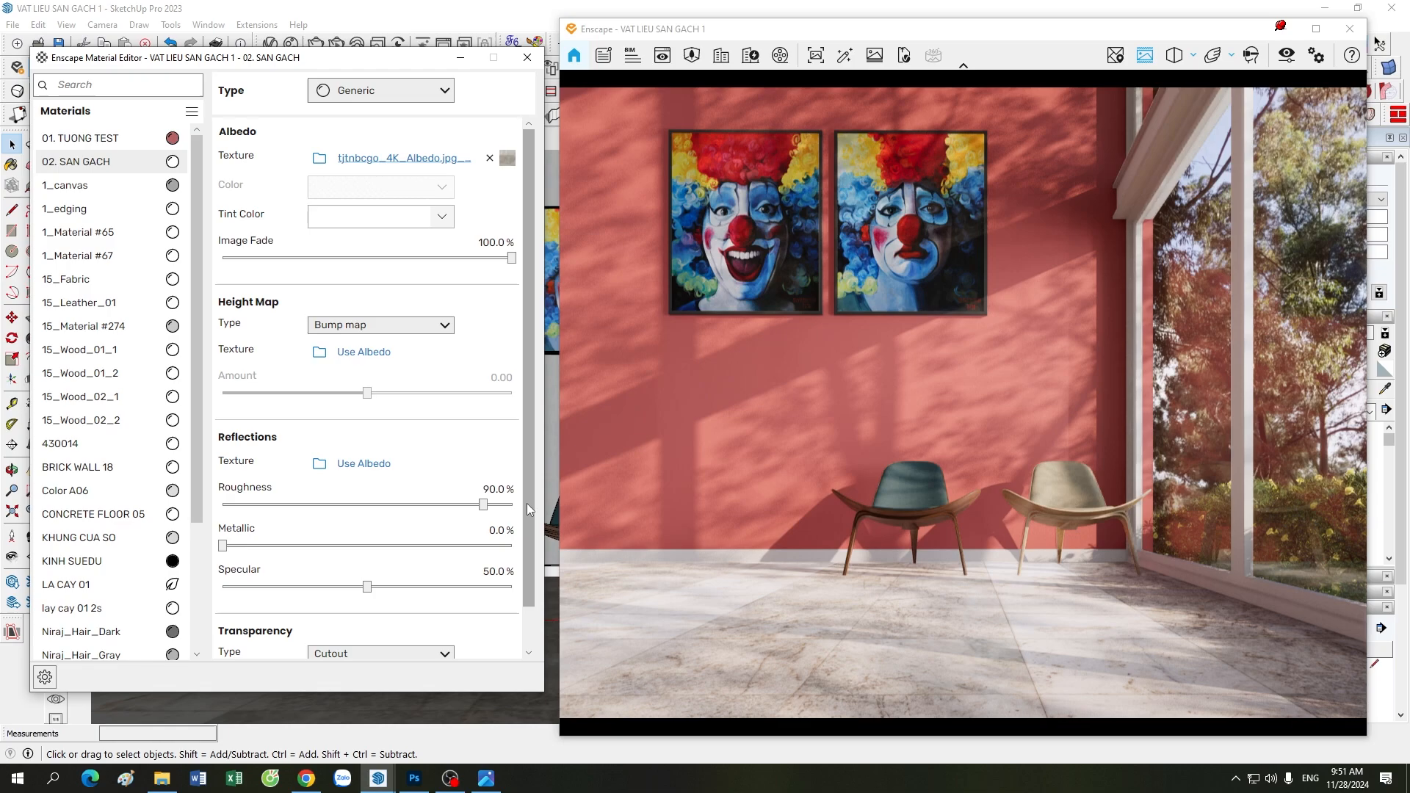
View the reference image Floors_Marble_tjtnbcgo_surface_Preview.png in the photo viewer, and return to the Enscape material and render windows
click(486, 778)
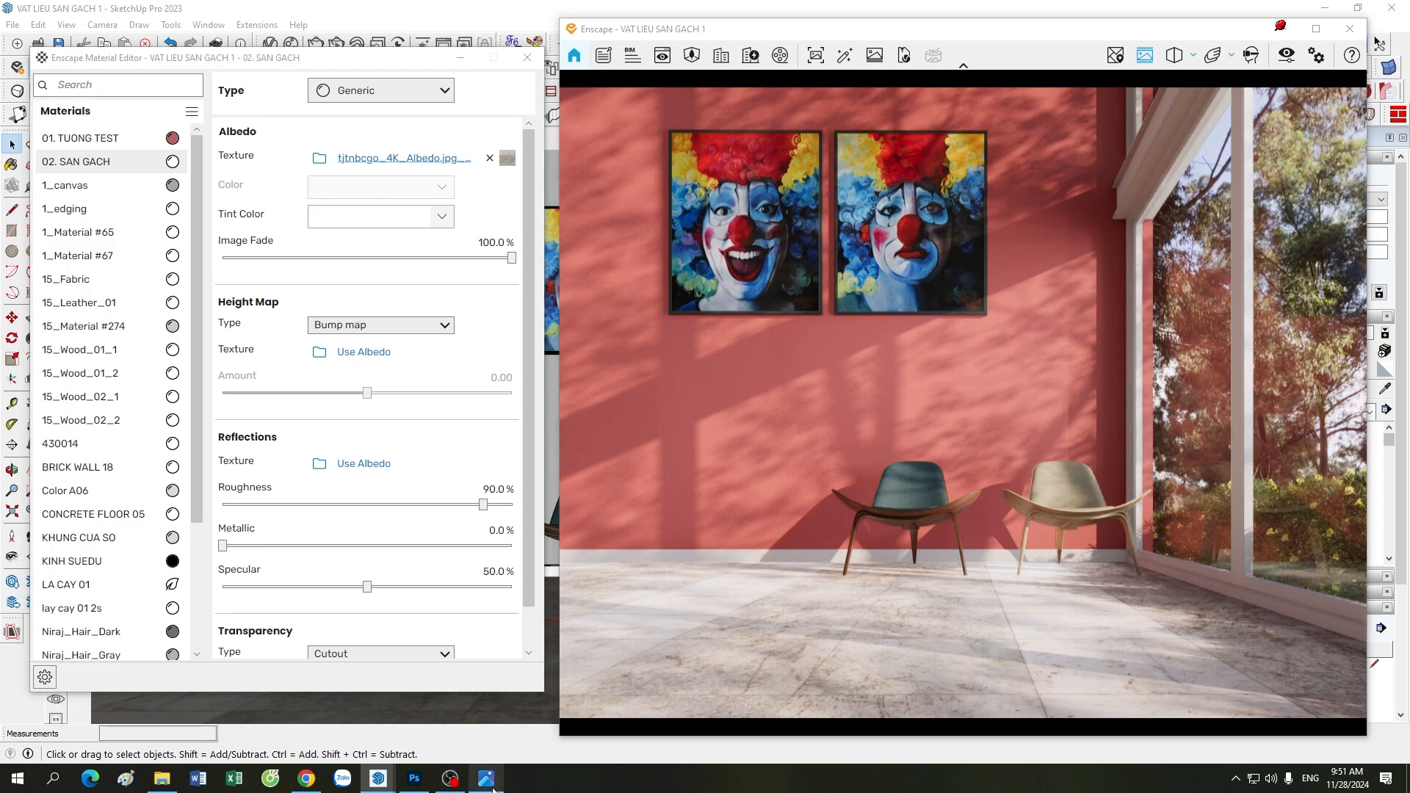
click(1283, 29)
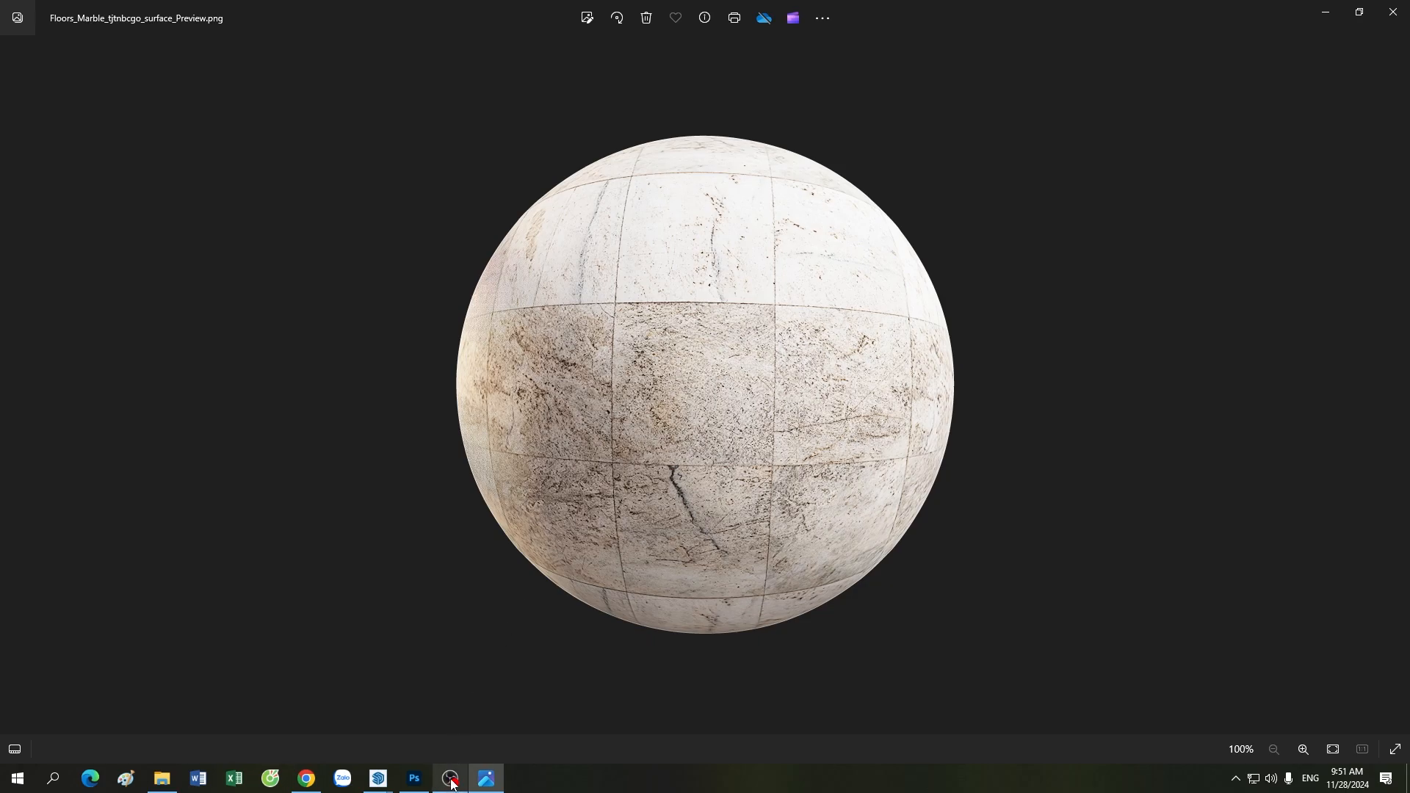
mouse_move(376, 789)
click(511, 709)
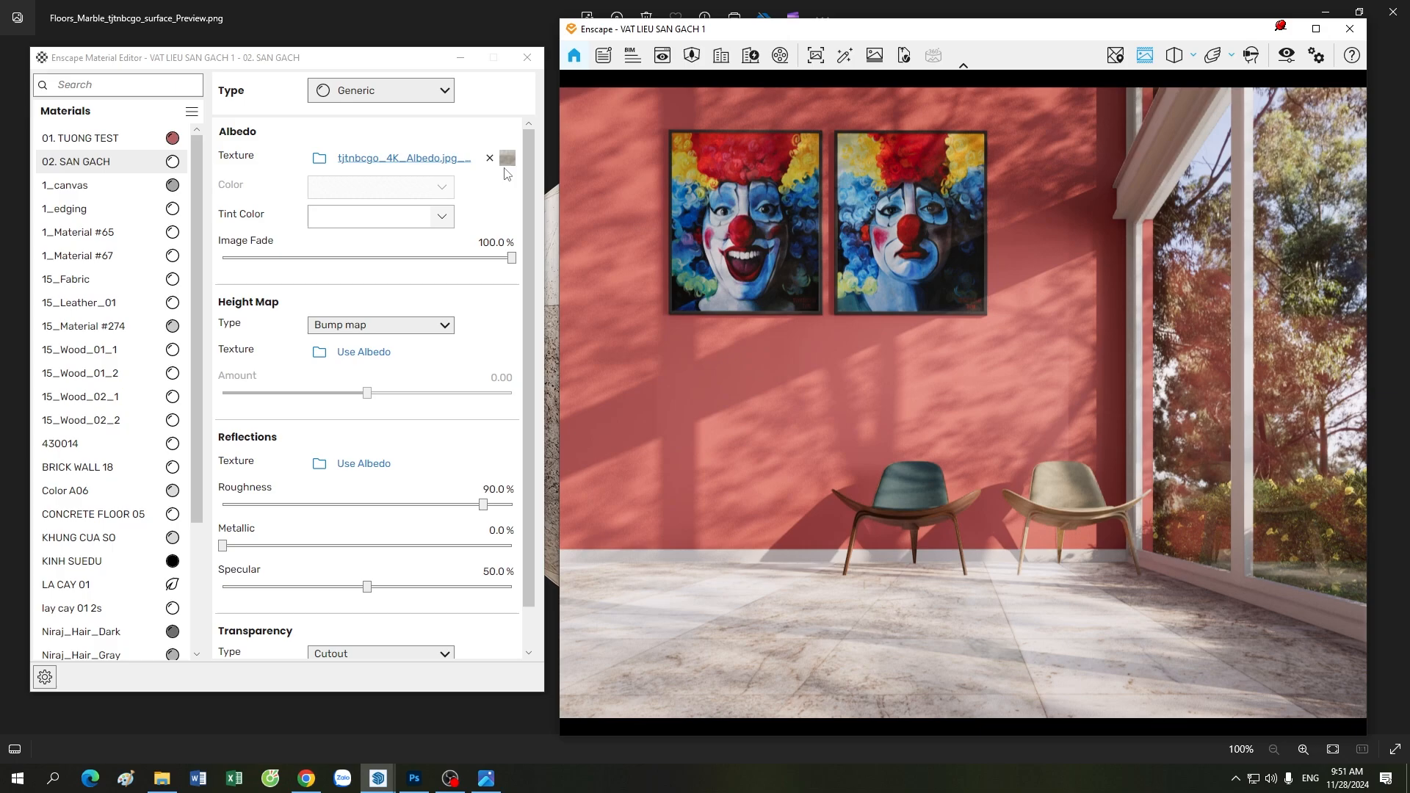
Load tjtnbcgo_4K_Normal.jpg as the height map of the 02. SAN GACH floor material
click(320, 352)
click(541, 195)
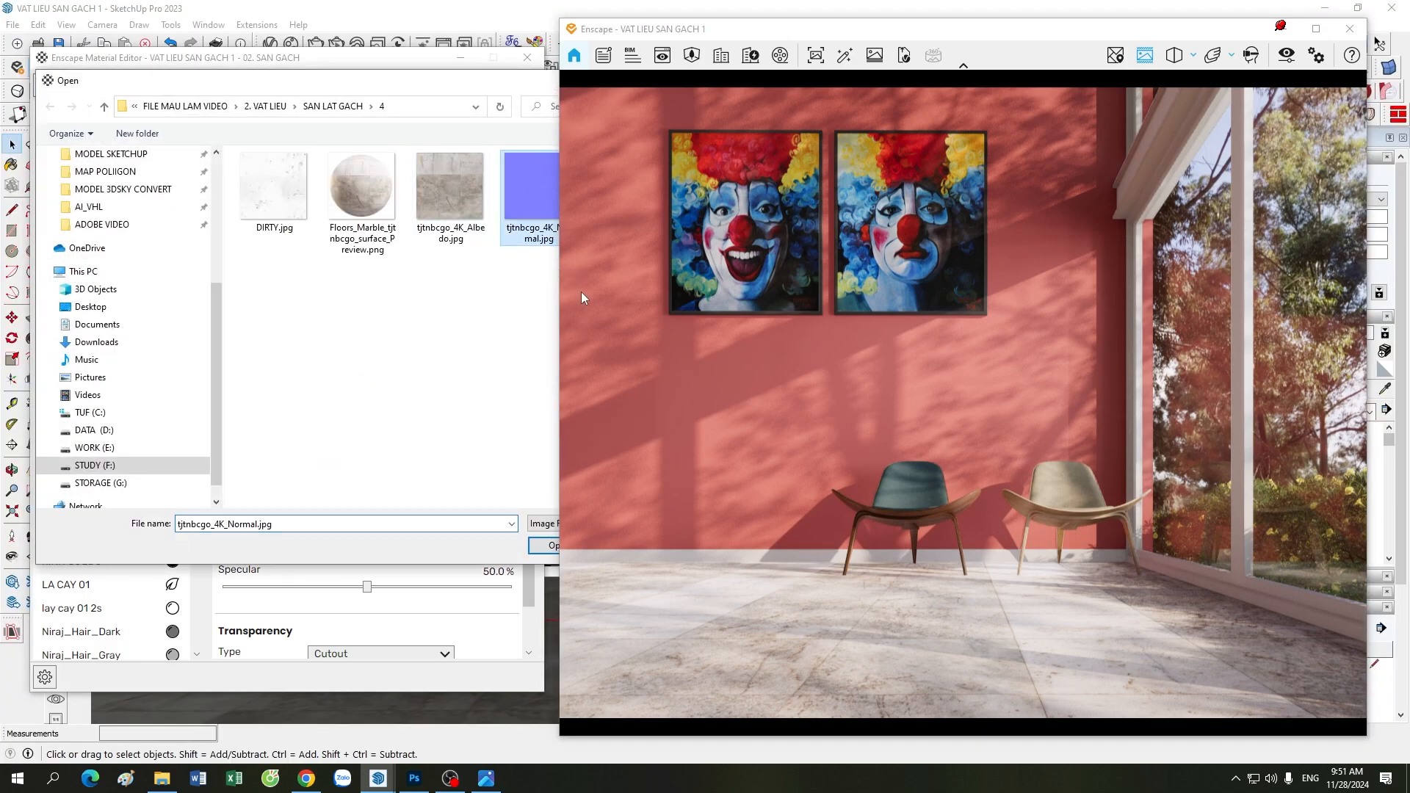
drag(691, 32, 822, 36)
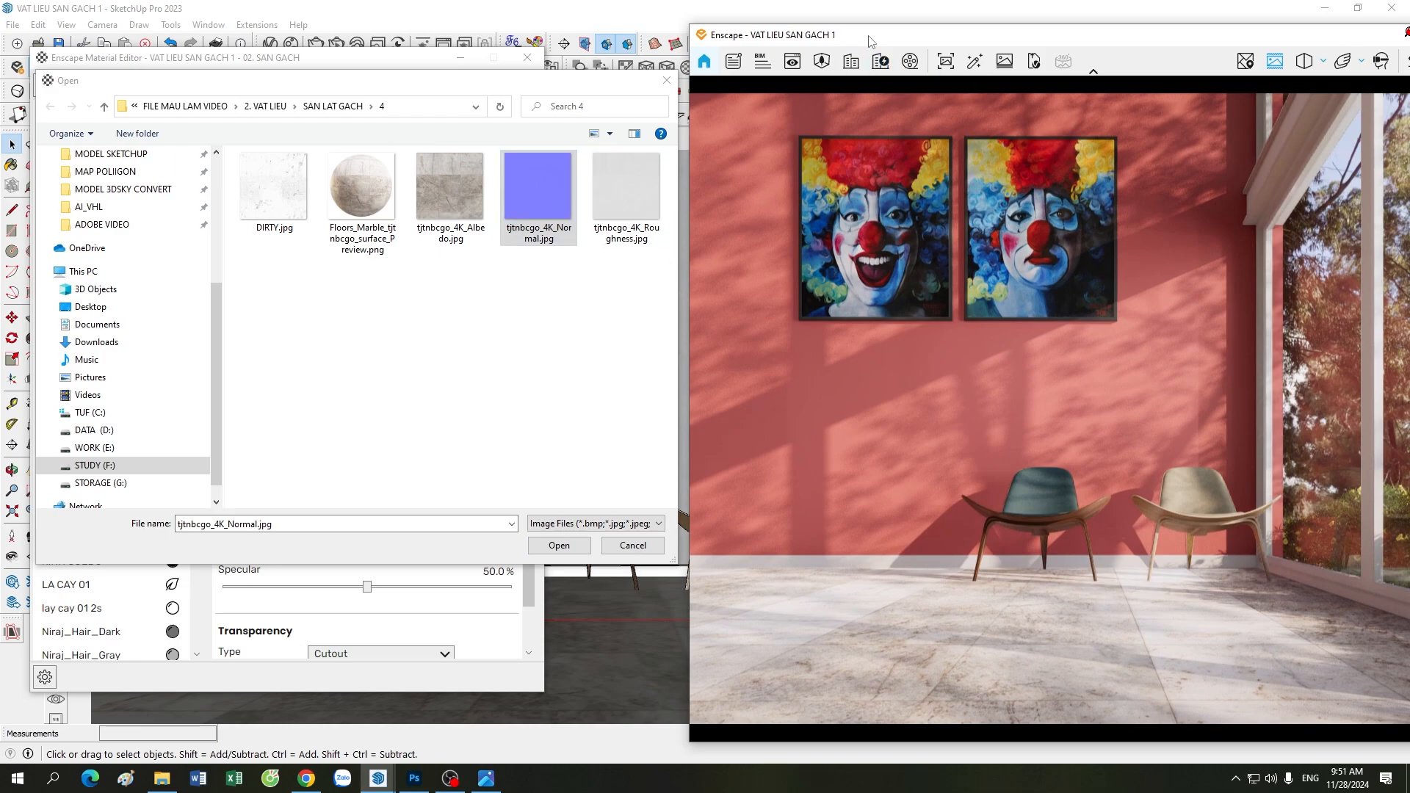
click(559, 545)
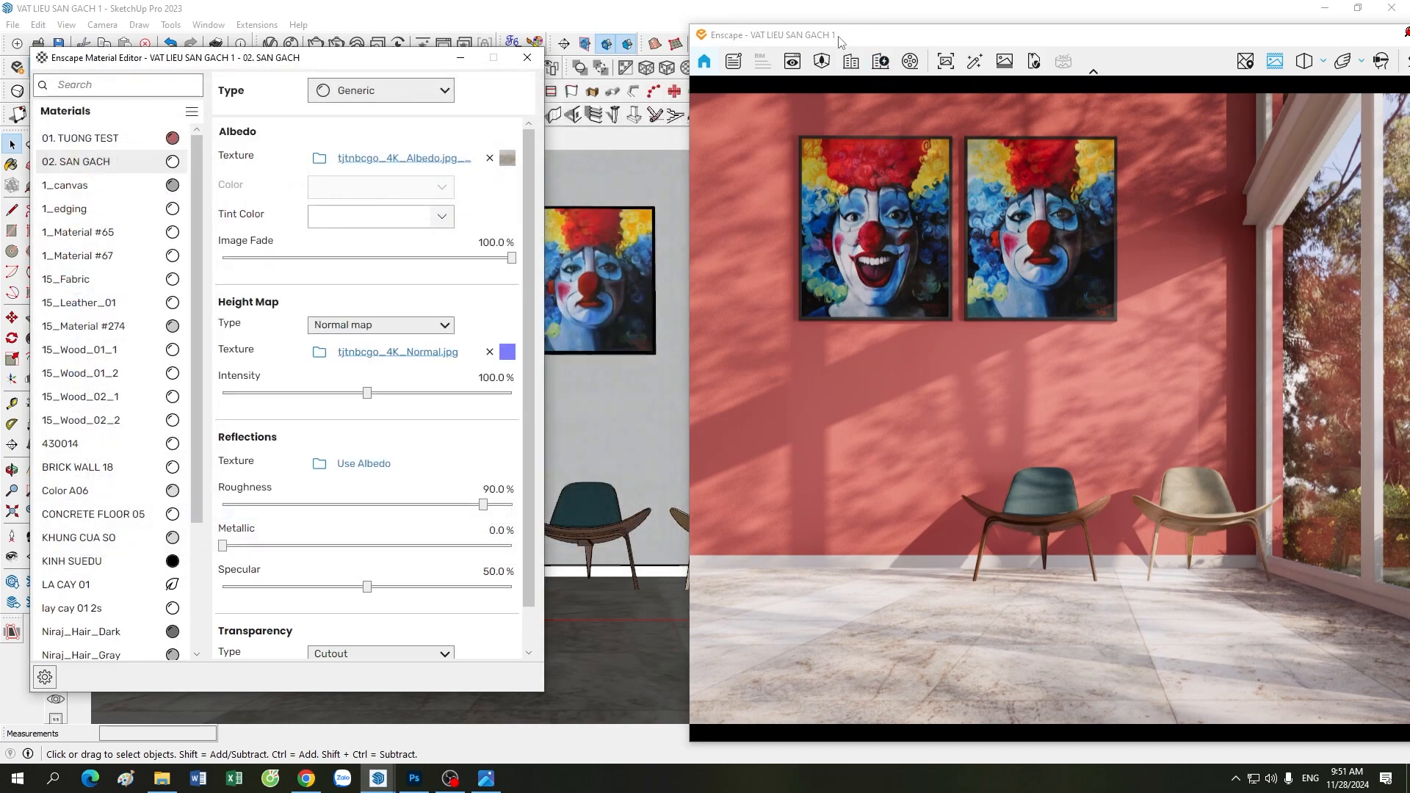
Set the normal map intensity to 150% and inspect the light marble's joints and surface relief close to the floor
drag(827, 39, 721, 17)
drag(1272, 536, 845, 419)
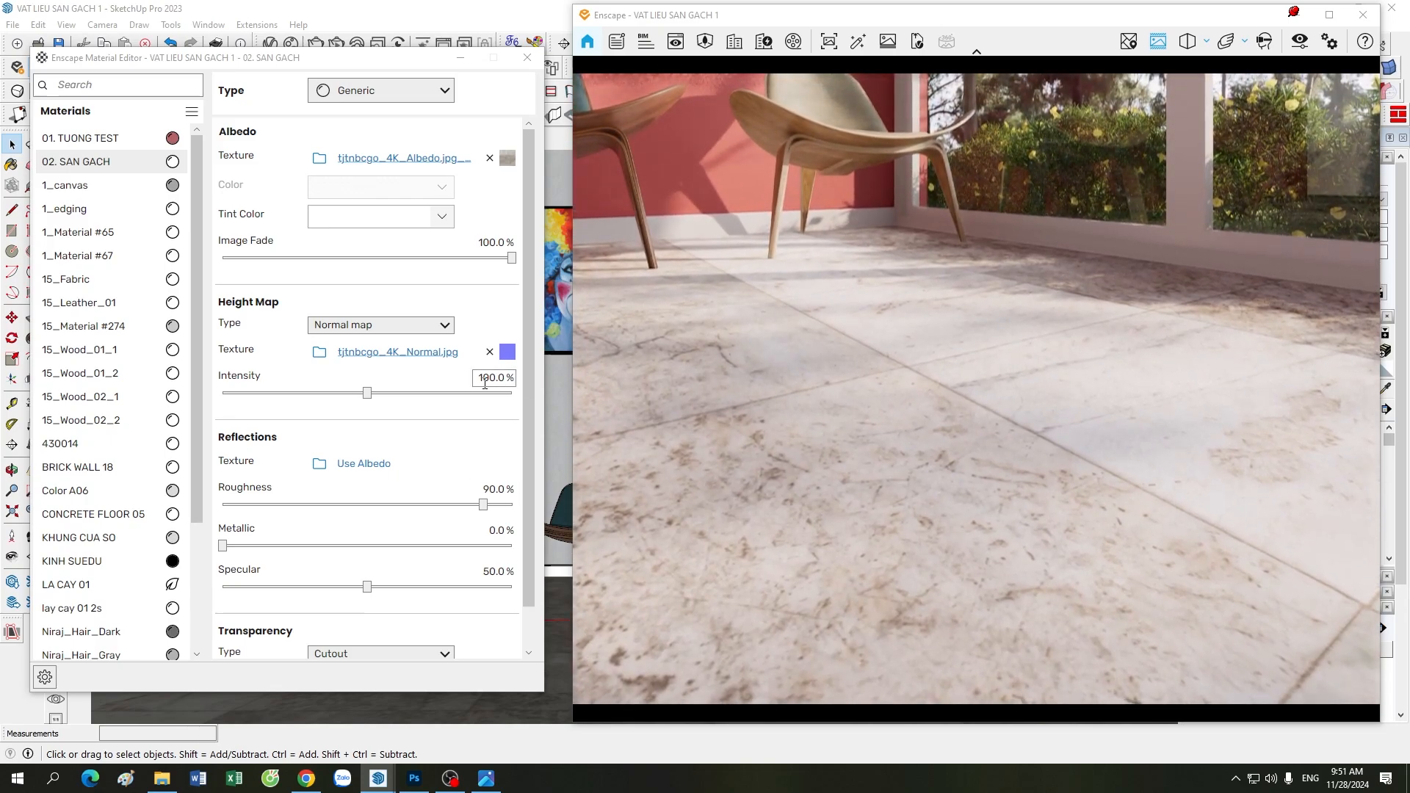
key(BackSpace)
text(5)
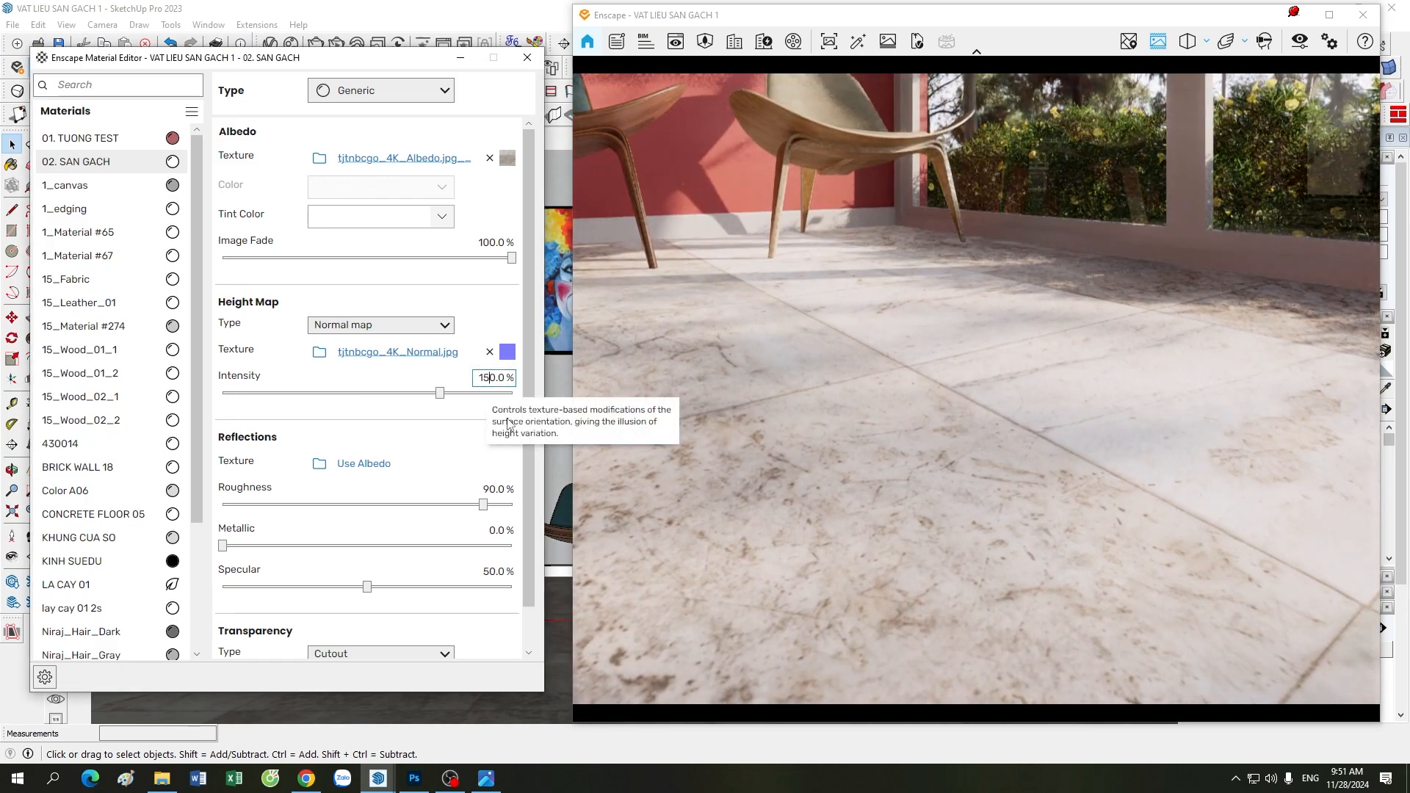
right_drag(915, 495, 958, 473)
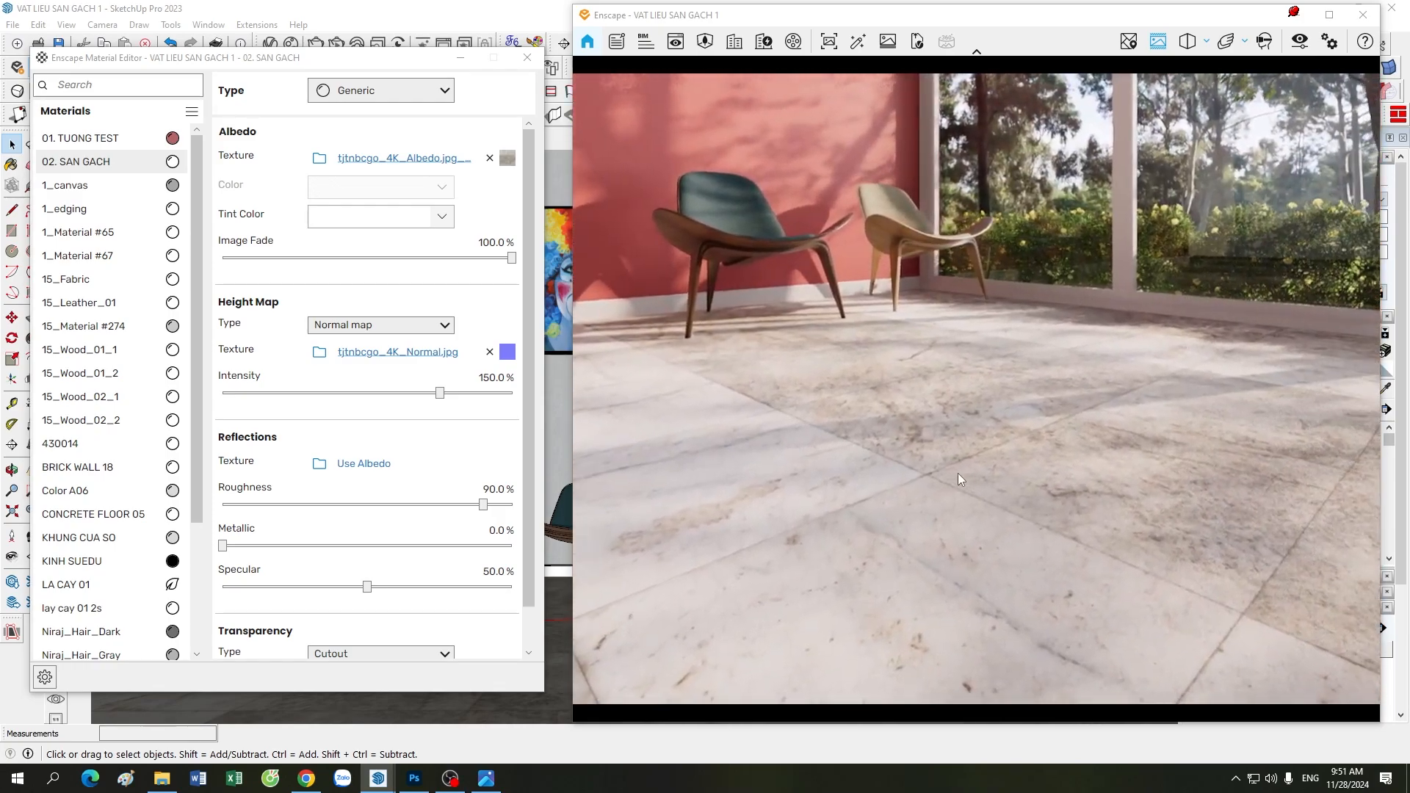
scroll(957, 473, up, 4)
scroll(958, 473, down, 3)
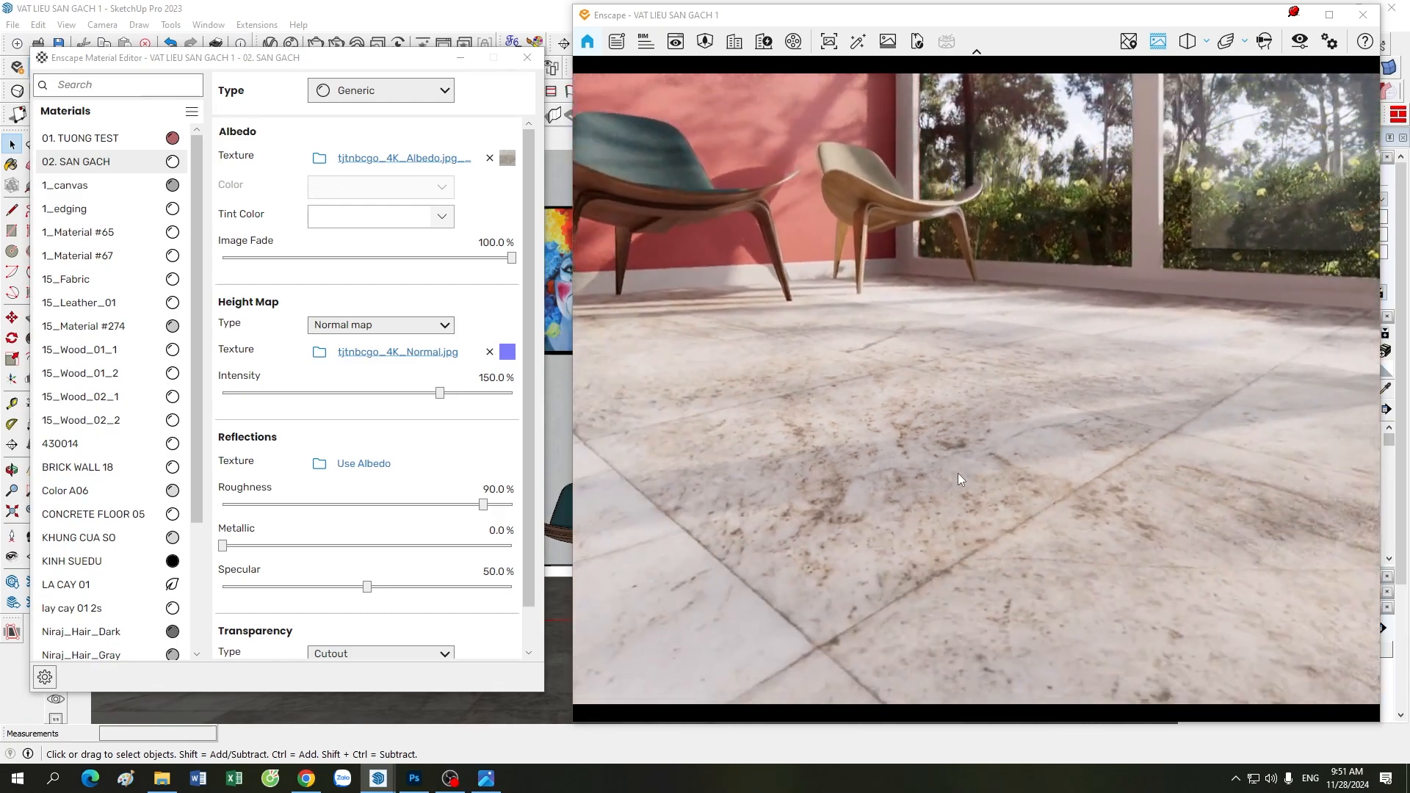
drag(957, 473, 891, 503)
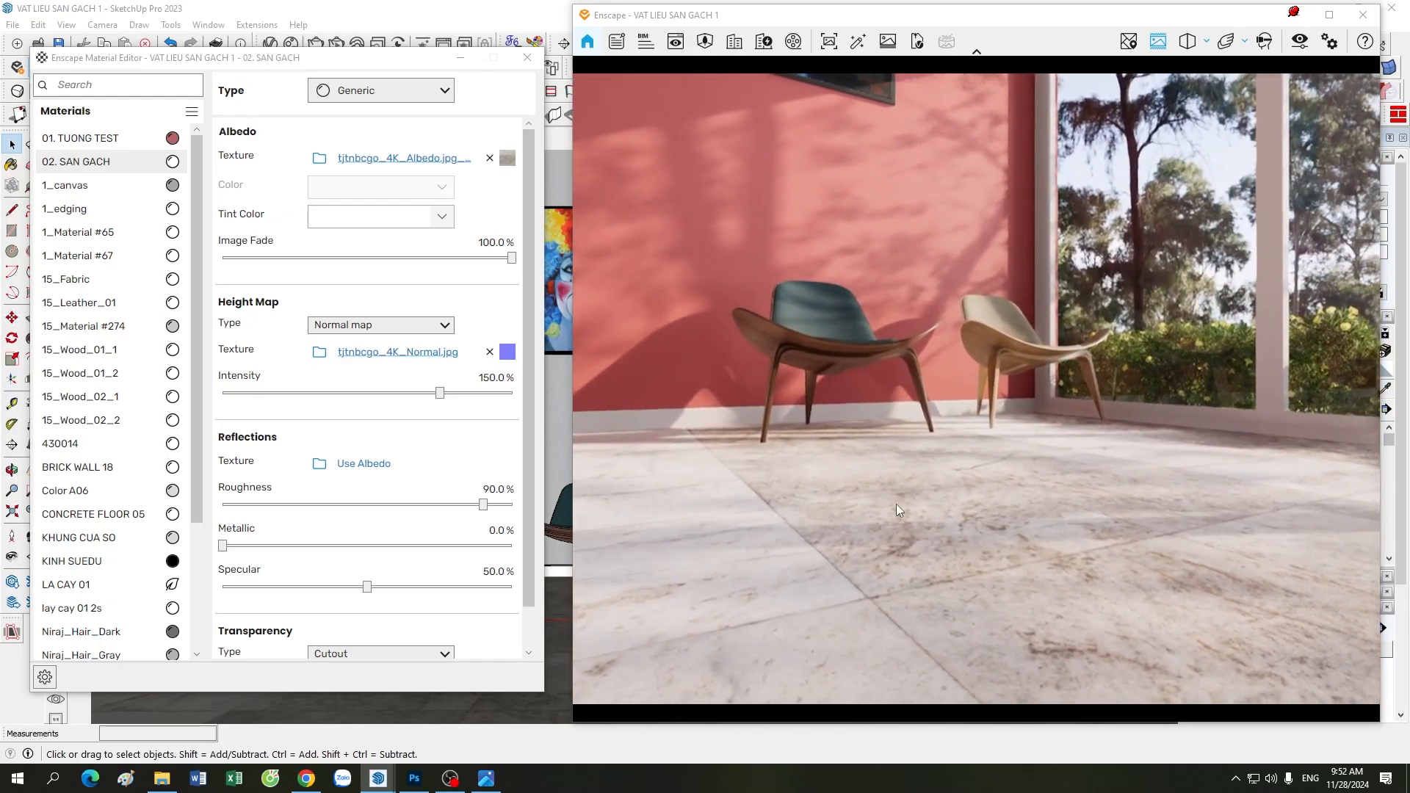
Set the floor's roughness to 50% and check the reflections around the chairs and window
drag(492, 488, 478, 490)
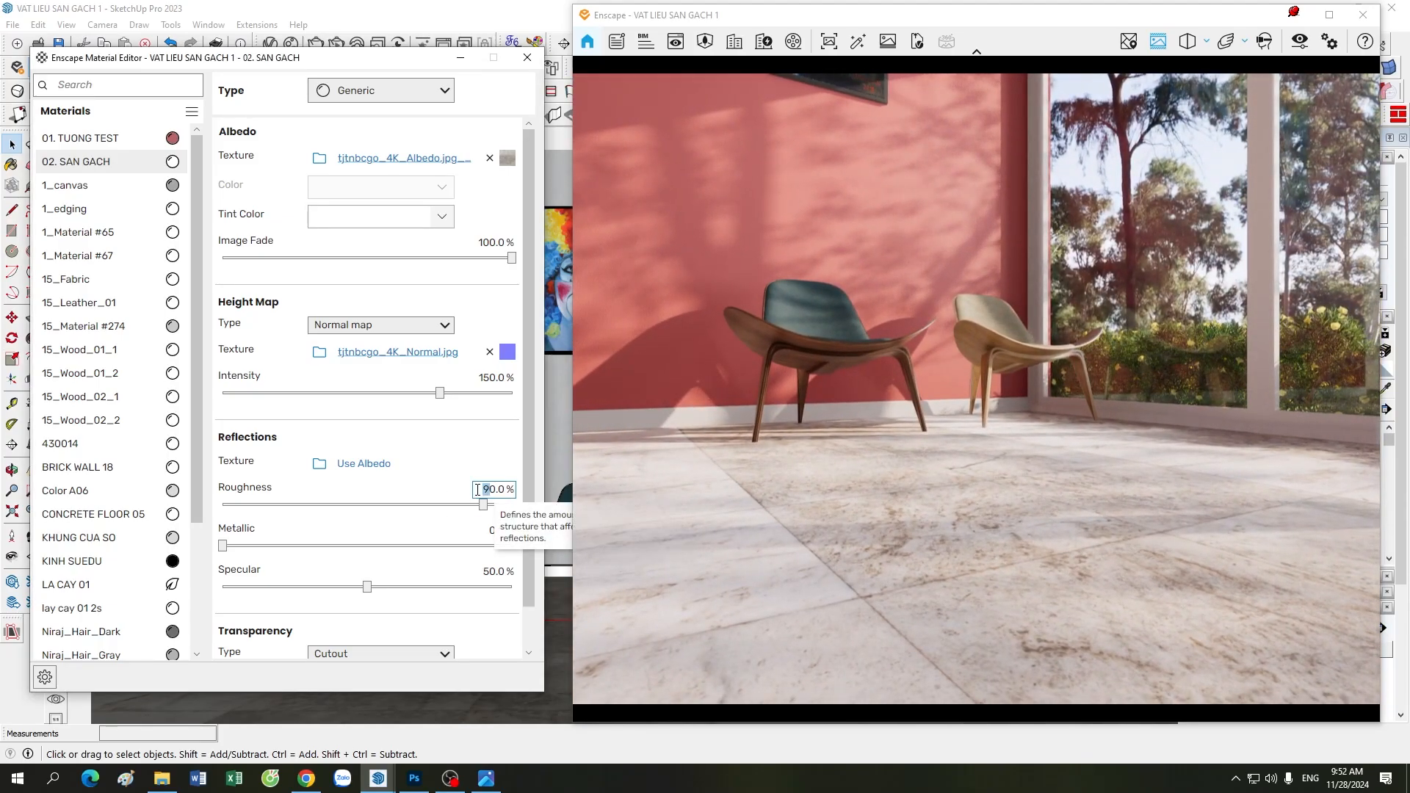
text(5)
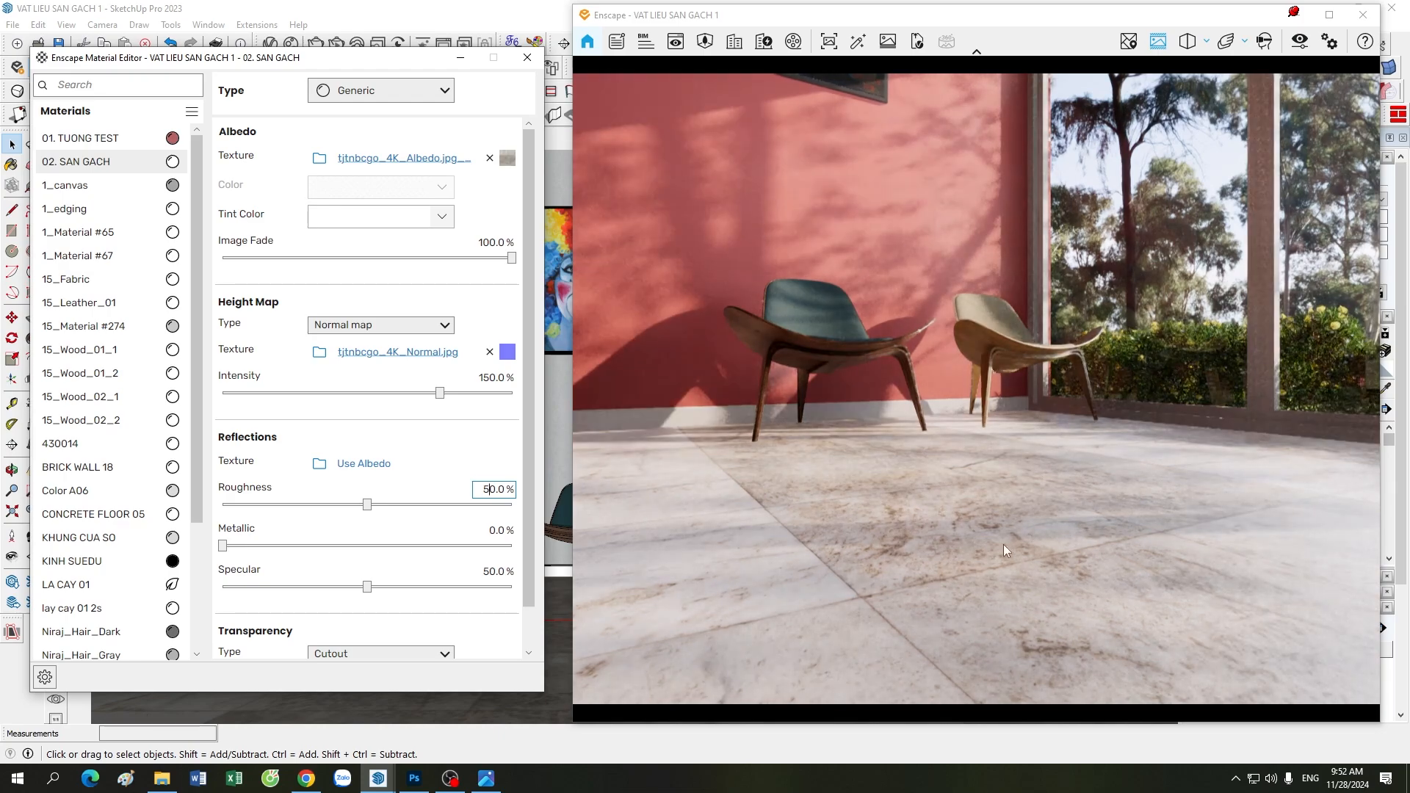
click(845, 505)
key(d)
key(a)
mouse_move(834, 492)
mouse_down()
mouse_move(948, 503)
mouse_move(837, 492)
mouse_move(918, 476)
mouse_move(727, 496)
mouse_up()
key(a)
key(a)
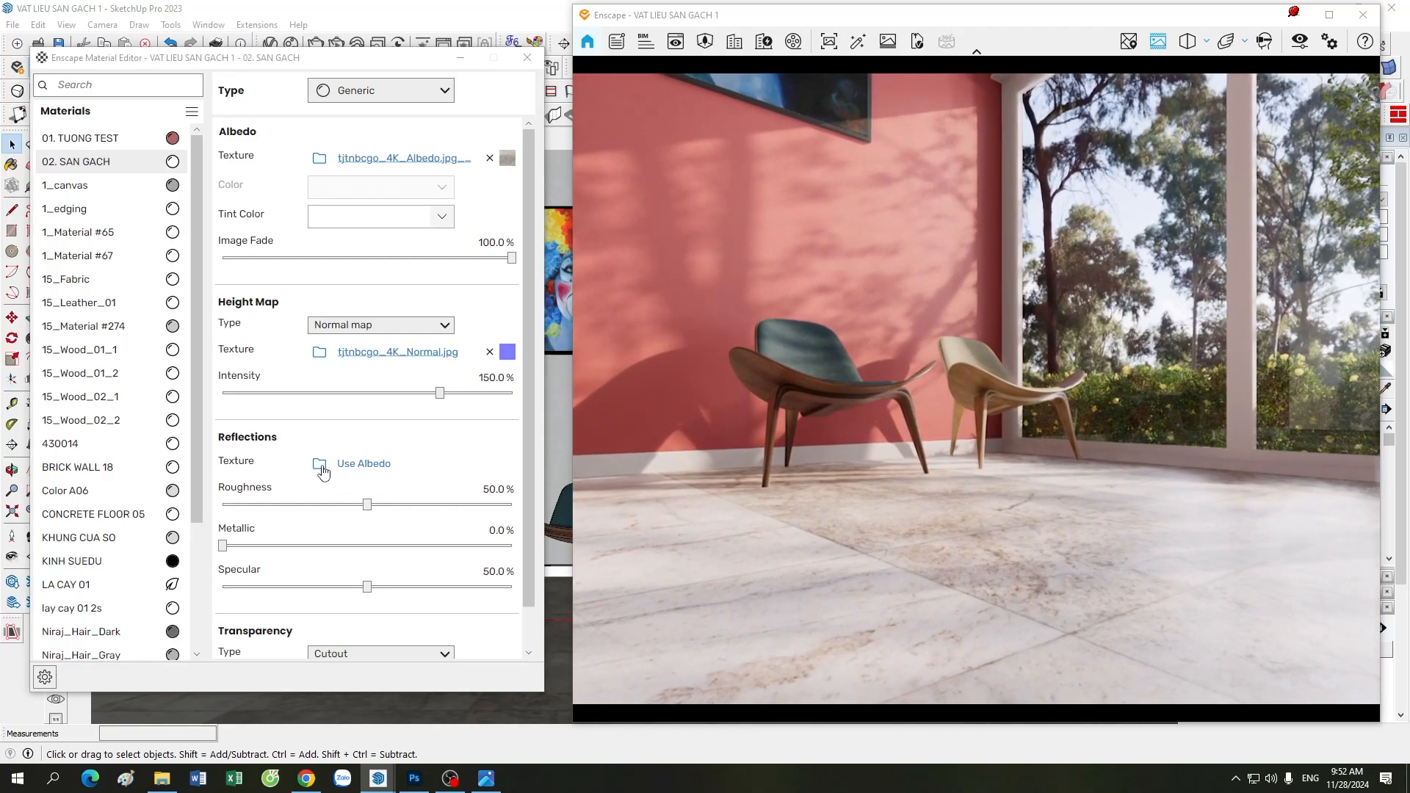
Load DIRTY.jpg as the floor's roughness texture and give it its own size of 0.5 m by 0.5 m, independent of the albedo
click(347, 353)
double_click(276, 194)
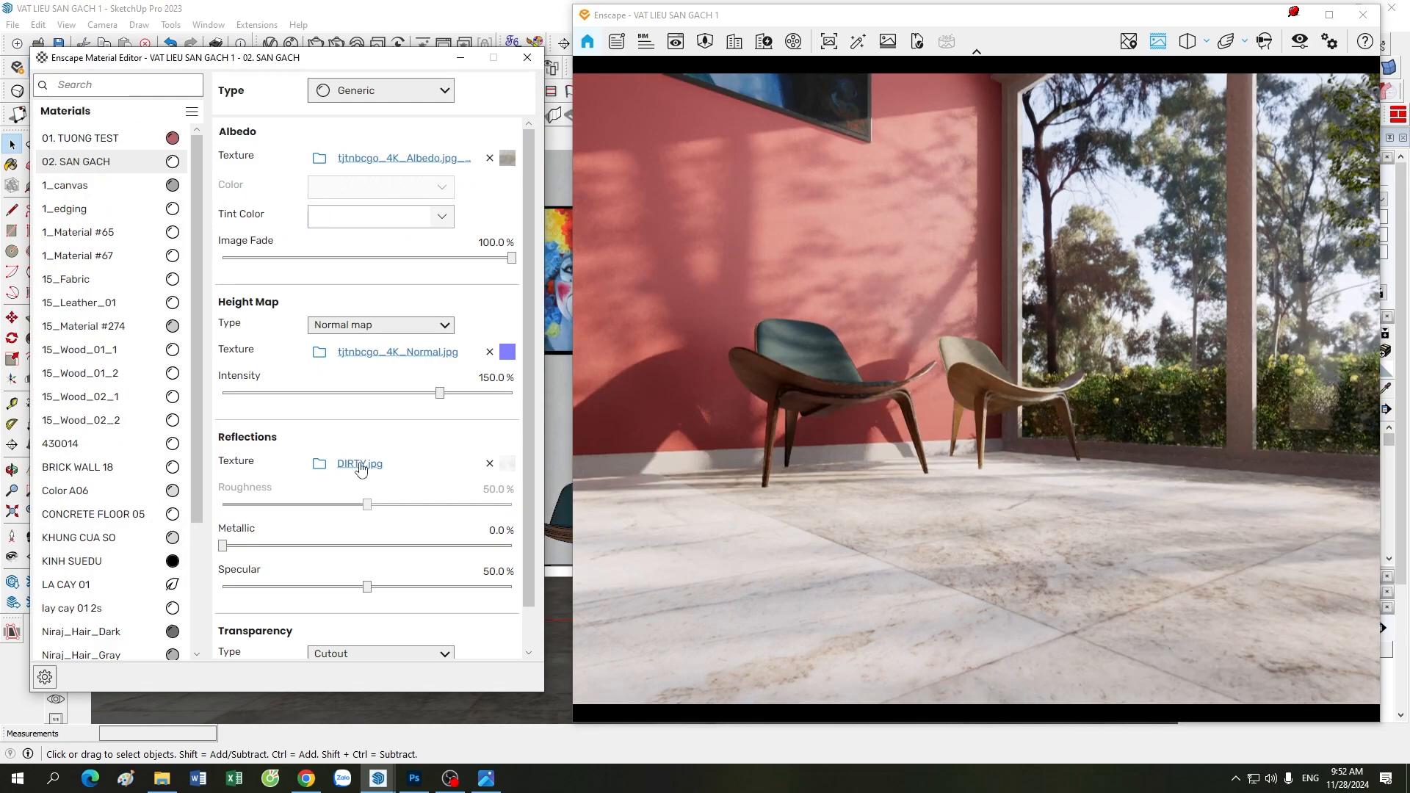
click(507, 464)
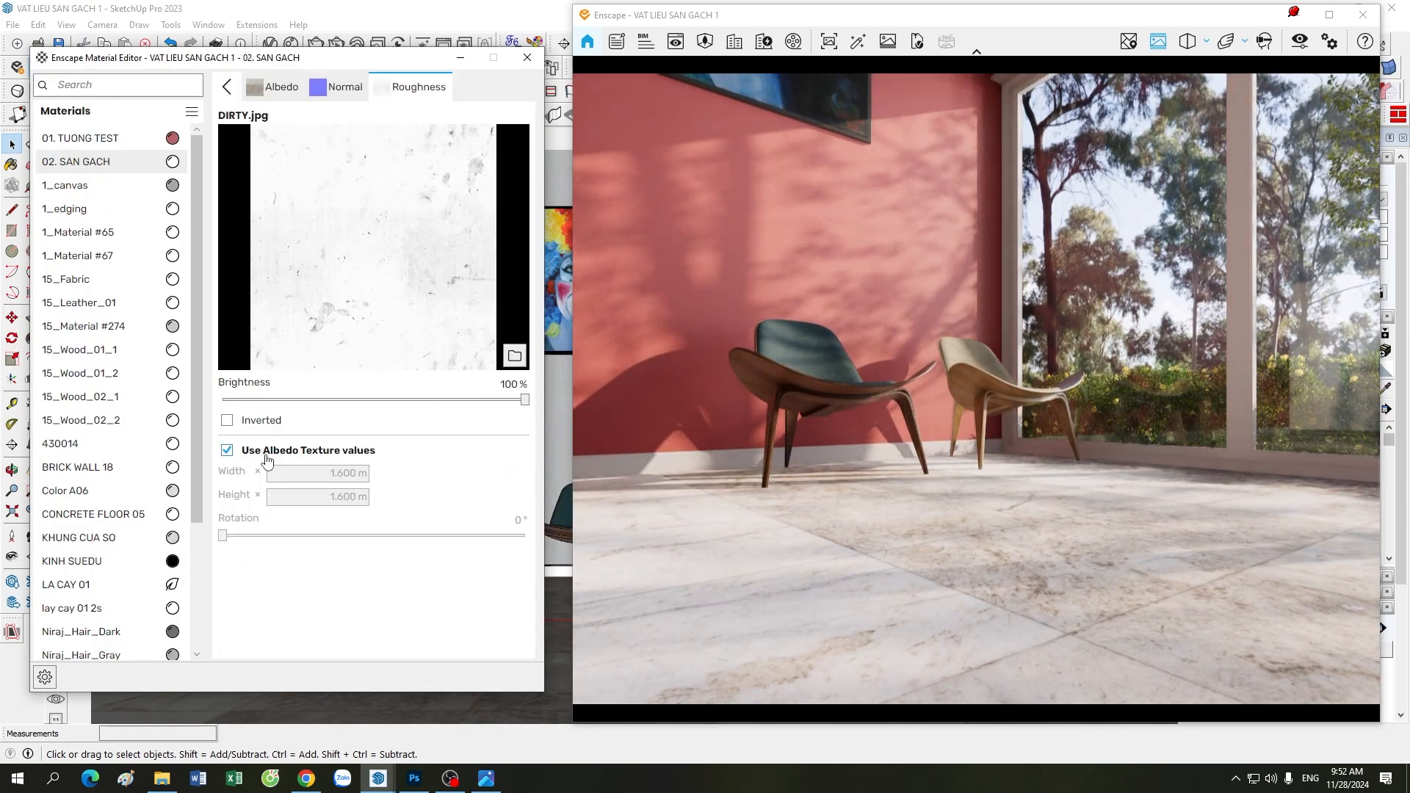
double_click(330, 473)
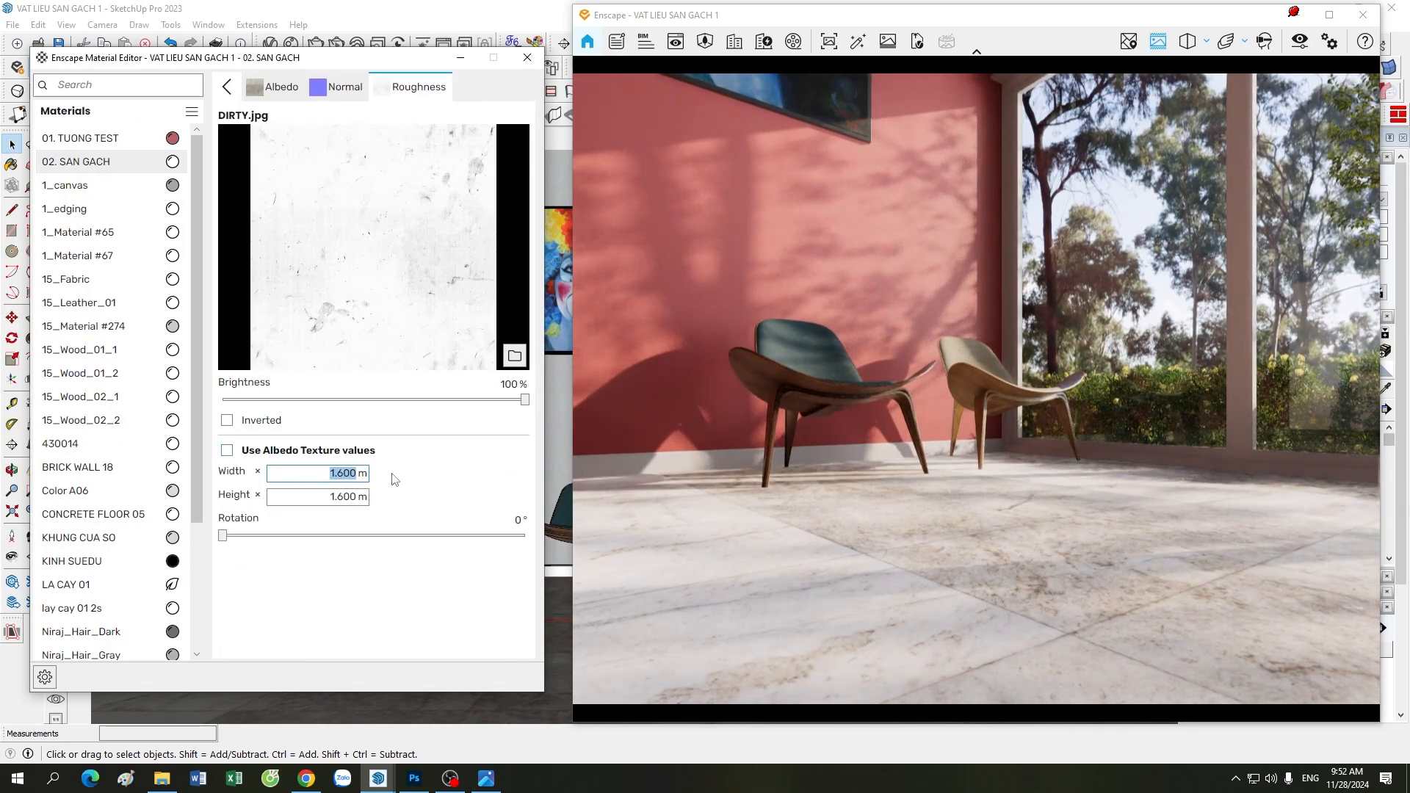
text(0.)
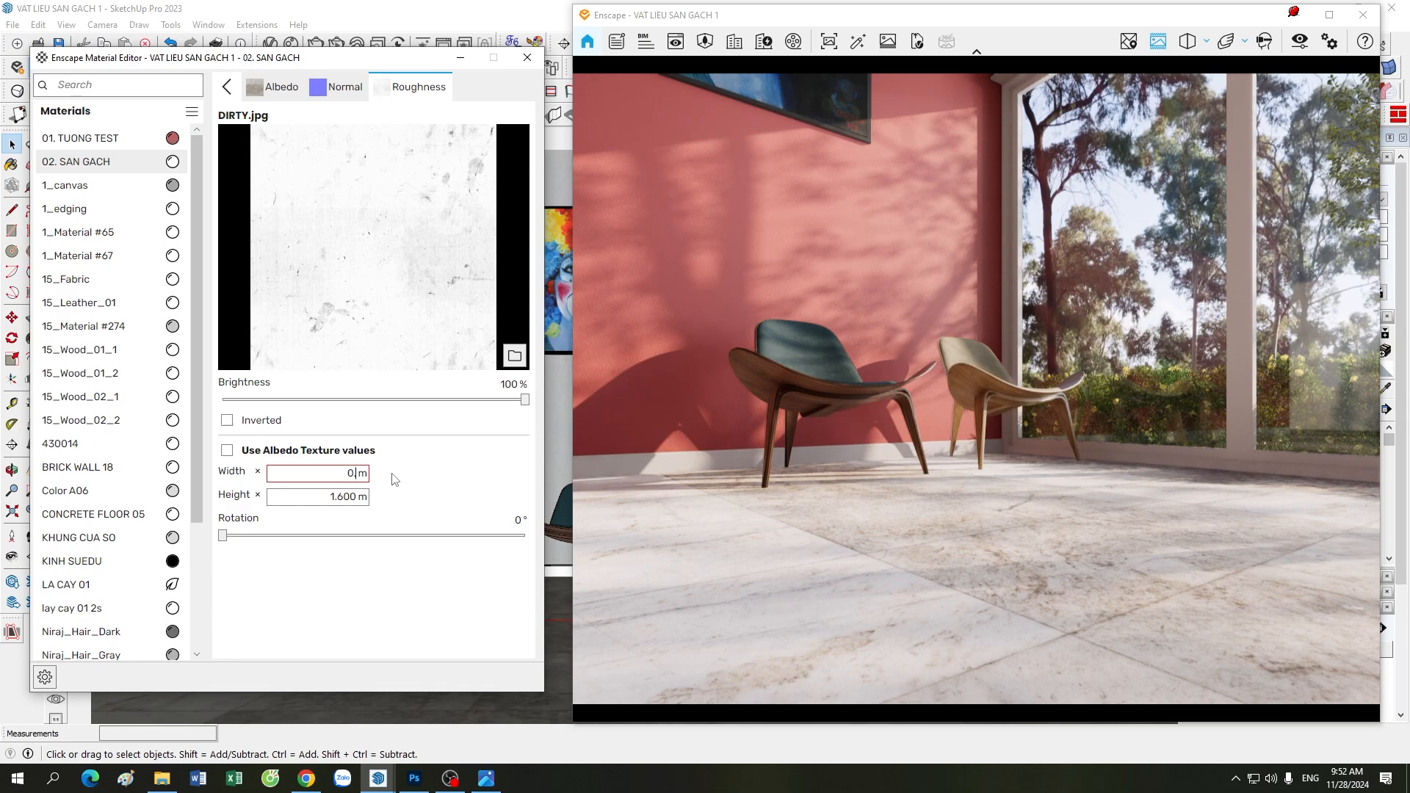
text(5)
double_click(331, 496)
text(0)
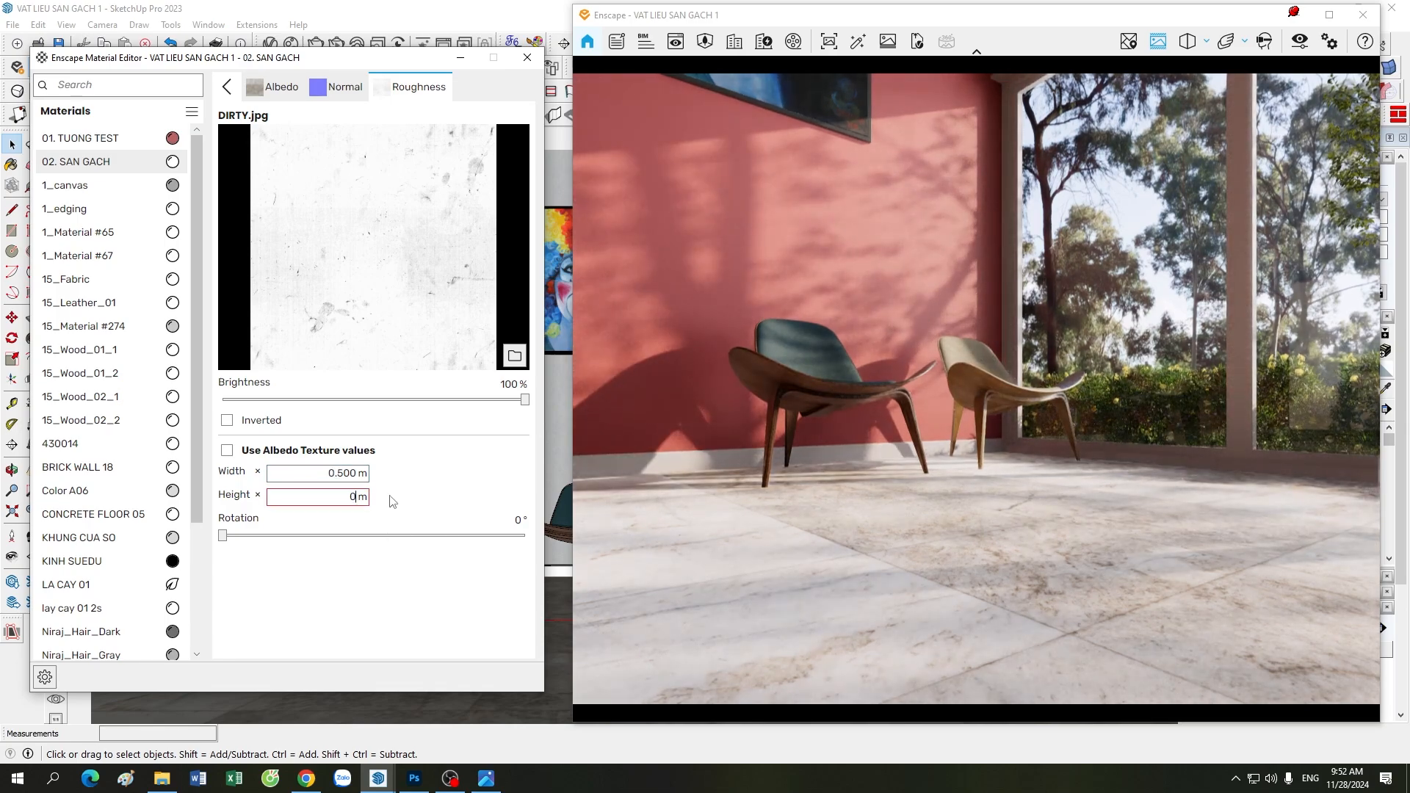
text(.5)
key(Return)
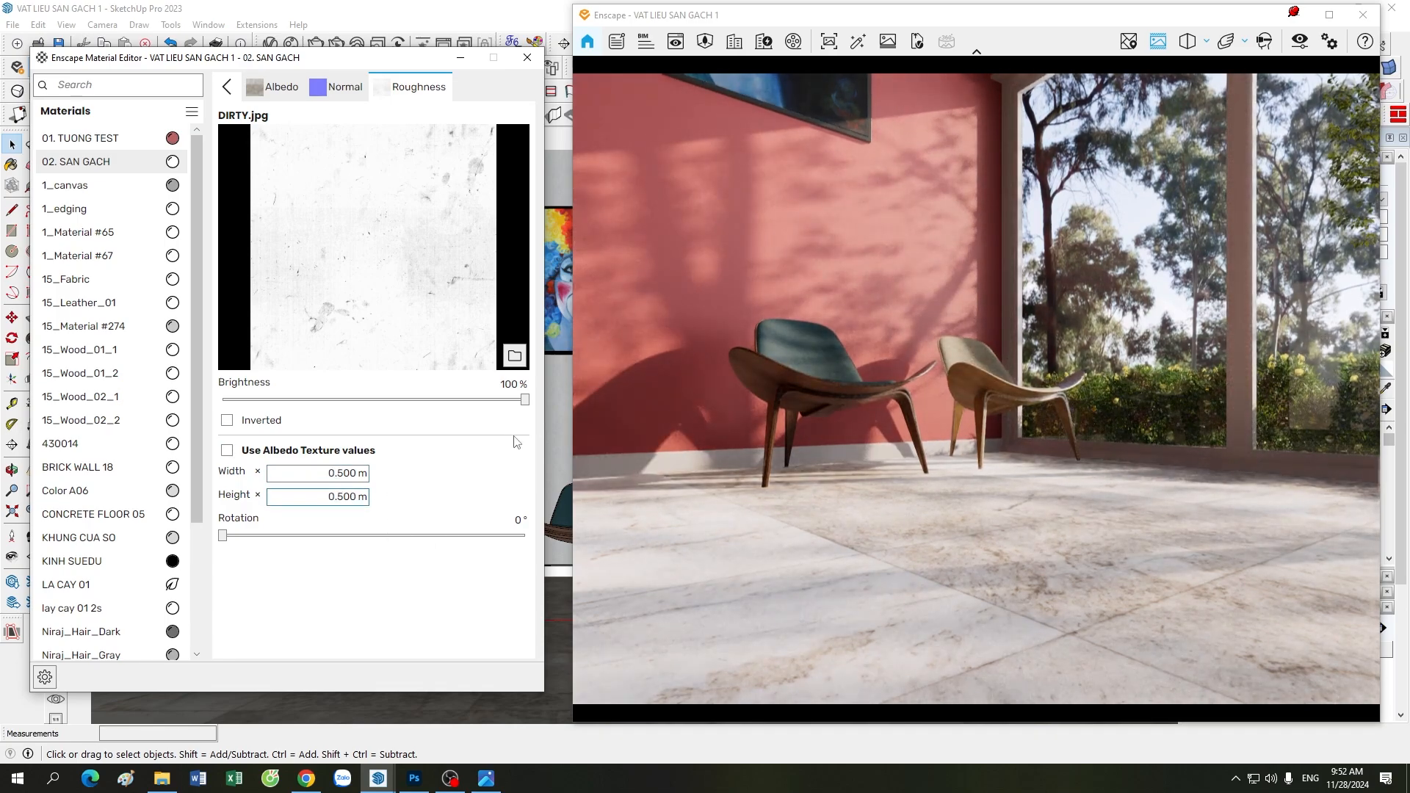
Invert the DIRTY.jpg roughness texture, set its brightness to 50% and look down at the marble tiles
click(227, 420)
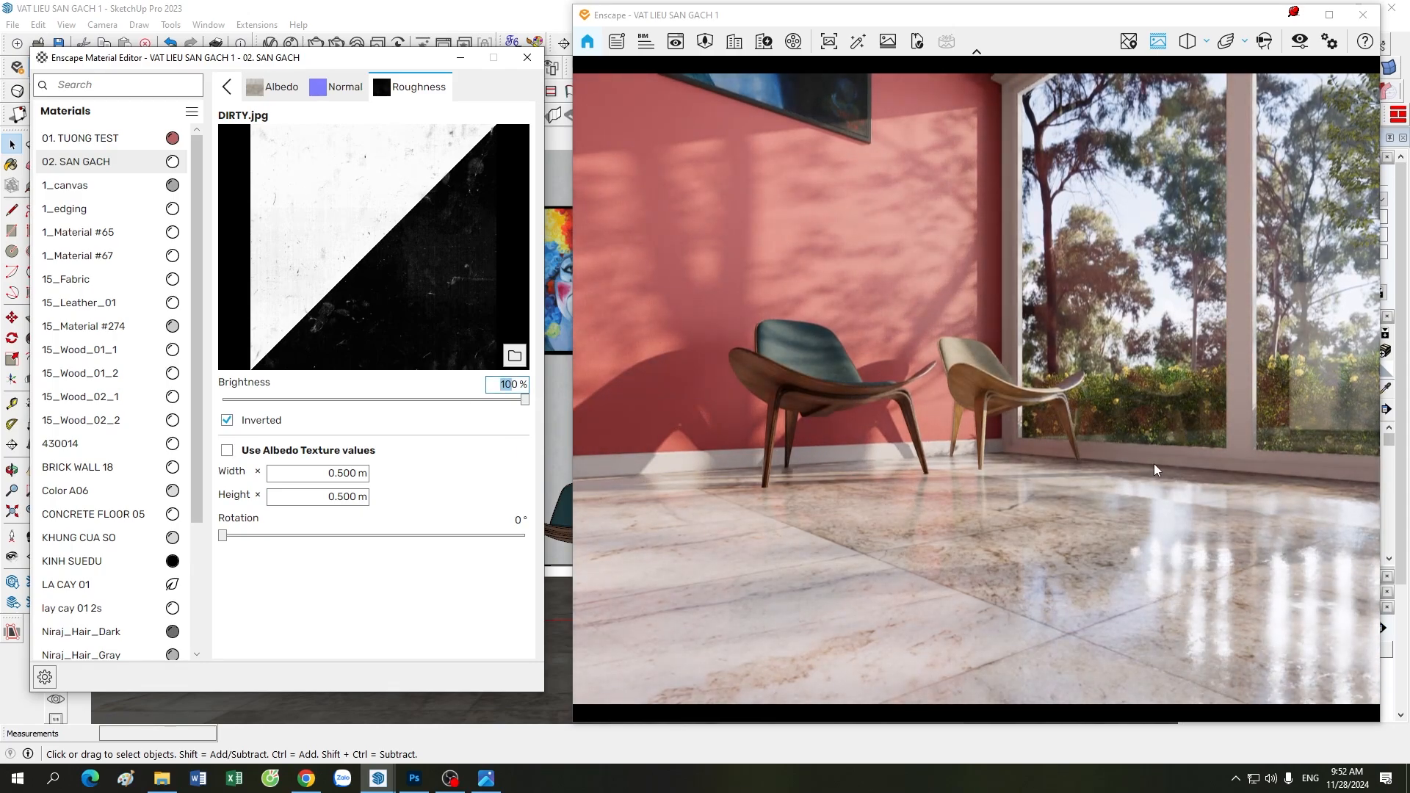
text(50)
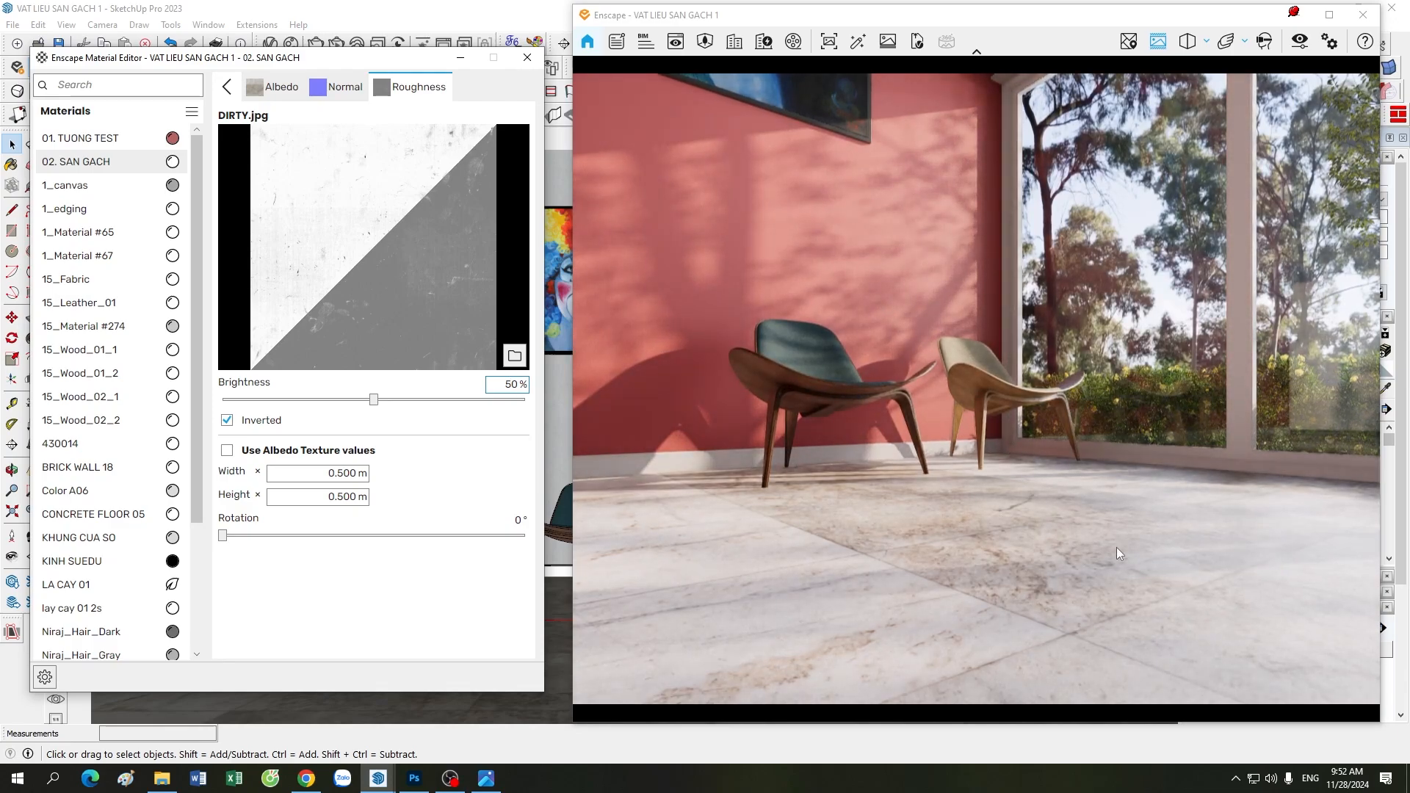
drag(1117, 547, 1028, 572)
mouse_move(1029, 572)
right_down()
mouse_move(1027, 527)
mouse_move(984, 523)
mouse_move(994, 479)
right_up()
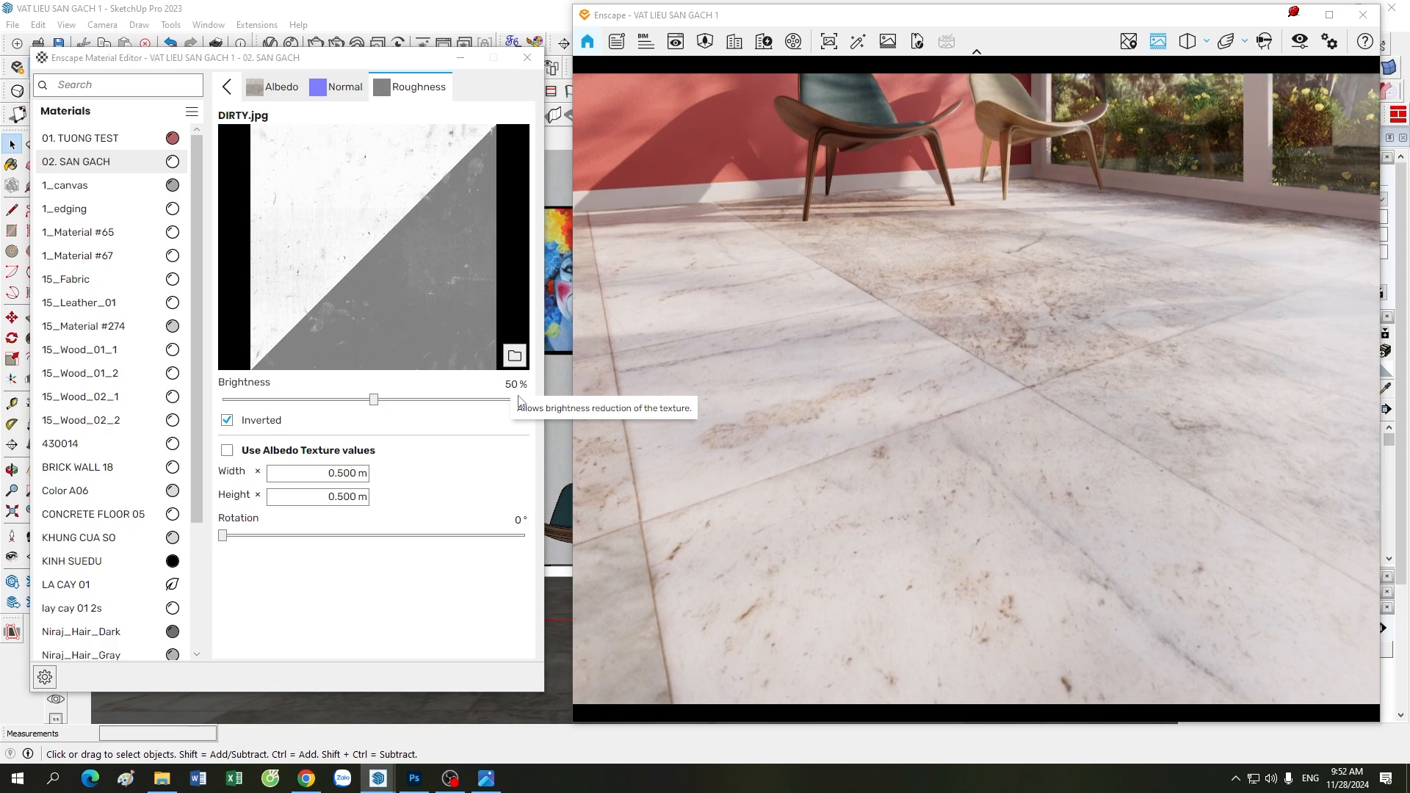
Inspect the light marble floor's reflections and joints from several angles, along the wall, beside the chairs and towards the window
right_drag(930, 442, 817, 389)
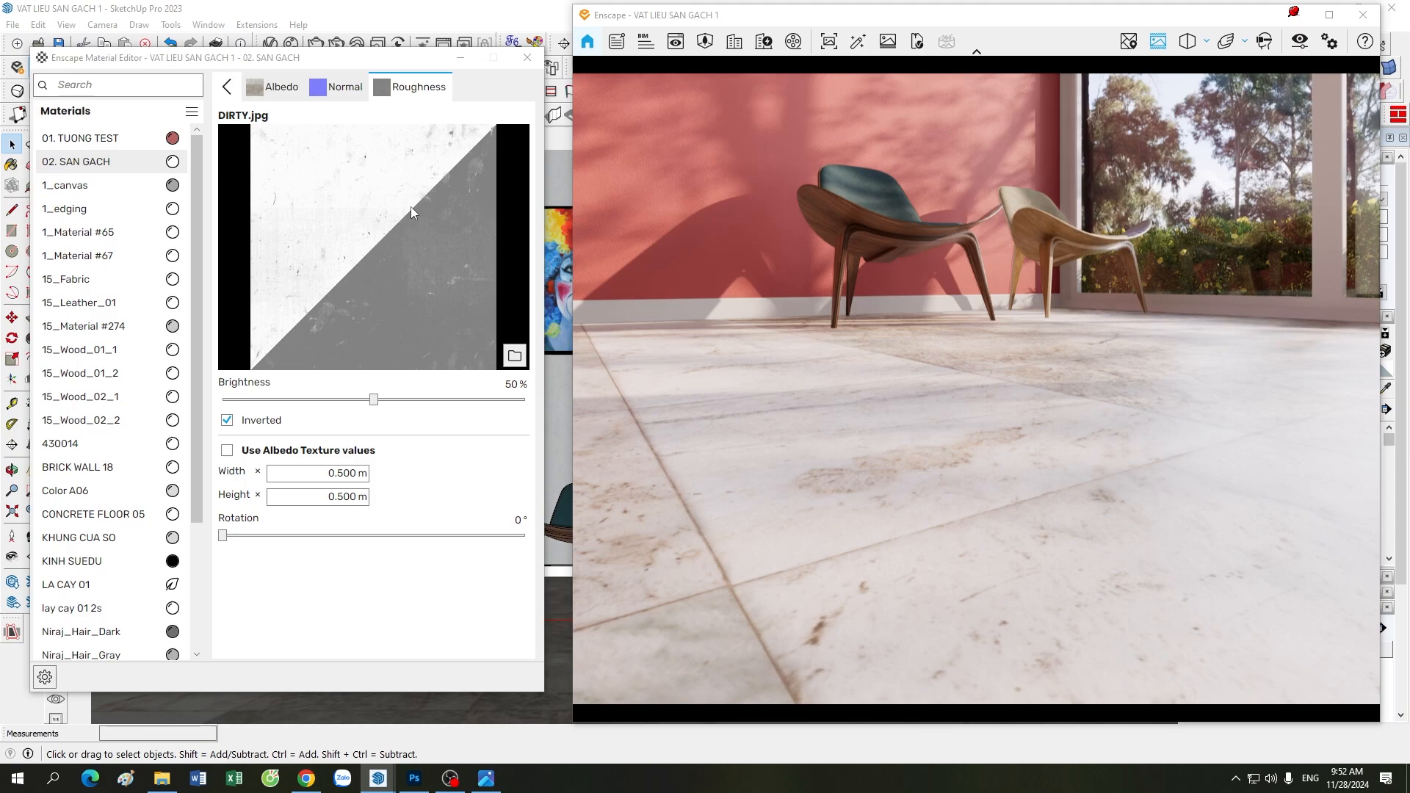
right_drag(830, 507, 819, 399)
key(d)
key(a)
key(w)
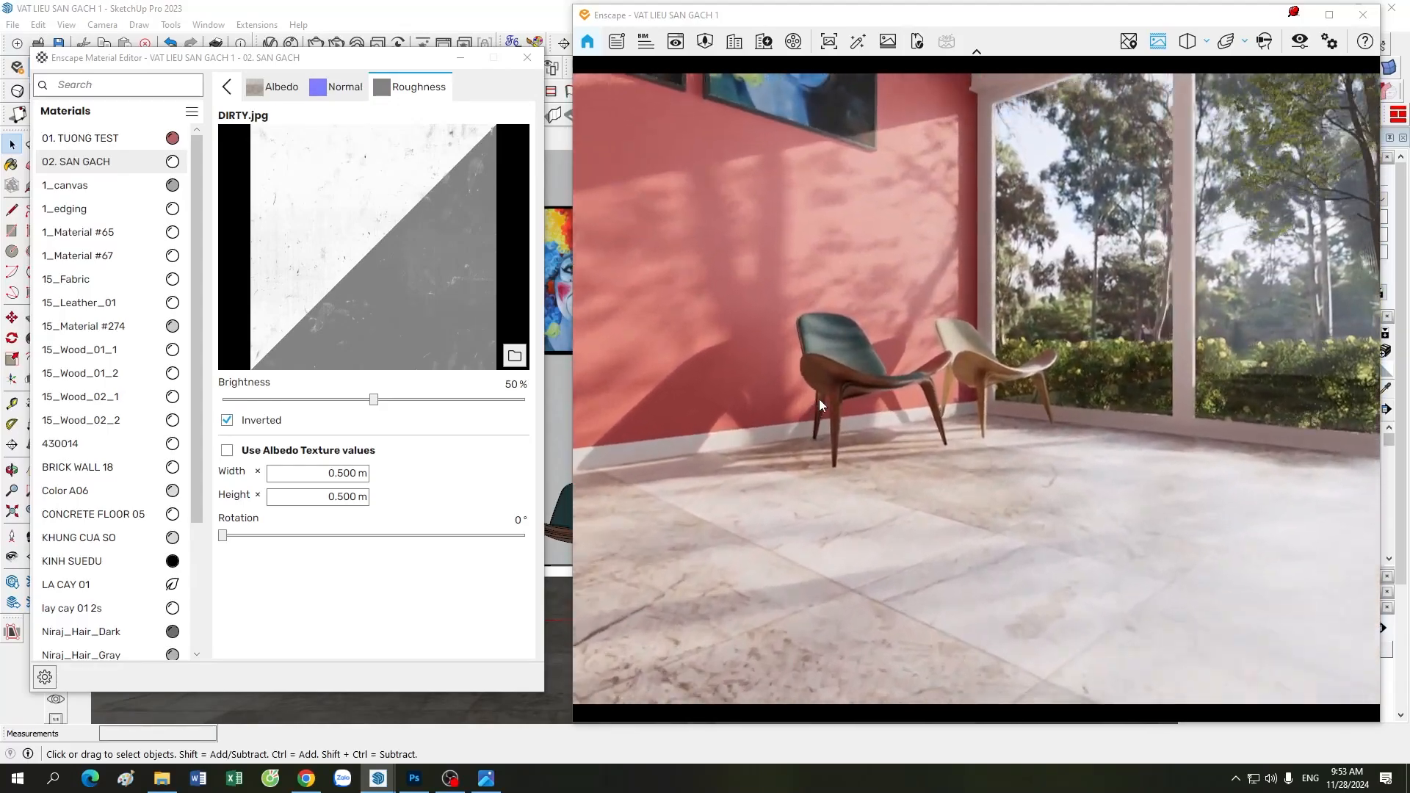
key(s)
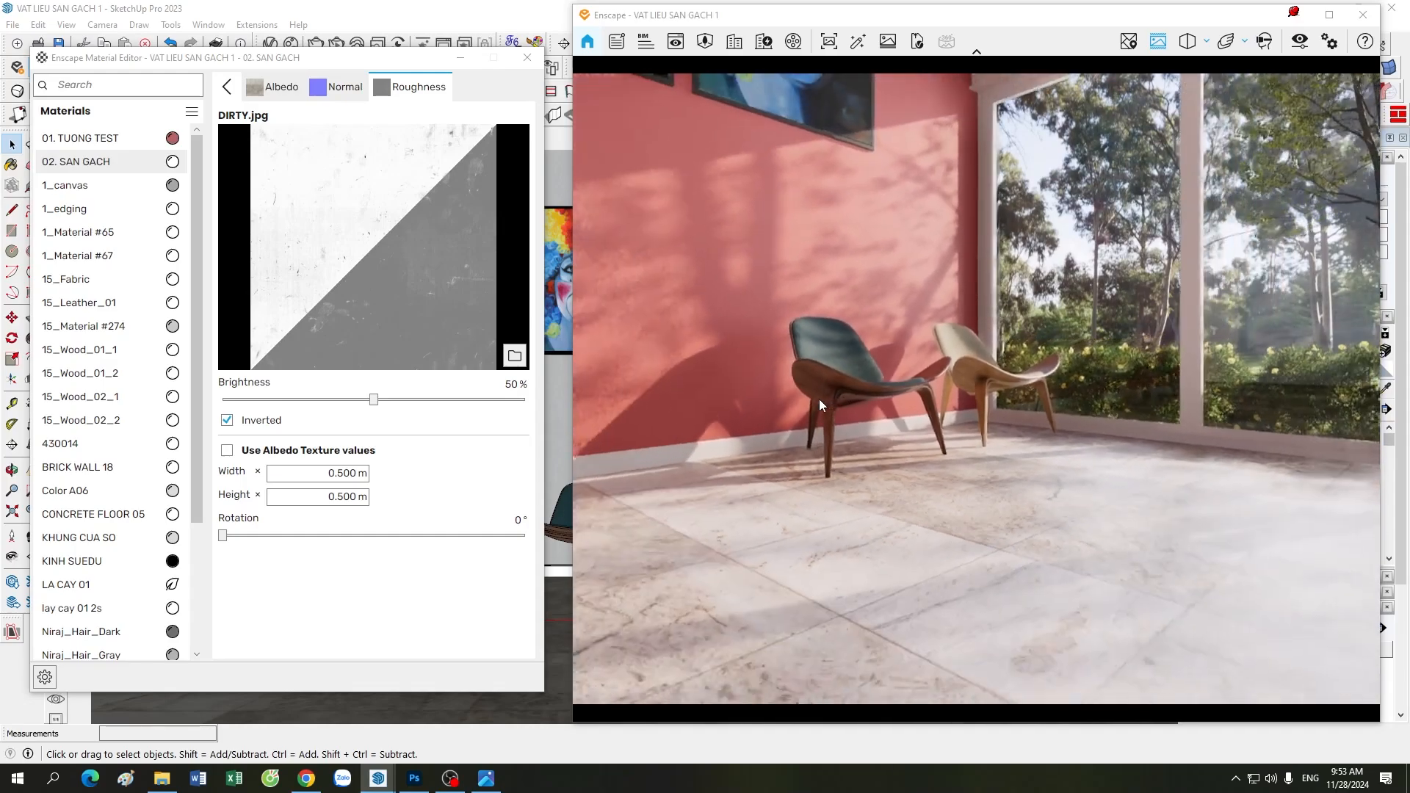
key(d)
right_drag(818, 398, 729, 371)
Return to the Enscape scene 1 view, review the 02. SAN GACH material's maps and reopen the DIRTY.jpg roughness settings
drag(351, 60, 354, 218)
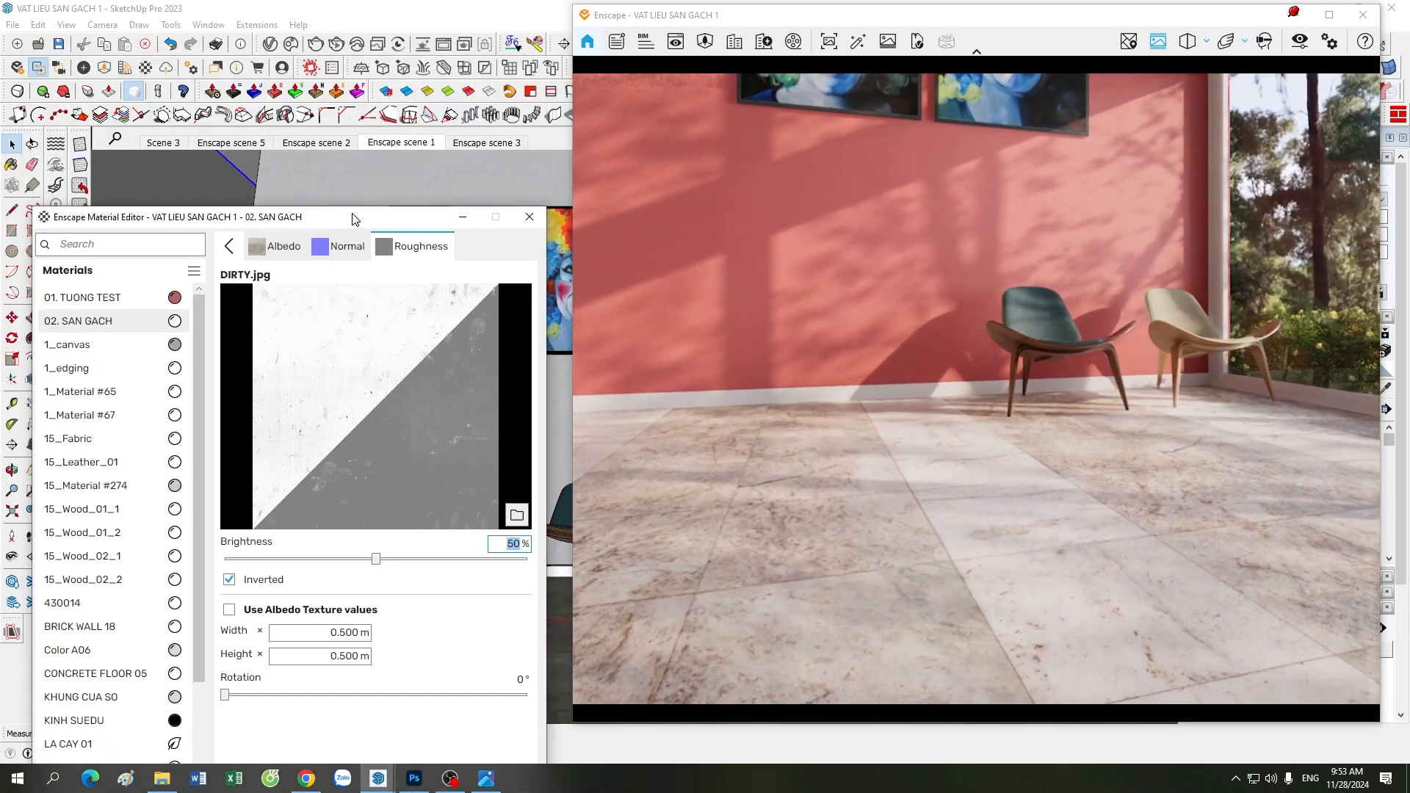
click(397, 143)
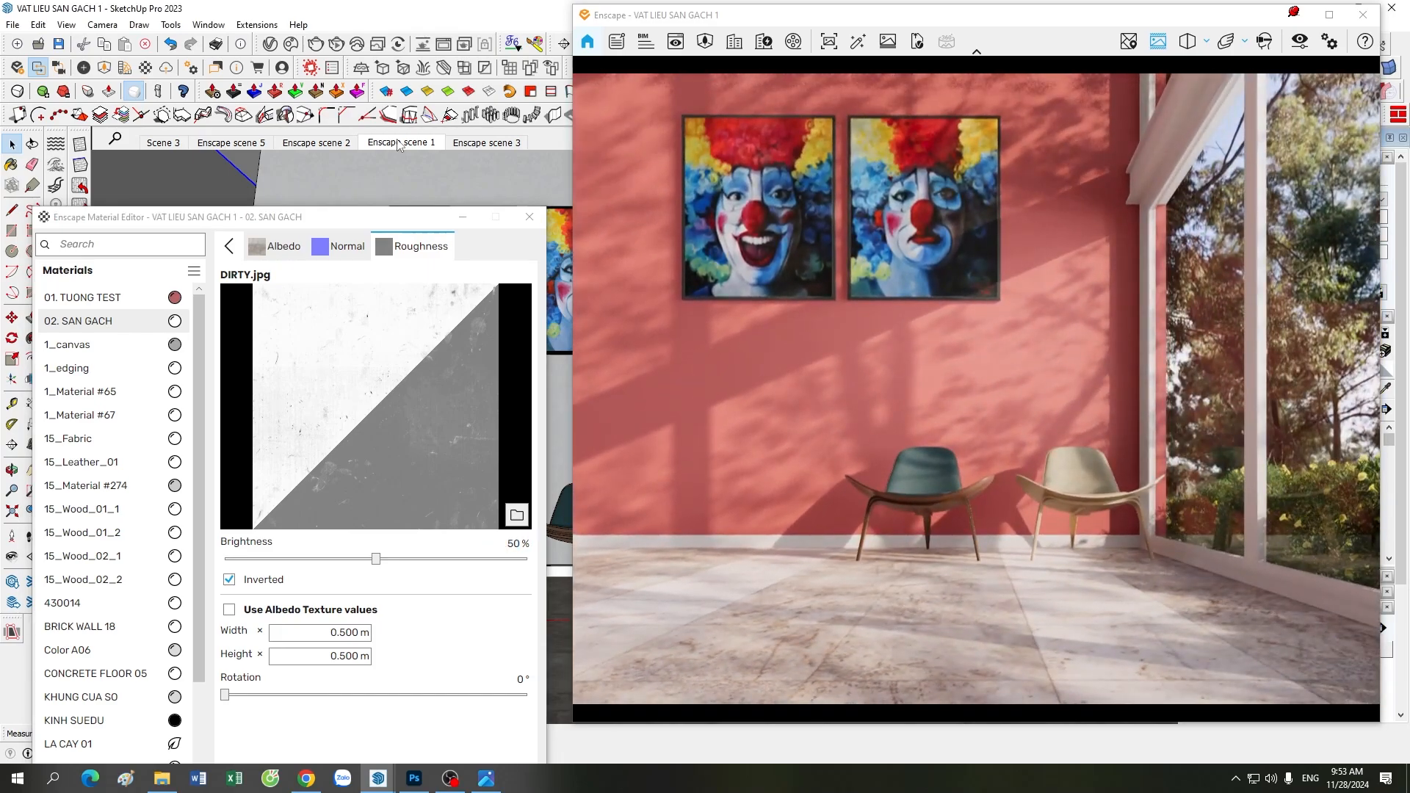
drag(357, 220, 372, 79)
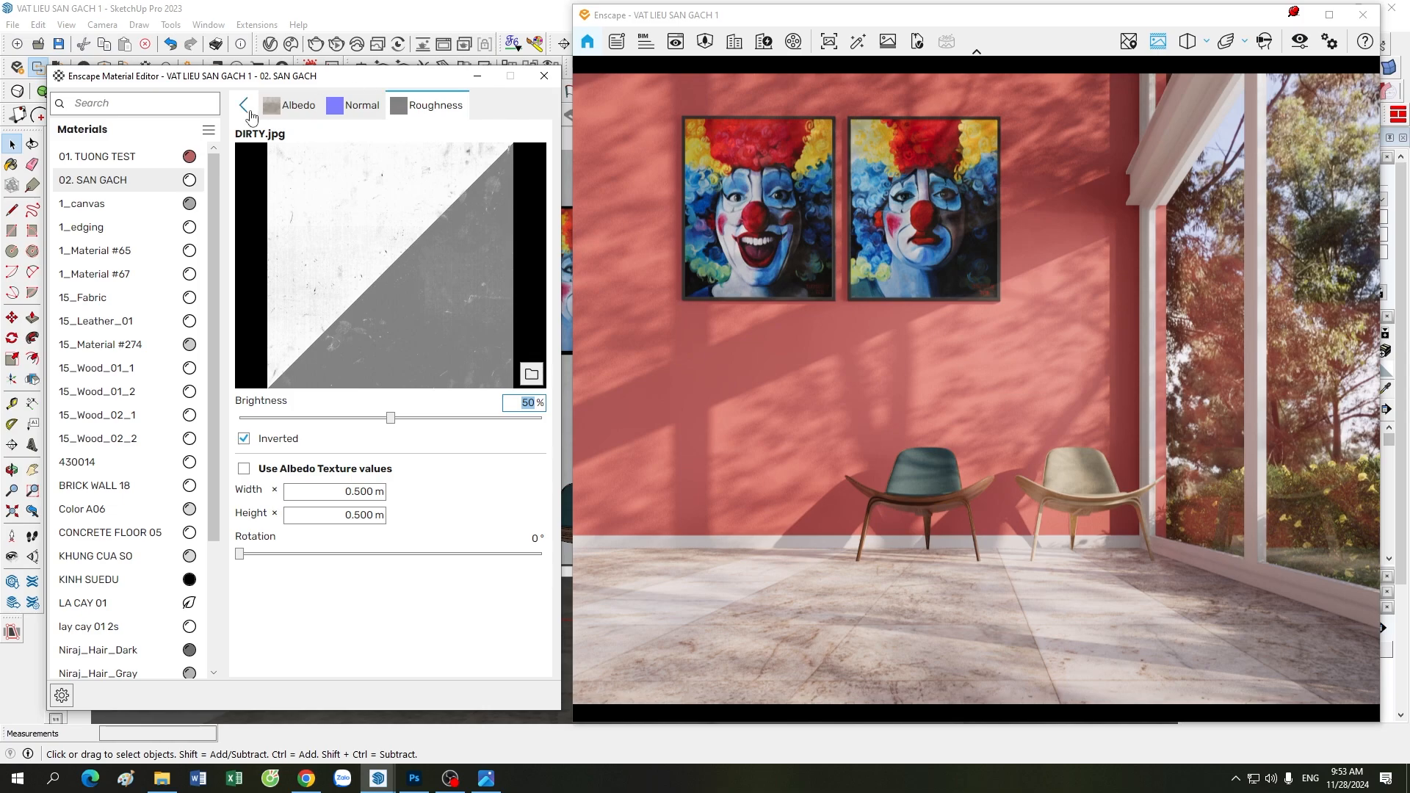
click(245, 105)
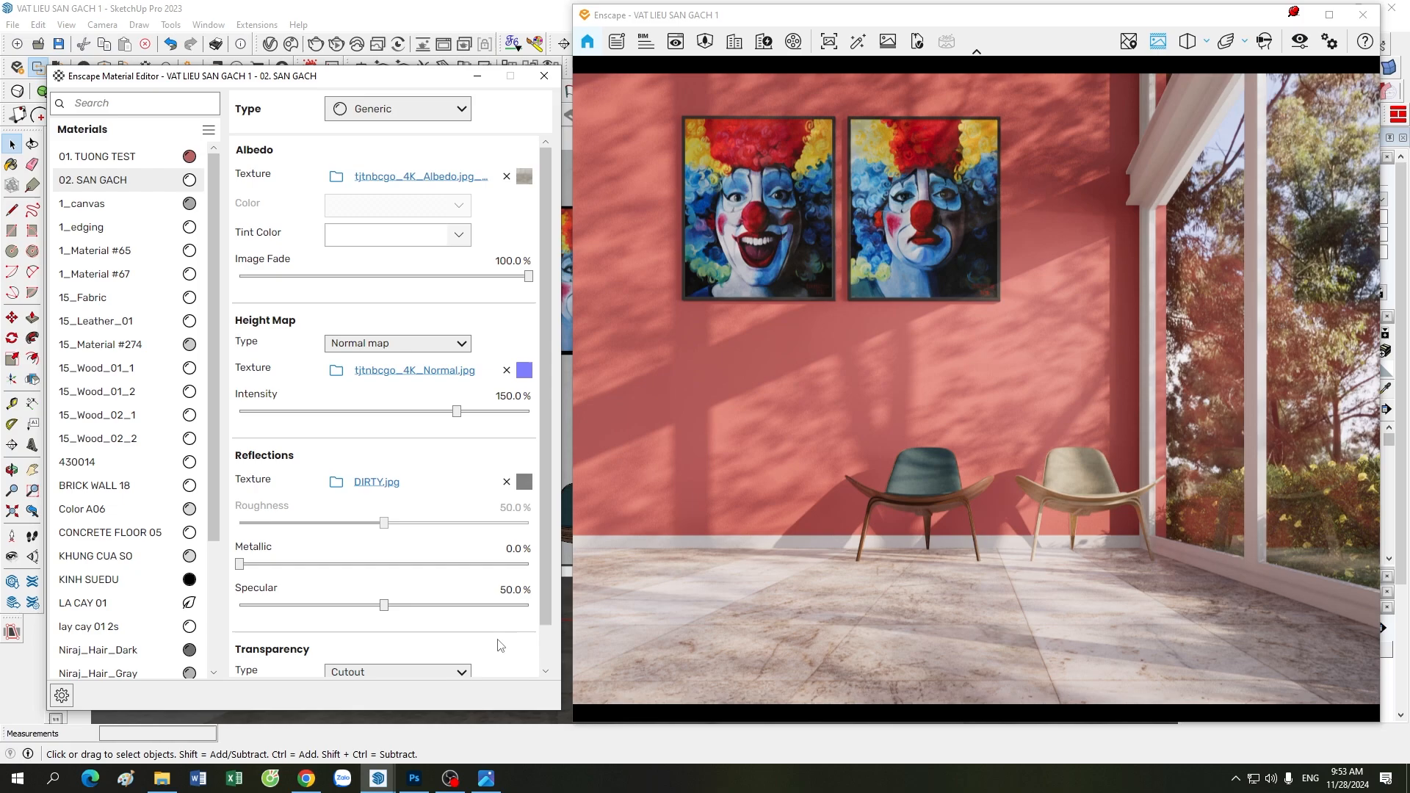
mouse_move(512, 604)
click(524, 482)
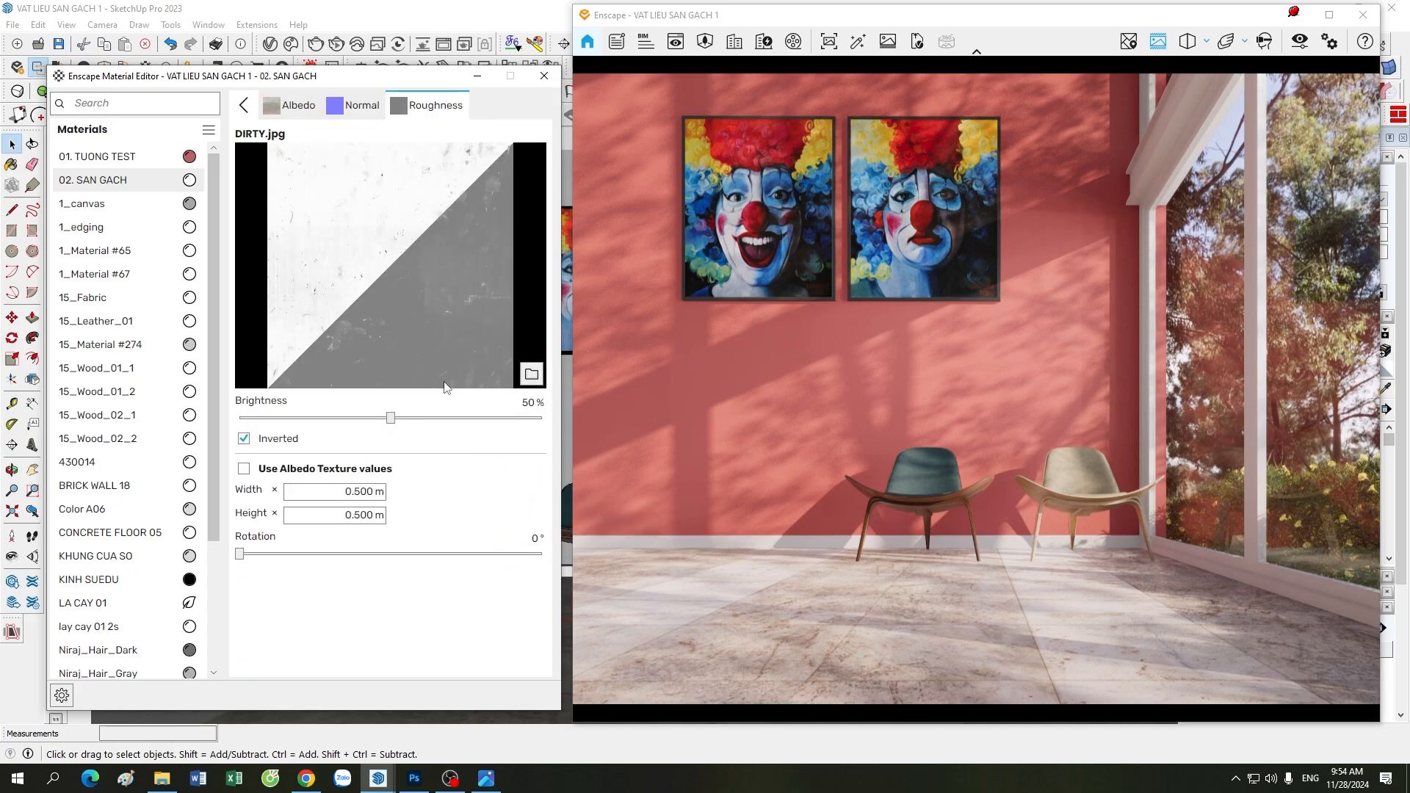